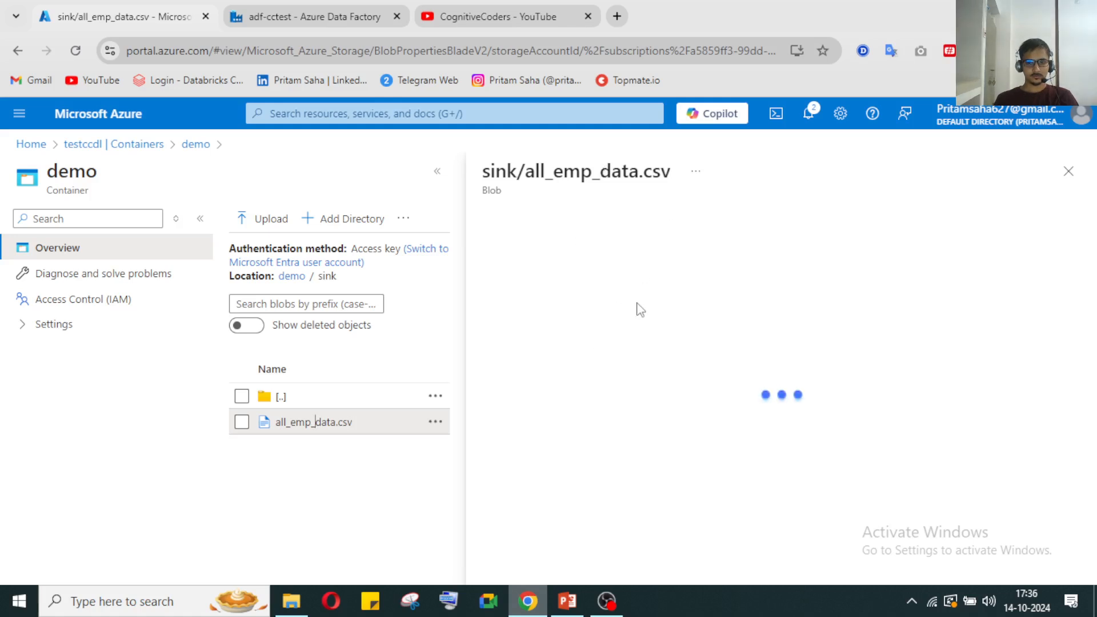
# Step: View the contents of all_emp_data.csv in the sink folder, then close the file
pyautogui.click(609, 607)
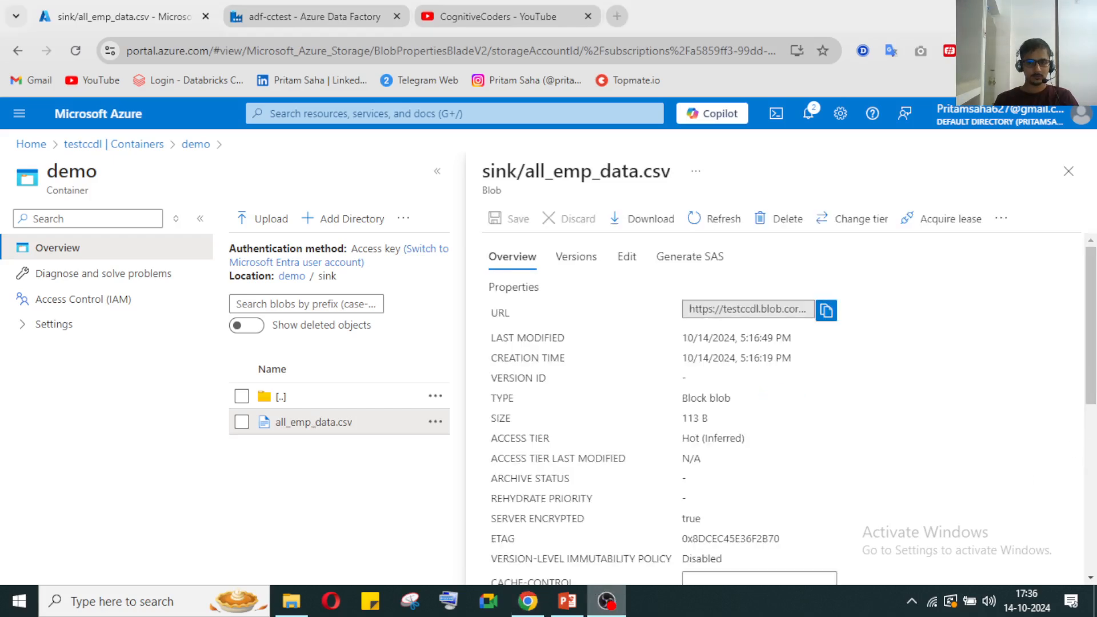
pyautogui.click(532, 166)
pyautogui.click(627, 258)
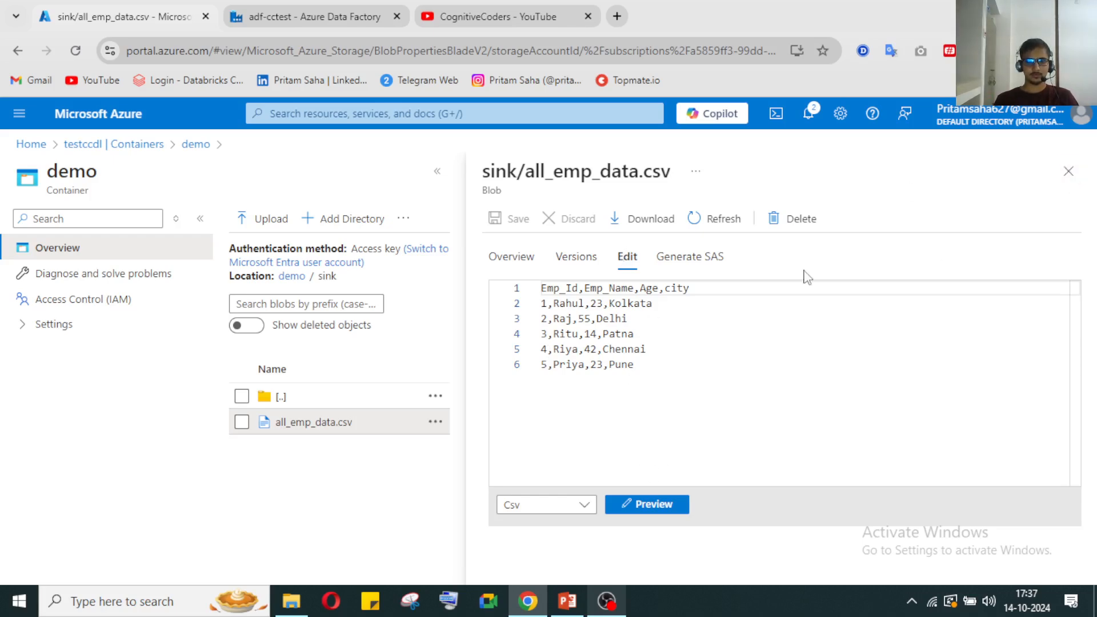
pyautogui.click(1068, 172)
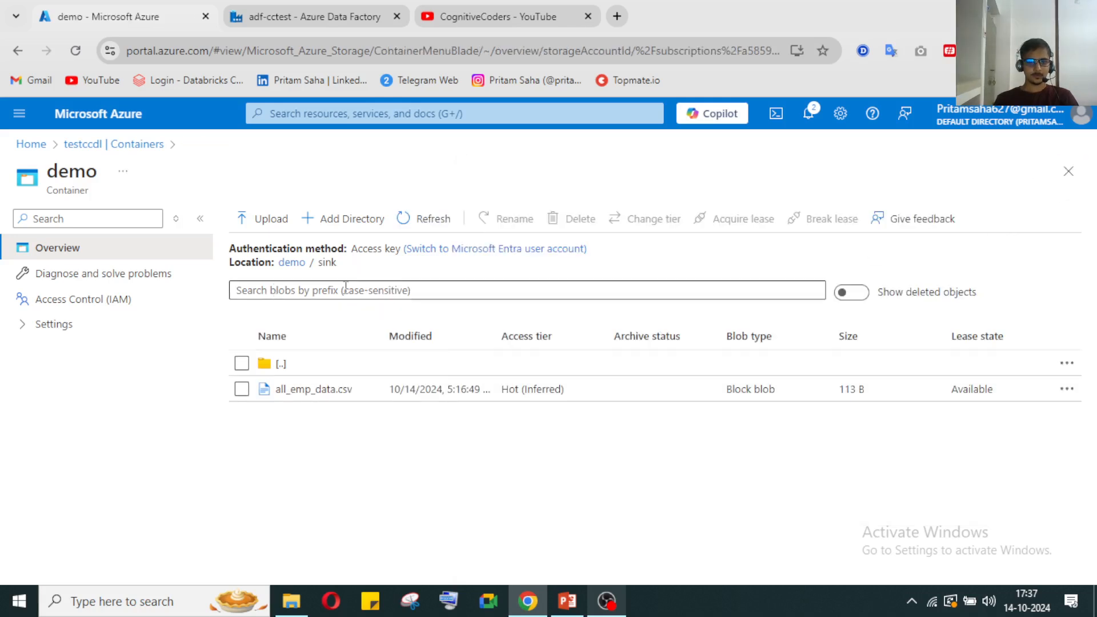
# Step: View the contents of UK_employees.csv in the demo container's source folder
pyautogui.click(292, 262)
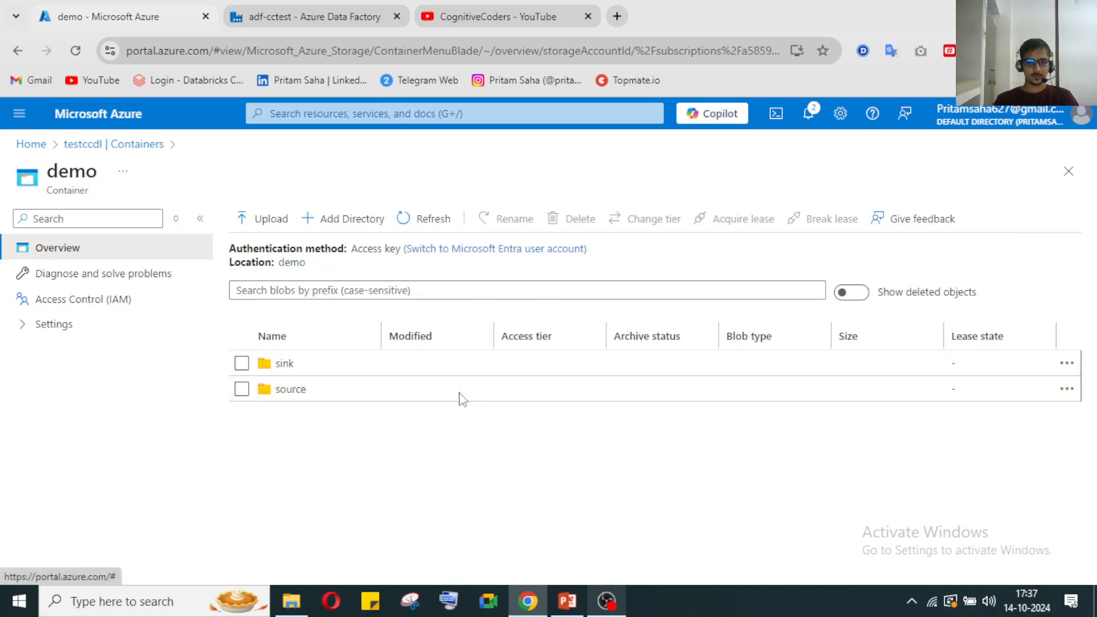
pyautogui.click(294, 391)
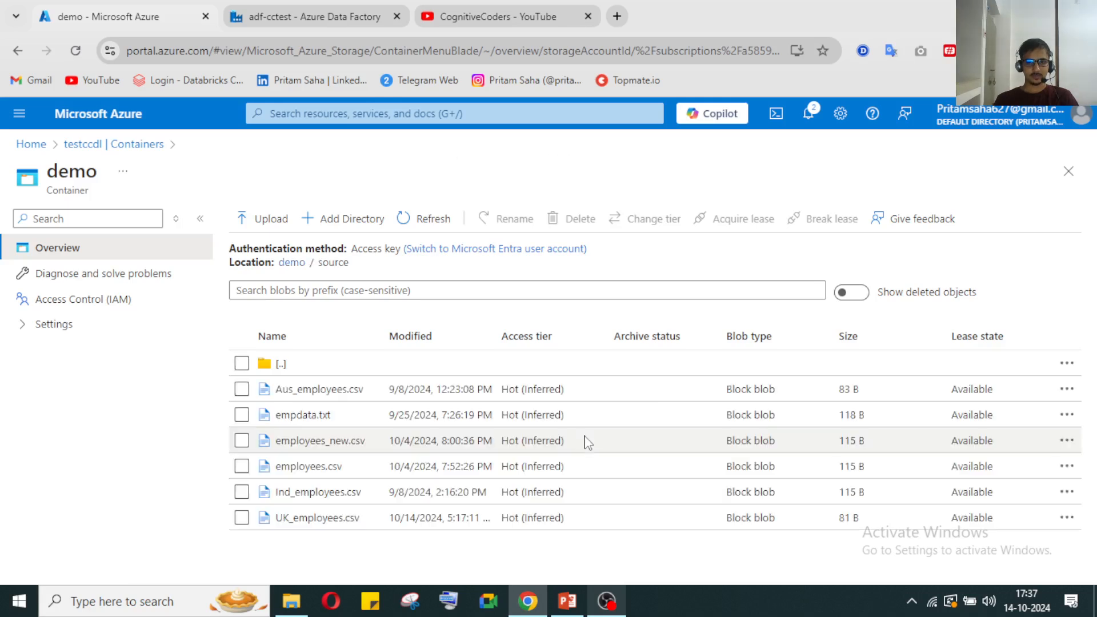
pyautogui.click(282, 520)
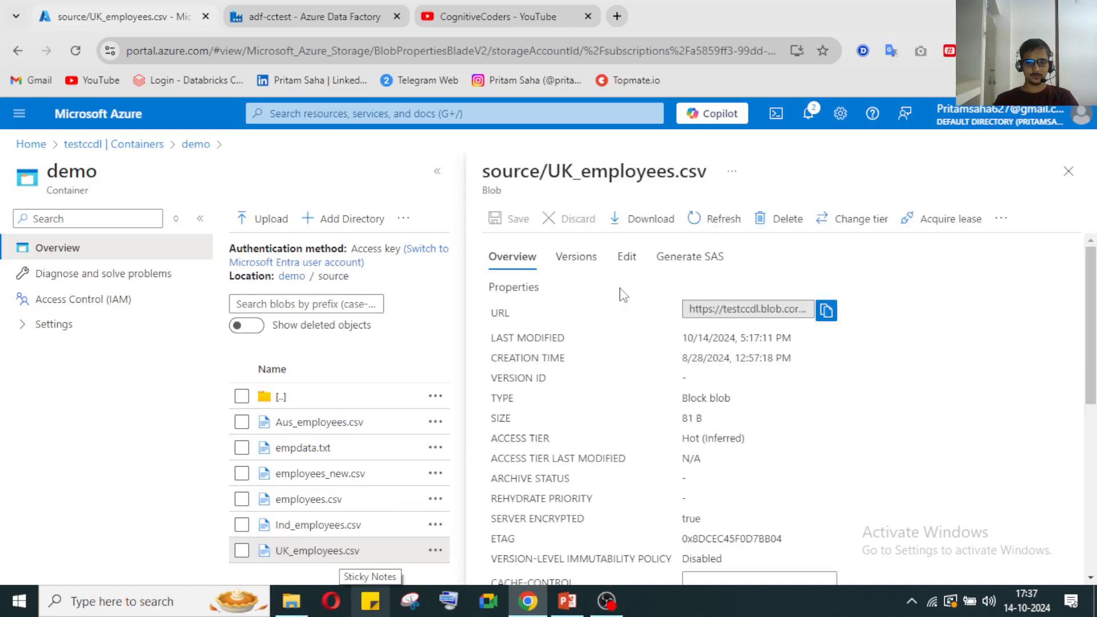
pyautogui.click(626, 257)
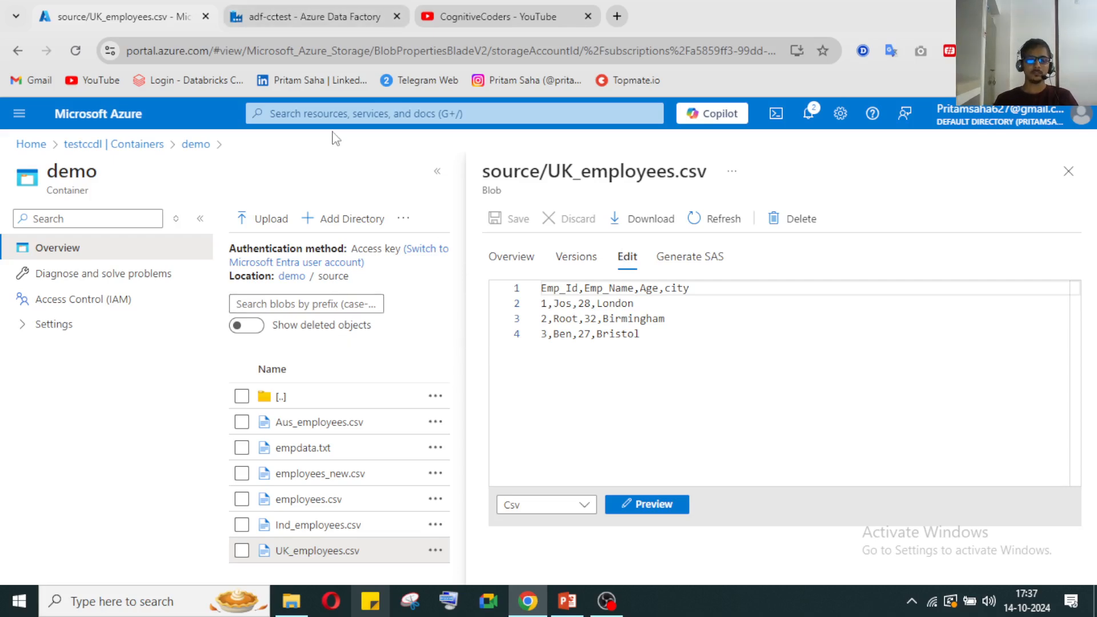
# Step: Switch to Azure Data Factory and create a new data flow
pyautogui.click(305, 21)
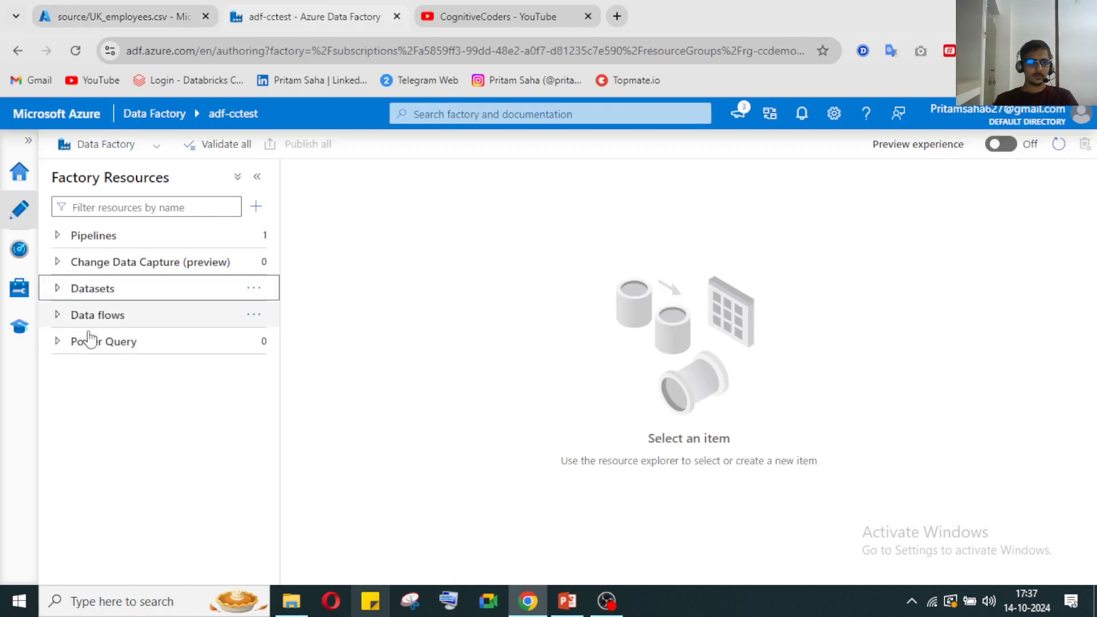
pyautogui.click(60, 319)
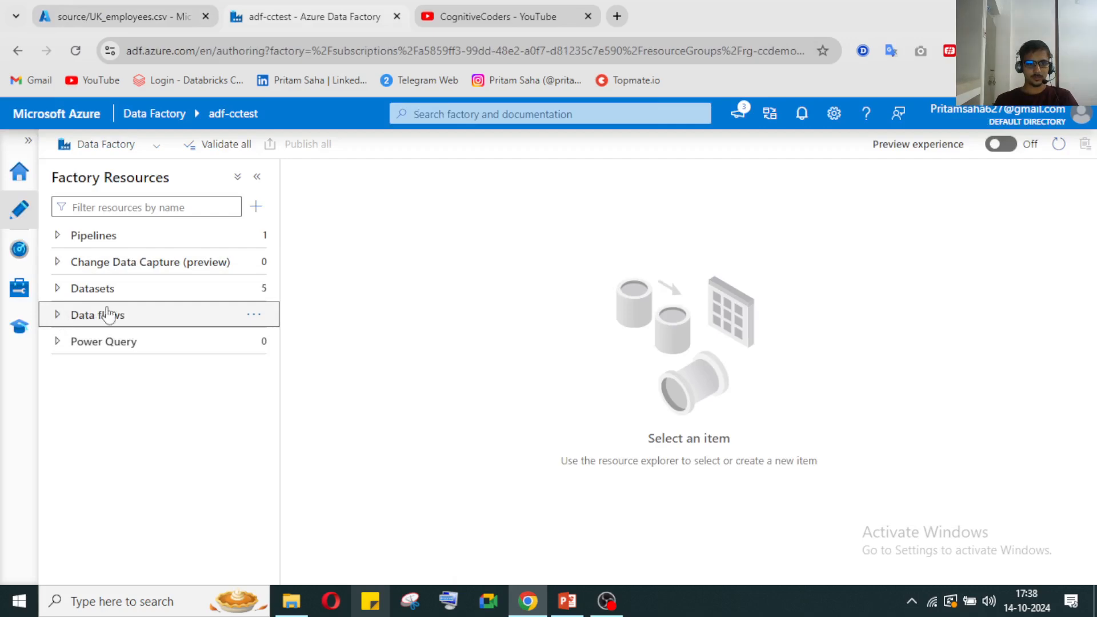
pyautogui.click(255, 315)
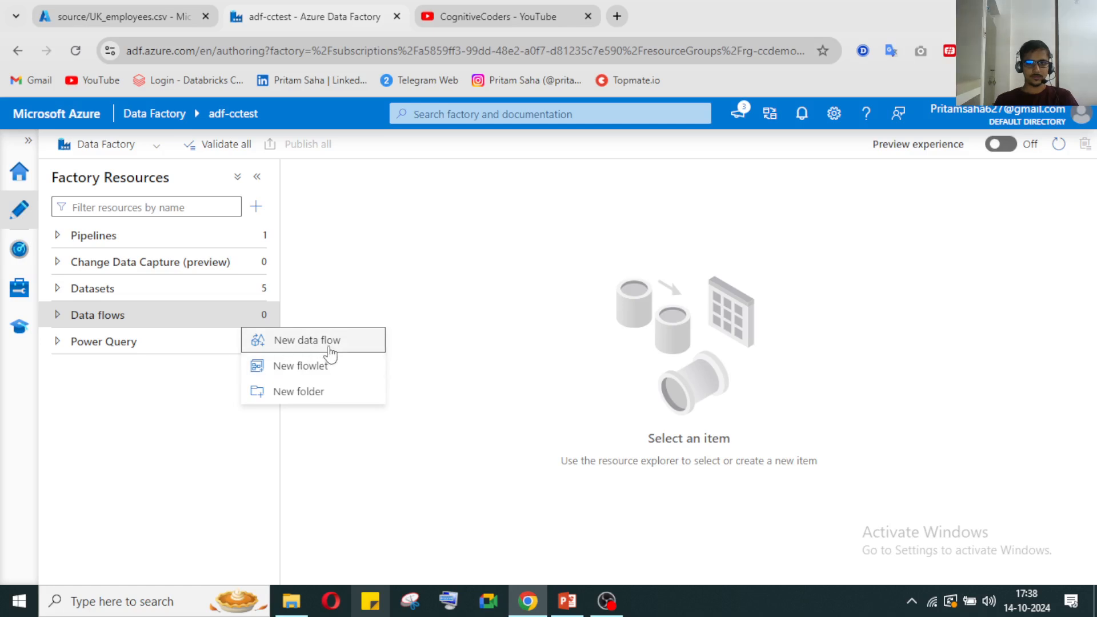
pyautogui.click(316, 345)
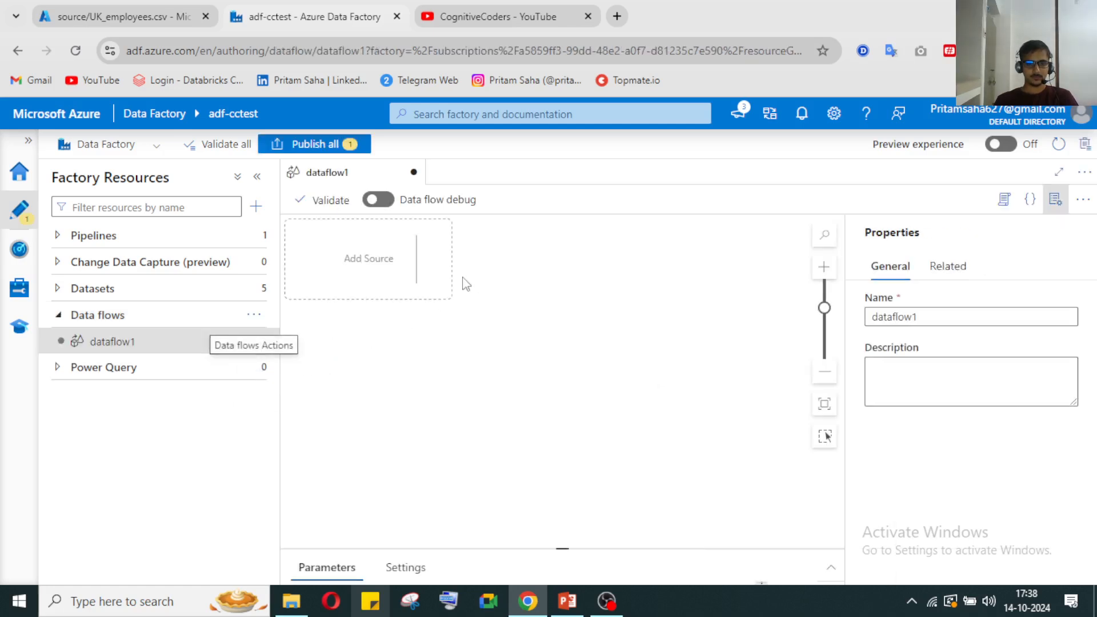
# Step: Add a source to the data flow and expand its source settings
pyautogui.click(434, 261)
pyautogui.click(491, 271)
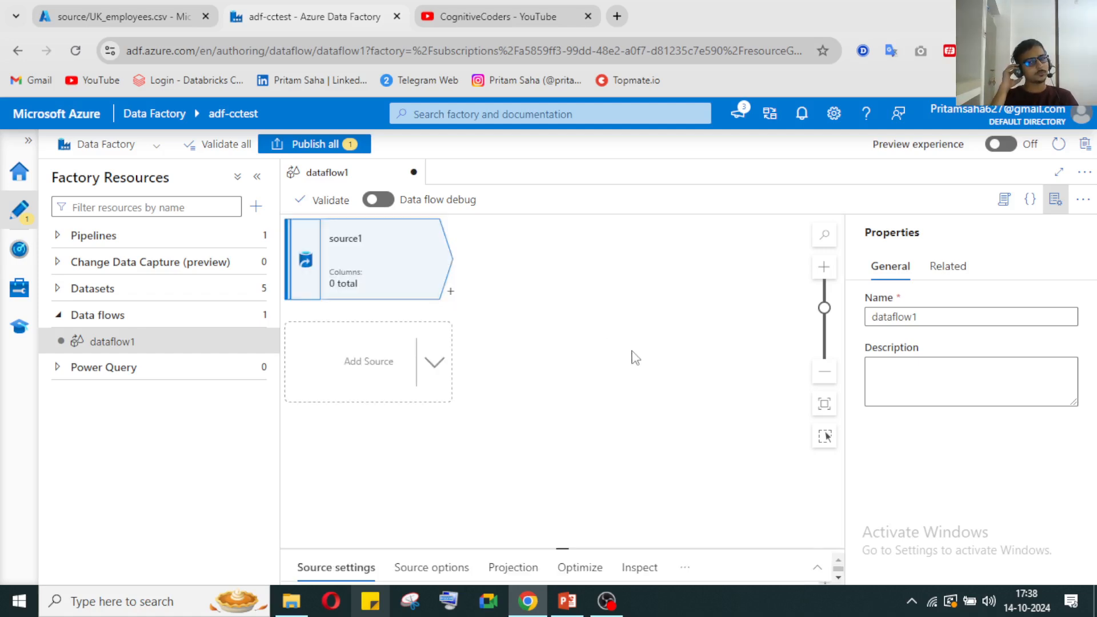
pyautogui.click(1055, 200)
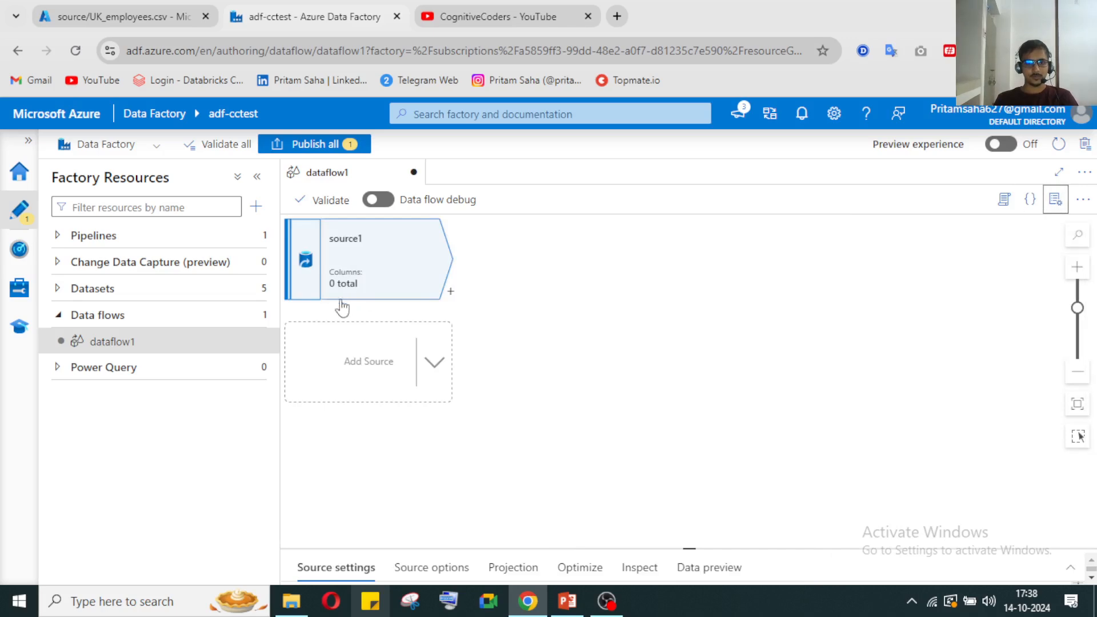
pyautogui.click(1070, 567)
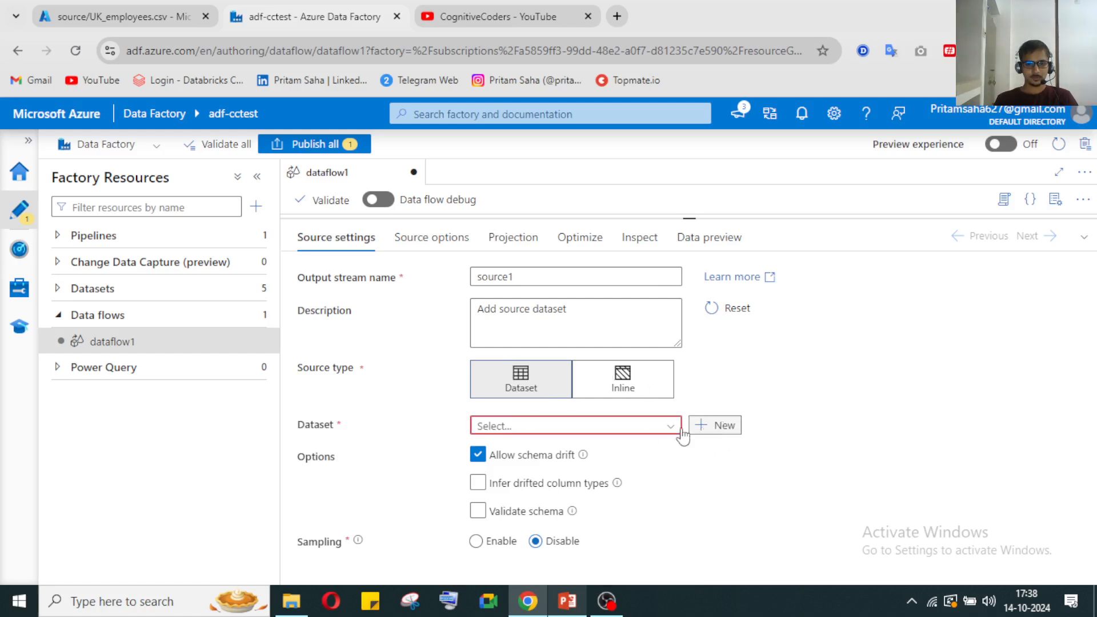
# Step: Select the existing dataset ds_SourceFile for the data flow source
pyautogui.click(736, 432)
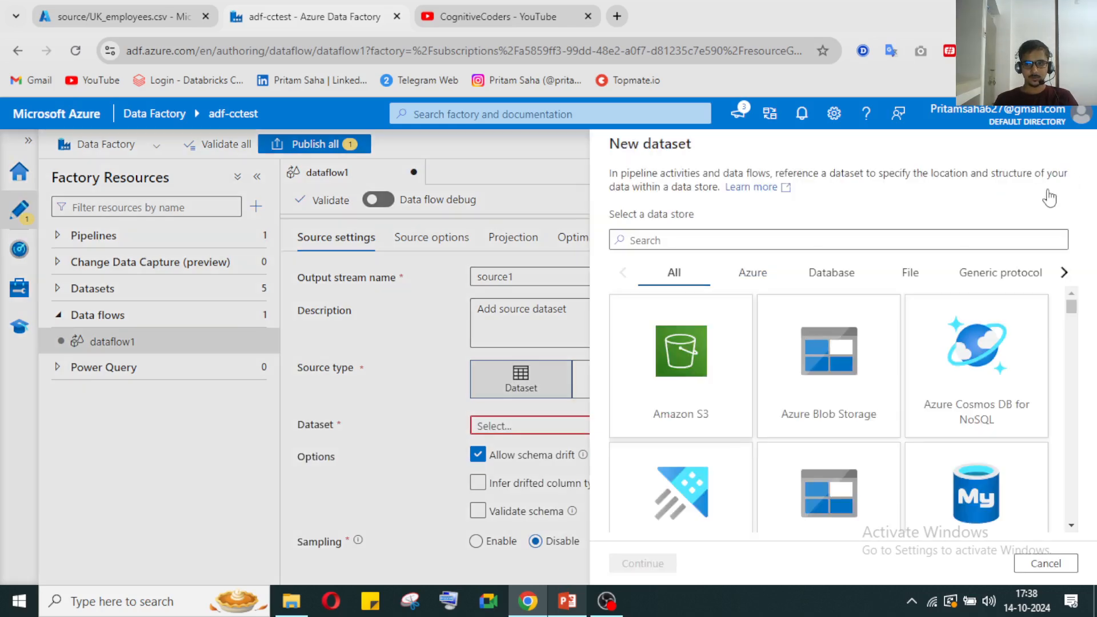
pyautogui.click(1063, 561)
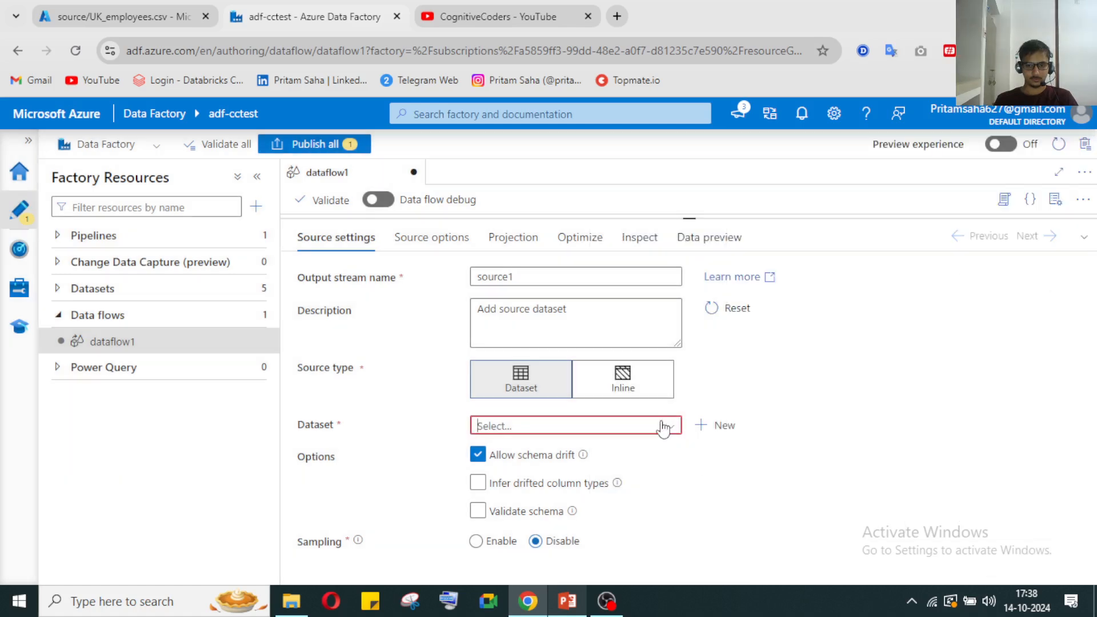
pyautogui.click(662, 426)
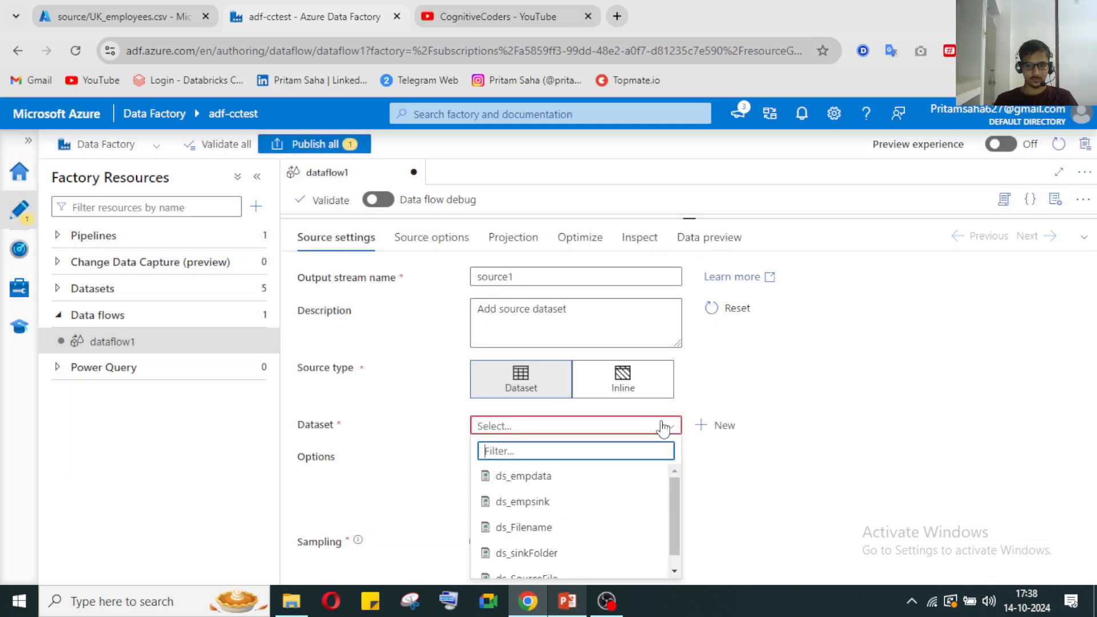
pyautogui.scroll(-1, 628, 491)
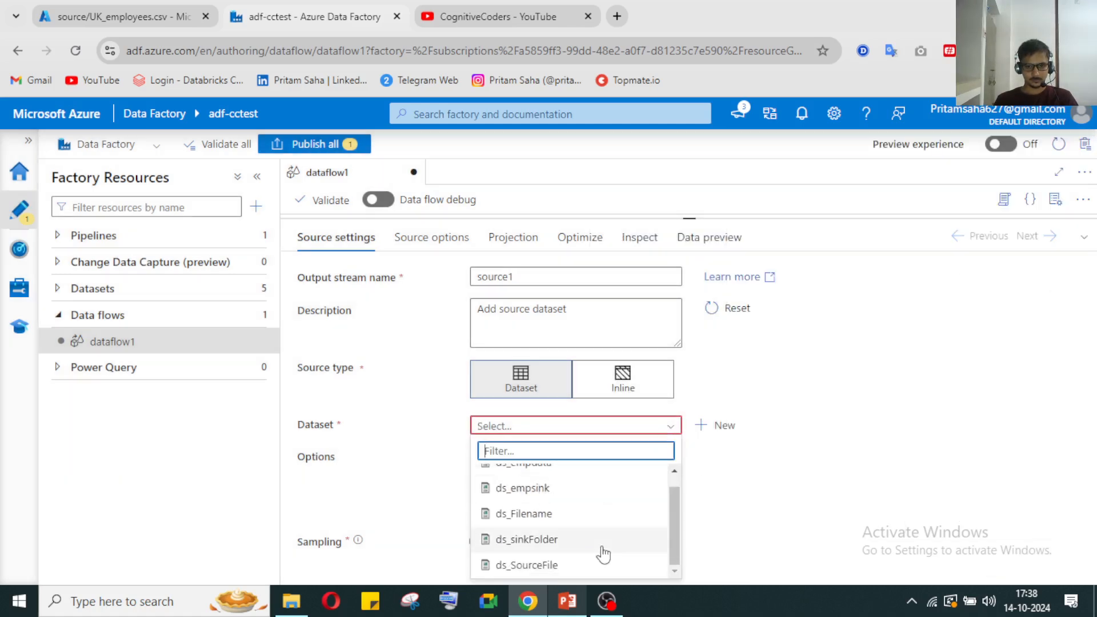
pyautogui.click(558, 566)
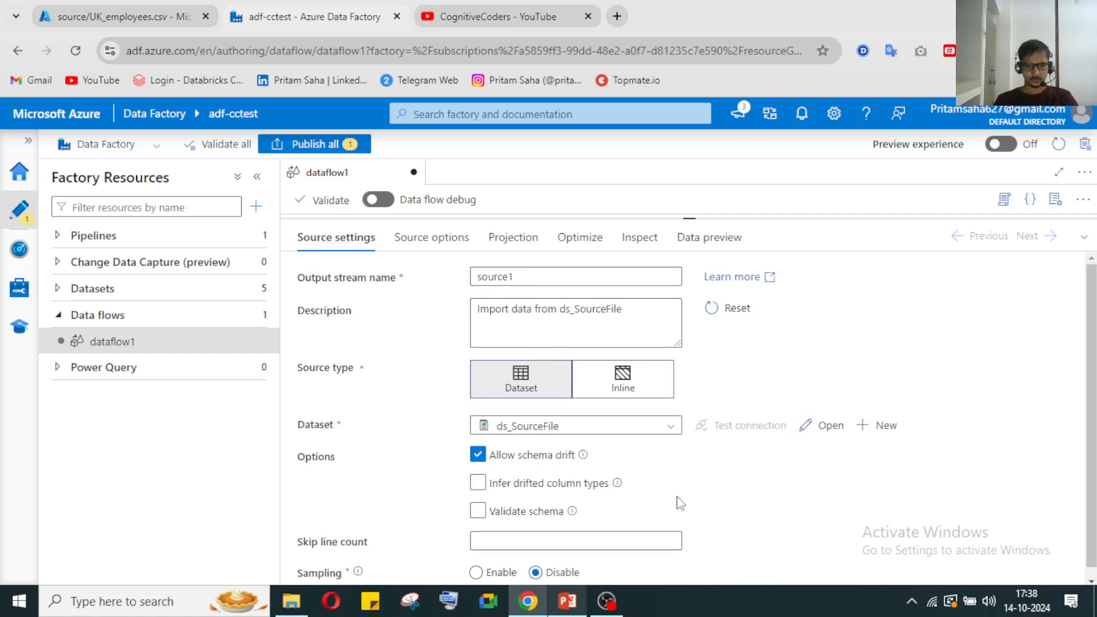
pyautogui.click(557, 502)
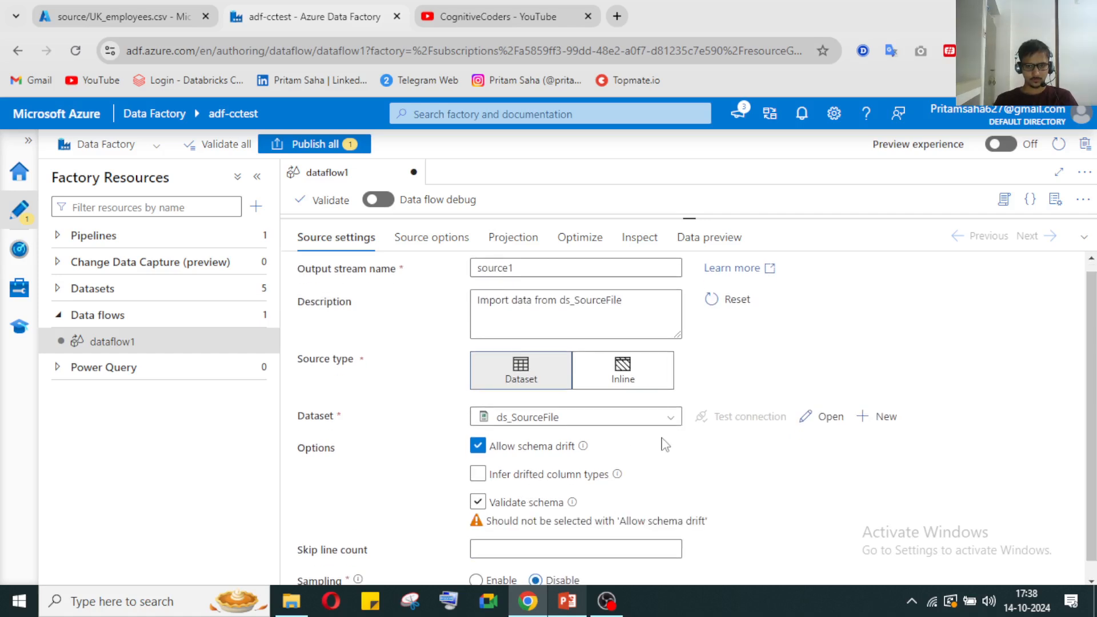
pyautogui.click(542, 502)
pyautogui.scroll(1, 797, 432)
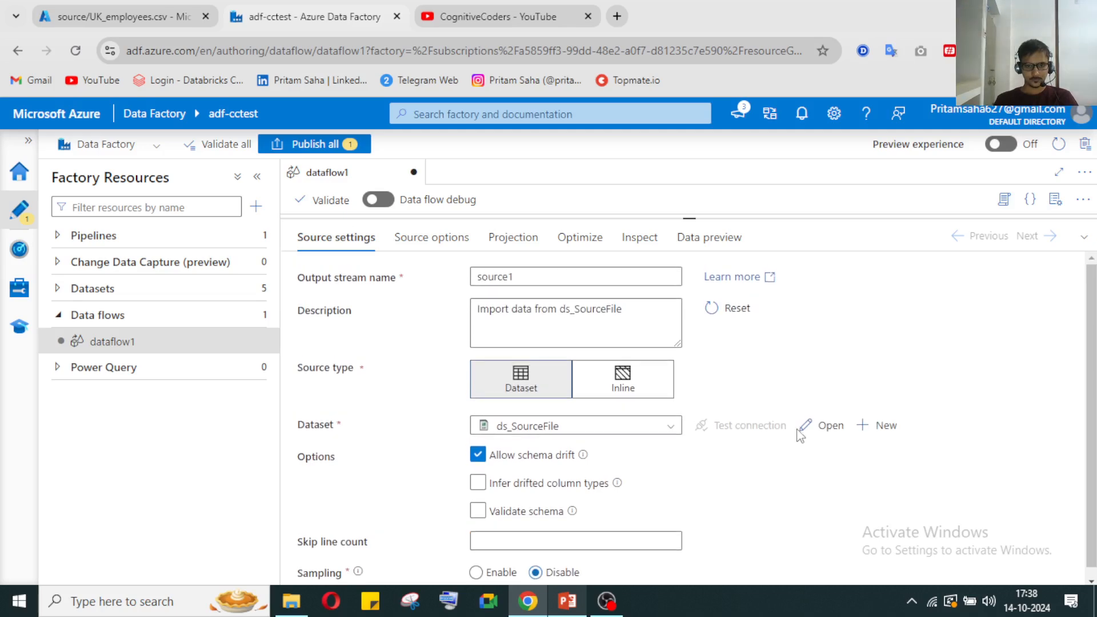
# Step: Check the source's data preview and inspect its column list
pyautogui.click(679, 239)
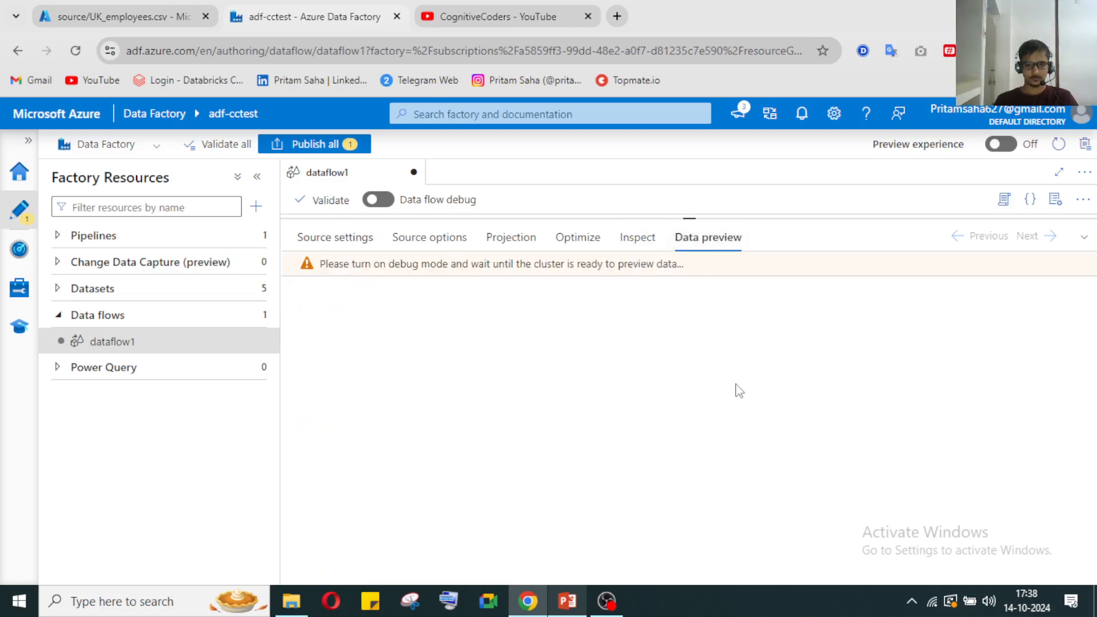
pyautogui.click(641, 237)
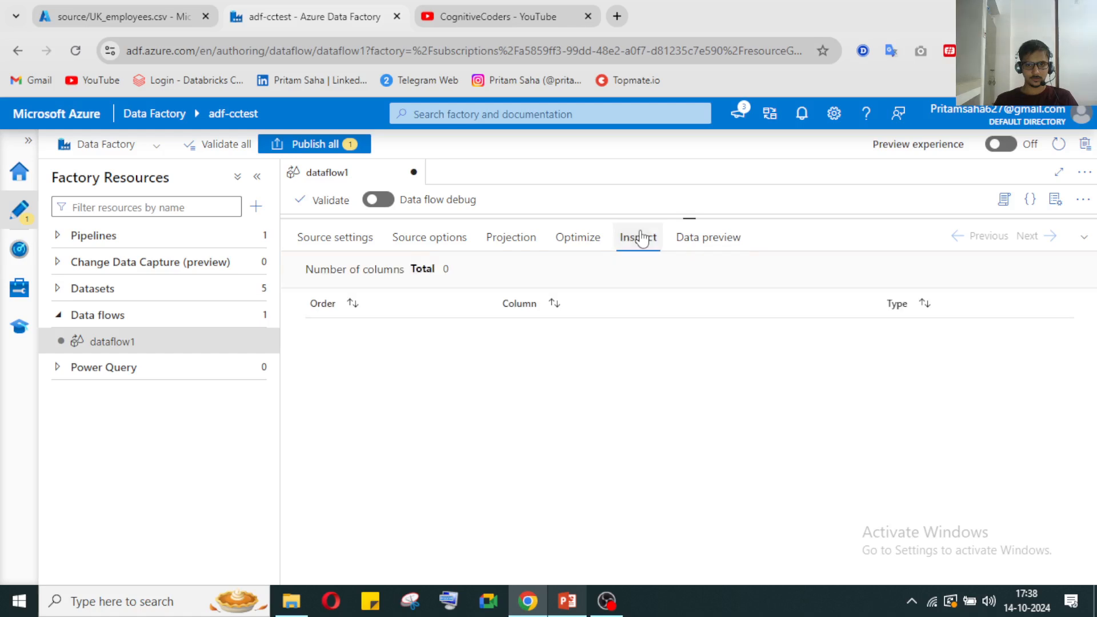
pyautogui.click(320, 237)
# Step: Start a new dataset for the source, using Azure Data Lake Storage Gen2 and the DelimitedText format
pyautogui.click(667, 425)
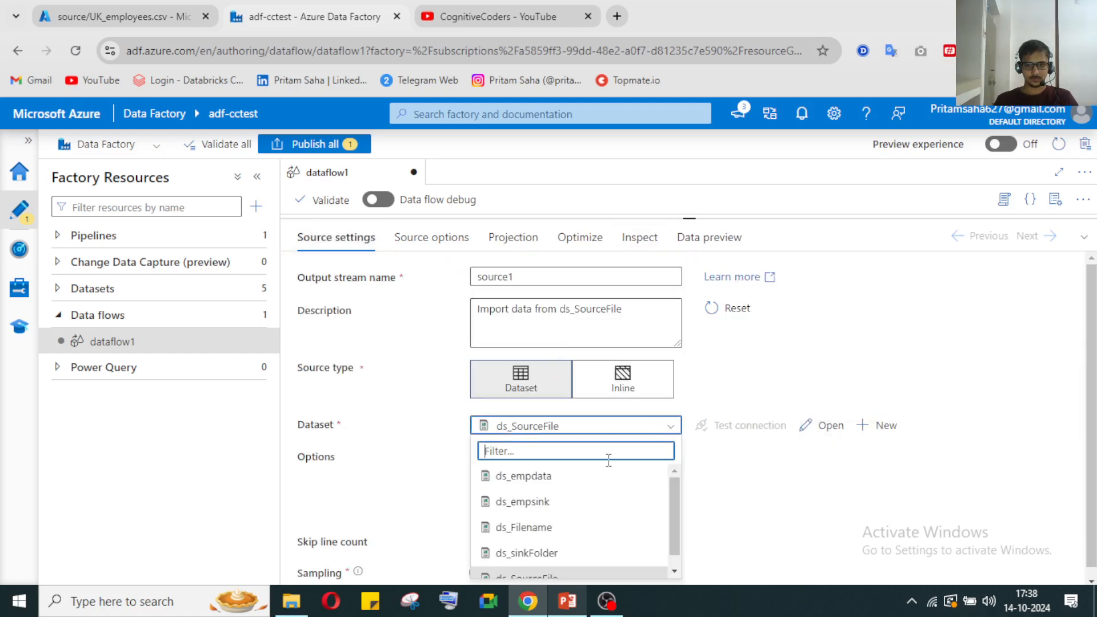
pyautogui.scroll(-1, 623, 485)
pyautogui.scroll(-1, 621, 490)
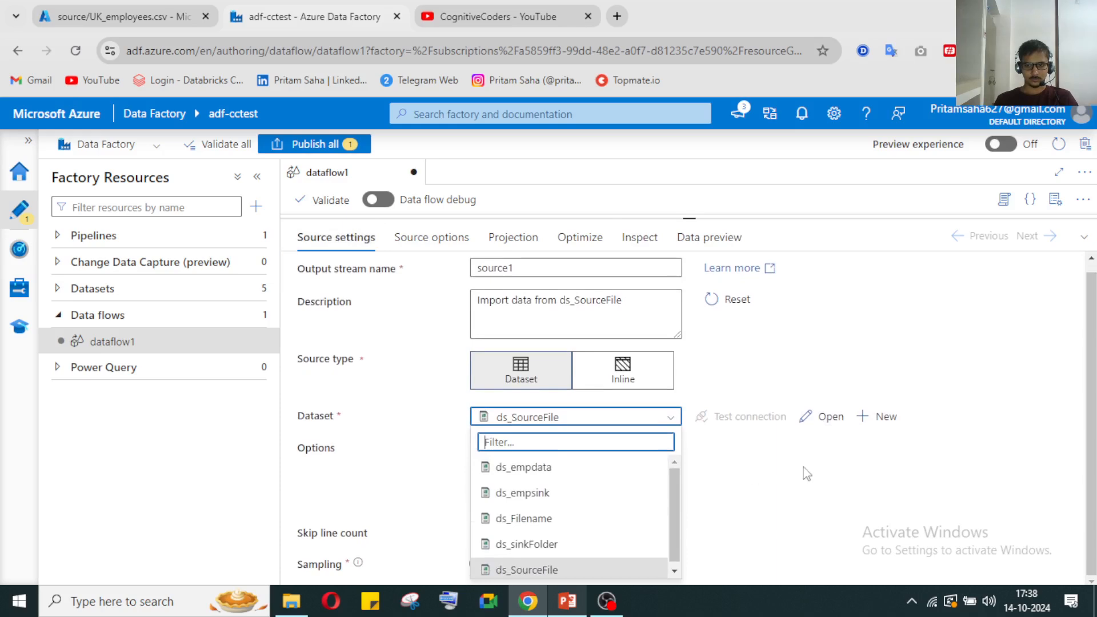
pyautogui.click(868, 418)
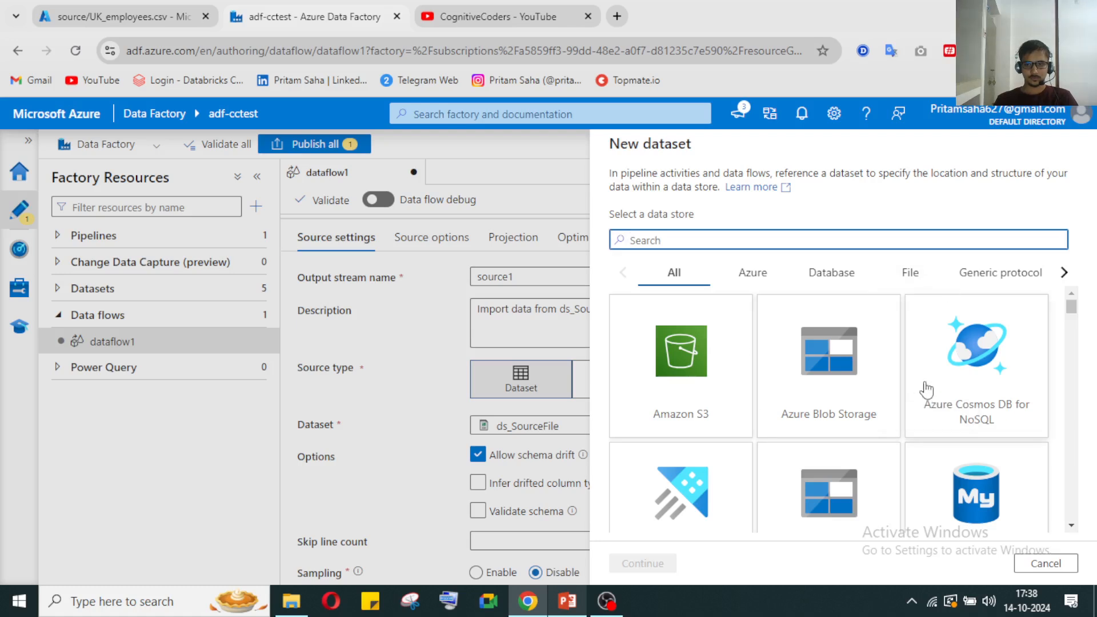
pyautogui.scroll(-1, 821, 398)
pyautogui.scroll(-1, 833, 426)
pyautogui.click(834, 416)
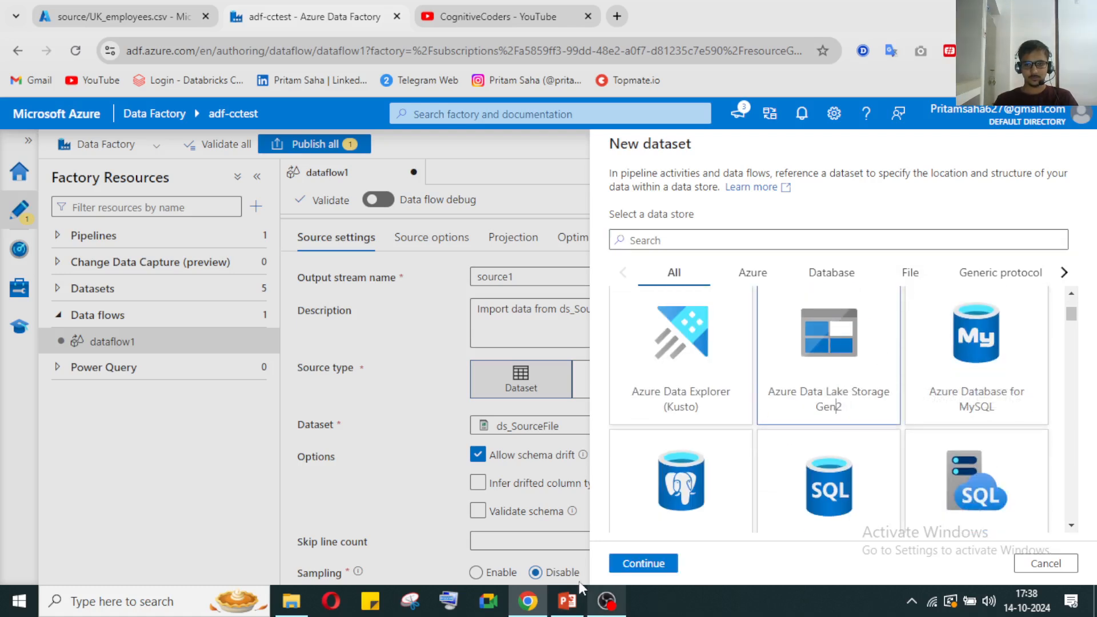
pyautogui.click(641, 569)
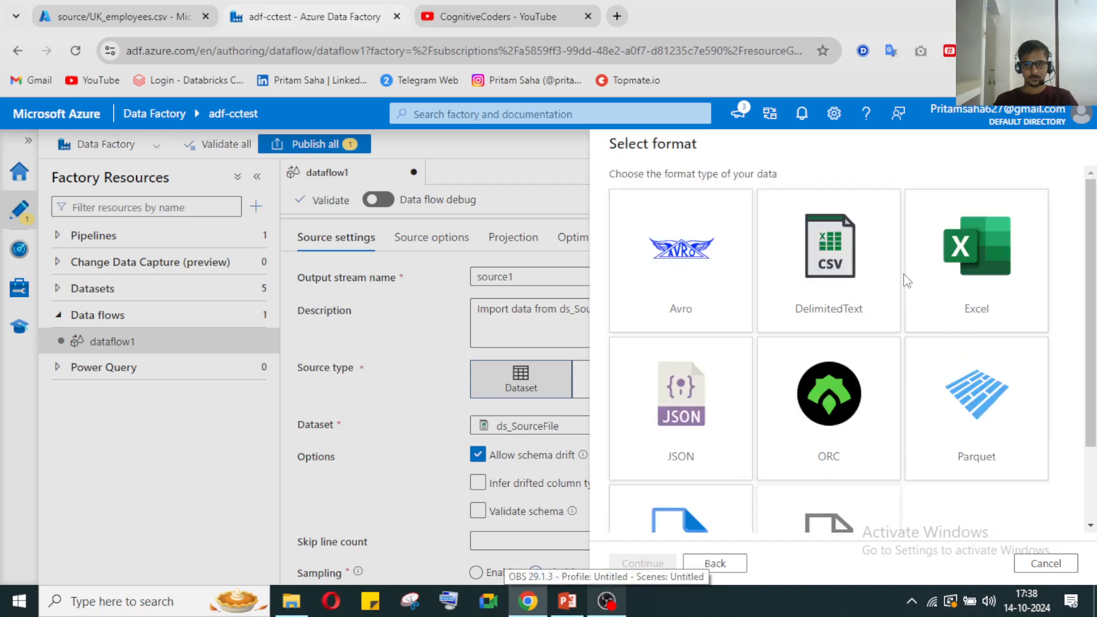
pyautogui.click(835, 273)
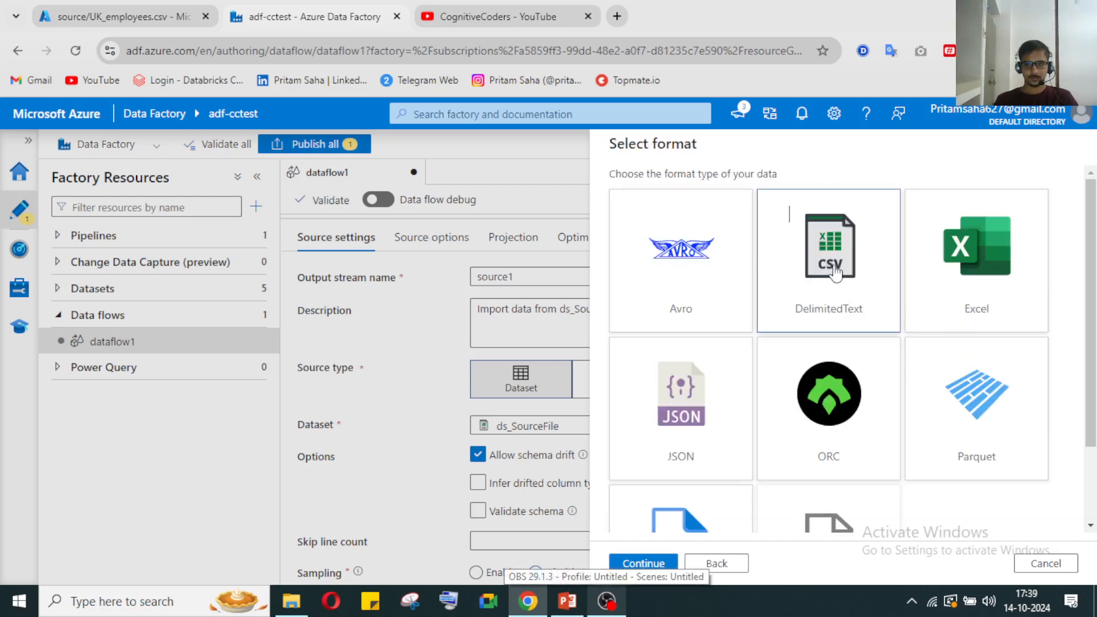
pyautogui.click(653, 562)
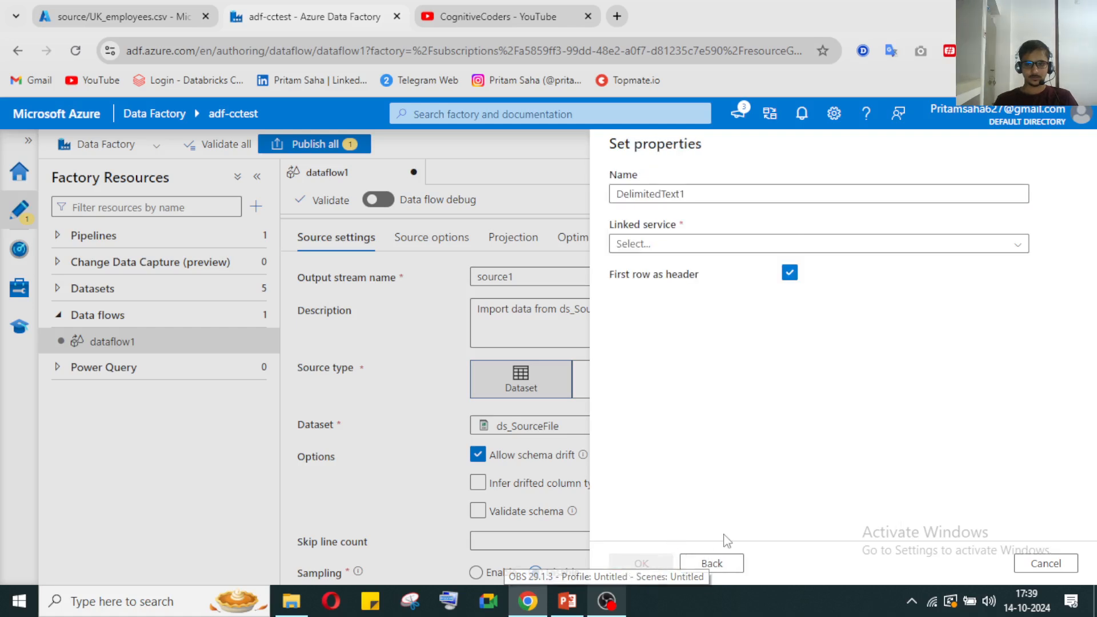
# Step: Name the new dataset ds_sinkFile and link it to the AzureDataLakeStorage1 service
pyautogui.click(717, 195)
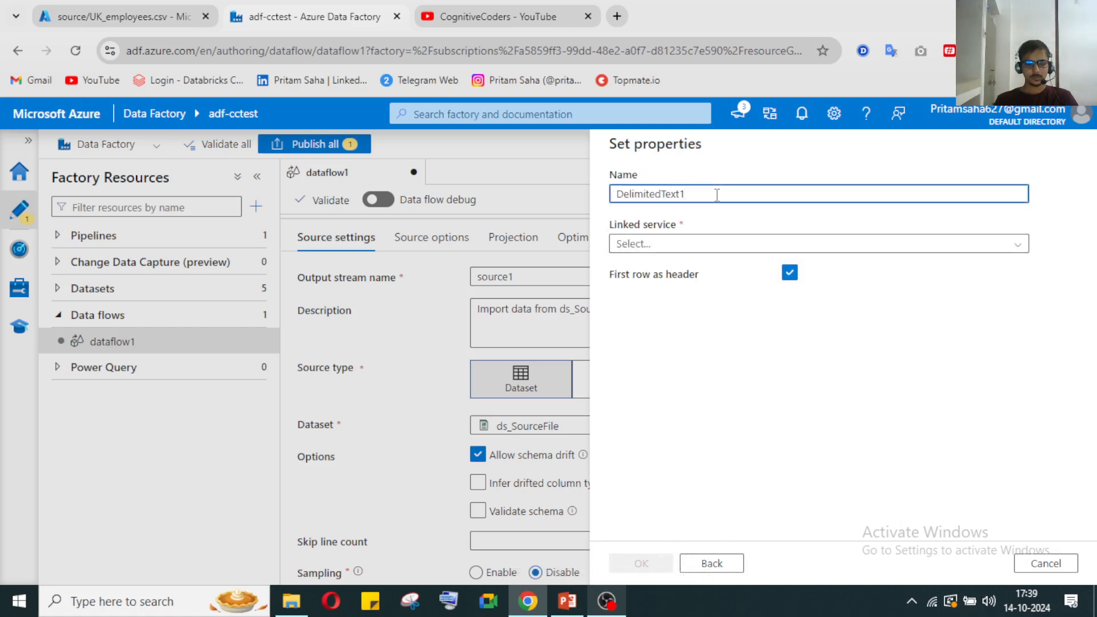
pyautogui.doubleClick(715, 195)
pyautogui.write('ds_sin')
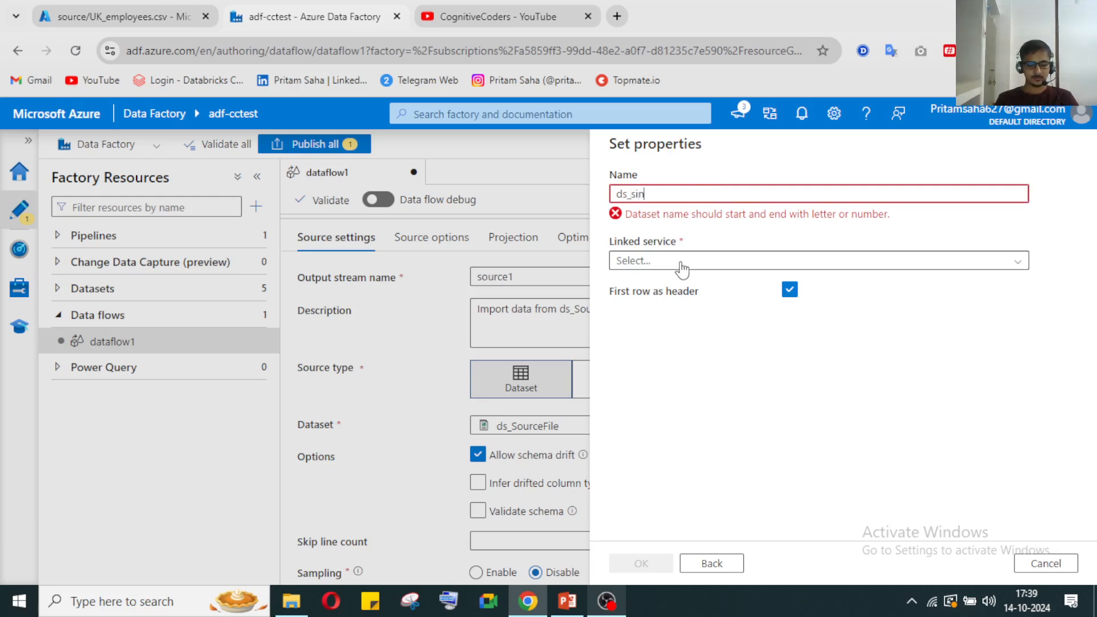
pyautogui.write('kFile')
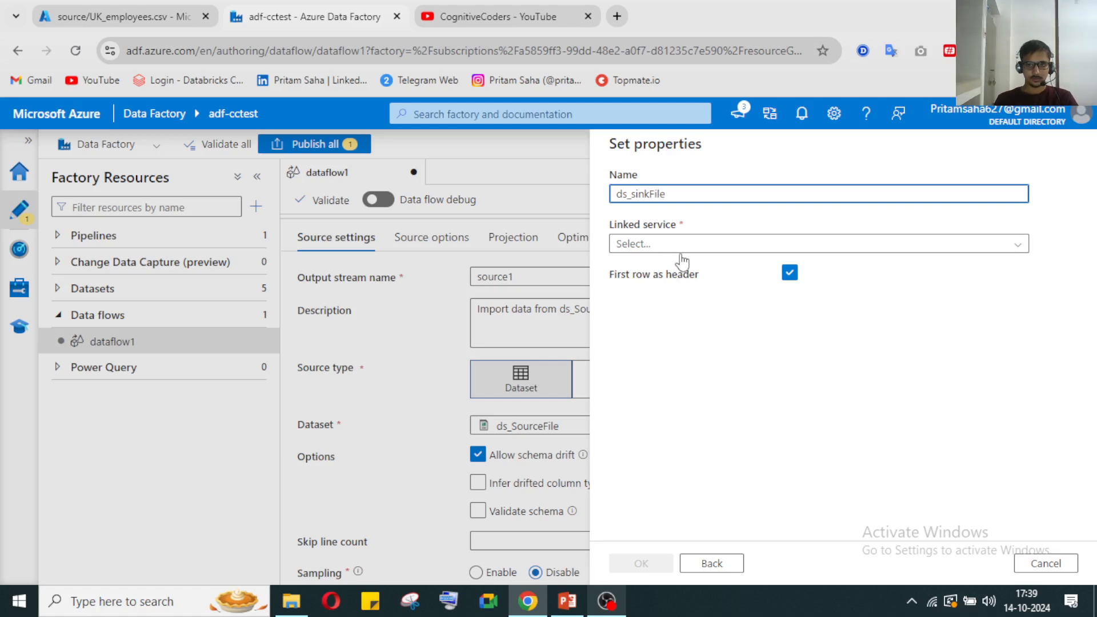
pyautogui.click(684, 246)
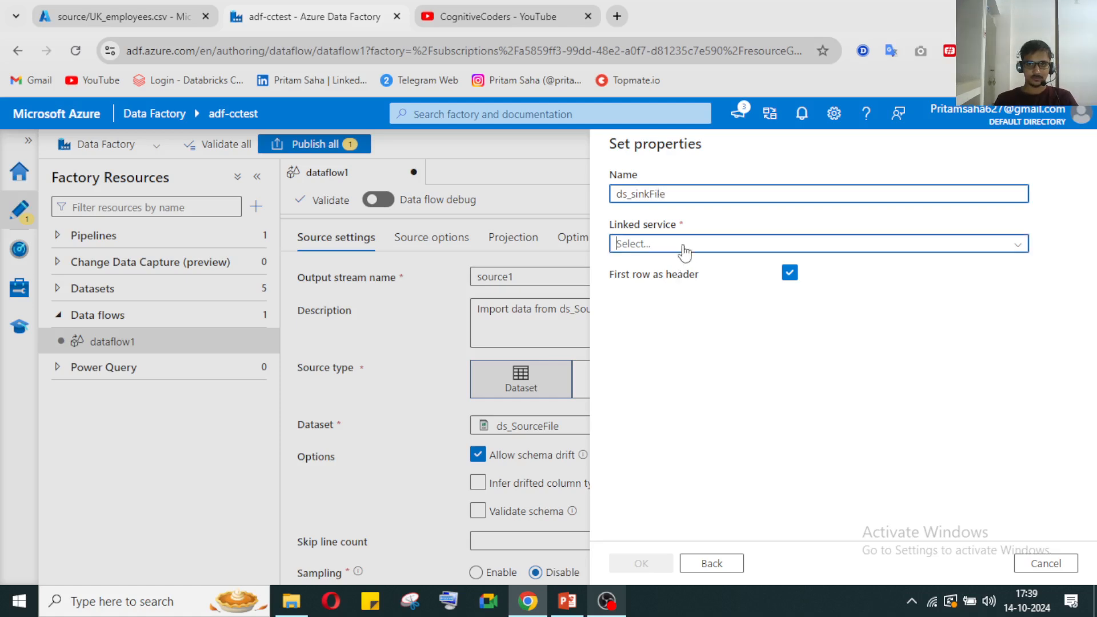
pyautogui.click(697, 321)
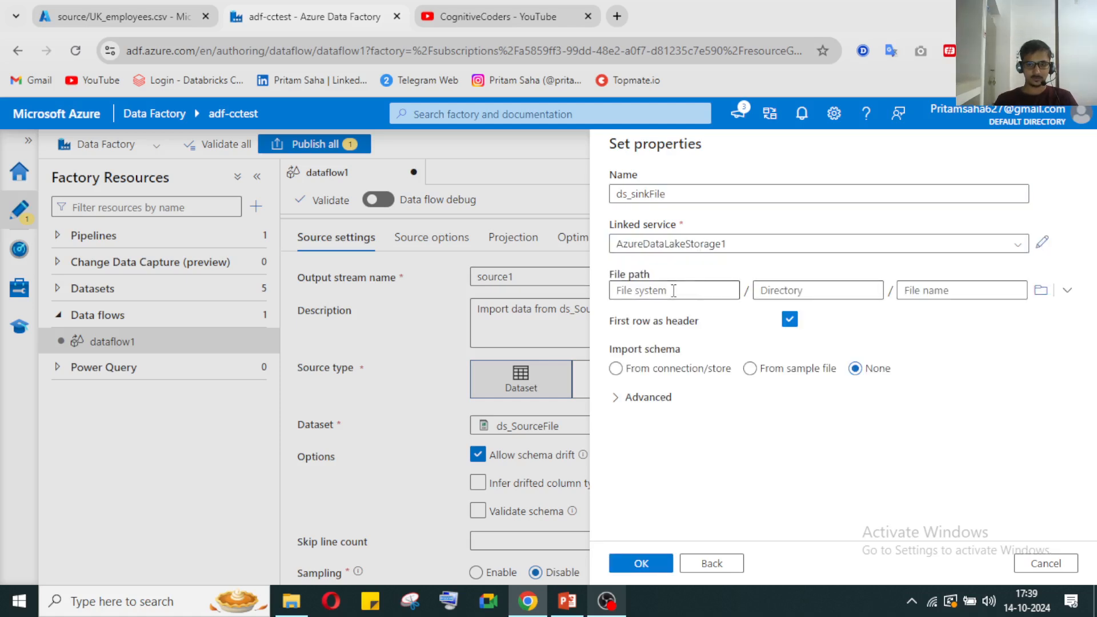
# Step: Set the ds_sinkFile path to demo/sink/all_emp_data.csv, set the schema import to None, and create the dataset
pyautogui.click(1040, 291)
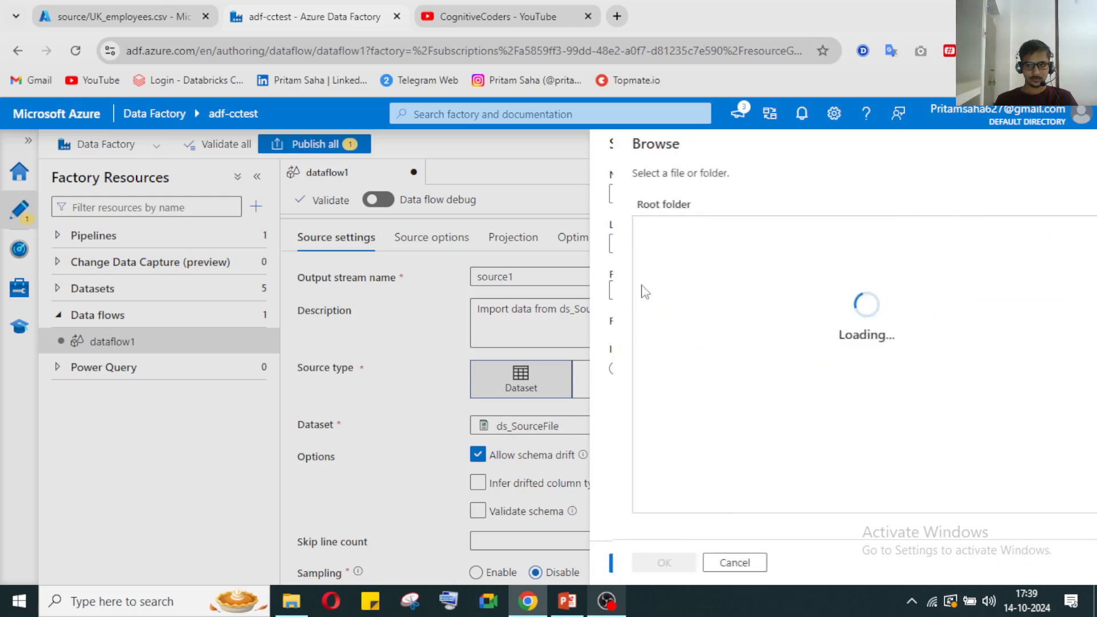
pyautogui.click(632, 235)
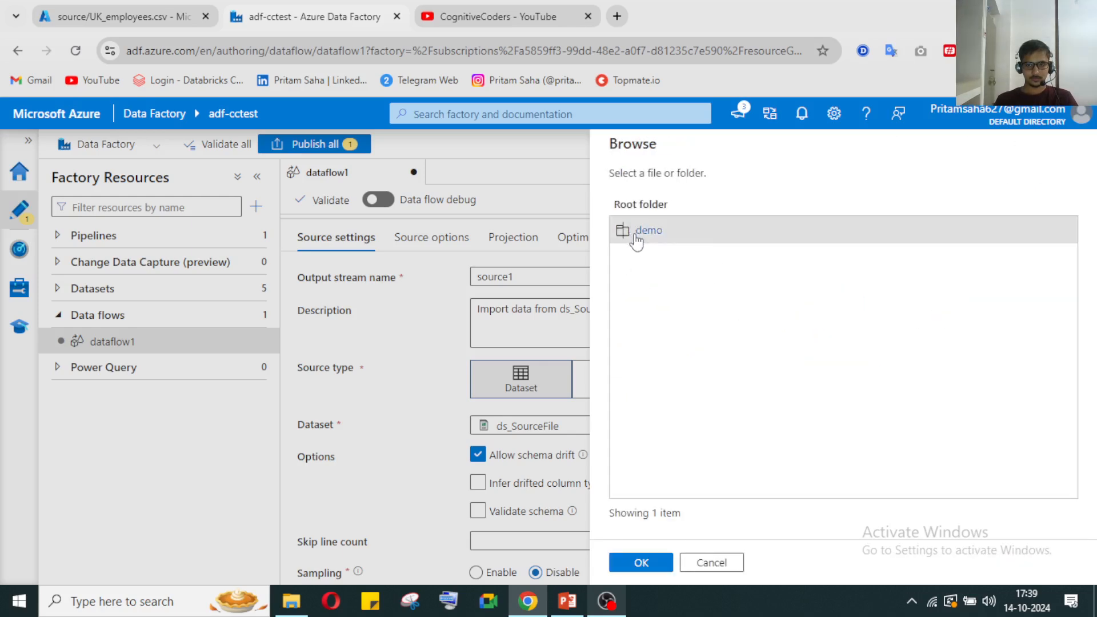
pyautogui.click(643, 234)
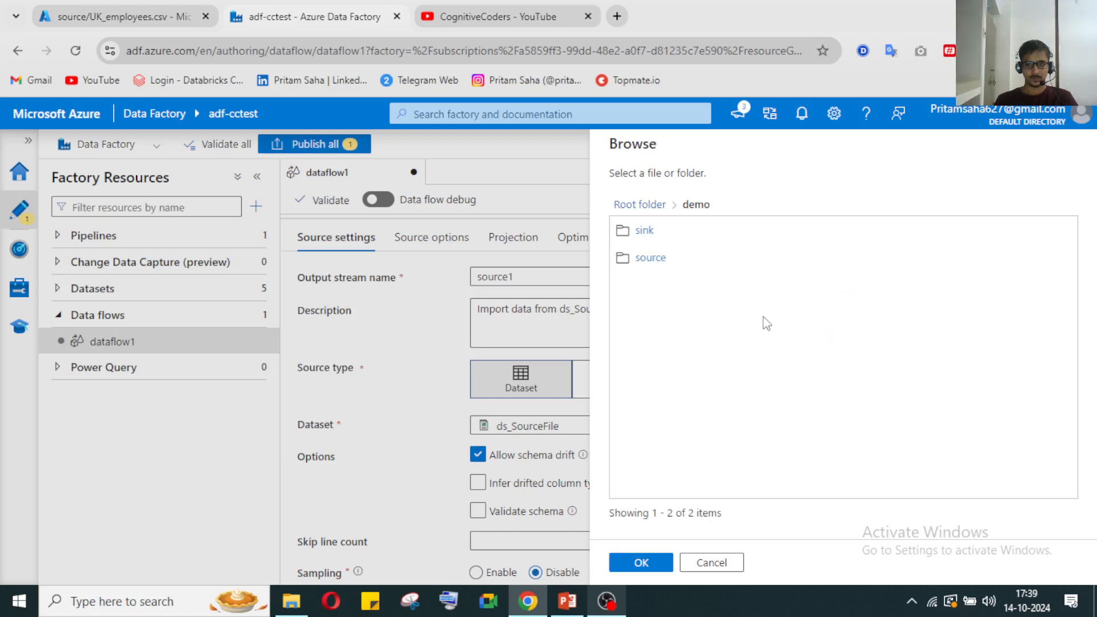
pyautogui.click(648, 230)
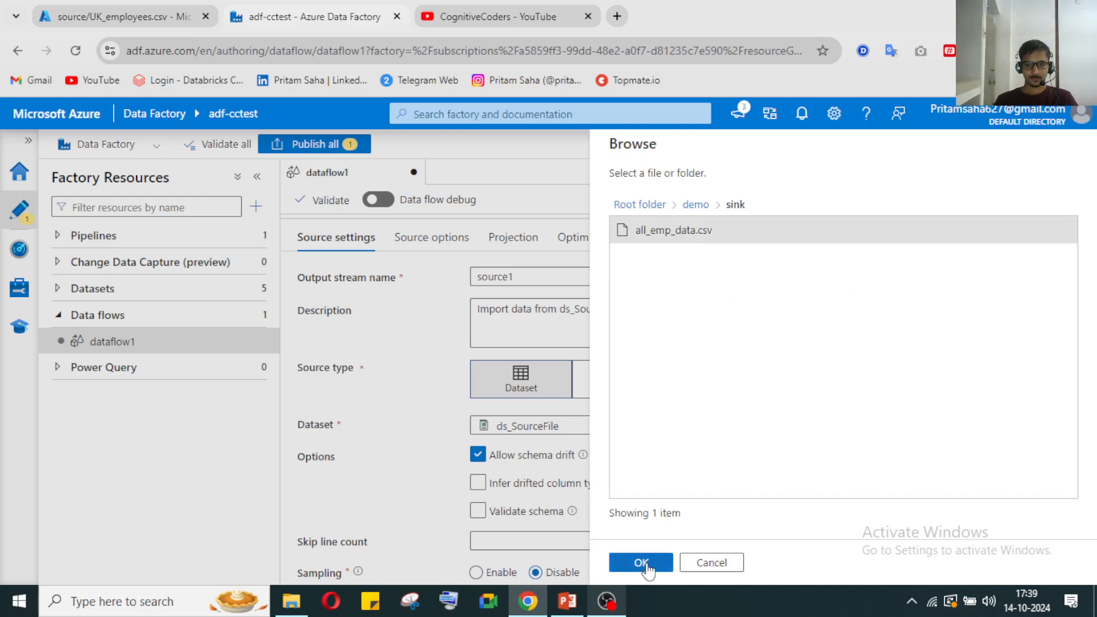
pyautogui.click(641, 563)
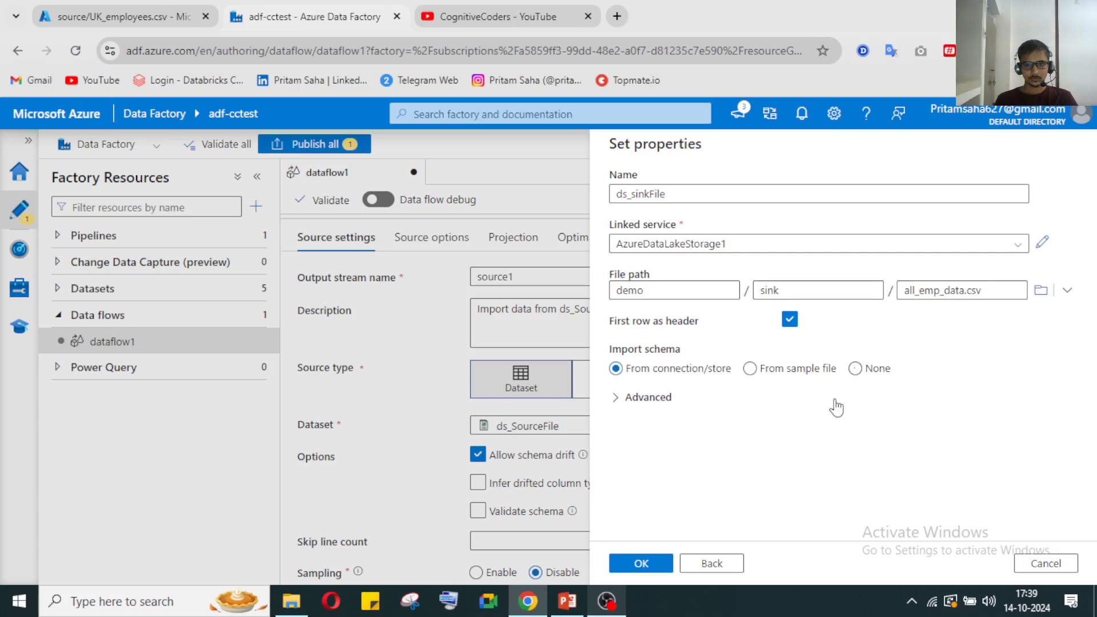
pyautogui.click(855, 369)
pyautogui.click(649, 563)
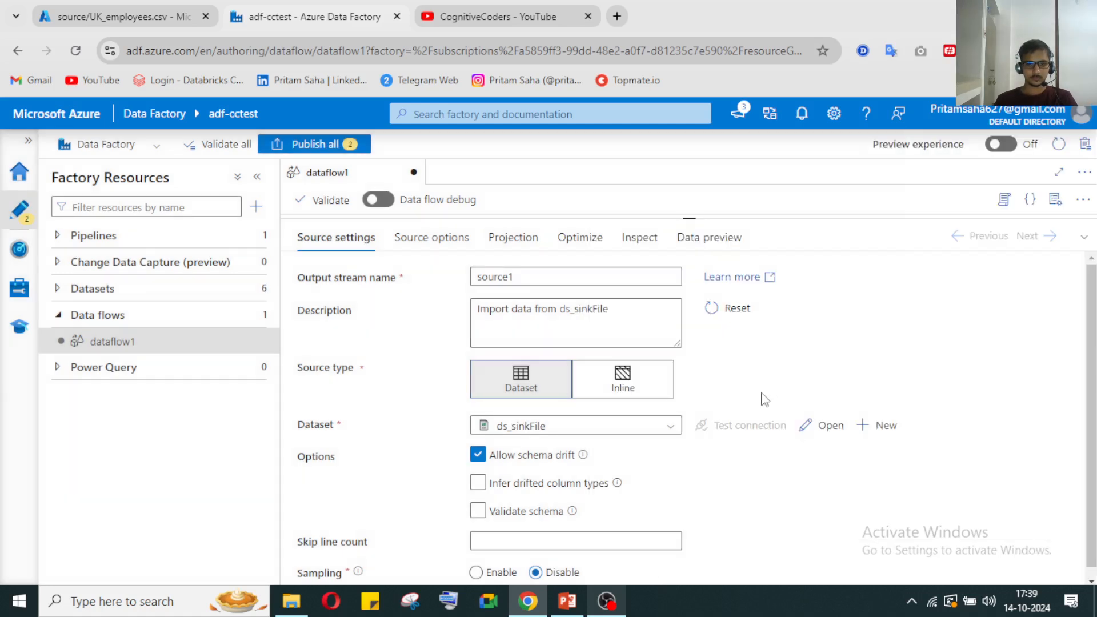
# Step: Check the data preview and inspect the columns of source1 with the ds_sinkFile dataset
pyautogui.click(708, 239)
pyautogui.click(638, 238)
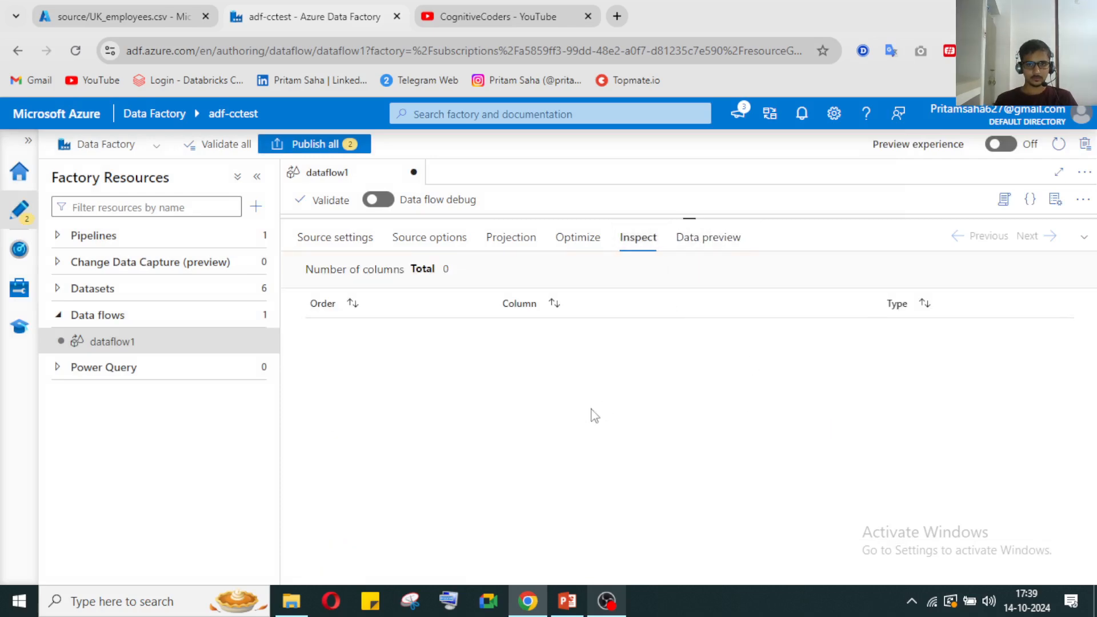
pyautogui.click(309, 238)
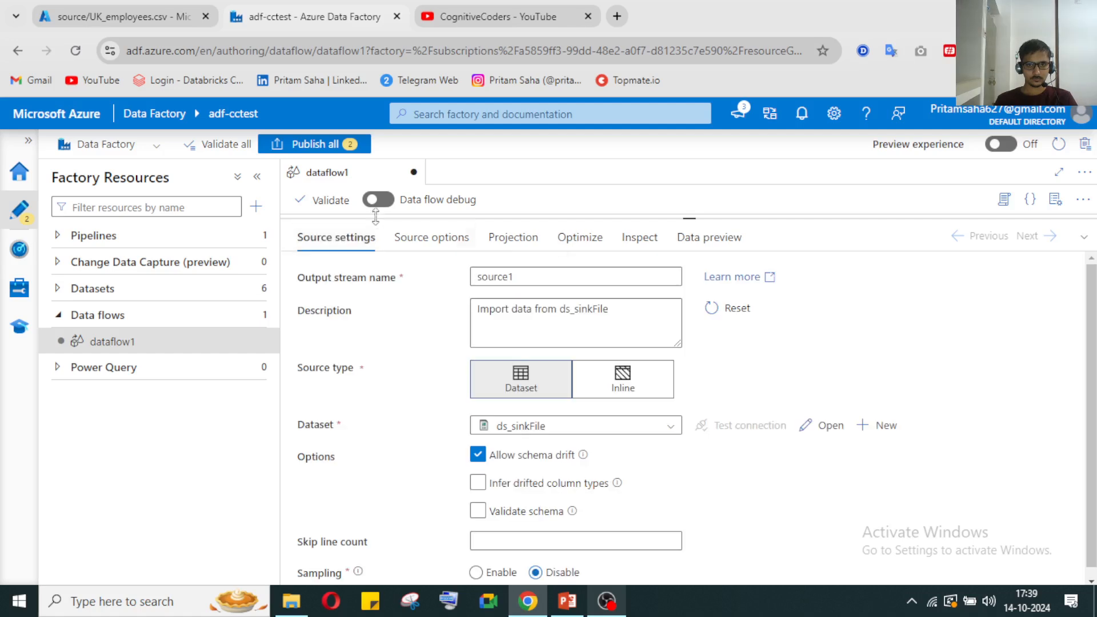
# Step: Turn on data flow debug using AutoResolveIntegrationRuntime with a 1 hour time to live
pyautogui.click(379, 203)
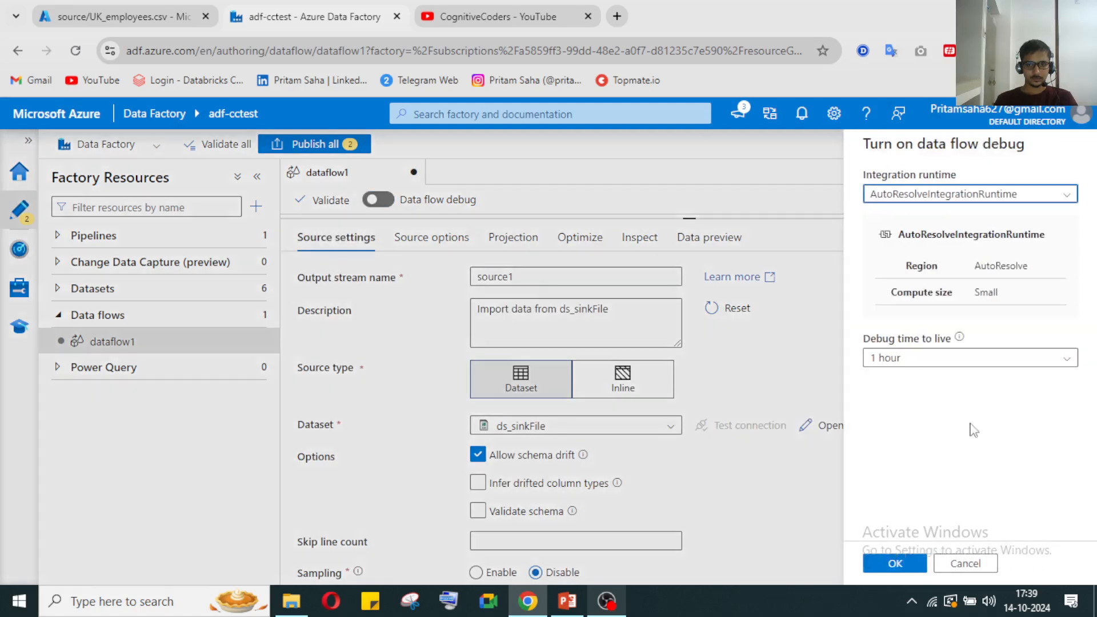
pyautogui.click(896, 564)
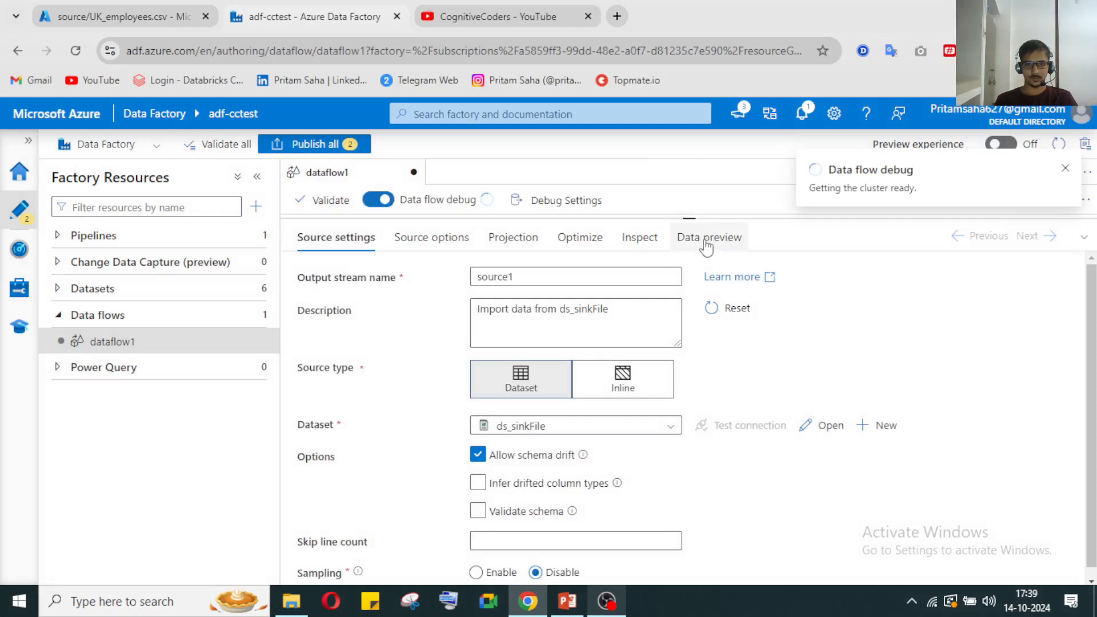
pyautogui.click(604, 609)
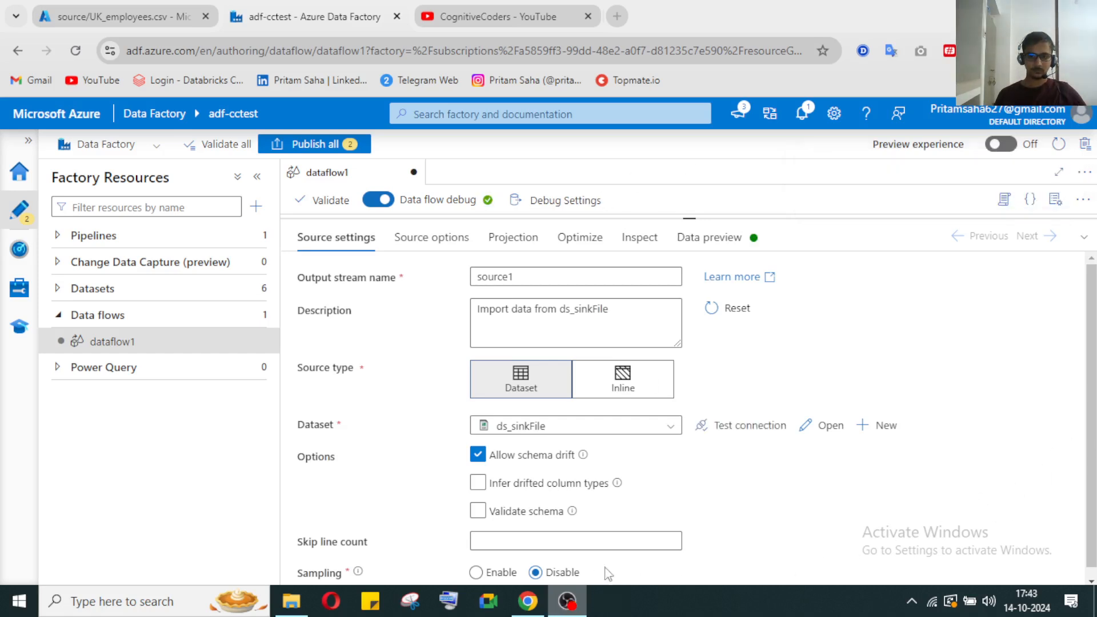
pyautogui.click(573, 608)
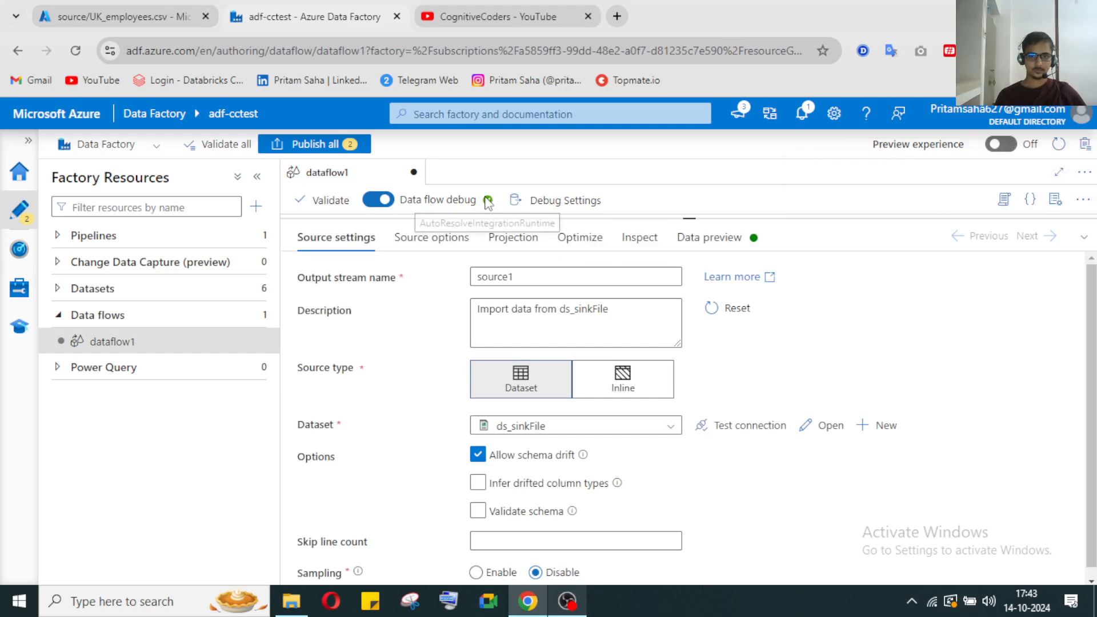
# Step: Fetch the data preview of source1 to examine the employee rows
pyautogui.click(708, 237)
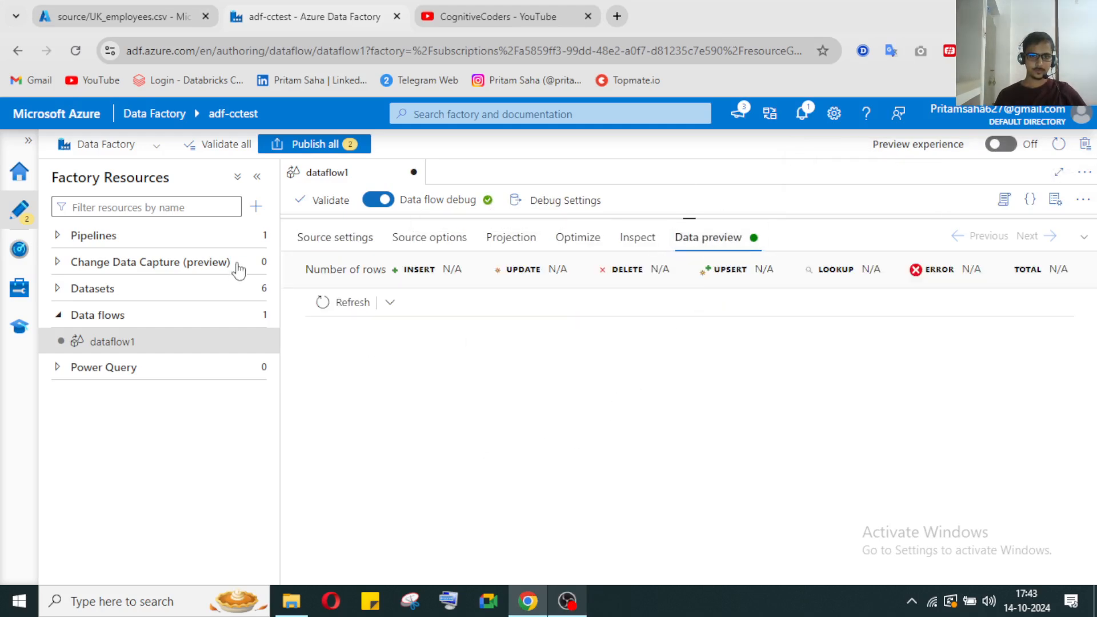
pyautogui.click(323, 302)
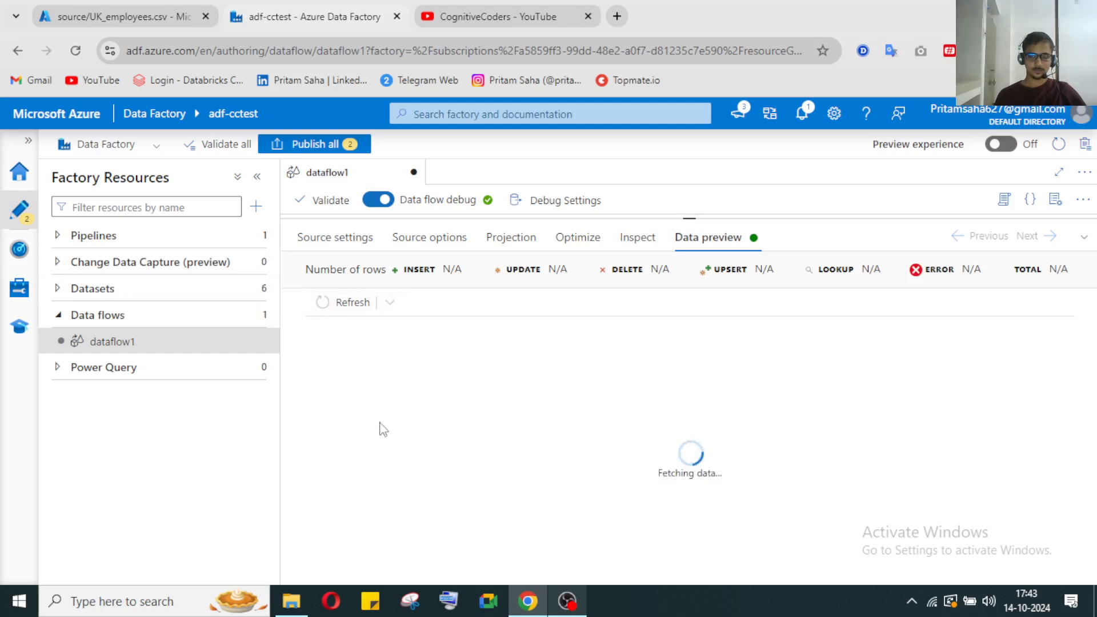
pyautogui.click(569, 602)
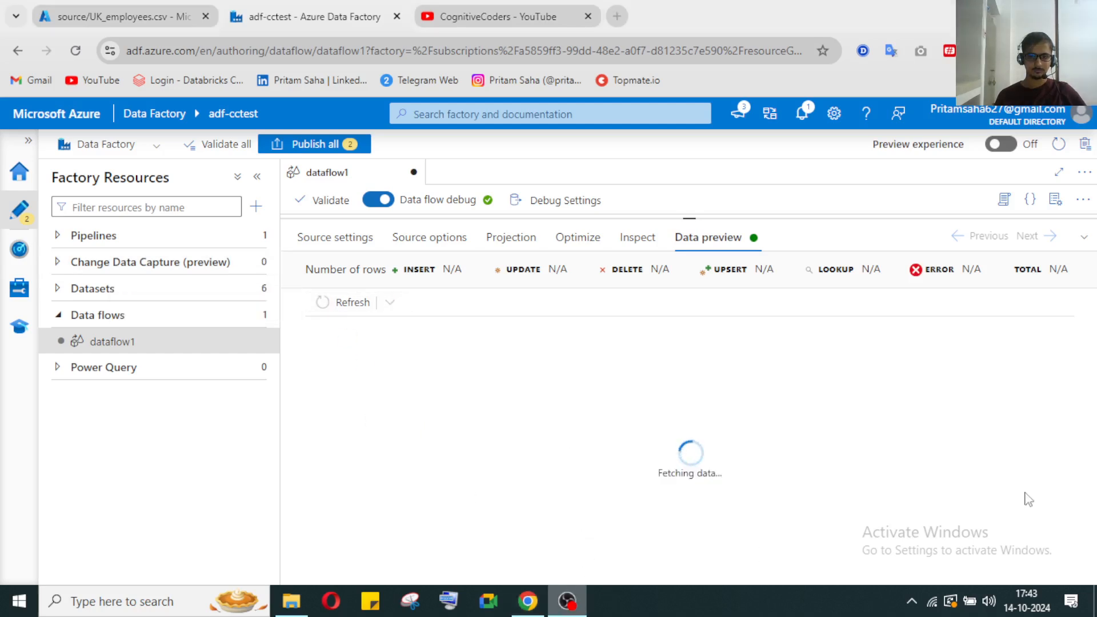
pyautogui.click(580, 607)
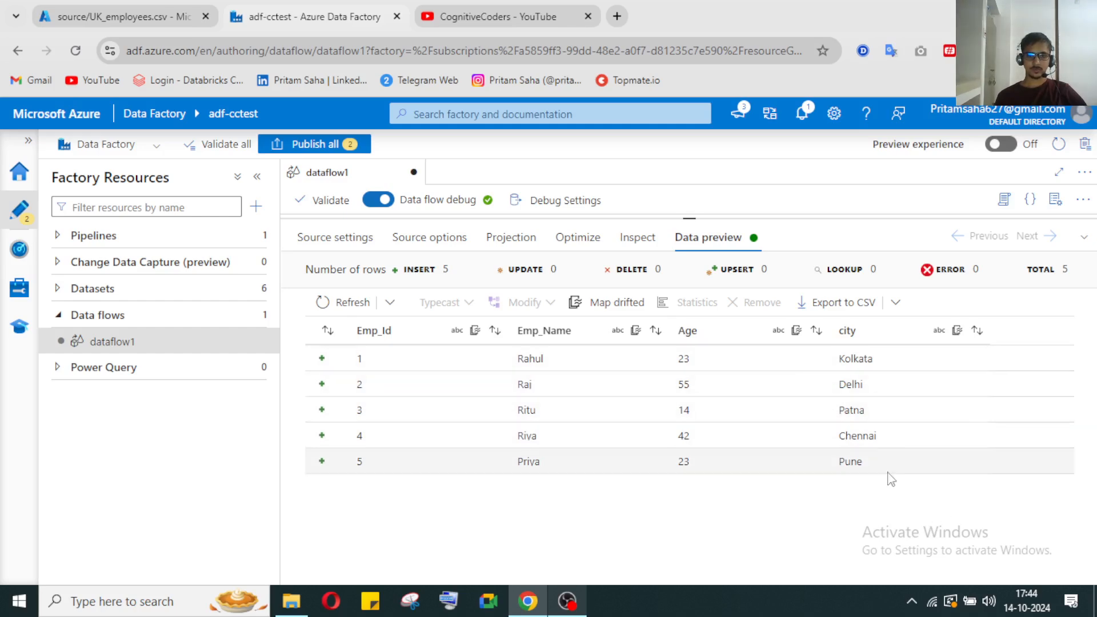
# Step: Add a Derived Column transformation after source1 in the data flow
pyautogui.click(1081, 239)
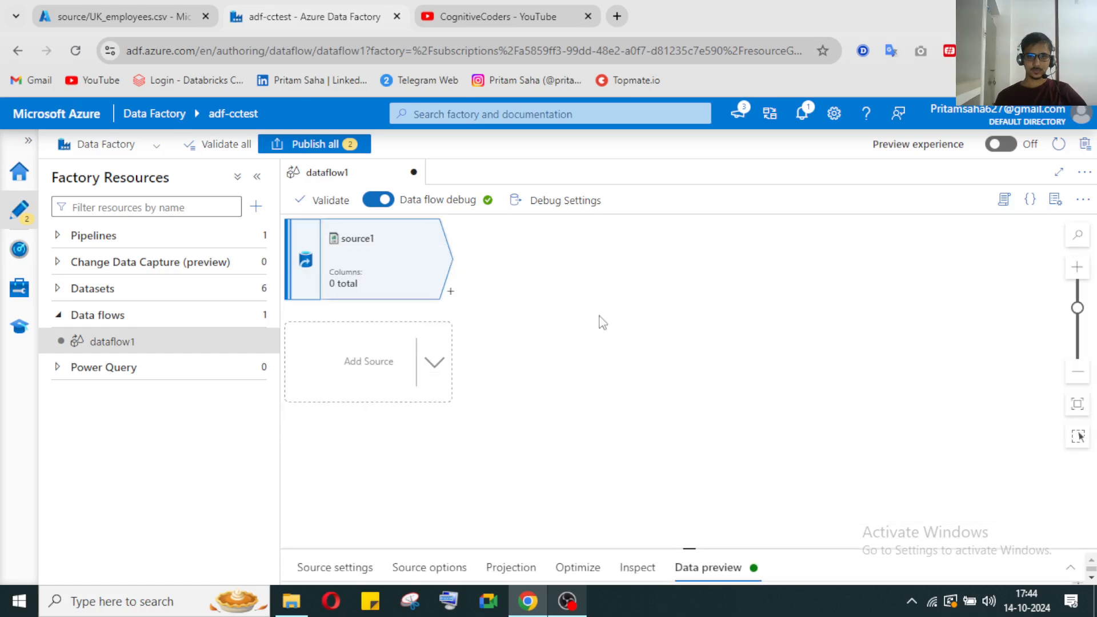
pyautogui.click(451, 292)
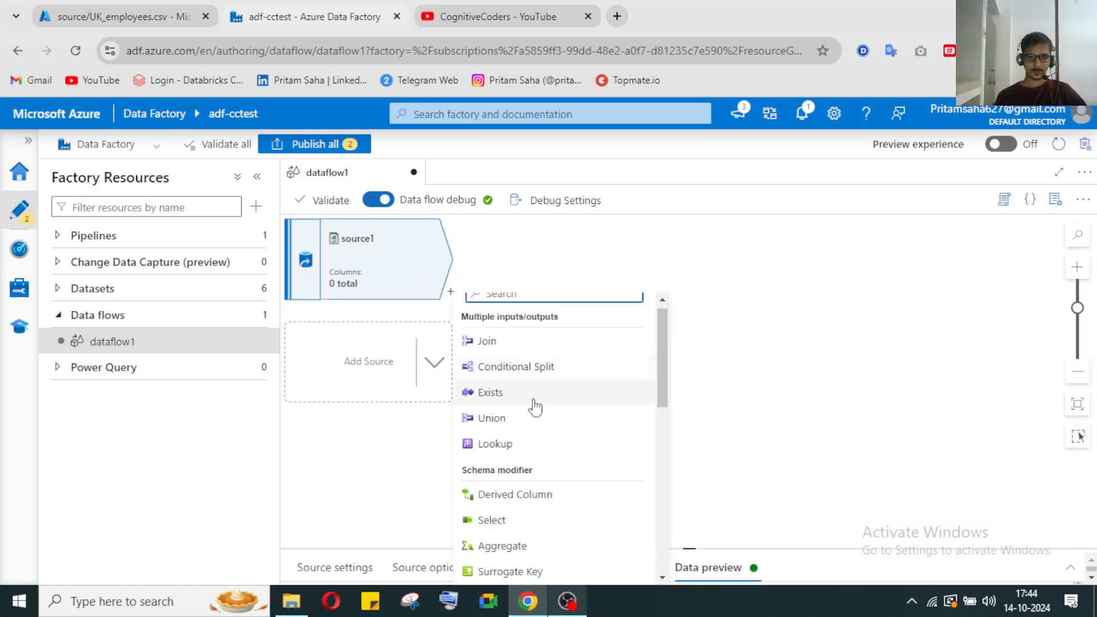
pyautogui.click(536, 496)
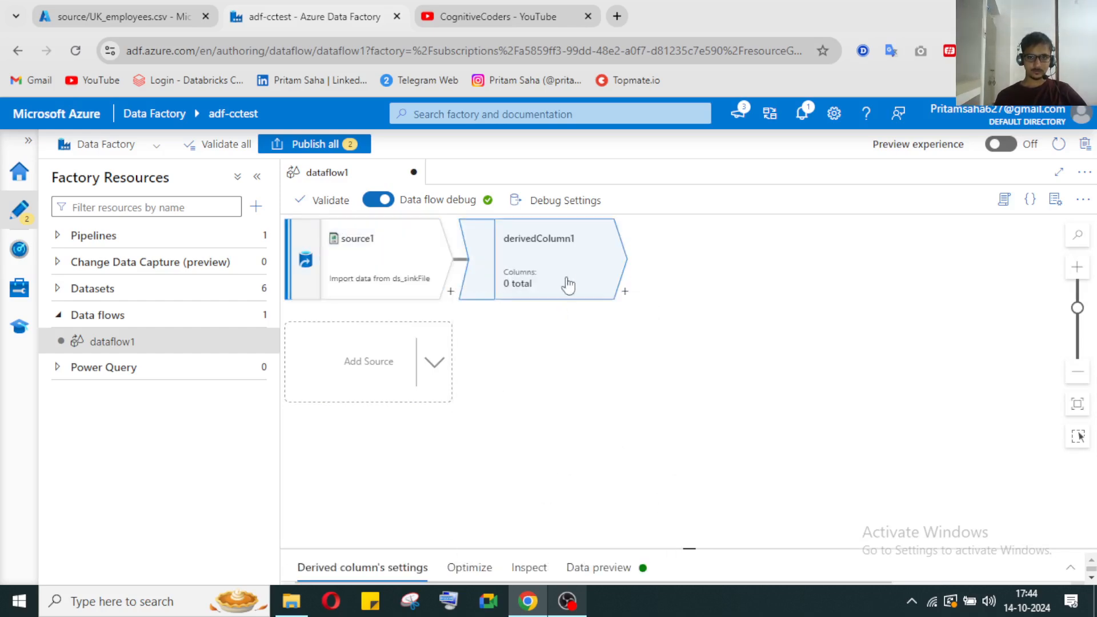
# Step: Define a derived column named dummy_col with the expression "dummy"
pyautogui.click(1070, 567)
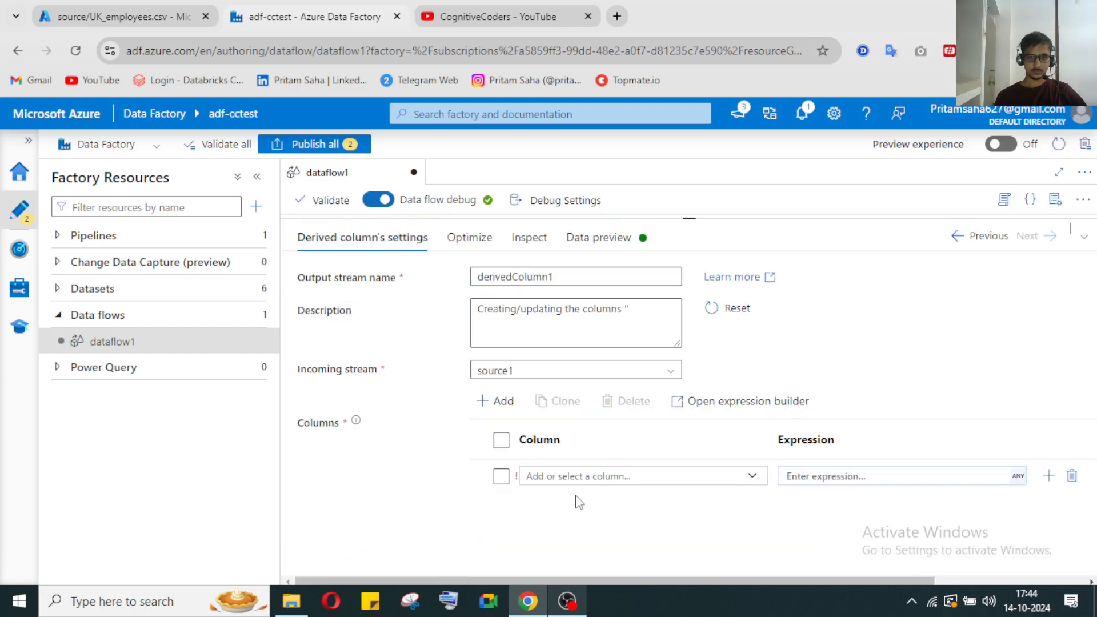
pyautogui.click(574, 476)
pyautogui.write('dummy_col')
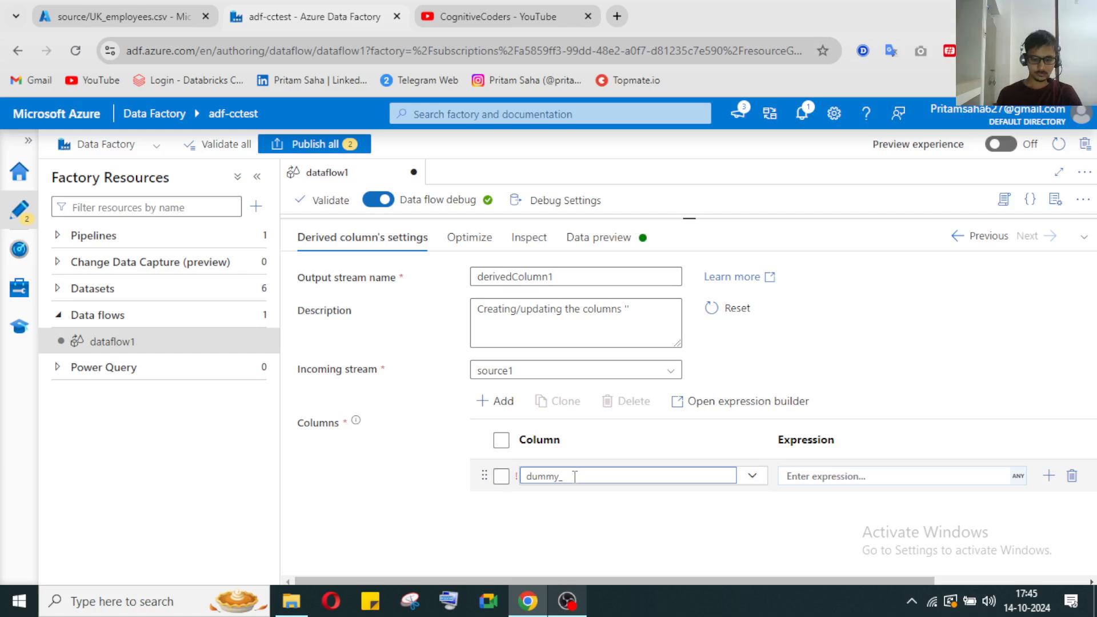
pyautogui.click(838, 476)
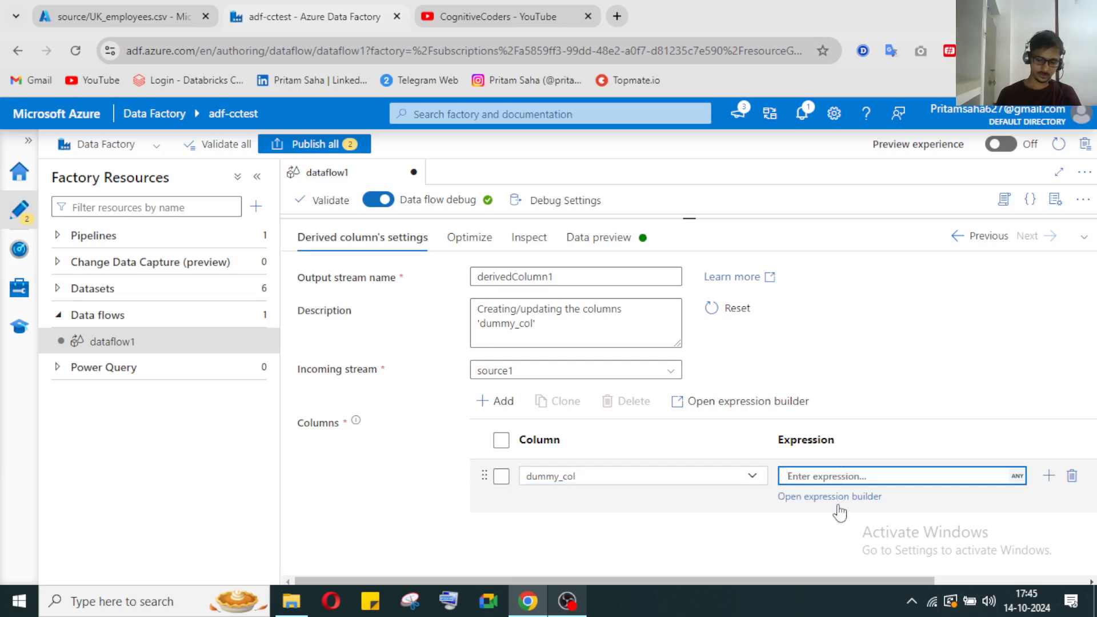
pyautogui.write('"')
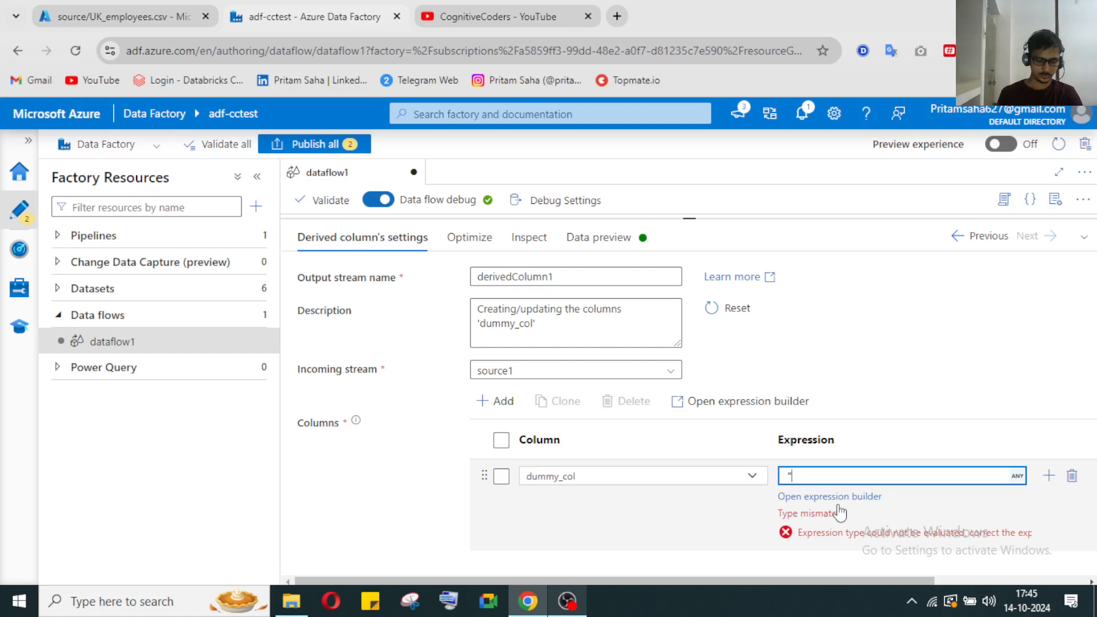
pyautogui.write('dummy"')
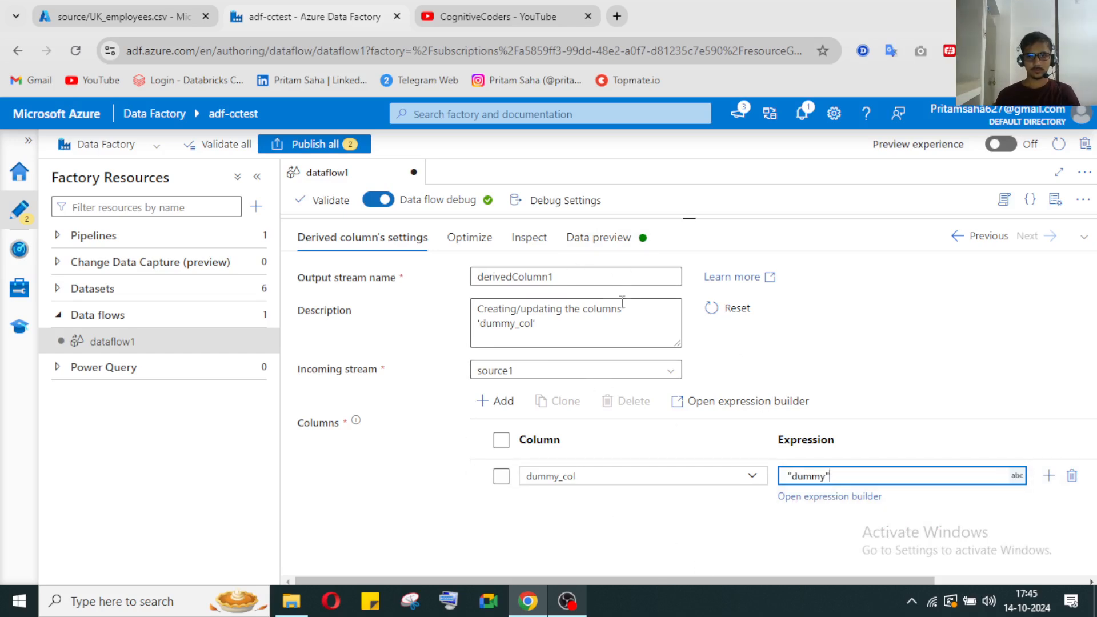
# Step: Refresh the derived column transformation's data preview to check the dummy_col values, then return to the data flow canvas
pyautogui.click(599, 238)
pyautogui.click(338, 306)
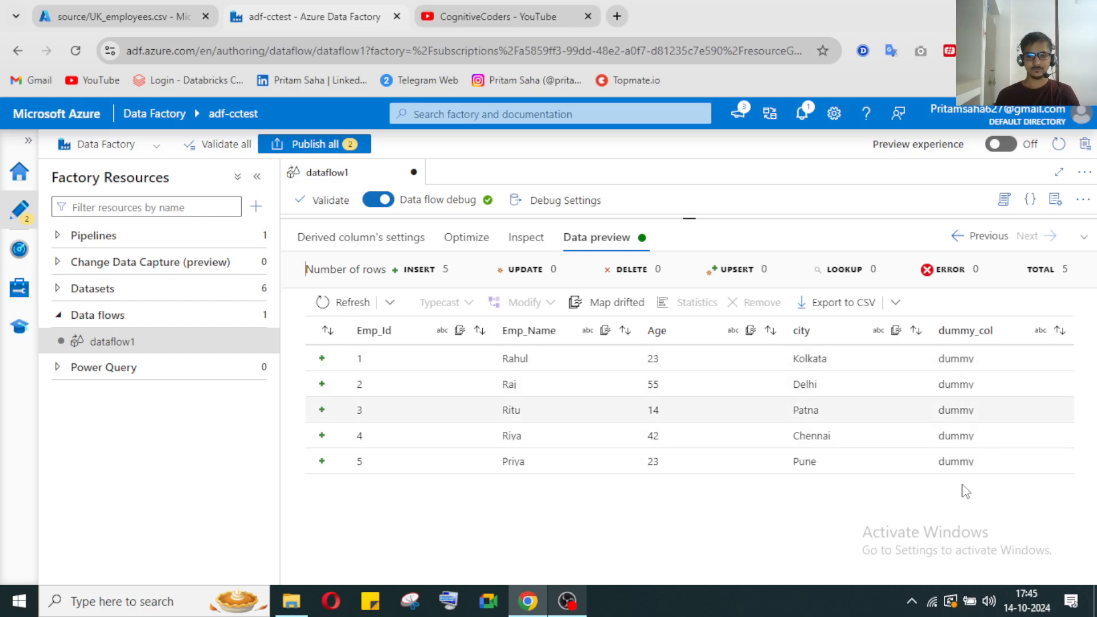
pyautogui.click(1085, 240)
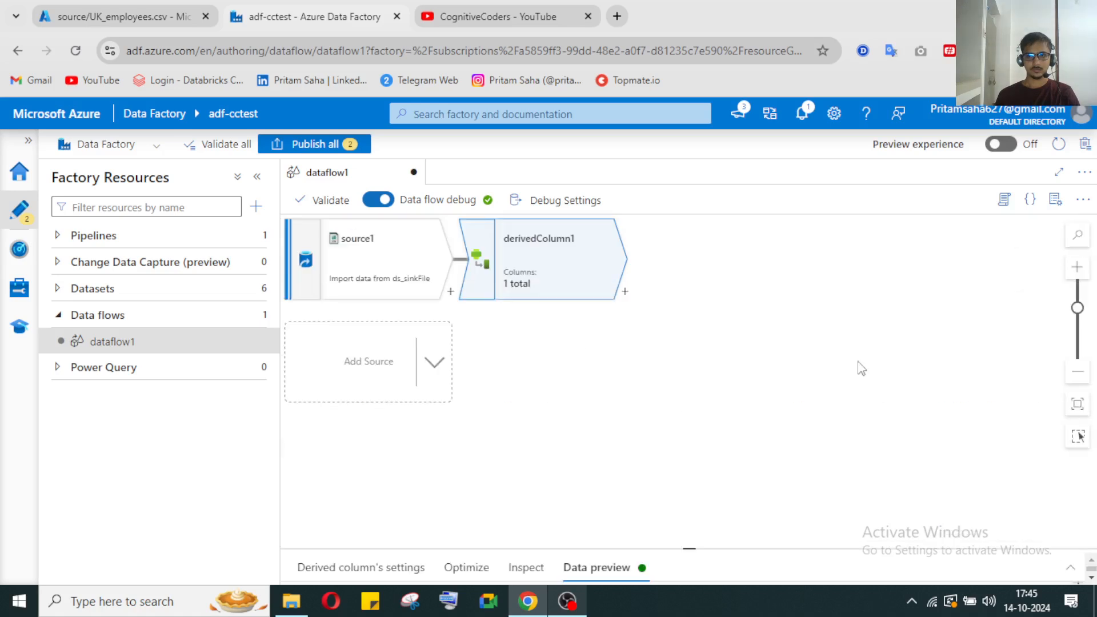
# Step: Add an Aggregate transformation after derivedColumn1 and open its settings
pyautogui.click(625, 292)
pyautogui.scroll(-2, 691, 491)
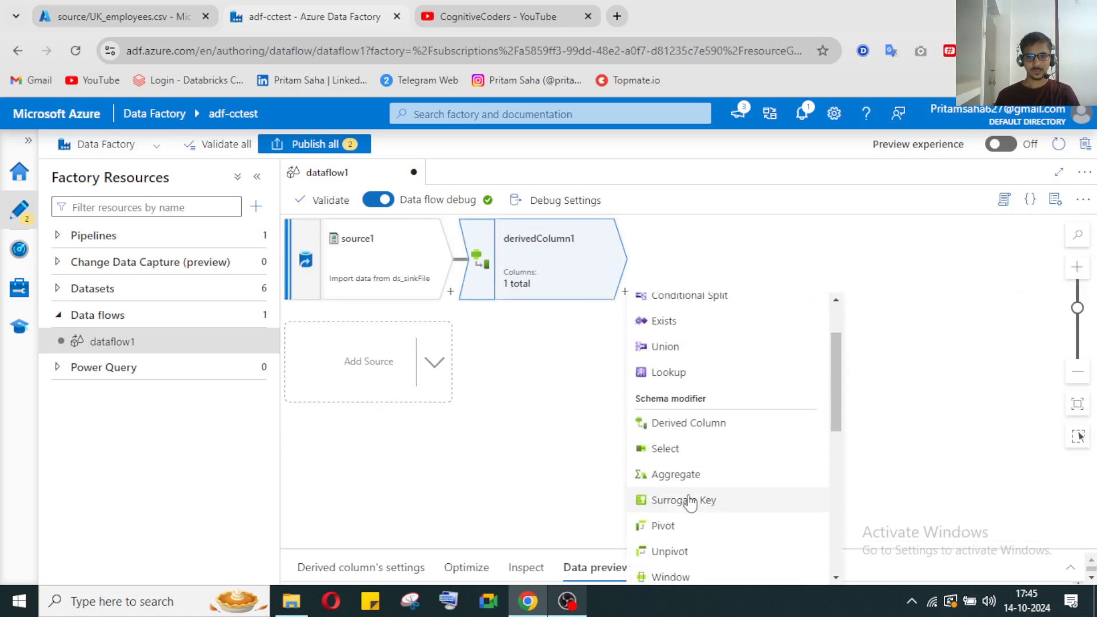
pyautogui.click(674, 474)
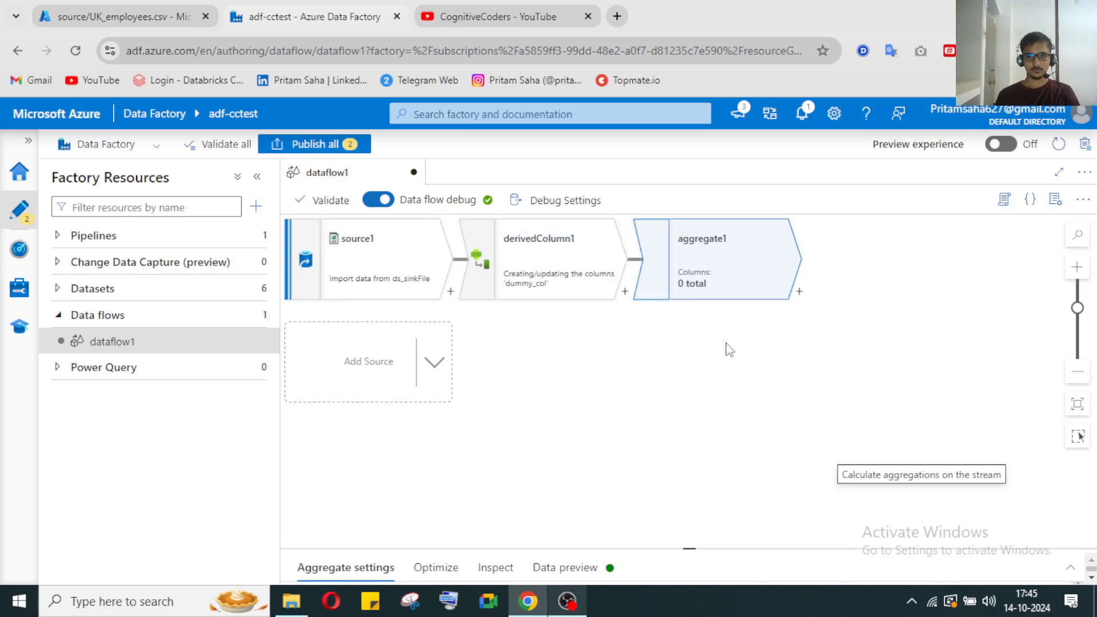
pyautogui.click(1069, 568)
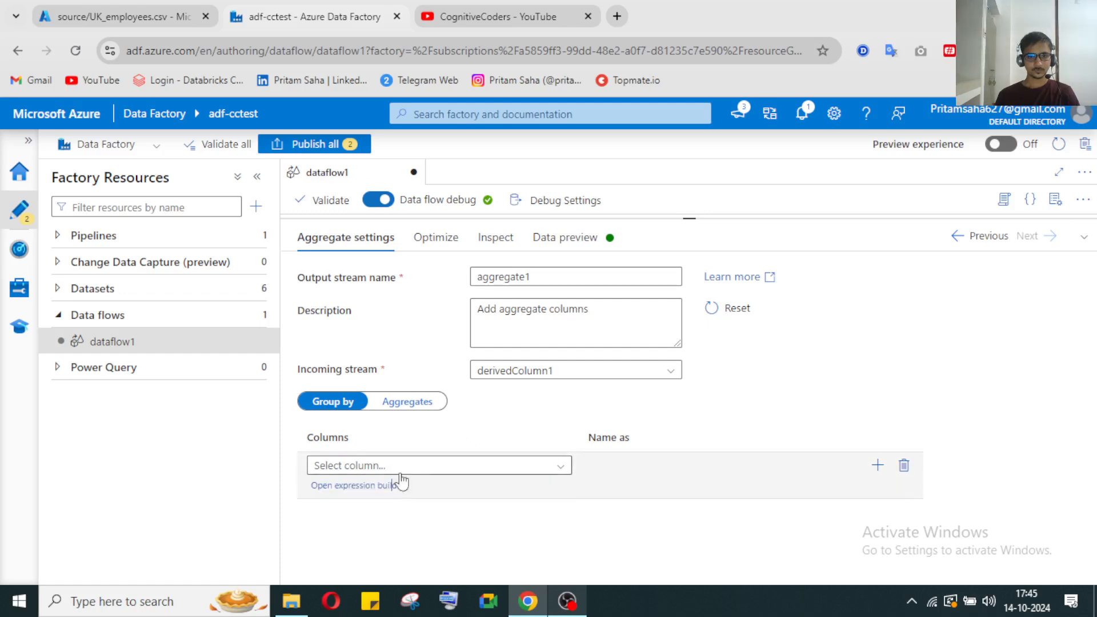
pyautogui.click(560, 465)
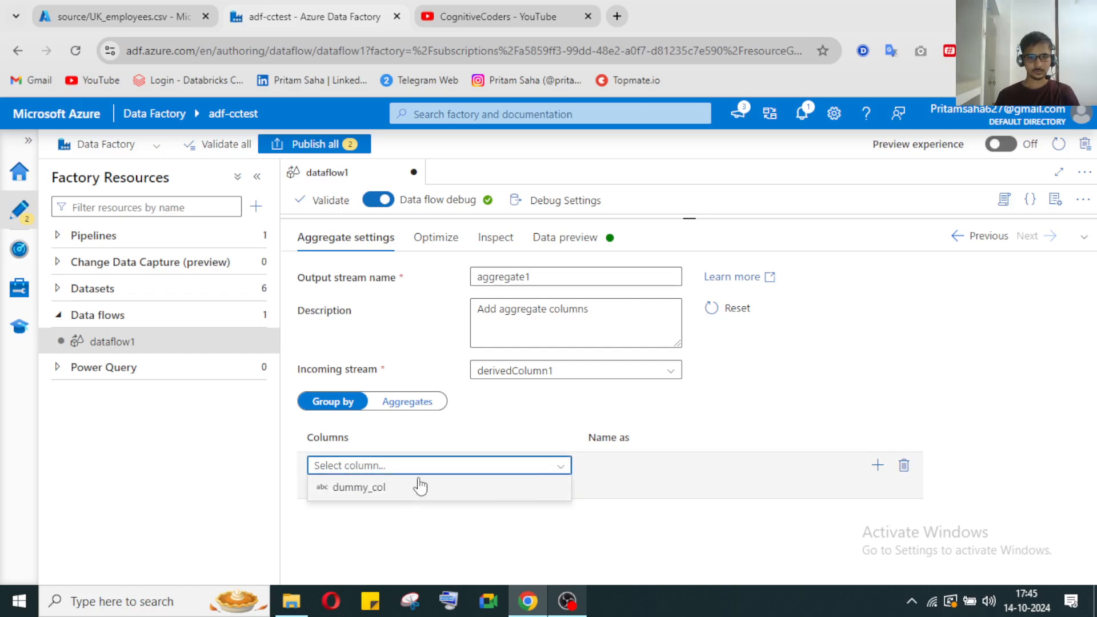
pyautogui.click(612, 498)
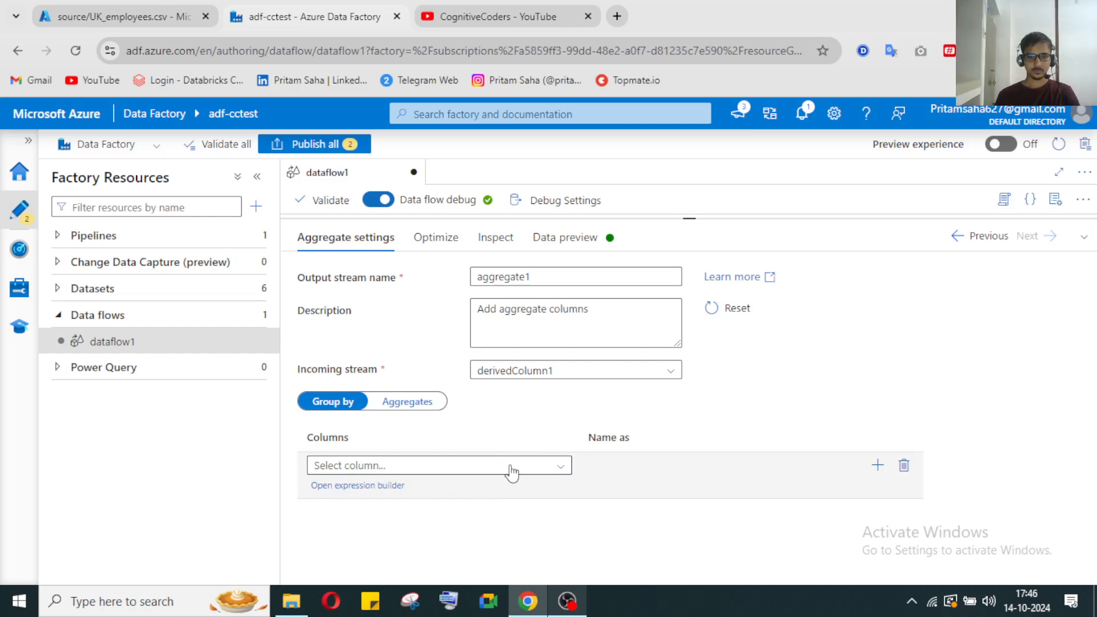
pyautogui.click(1083, 236)
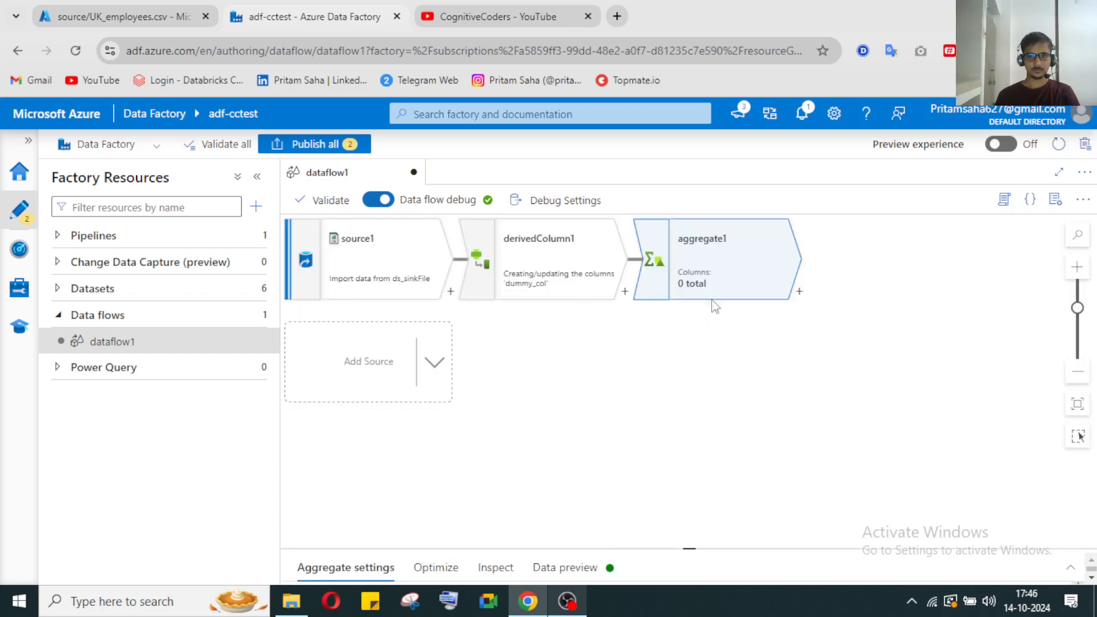
pyautogui.click(1070, 567)
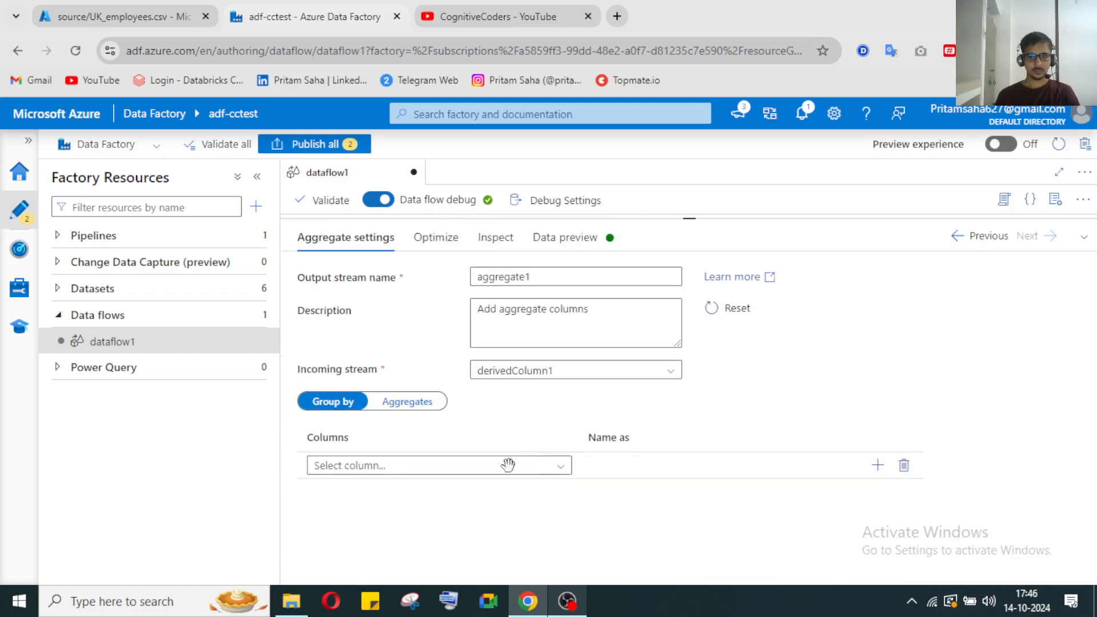
# Step: Group aggregate1 by the dummy_col column and switch to defining its aggregate columns
pyautogui.click(561, 469)
pyautogui.click(451, 493)
pyautogui.click(420, 400)
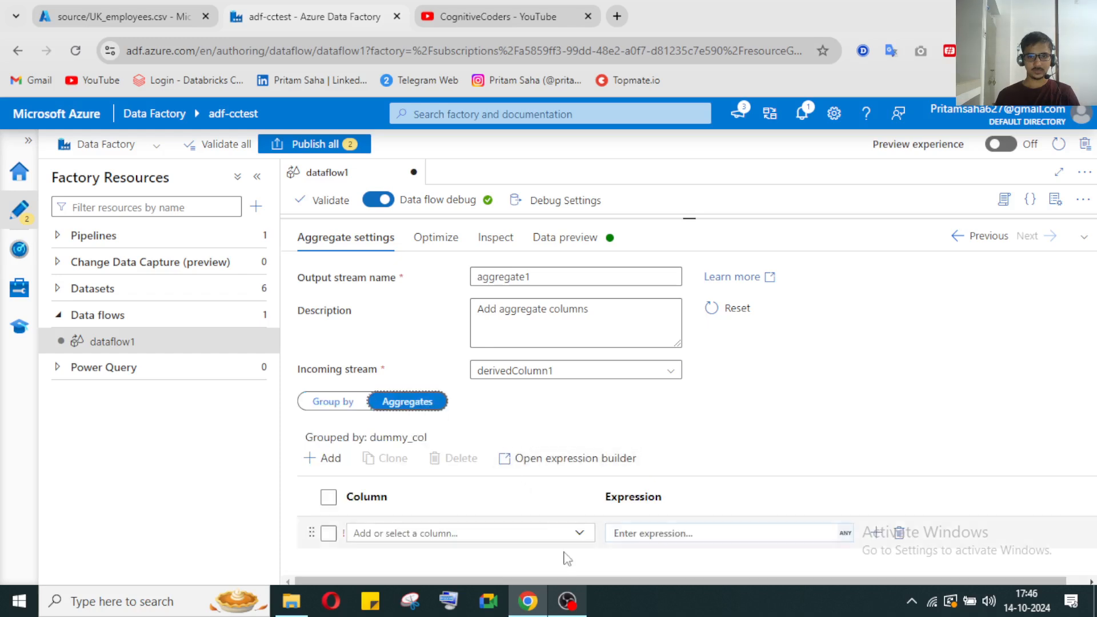
pyautogui.click(578, 534)
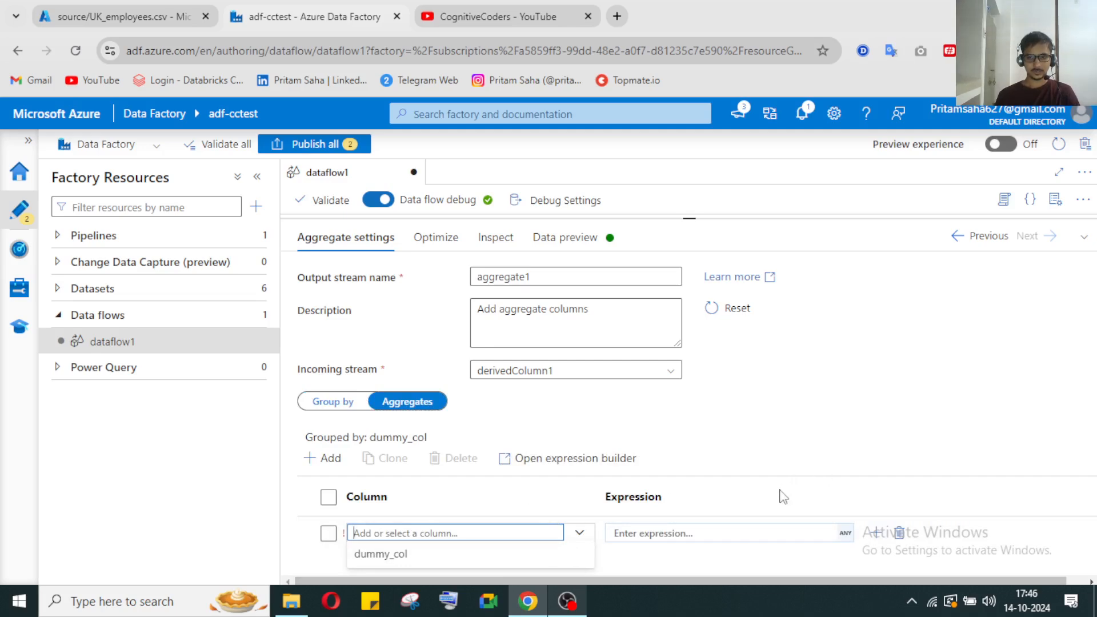
pyautogui.click(821, 458)
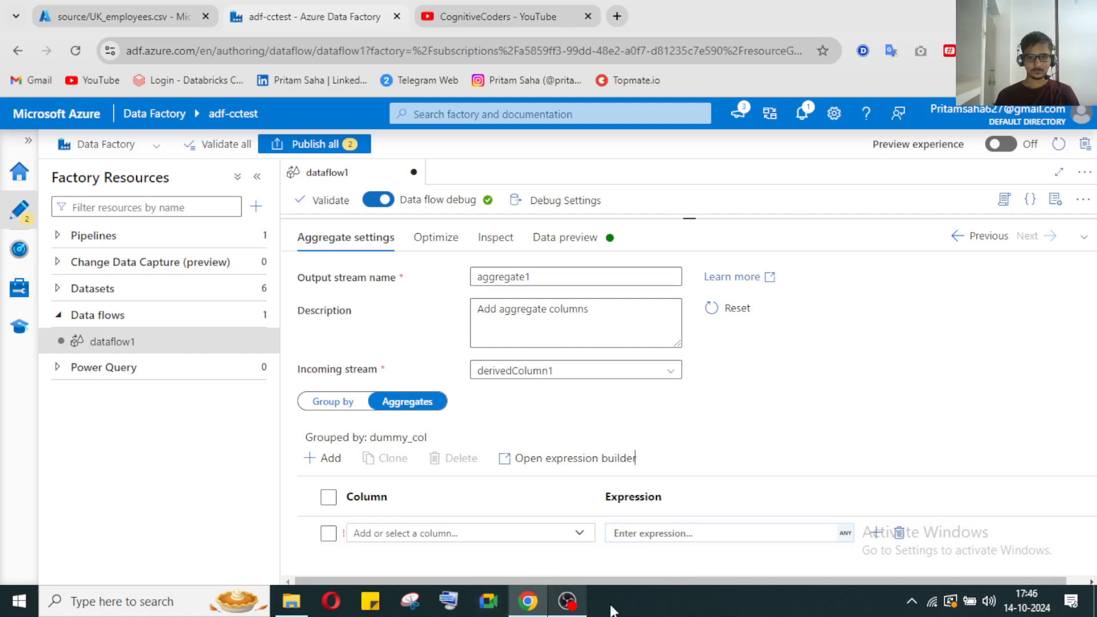
pyautogui.click(571, 610)
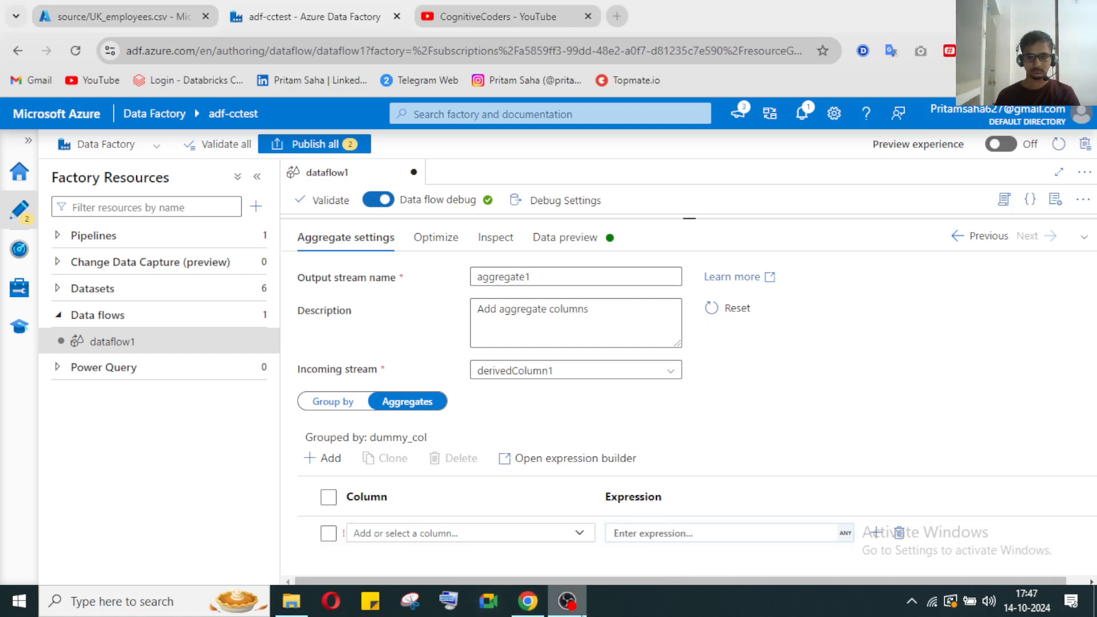
pyautogui.click(571, 607)
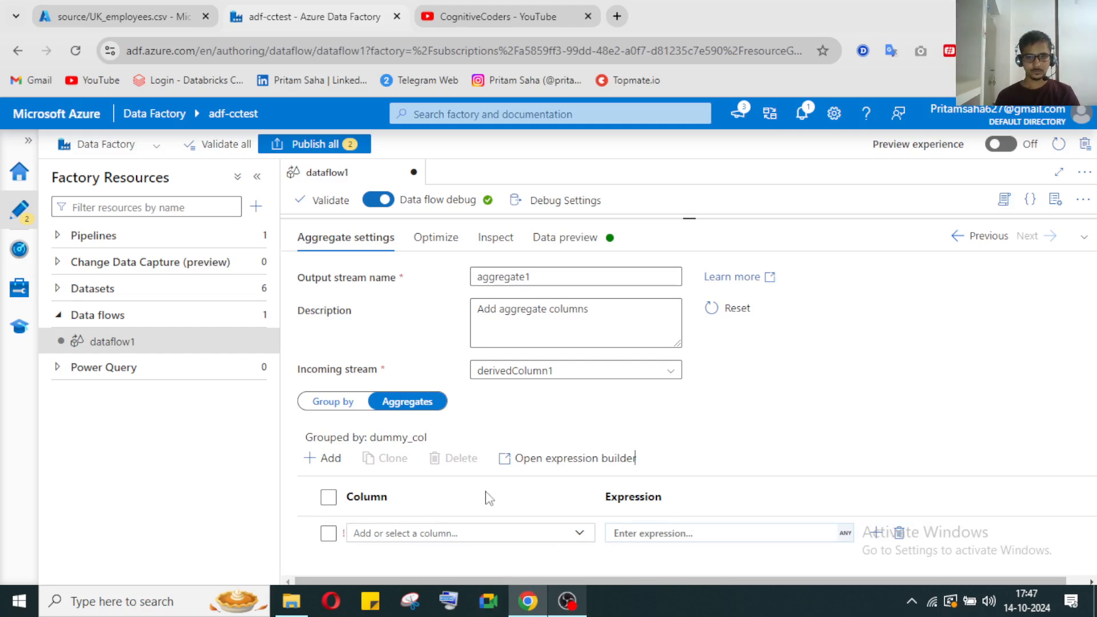
# Step: Add an aggregate column named MaxId with the expression max(id) and save it
pyautogui.click(420, 533)
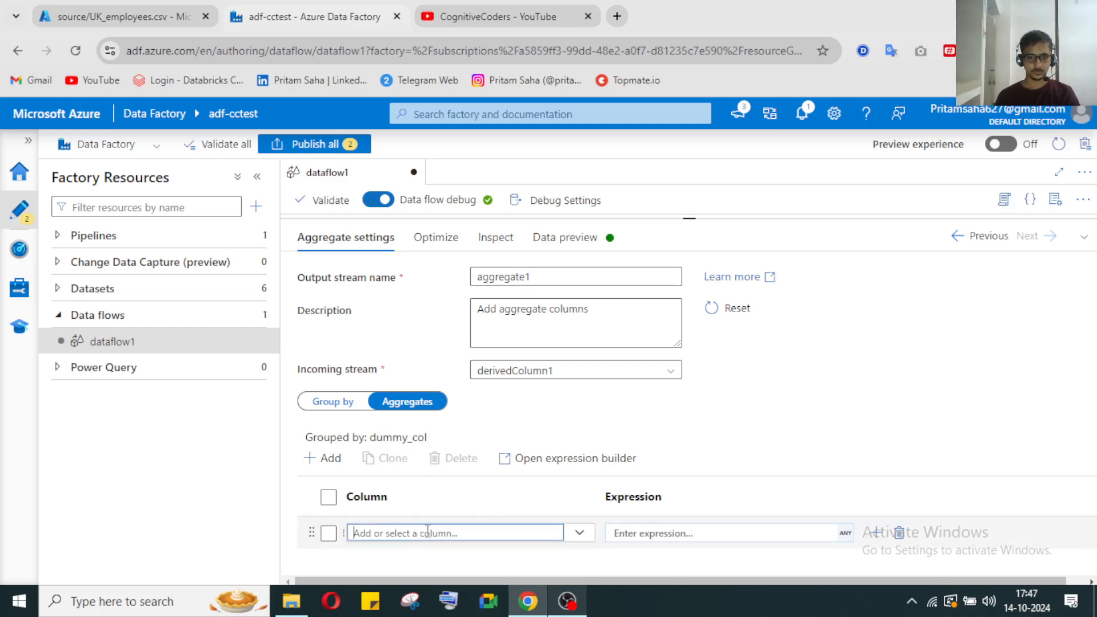
pyautogui.write('MaxId')
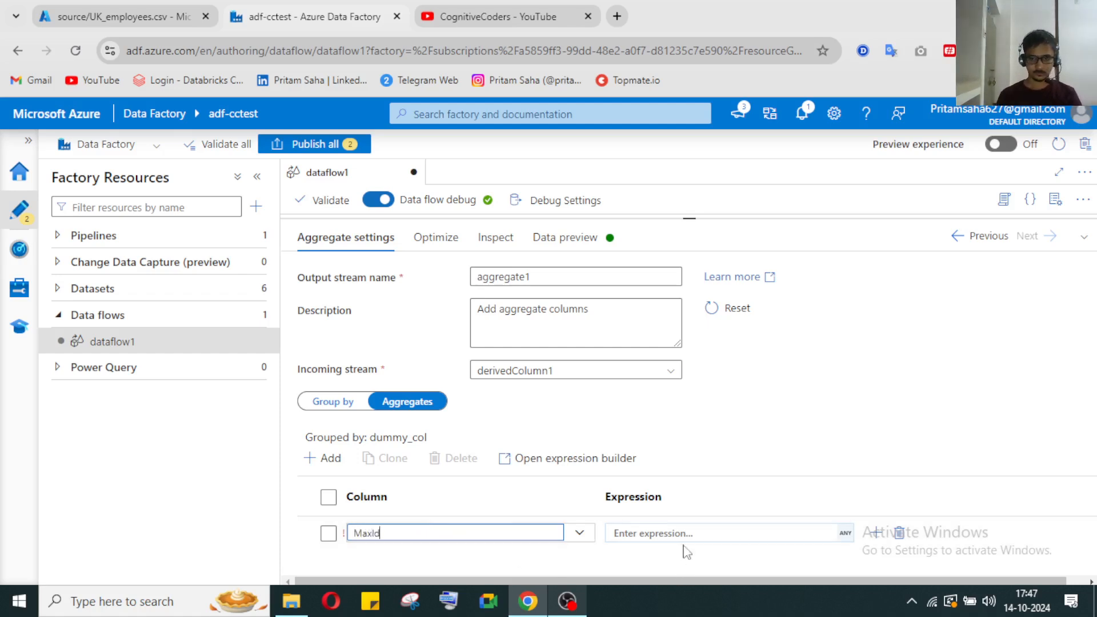
pyautogui.click(802, 527)
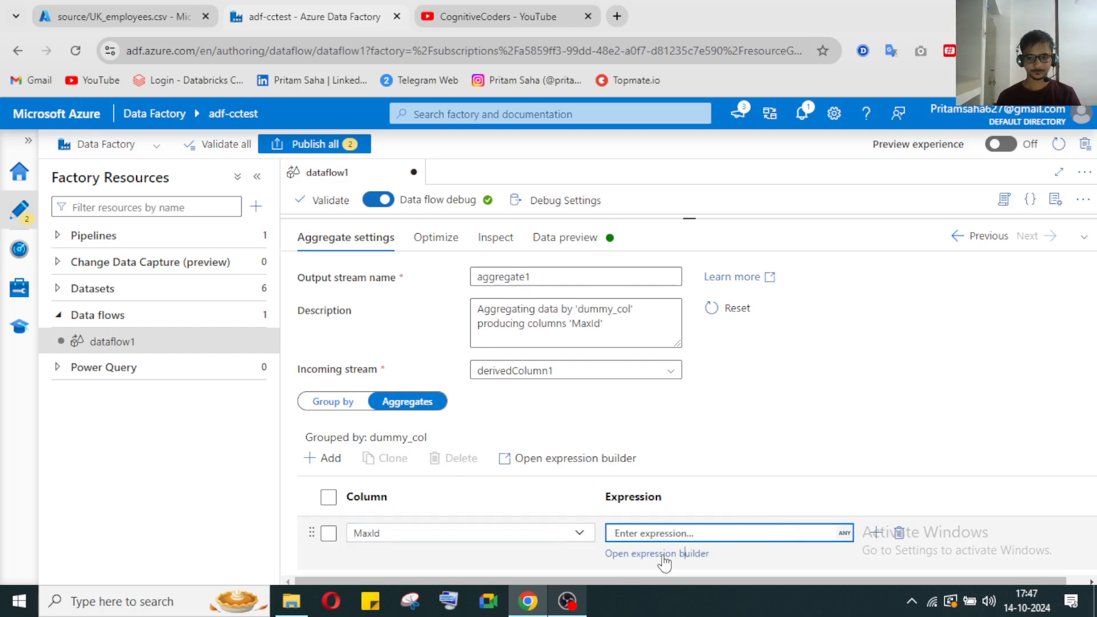
pyautogui.click(671, 553)
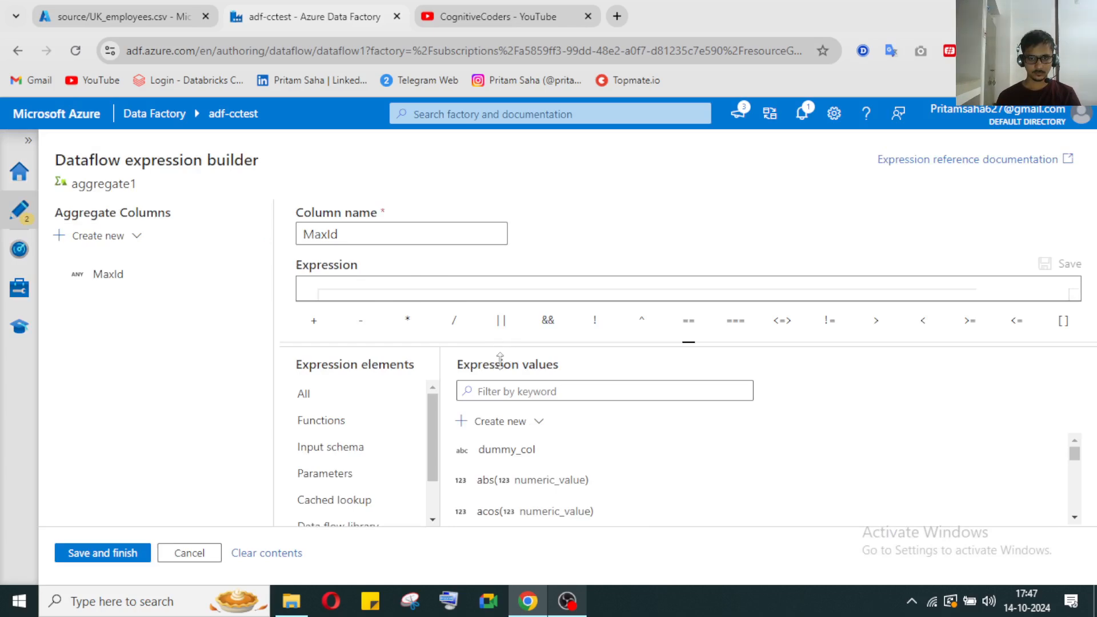
pyautogui.click(446, 294)
pyautogui.write('max')
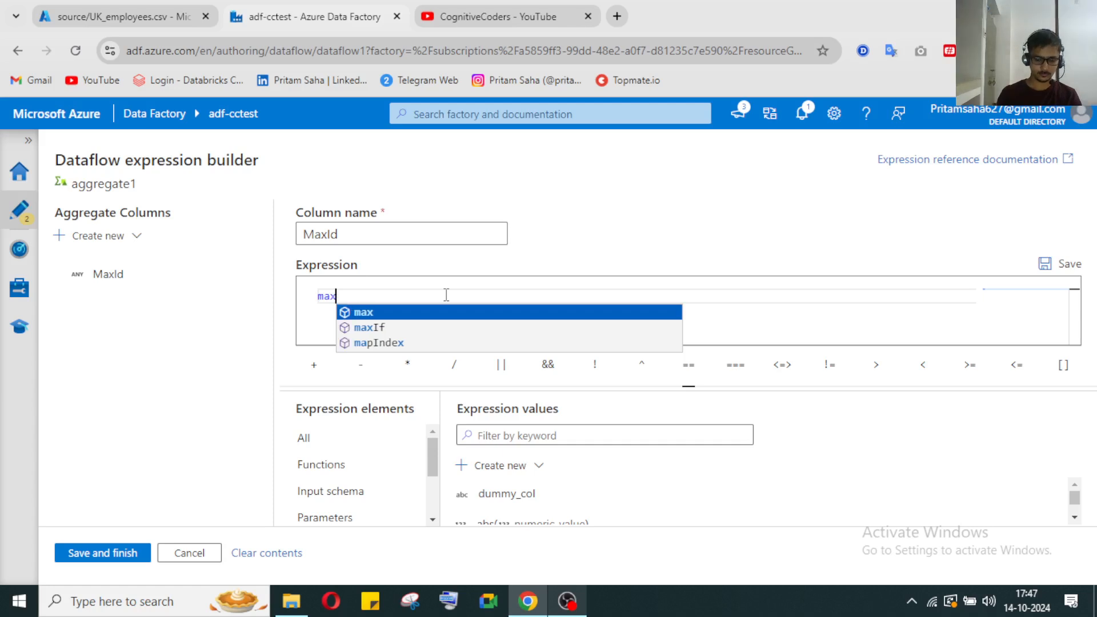
pyautogui.write('(')
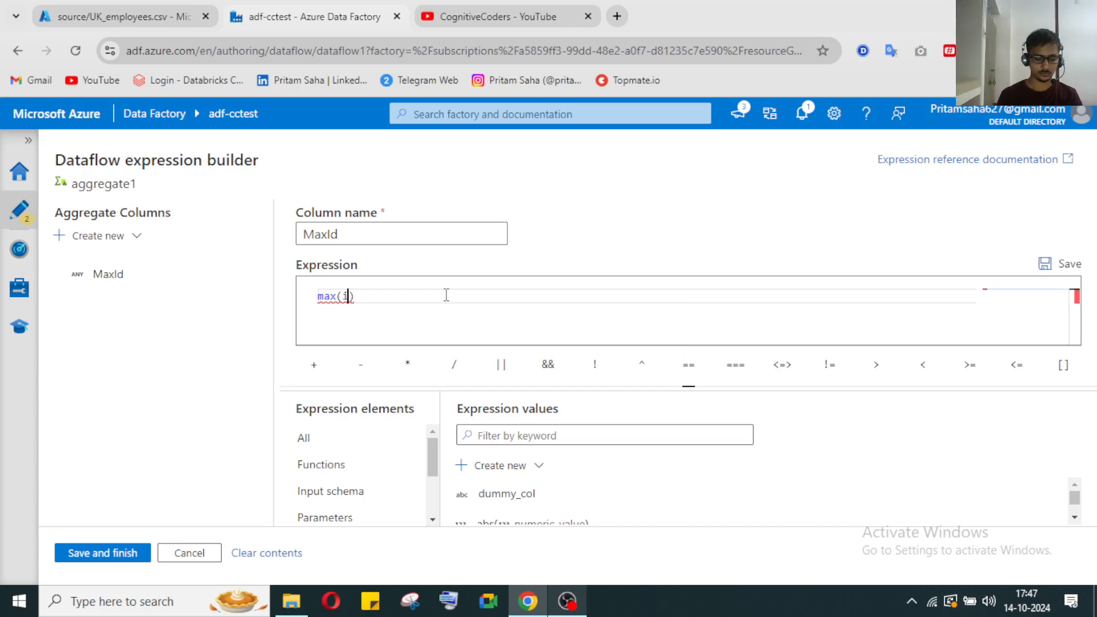
pyautogui.write('id')
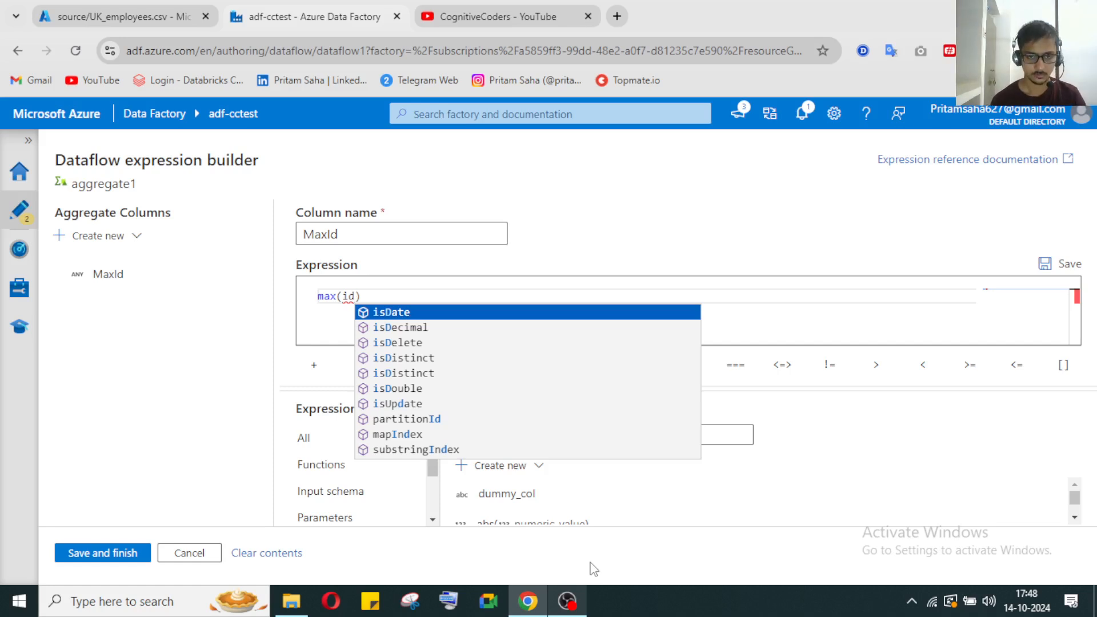
pyautogui.click(103, 553)
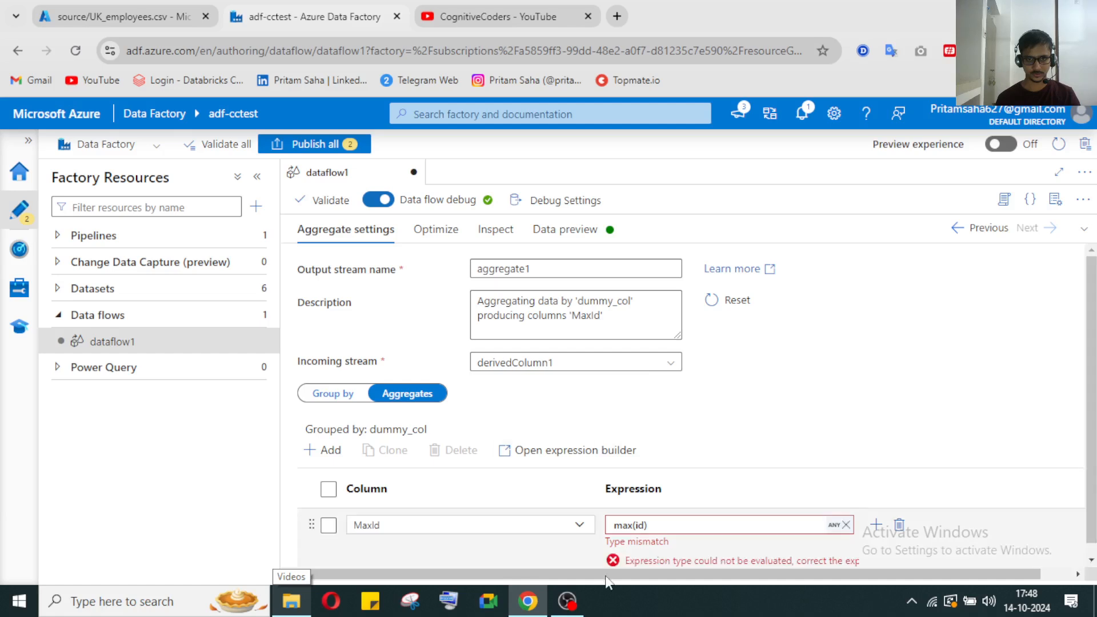
# Step: Check the column names in derivedColumn1's data preview and change the MaxId expression in aggregate1 to max(Emp_)
pyautogui.click(567, 608)
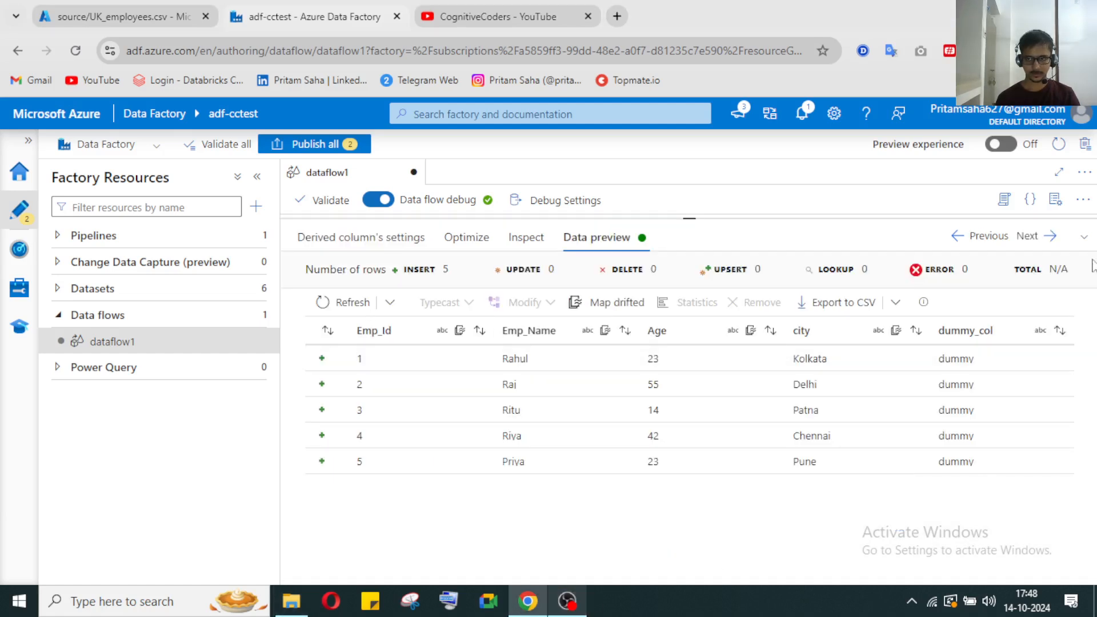
pyautogui.click(1082, 237)
pyautogui.click(701, 264)
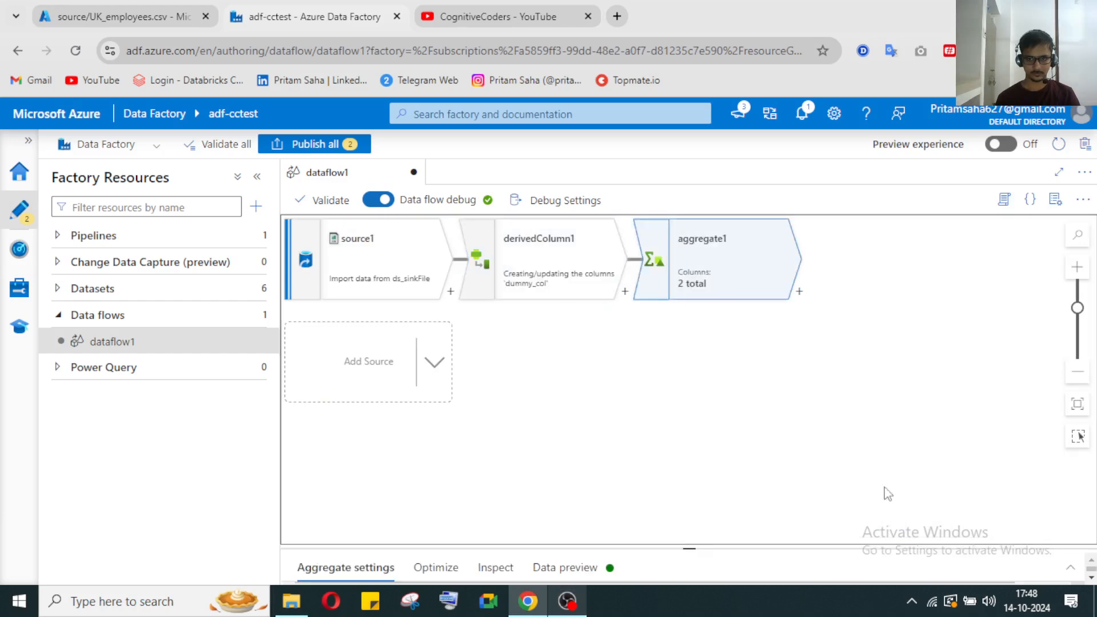
pyautogui.click(1069, 567)
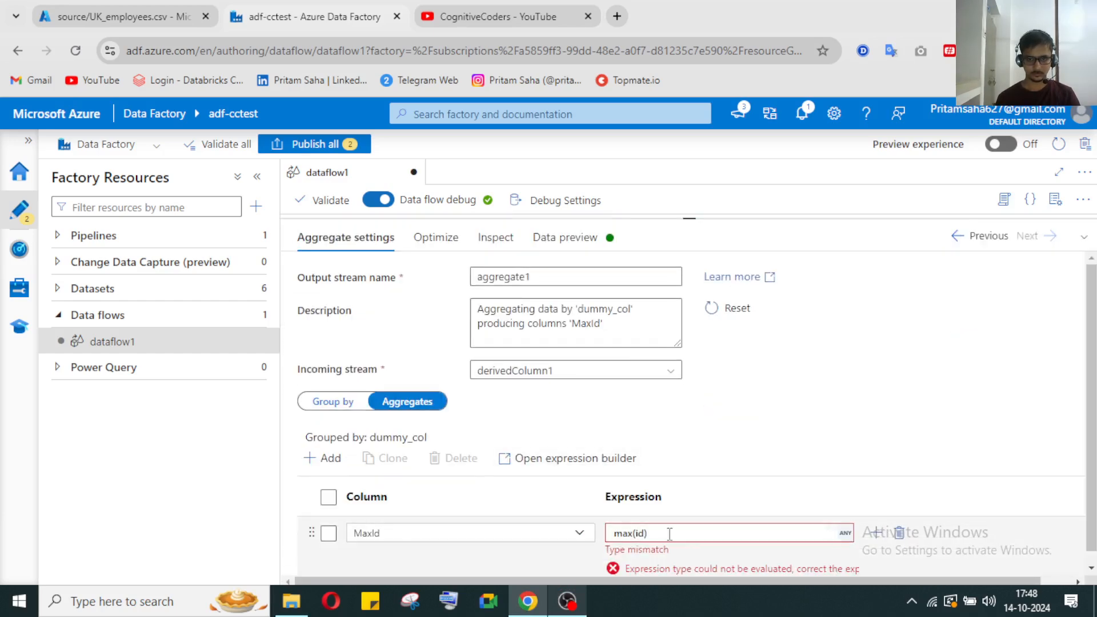
pyautogui.click(641, 533)
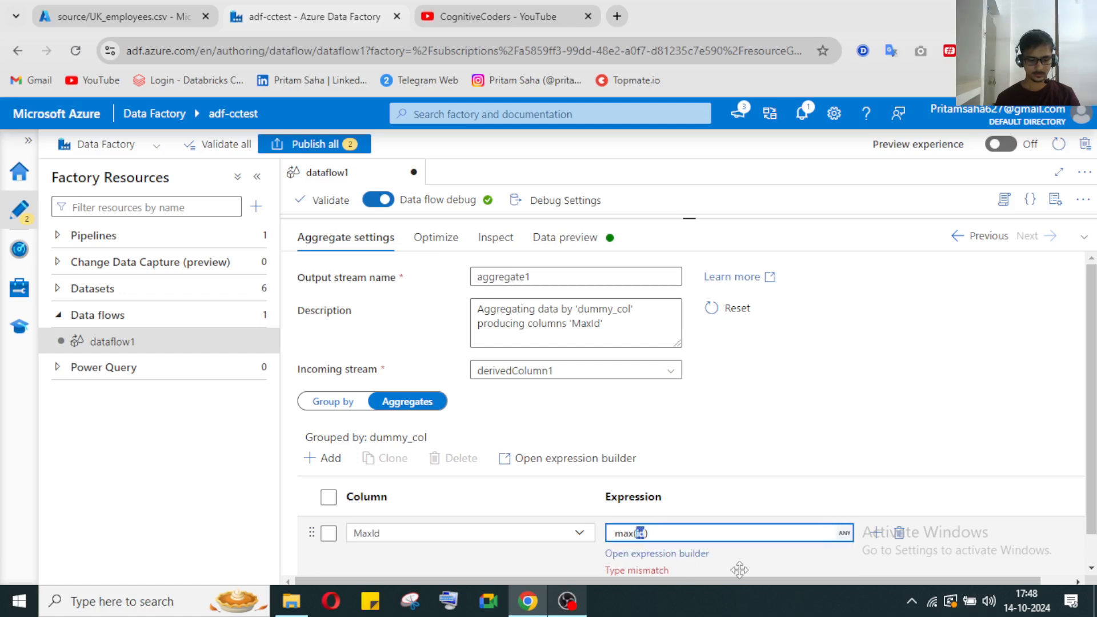
pyautogui.write('Emp_')
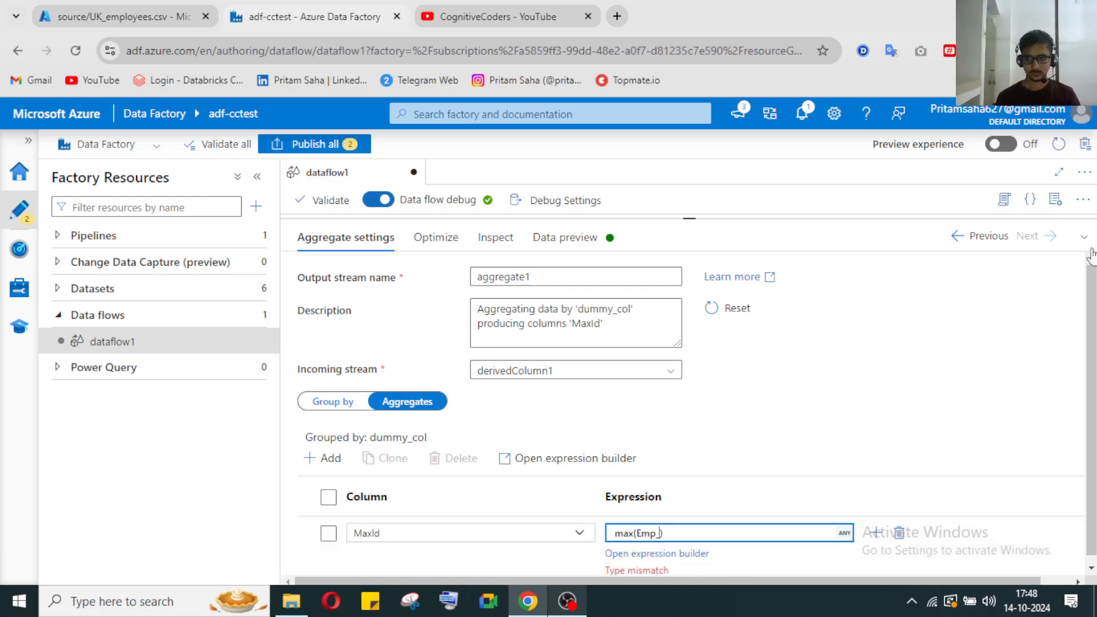
# Step: Recheck the employee ID column's name in derivedColumn1's data preview and complete the MaxId expression as max(Emp_Id)
pyautogui.click(599, 238)
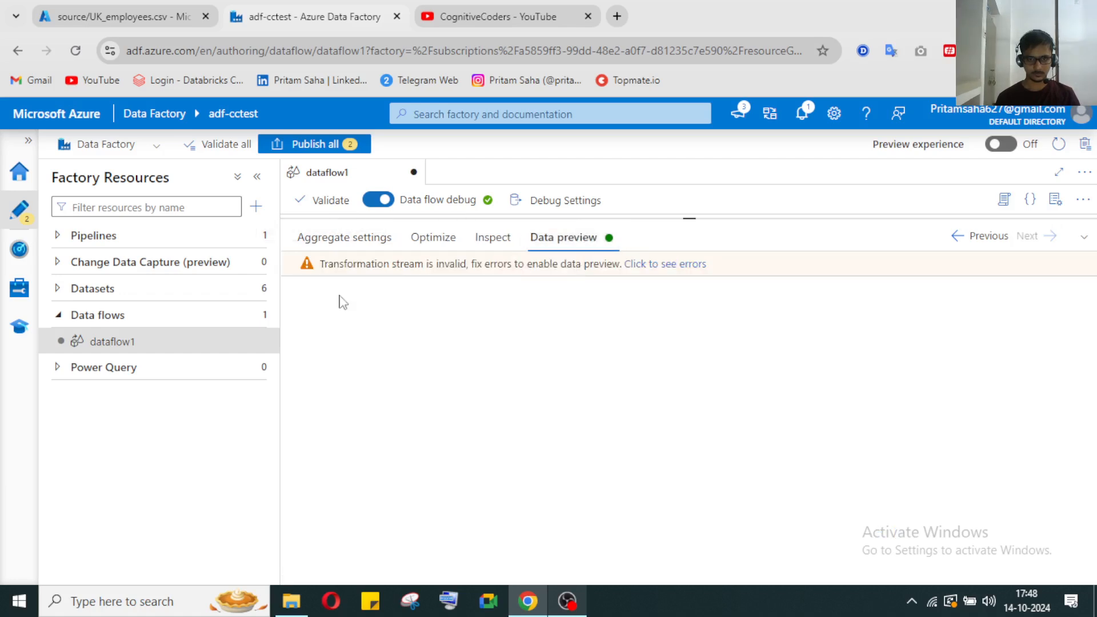
pyautogui.click(374, 239)
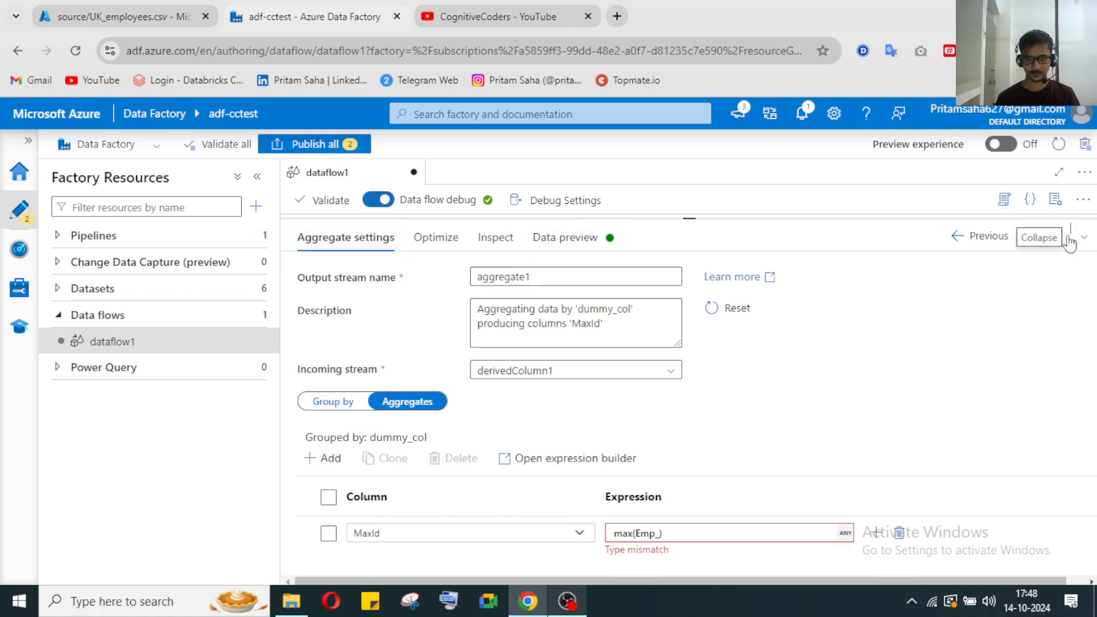
pyautogui.click(1088, 240)
pyautogui.click(556, 268)
pyautogui.click(1070, 568)
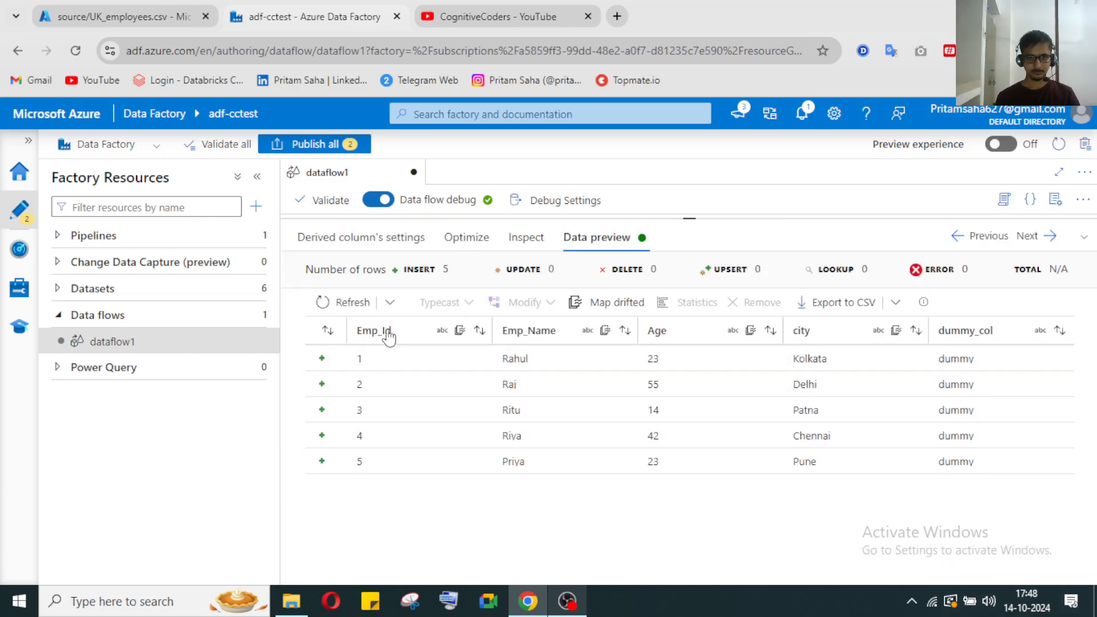
pyautogui.click(1084, 236)
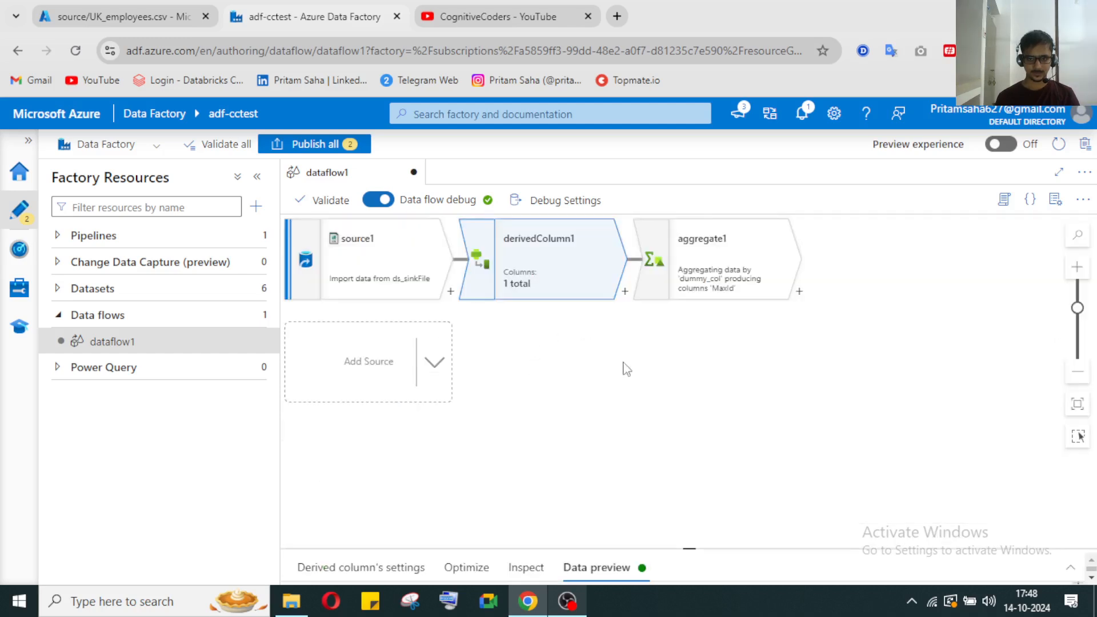
pyautogui.click(714, 262)
pyautogui.click(1069, 567)
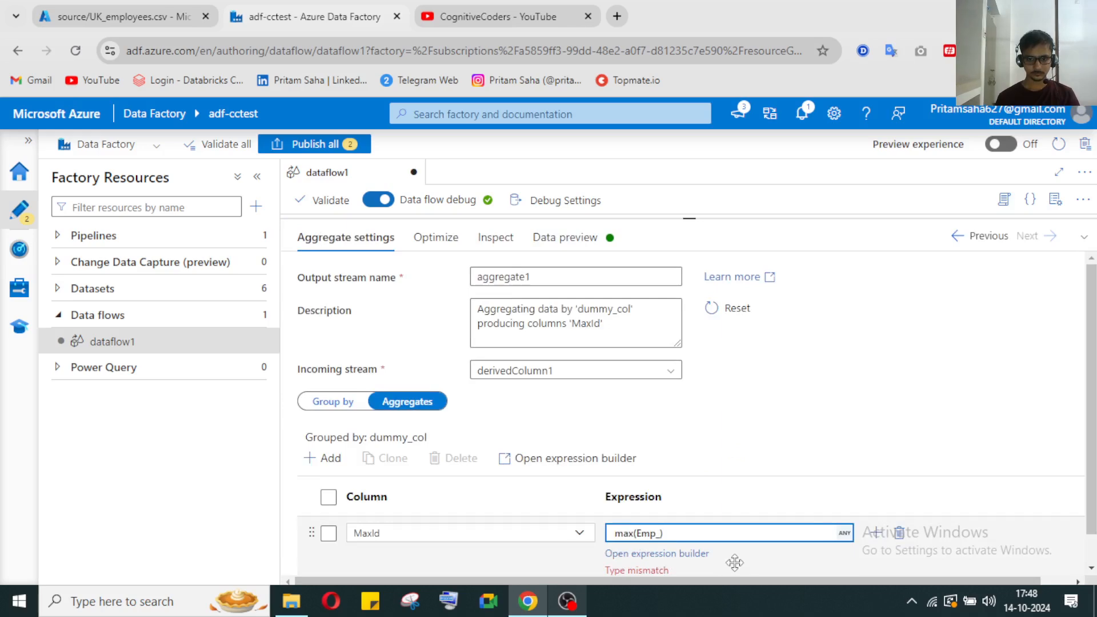
pyautogui.write('Id')
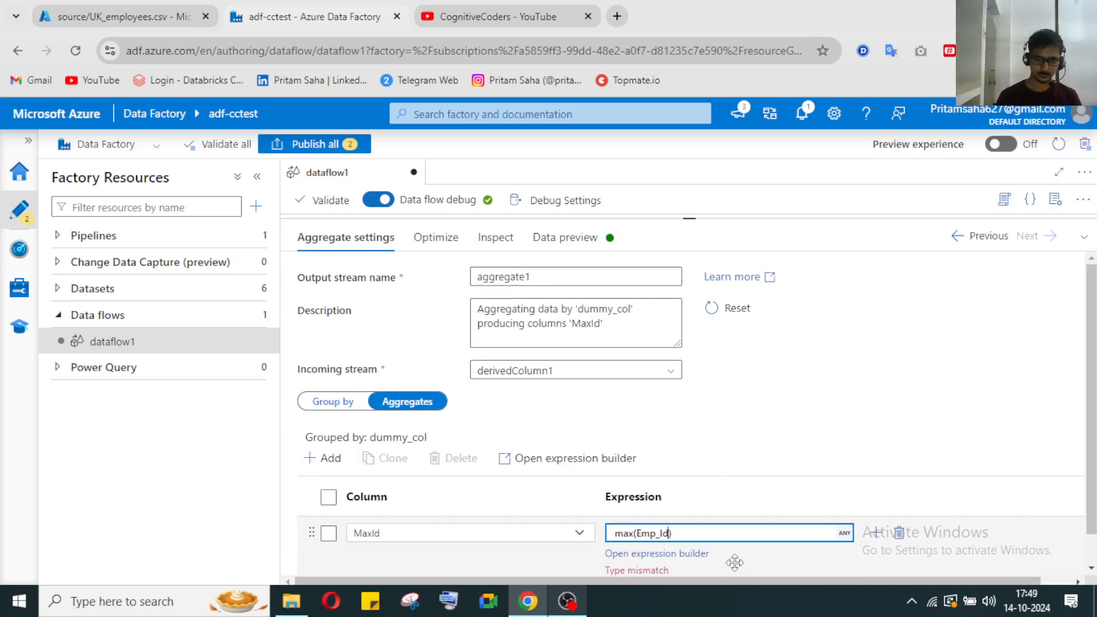
pyautogui.click(956, 502)
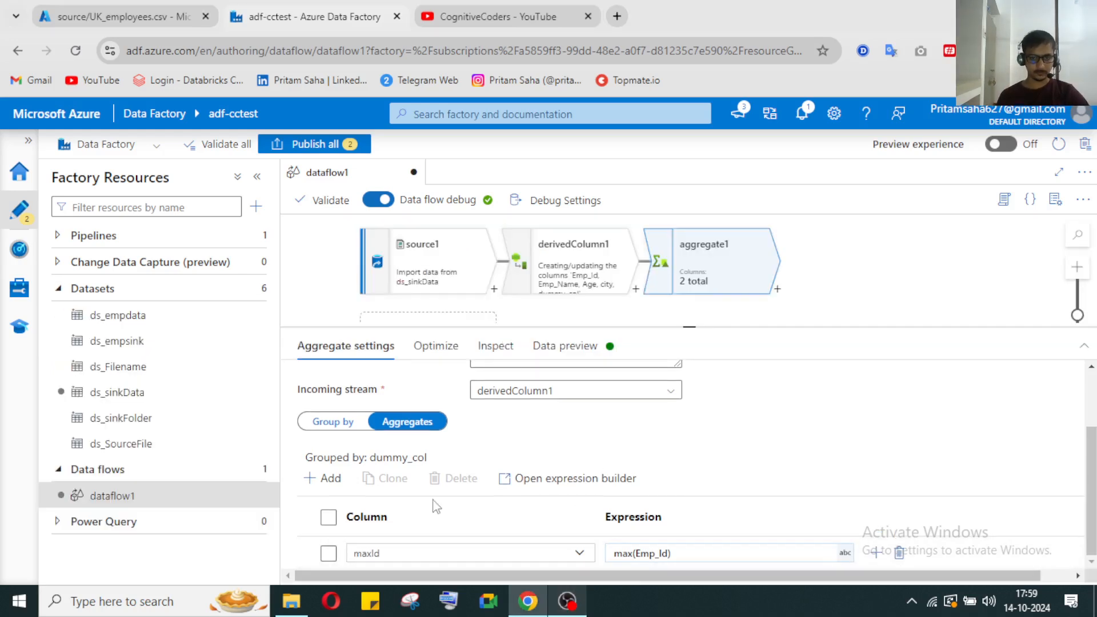
# Step: Review aggregate1's group-by column and its maximum ID aggregate expression
pyautogui.scroll(2, 445, 448)
pyautogui.click(326, 505)
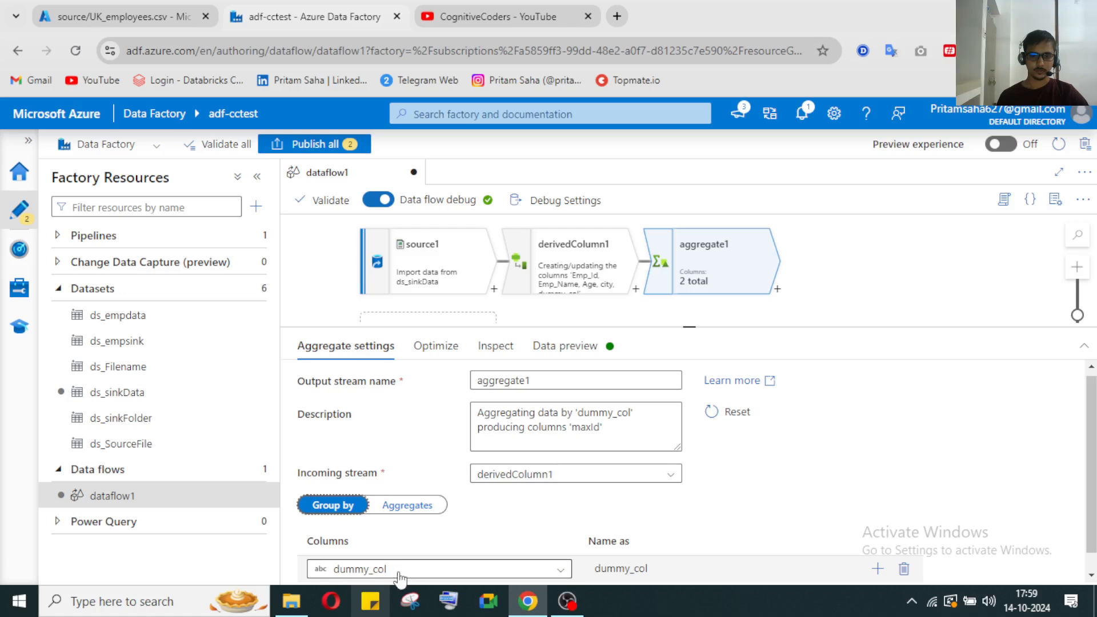
pyautogui.click(405, 506)
pyautogui.scroll(-2, 420, 525)
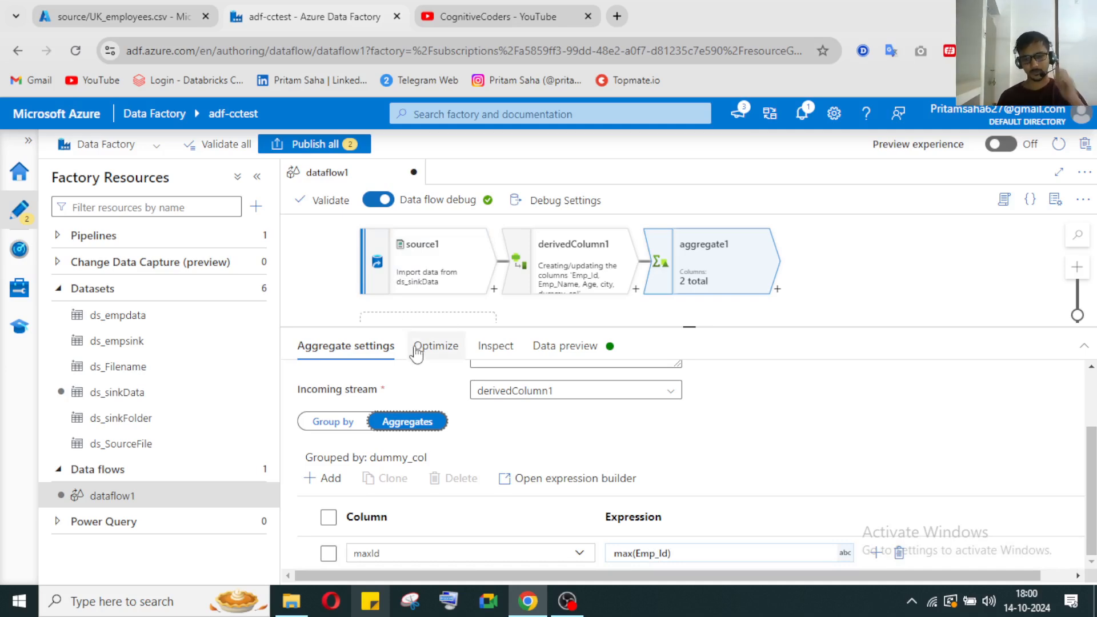
# Step: Examine aggregate1's data preview, enlarge the data flow canvas and return to the aggregate settings
pyautogui.click(550, 354)
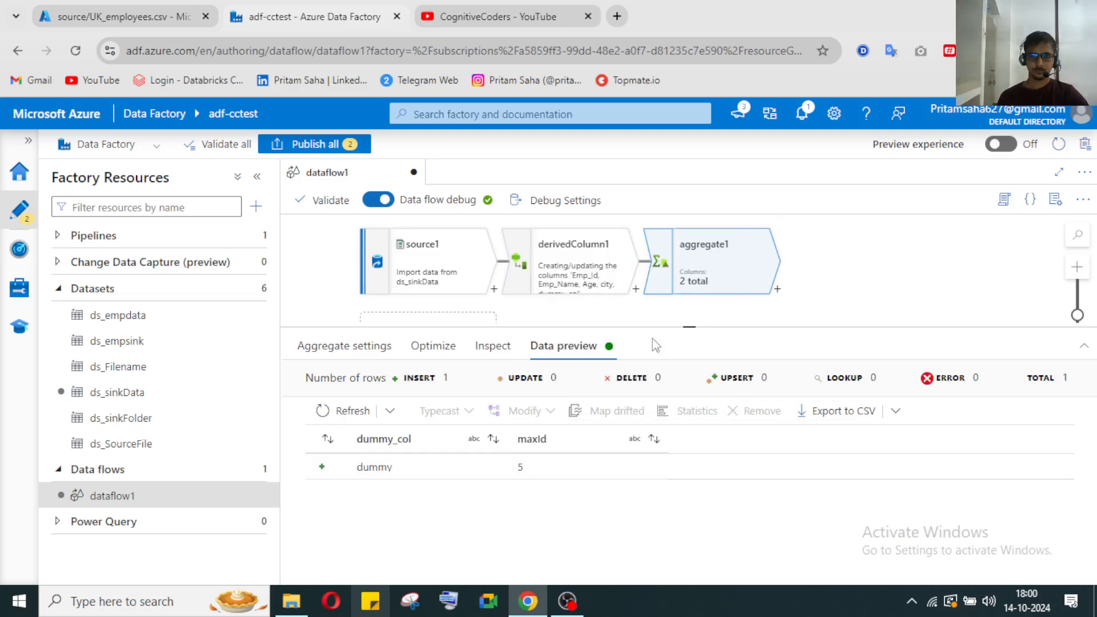
pyautogui.moveTo(682, 328); pyautogui.dragTo(682, 355)
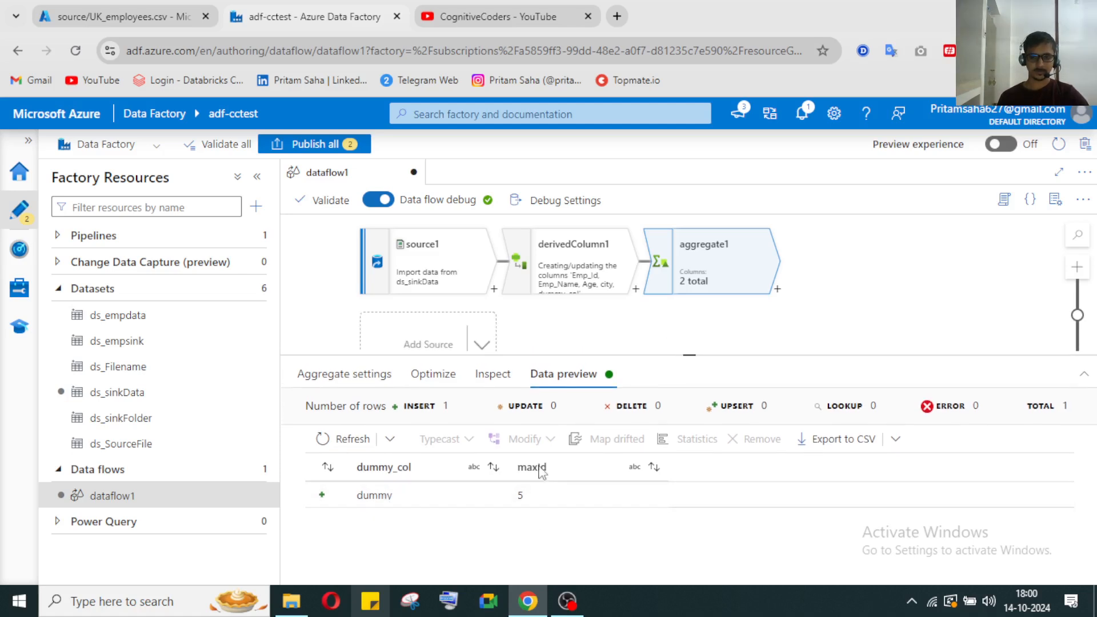
pyautogui.moveTo(691, 355); pyautogui.dragTo(693, 385)
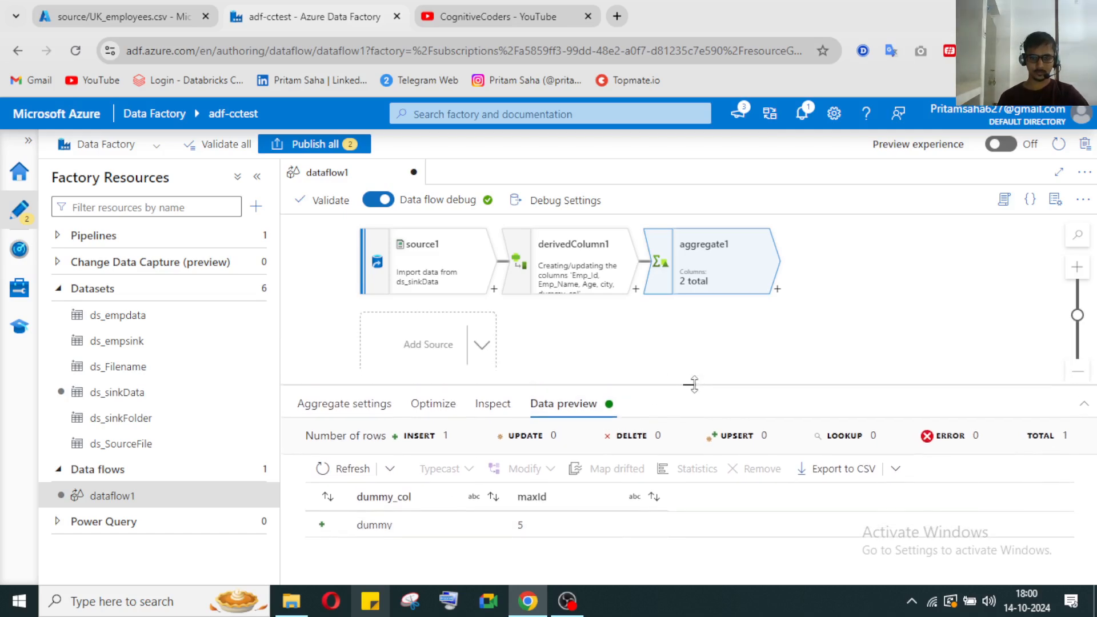
pyautogui.click(349, 406)
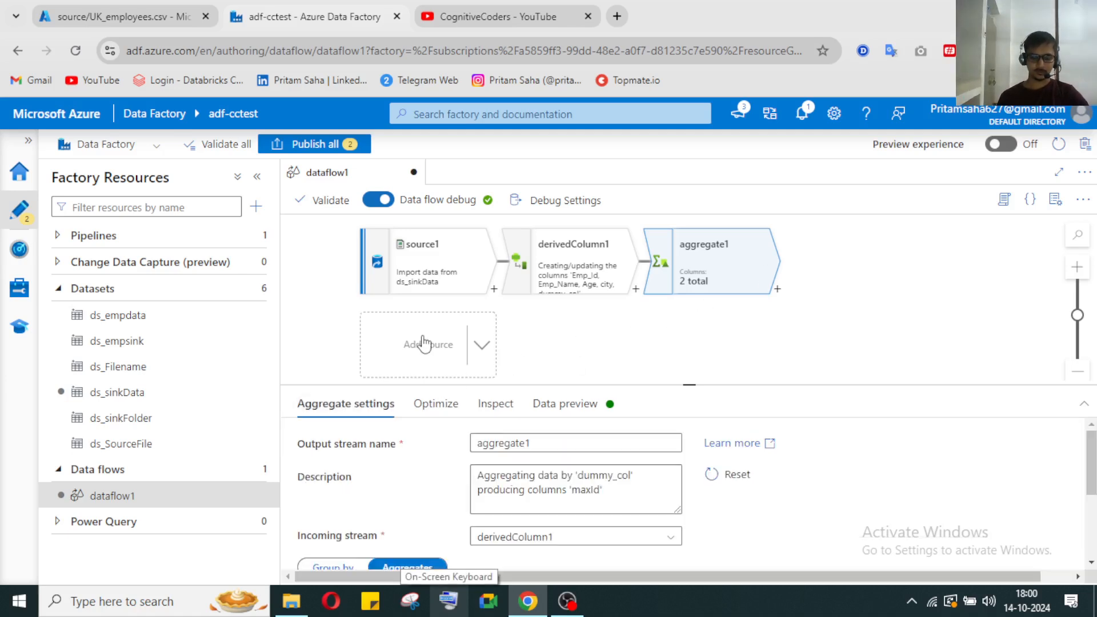
# Step: Add a second source to the data flow and start a new Azure Data Lake Storage Gen2 dataset for it in DelimitedText format
pyautogui.click(423, 344)
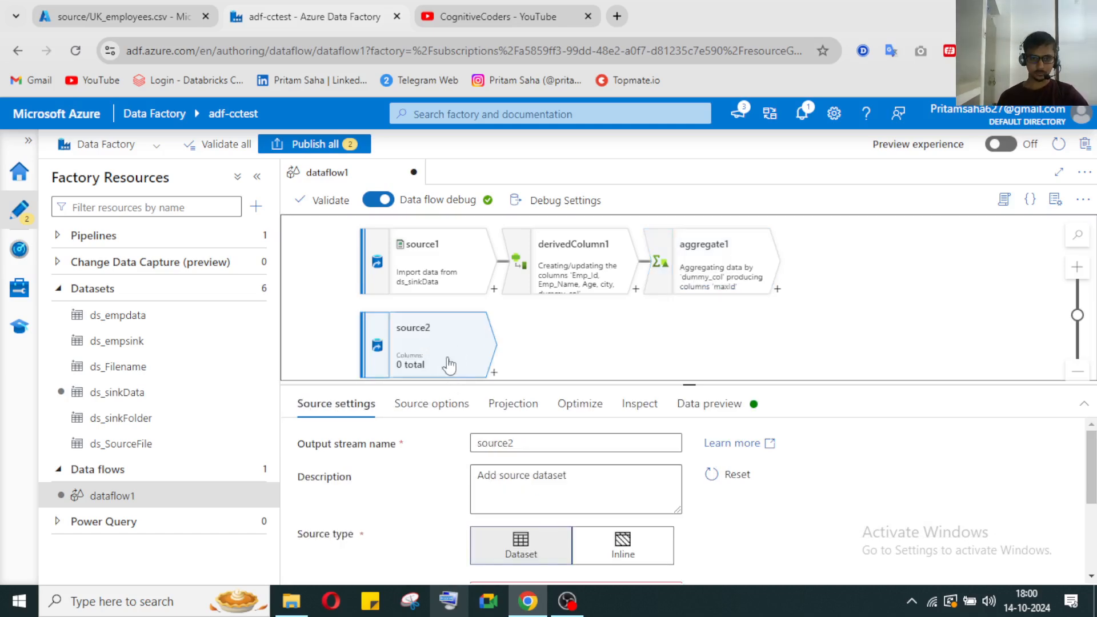
pyautogui.scroll(-3, 657, 520)
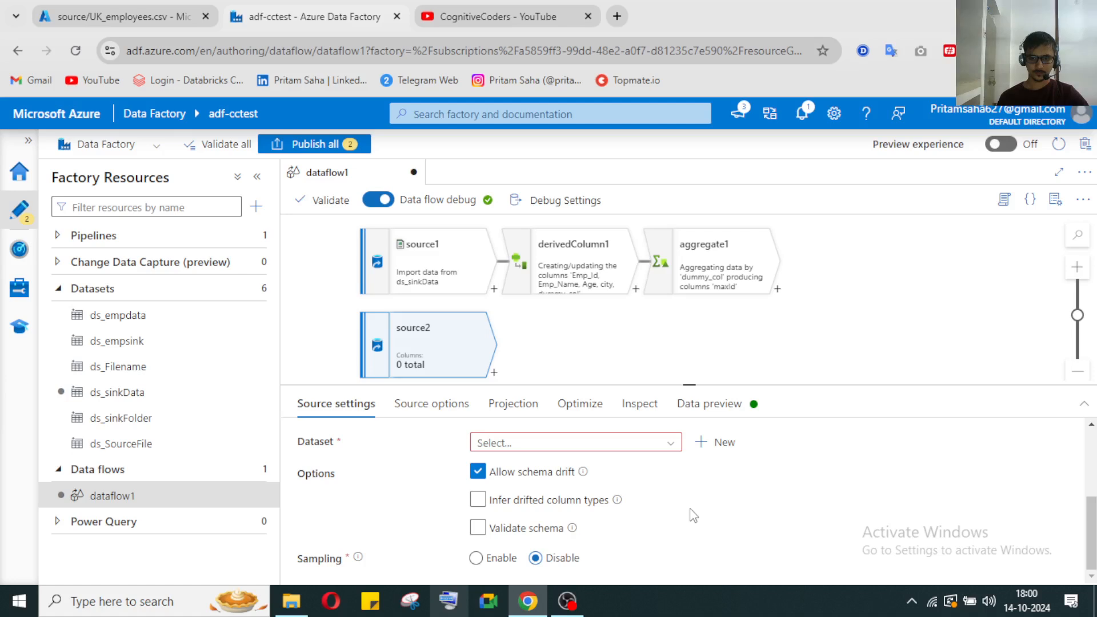
pyautogui.click(724, 448)
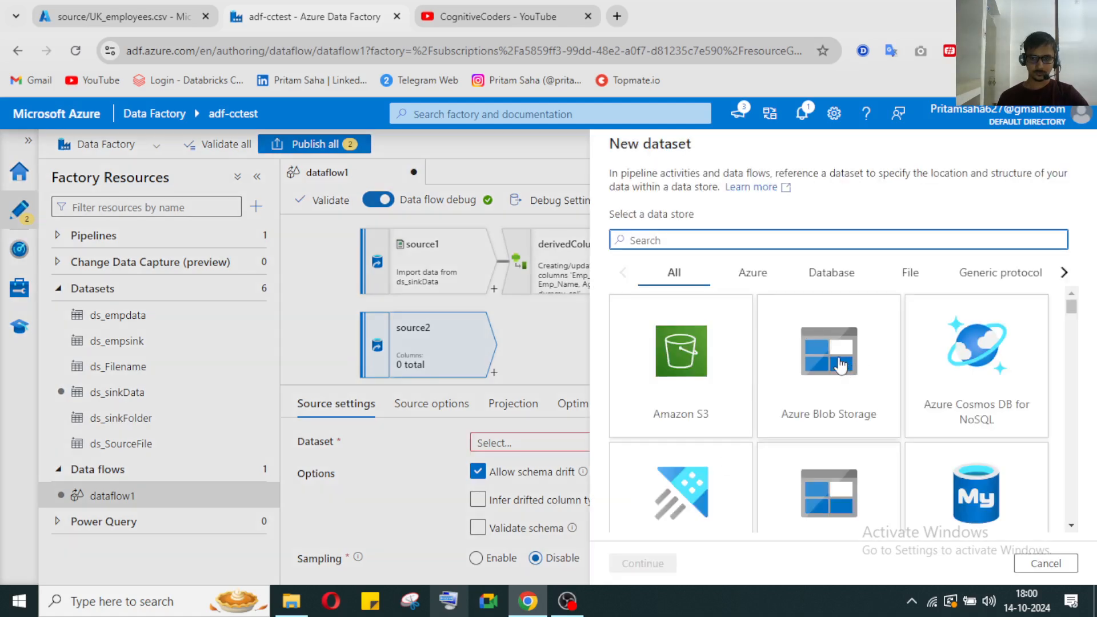
pyautogui.scroll(-2, 833, 451)
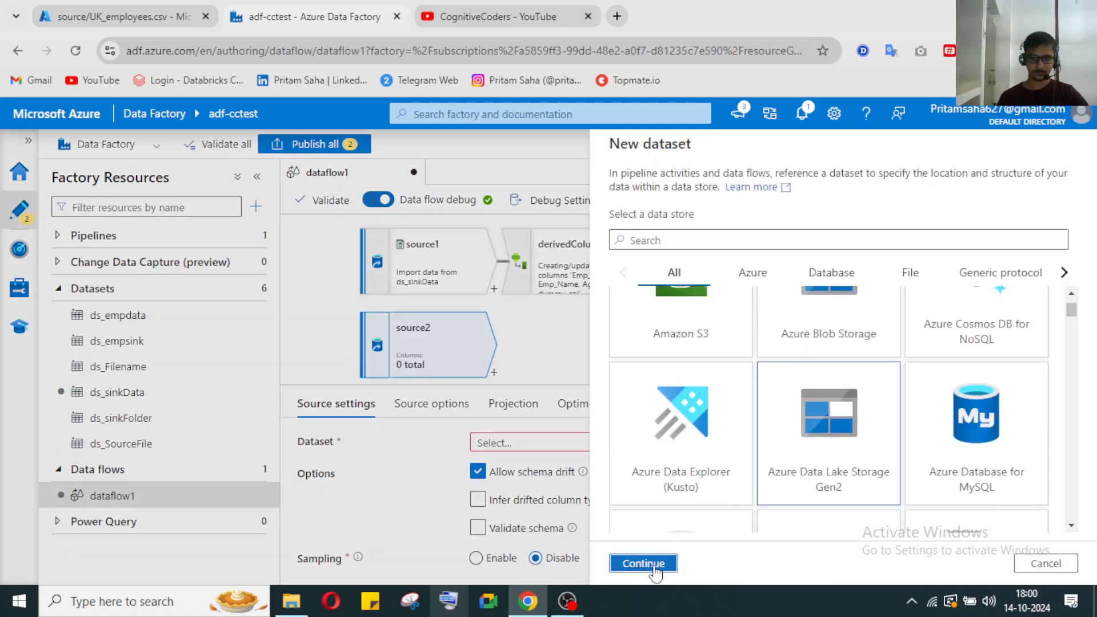
pyautogui.click(654, 567)
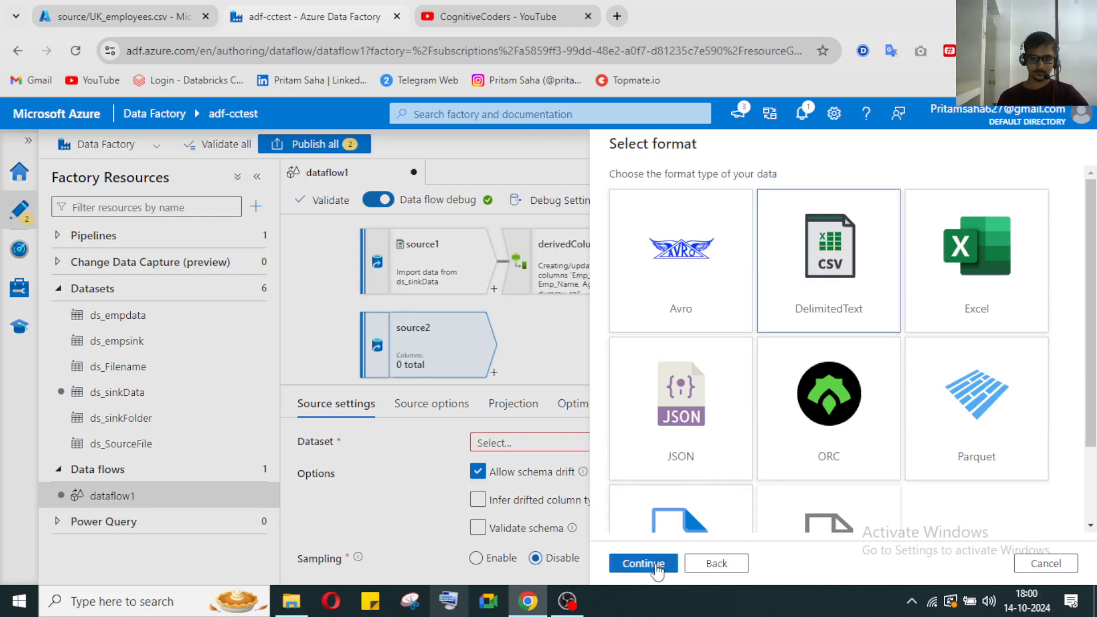
pyautogui.click(656, 567)
# Step: Name the new dataset ds_newSource and set its linked service to AzureDataLakeStorage1
pyautogui.click(698, 192)
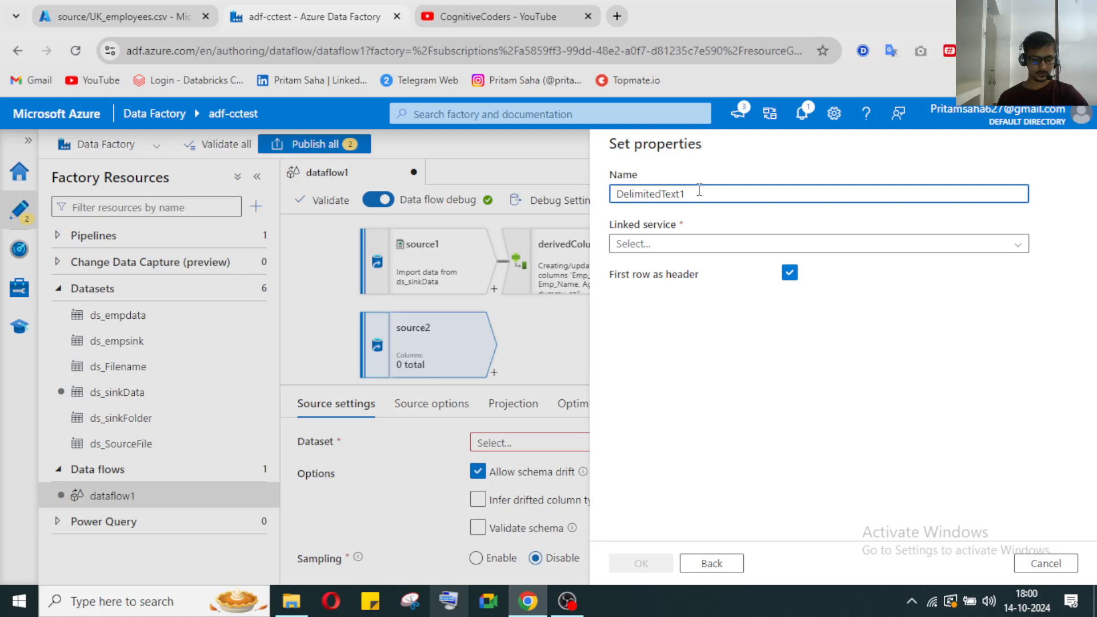
pyautogui.doubleClick(698, 192)
pyautogui.write('ds_newSource')
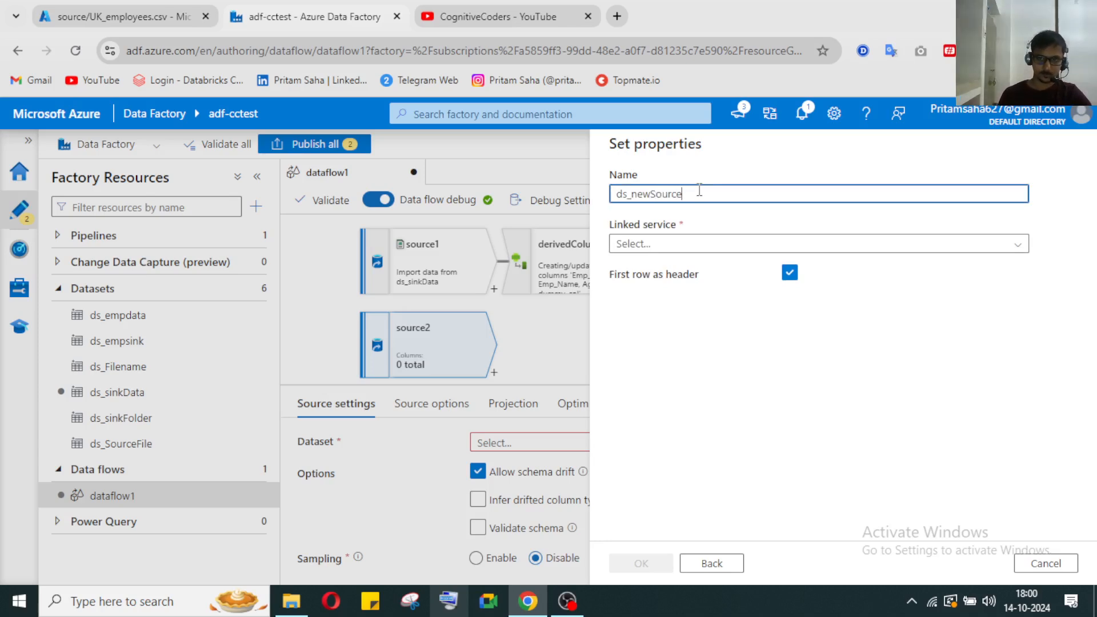
pyautogui.click(680, 247)
pyautogui.click(685, 320)
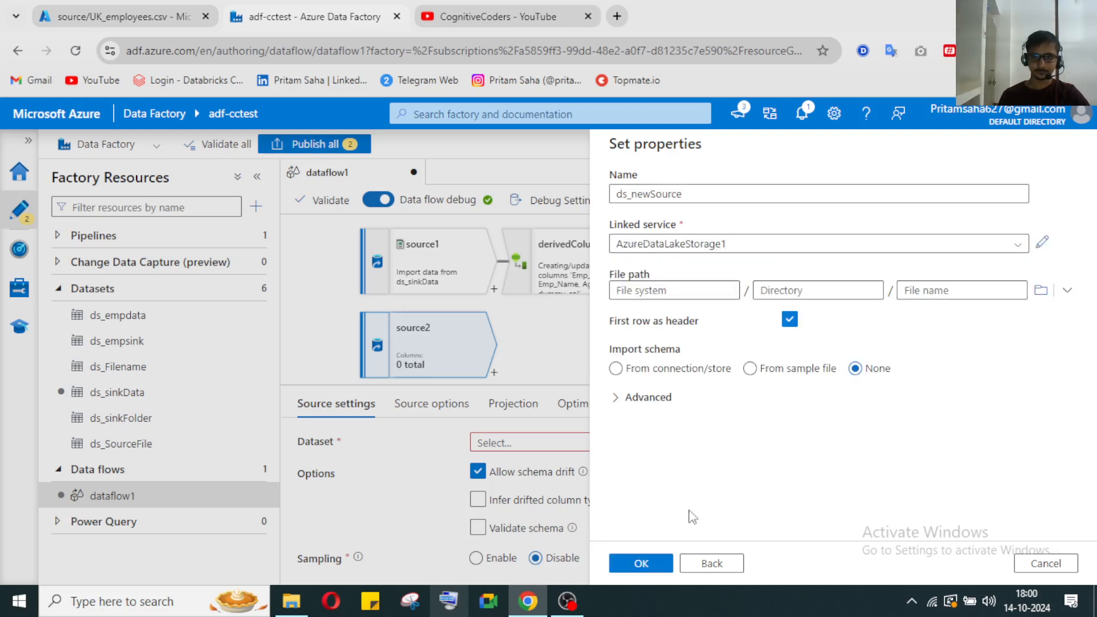
# Step: Set the dataset's file path to demo/source/UK_employees.csv and create it with the schema imported from the connection/store
pyautogui.click(1034, 291)
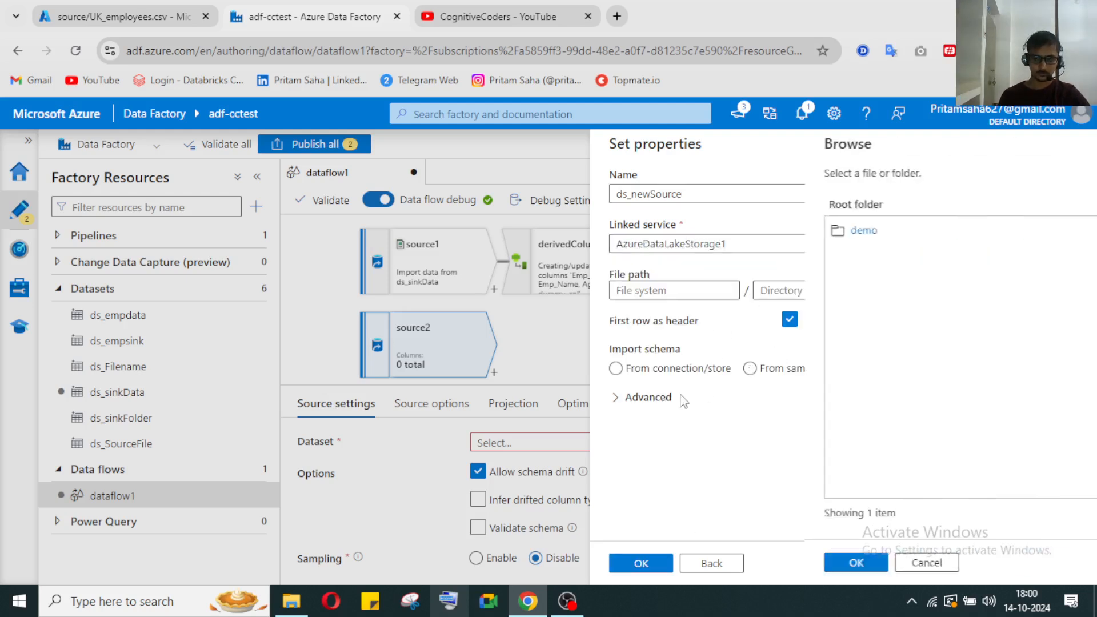
pyautogui.doubleClick(640, 235)
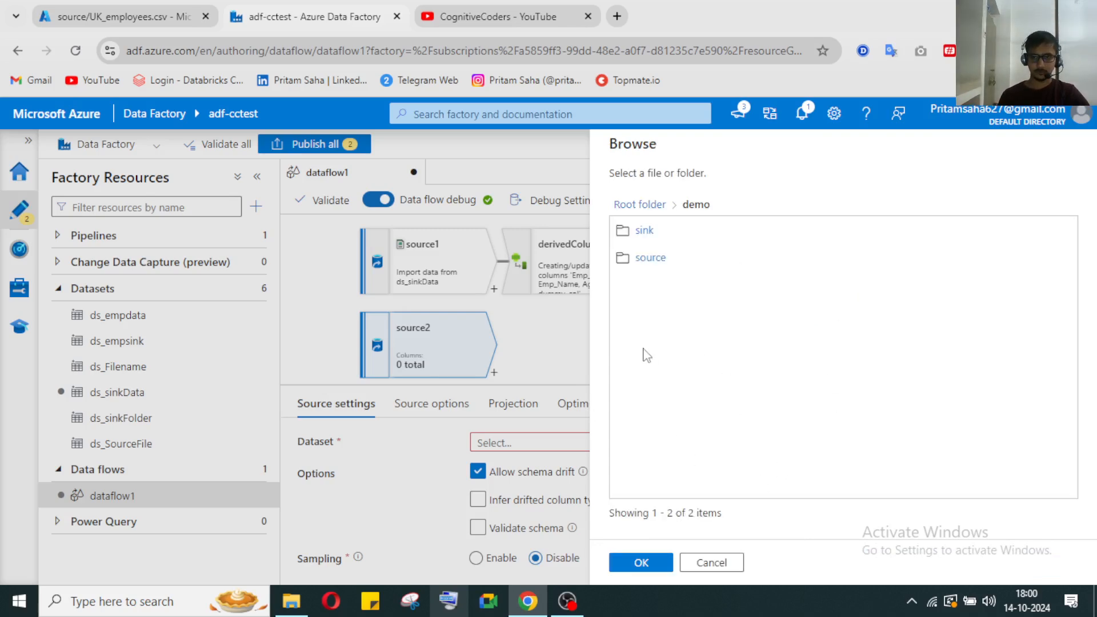
pyautogui.doubleClick(649, 257)
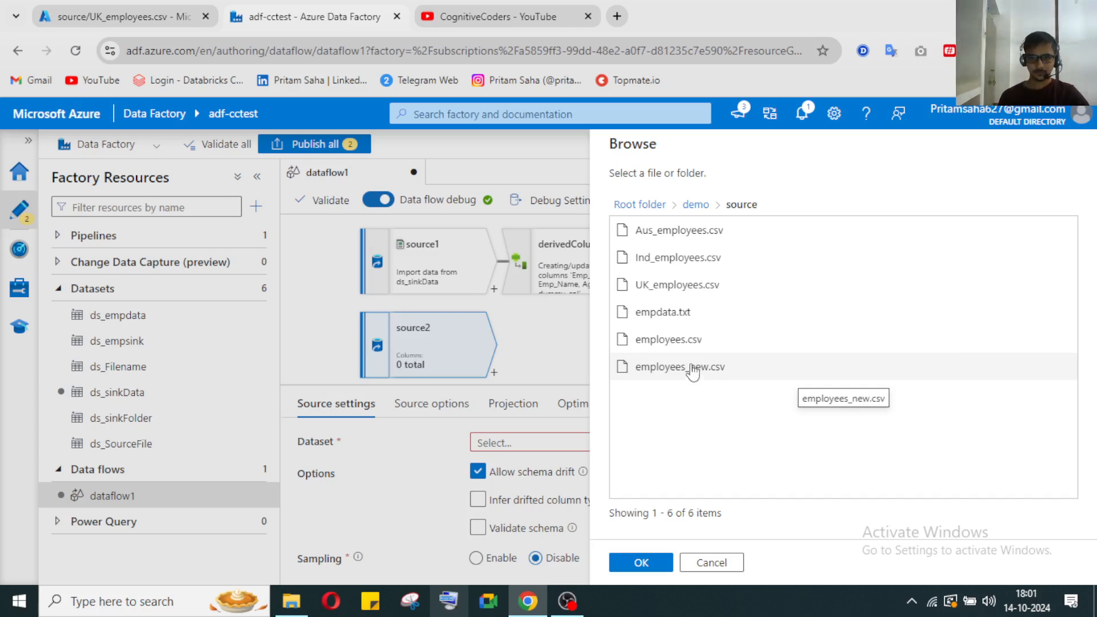
pyautogui.click(675, 284)
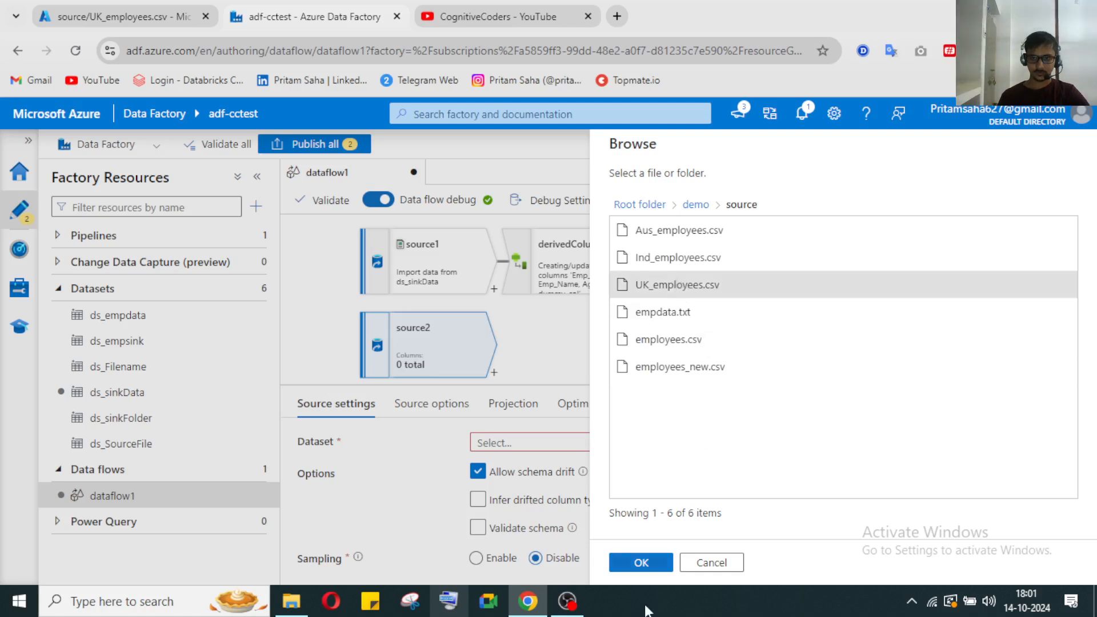
pyautogui.click(640, 563)
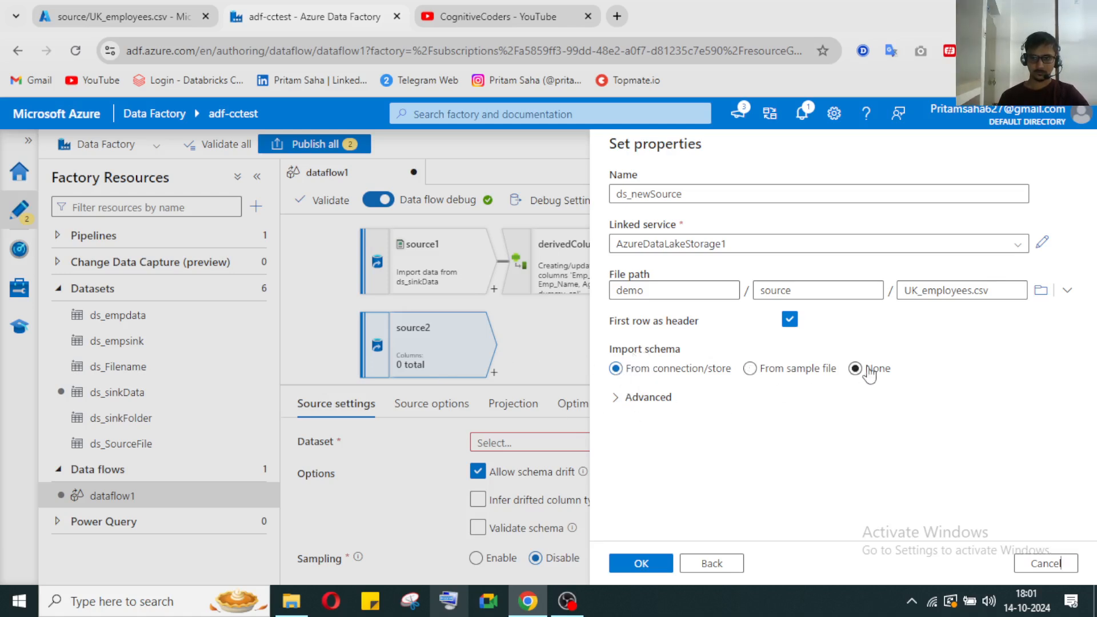
pyautogui.click(644, 563)
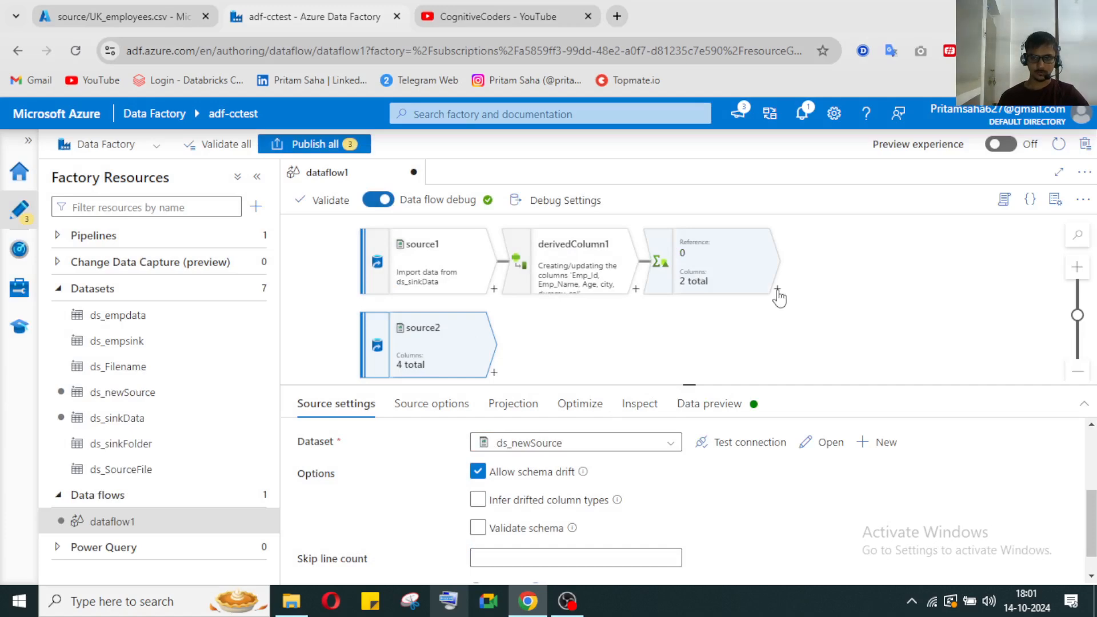
# Step: Refresh source2's data preview and examine its employee rows
pyautogui.click(731, 406)
pyautogui.click(344, 468)
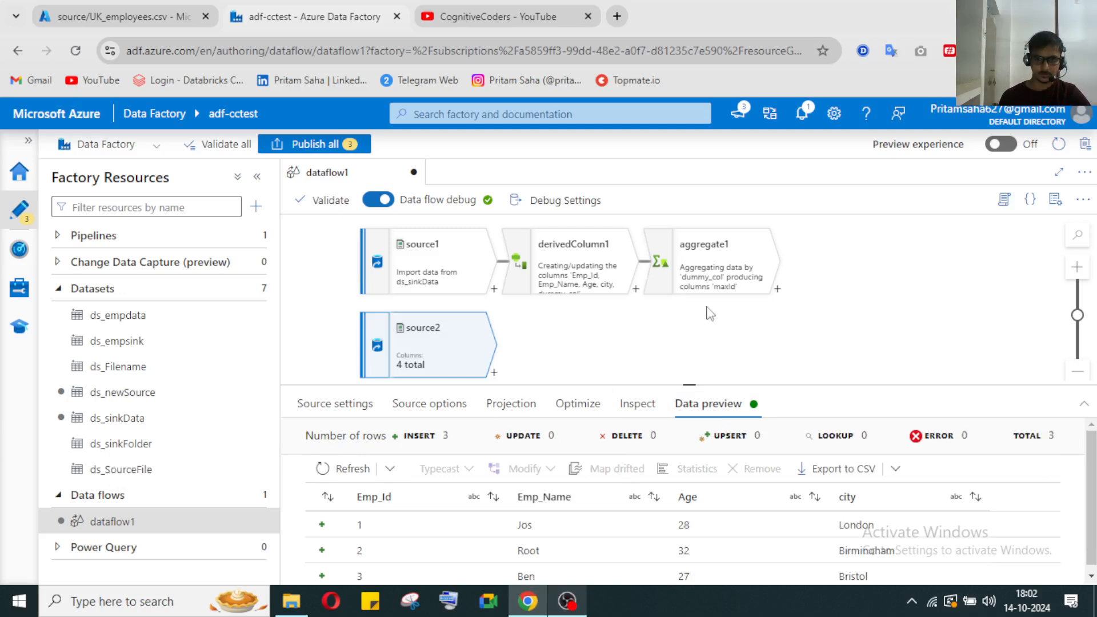
pyautogui.scroll(-1, 702, 559)
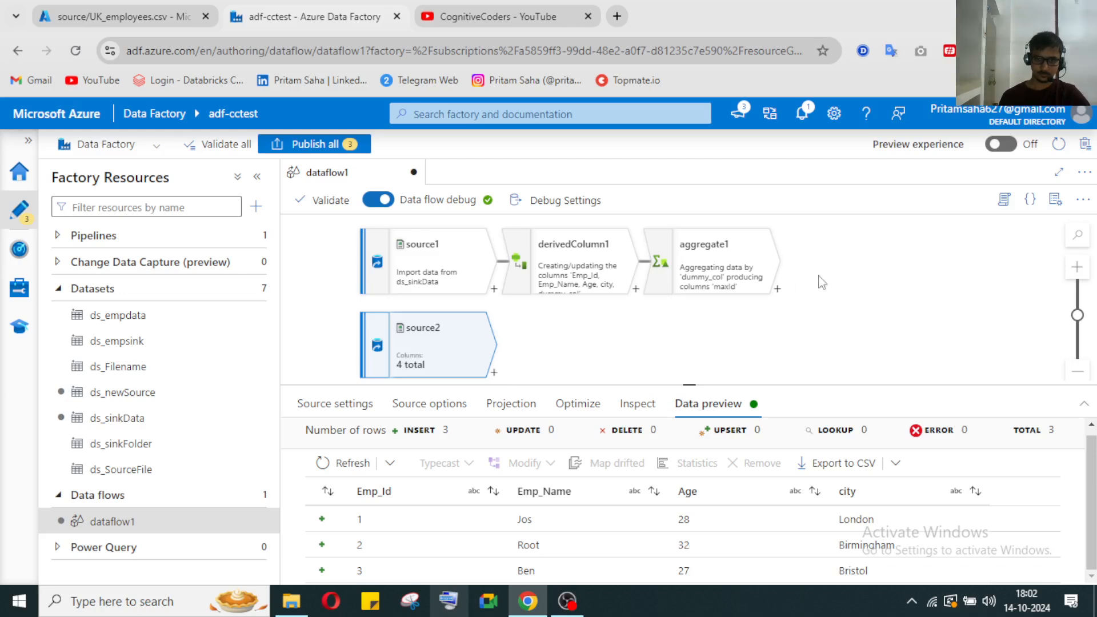
# Step: Add a Join transformation after aggregate1
pyautogui.click(777, 289)
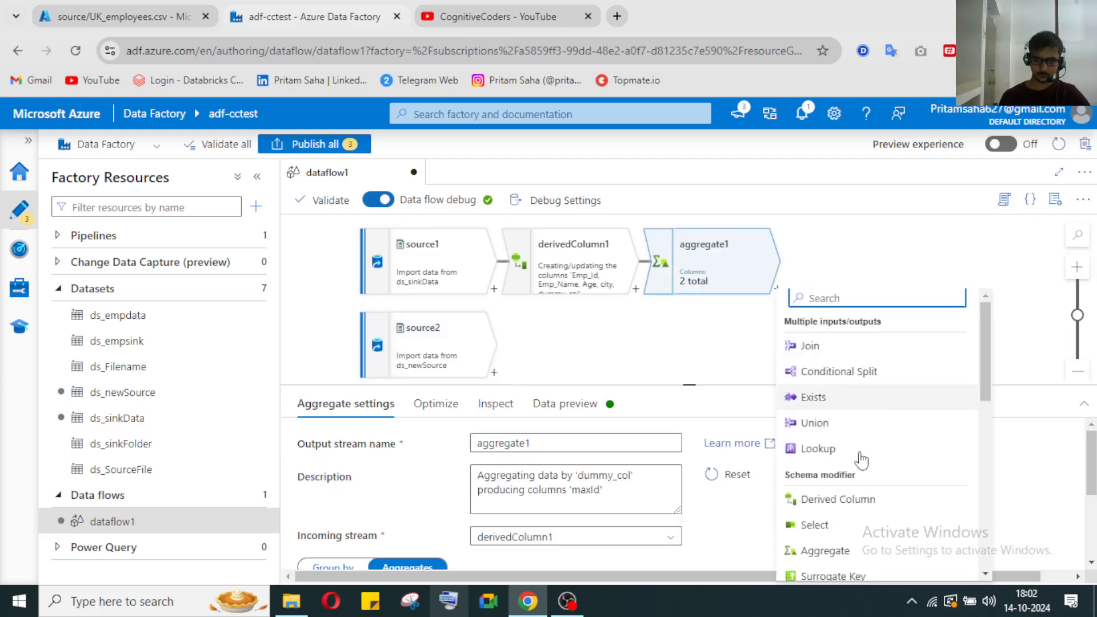
pyautogui.scroll(-3, 842, 540)
pyautogui.scroll(-2, 841, 539)
pyautogui.scroll(6, 839, 532)
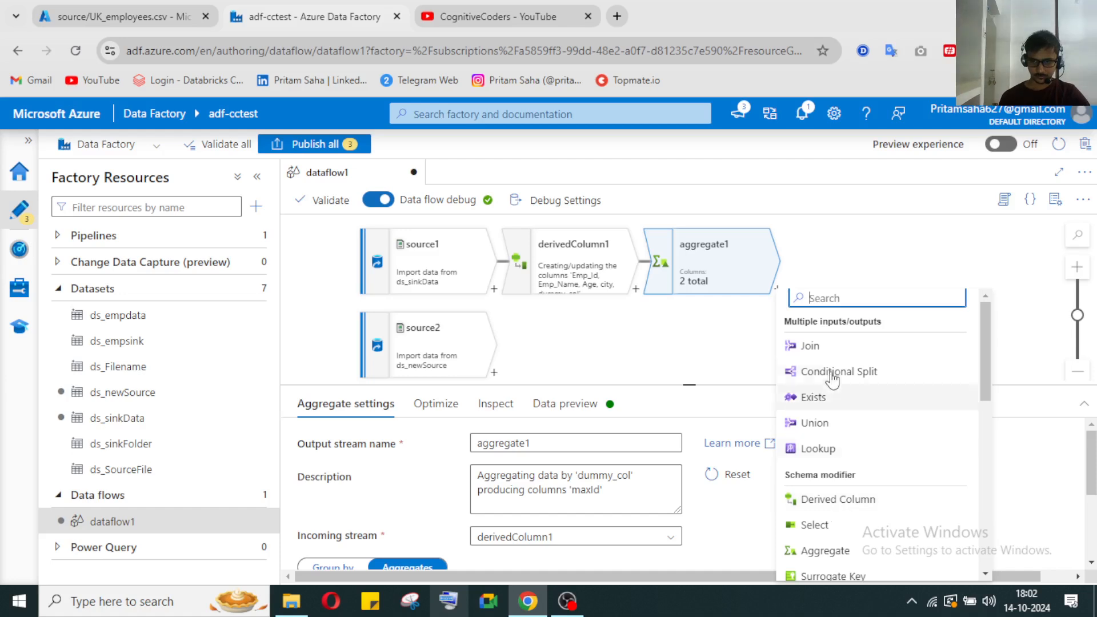
pyautogui.click(823, 347)
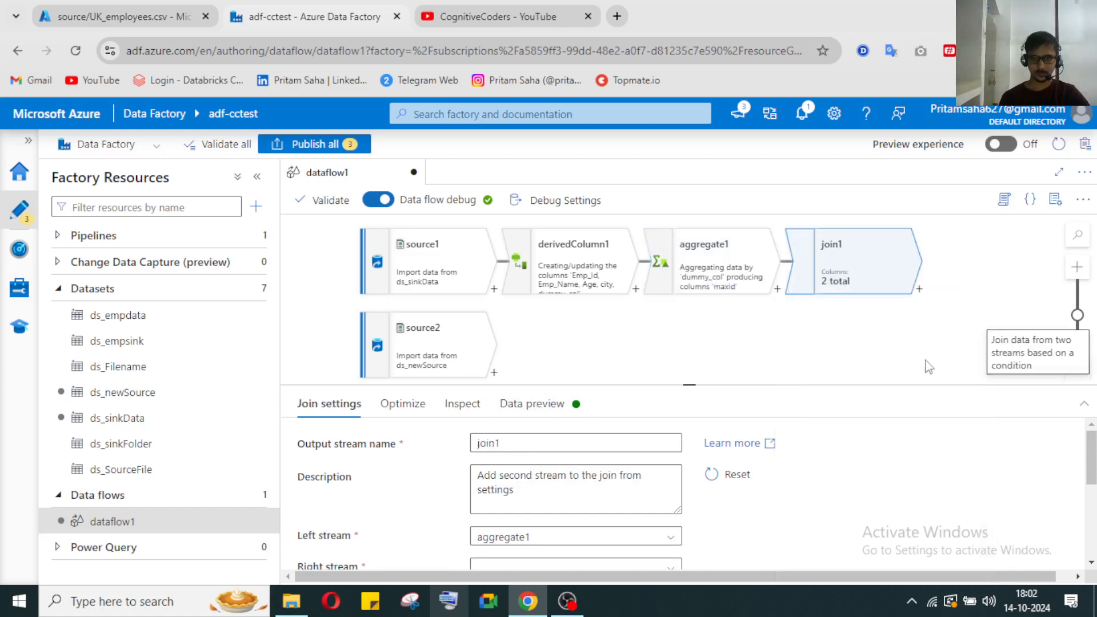
# Step: Set join1's join type to Custom (cross) and its right stream to source2
pyautogui.scroll(-3, 633, 513)
pyautogui.scroll(2, 815, 483)
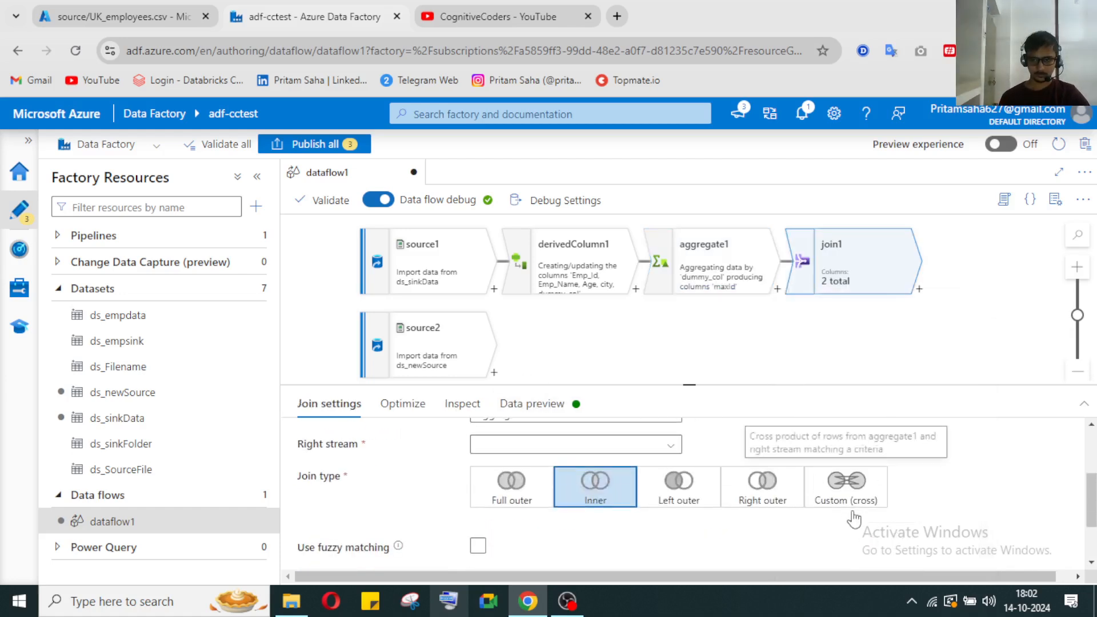
pyautogui.click(835, 490)
pyautogui.click(670, 446)
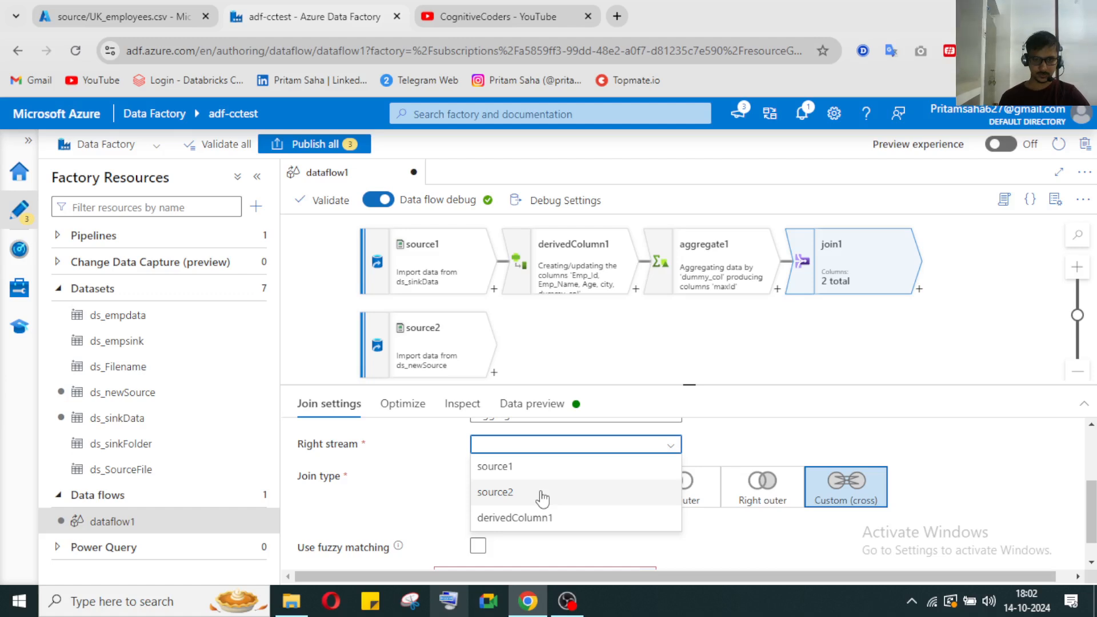
pyautogui.click(541, 494)
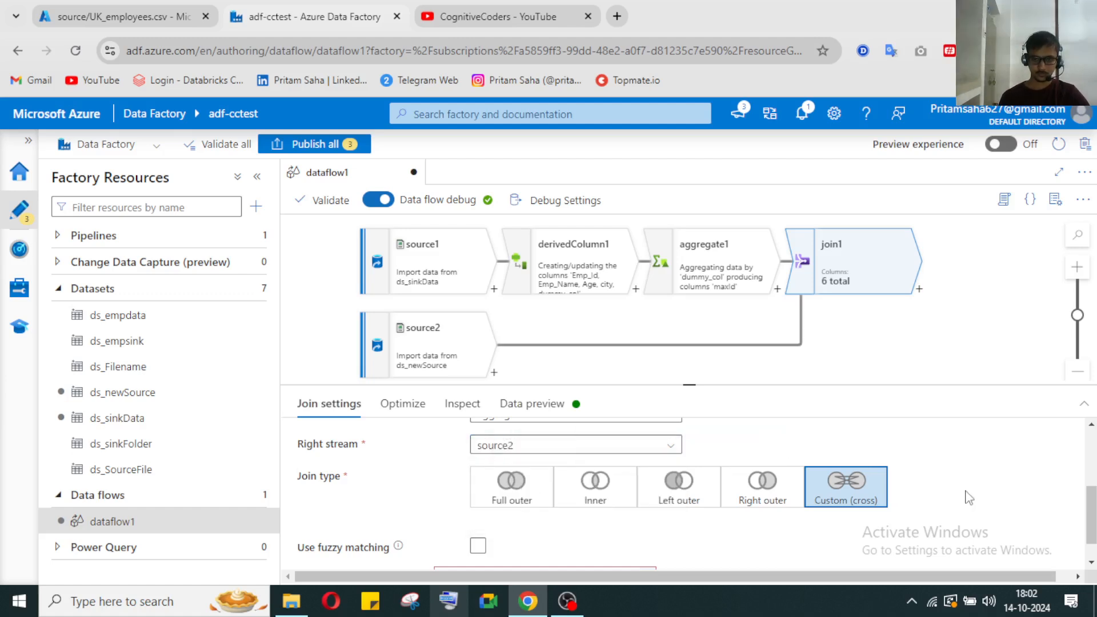
# Step: Enter 1==1 as join1's condition in the expression builder and save it
pyautogui.scroll(2, 968, 497)
pyautogui.scroll(-3, 968, 497)
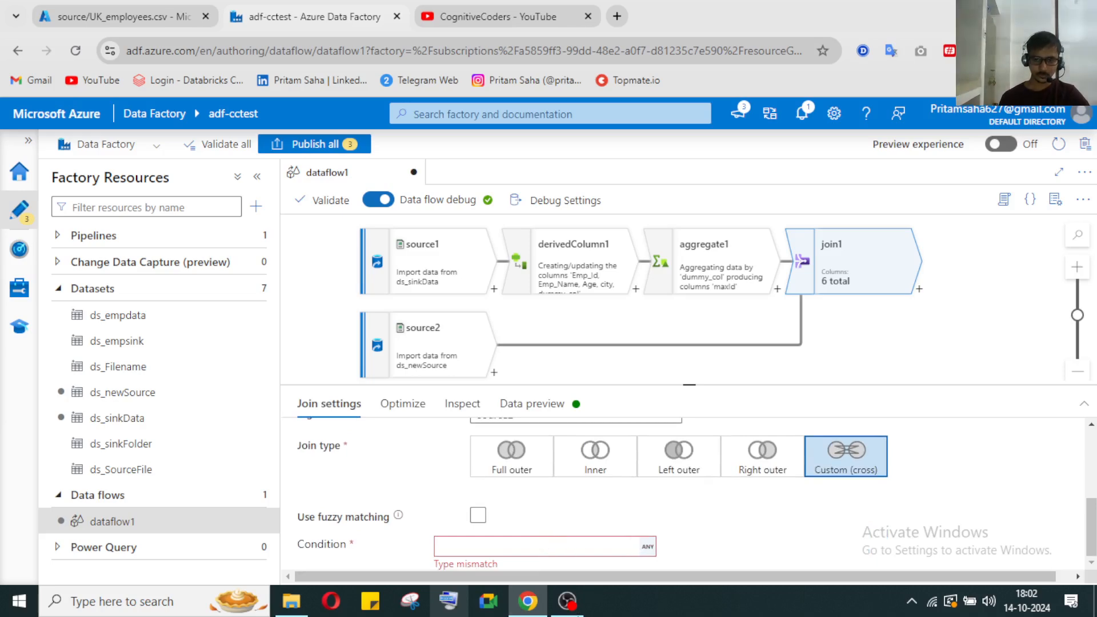
pyautogui.click(567, 601)
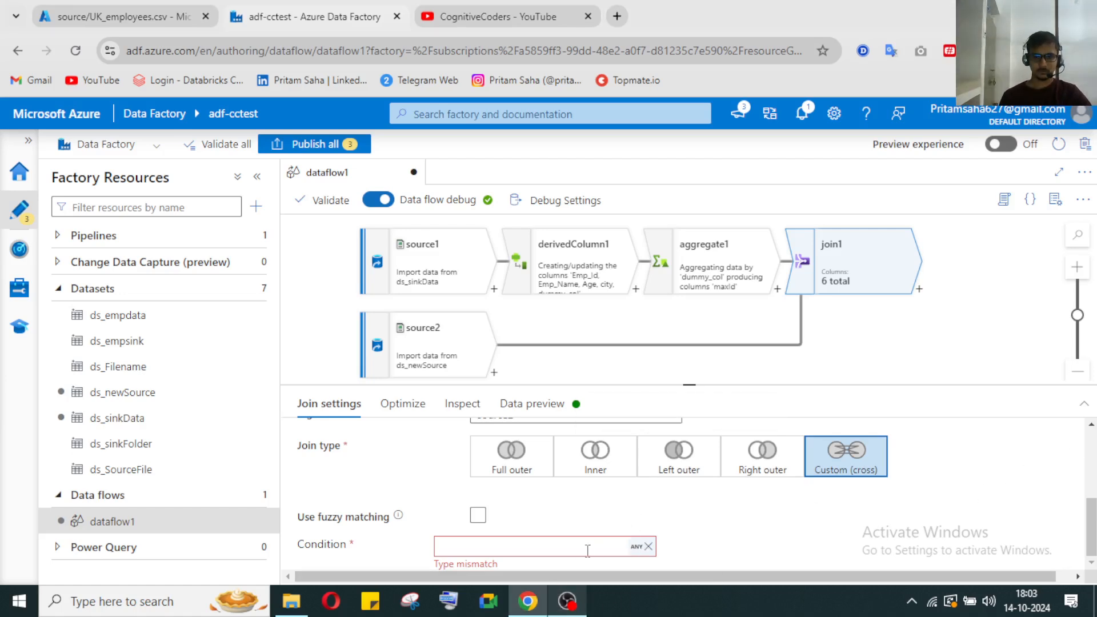
pyautogui.click(567, 547)
pyautogui.scroll(-1, 567, 546)
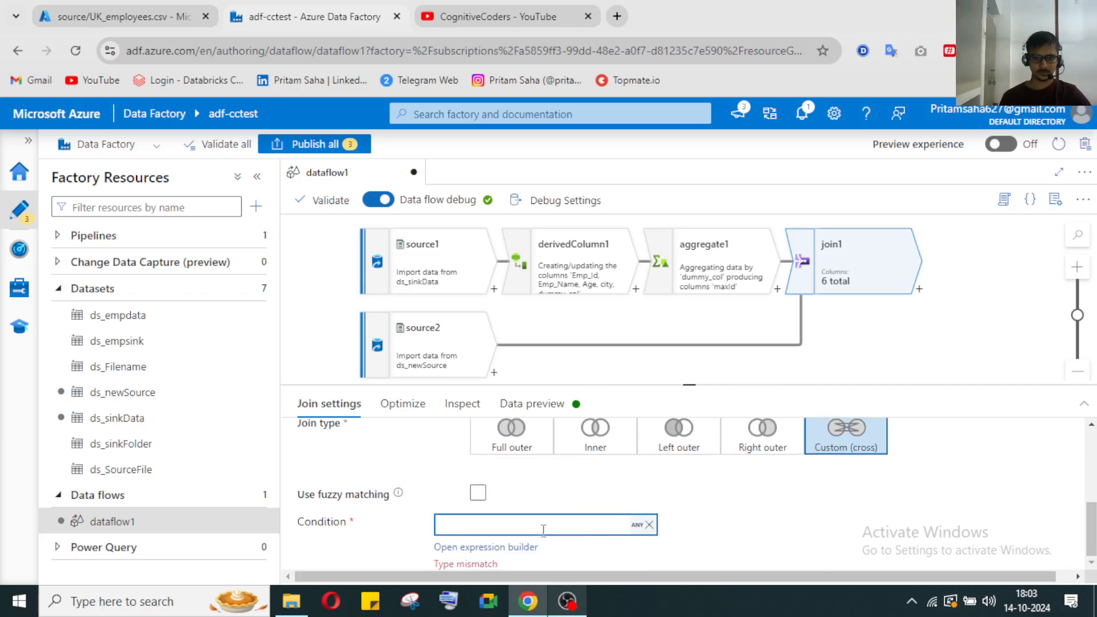
pyautogui.click(507, 547)
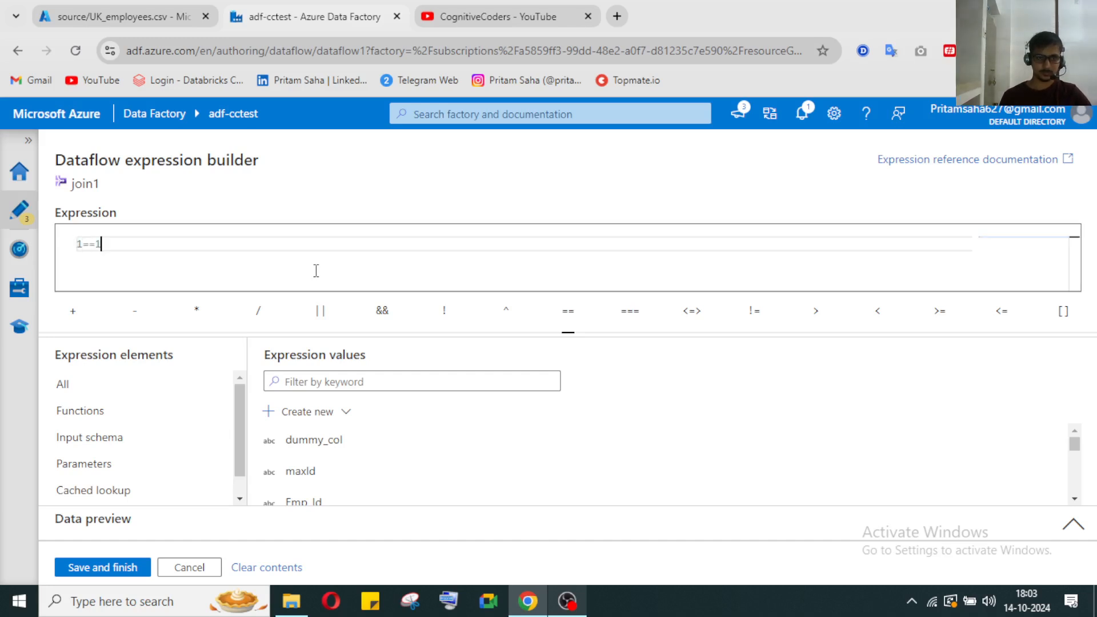
pyautogui.click(123, 573)
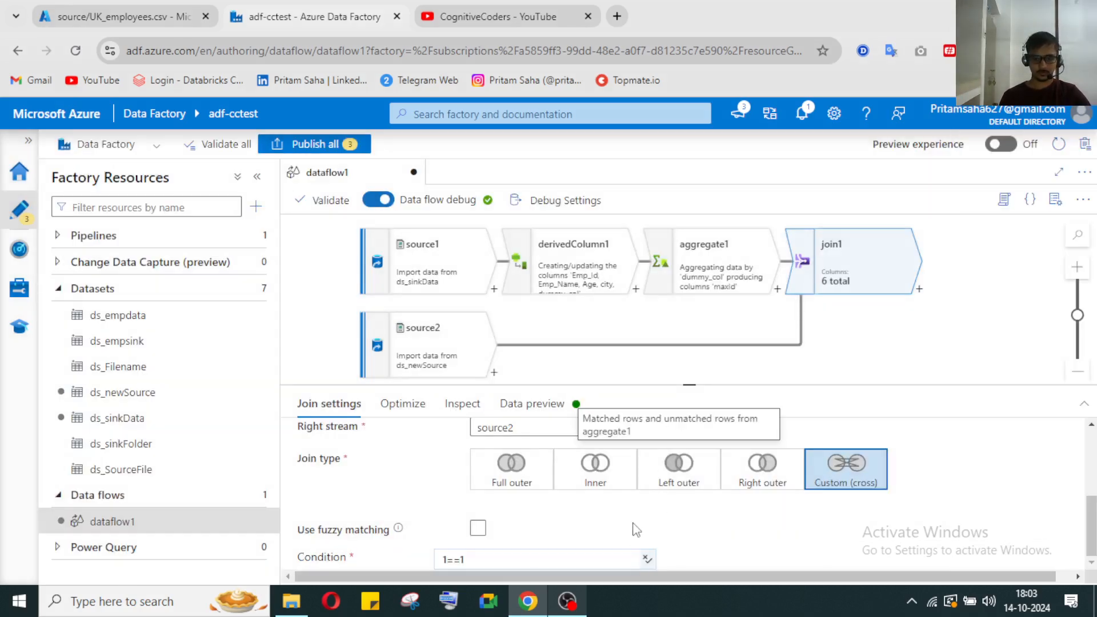
pyautogui.moveTo(1093, 520); pyautogui.dragTo(1092, 551)
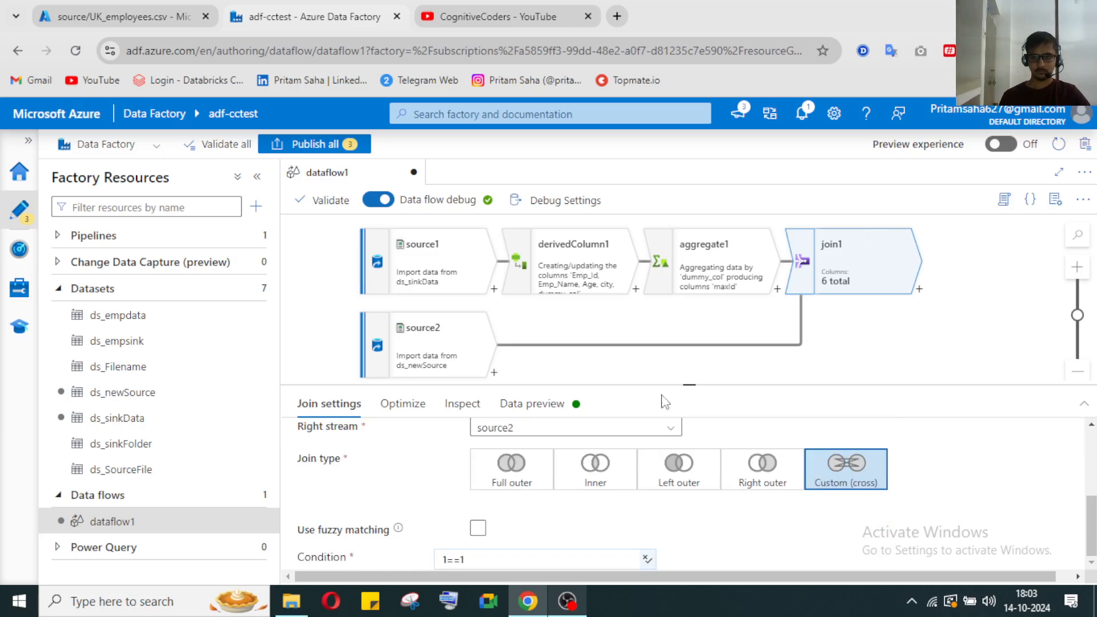
# Step: Refresh join1's data preview and examine the joined rows with their maxId and Emp_Id columns
pyautogui.click(532, 404)
pyautogui.click(343, 468)
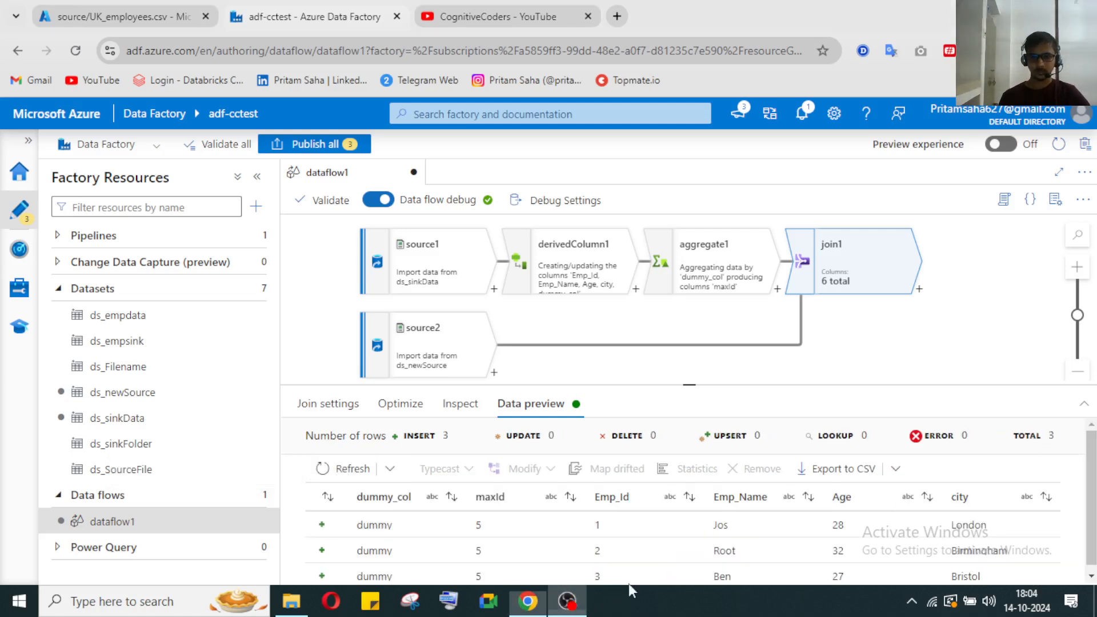
pyautogui.scroll(-1, 829, 539)
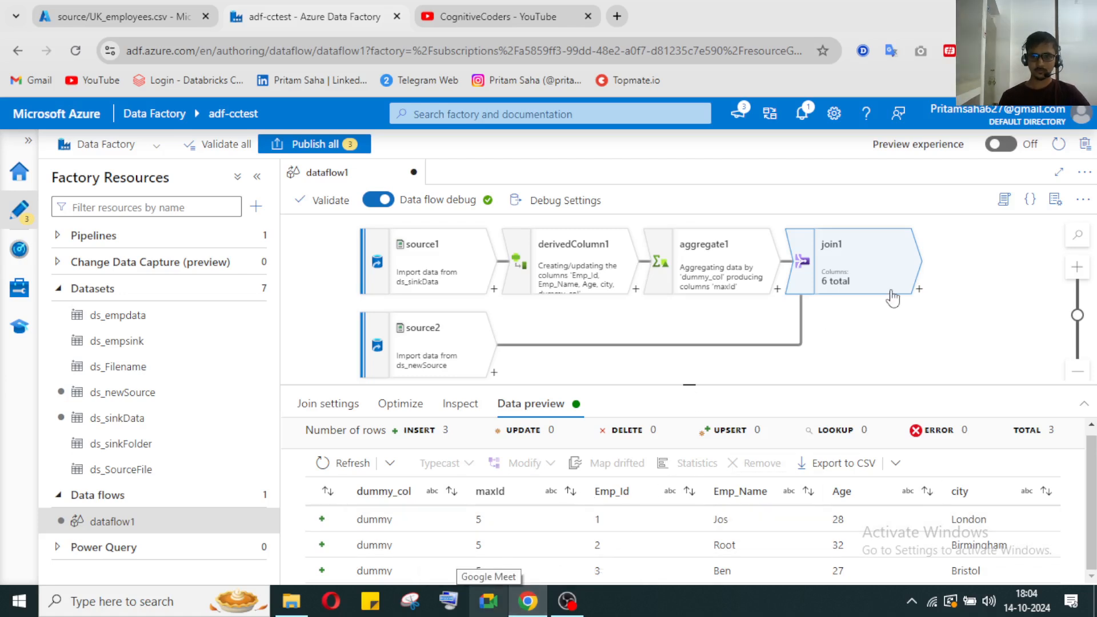
# Step: Add a Surrogate Key transformation after join1
pyautogui.click(918, 289)
pyautogui.click(919, 292)
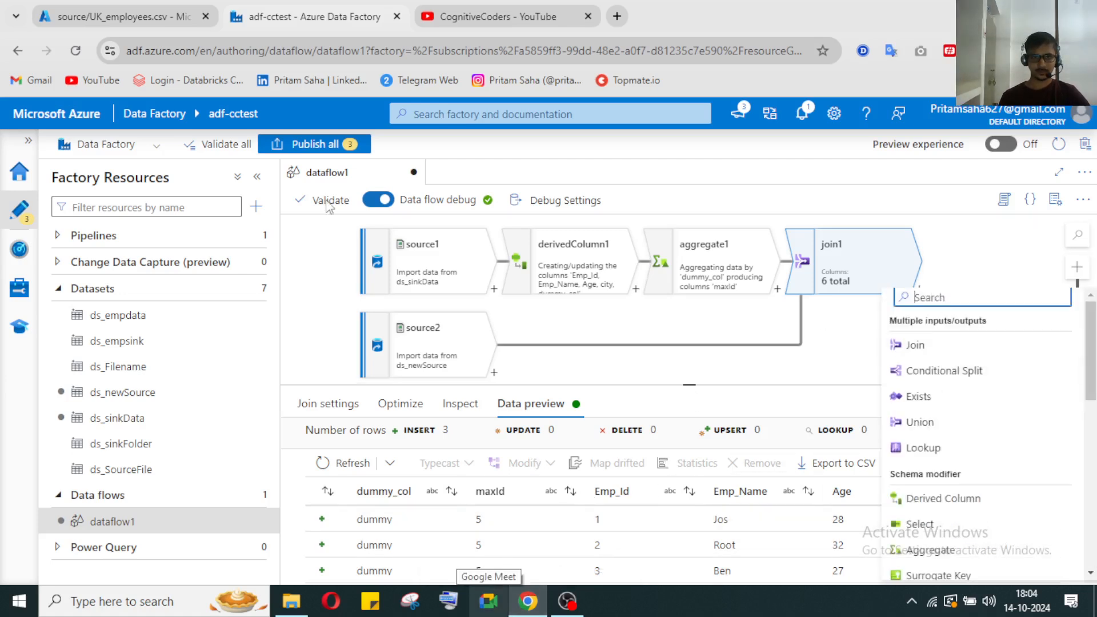
pyautogui.click(848, 338)
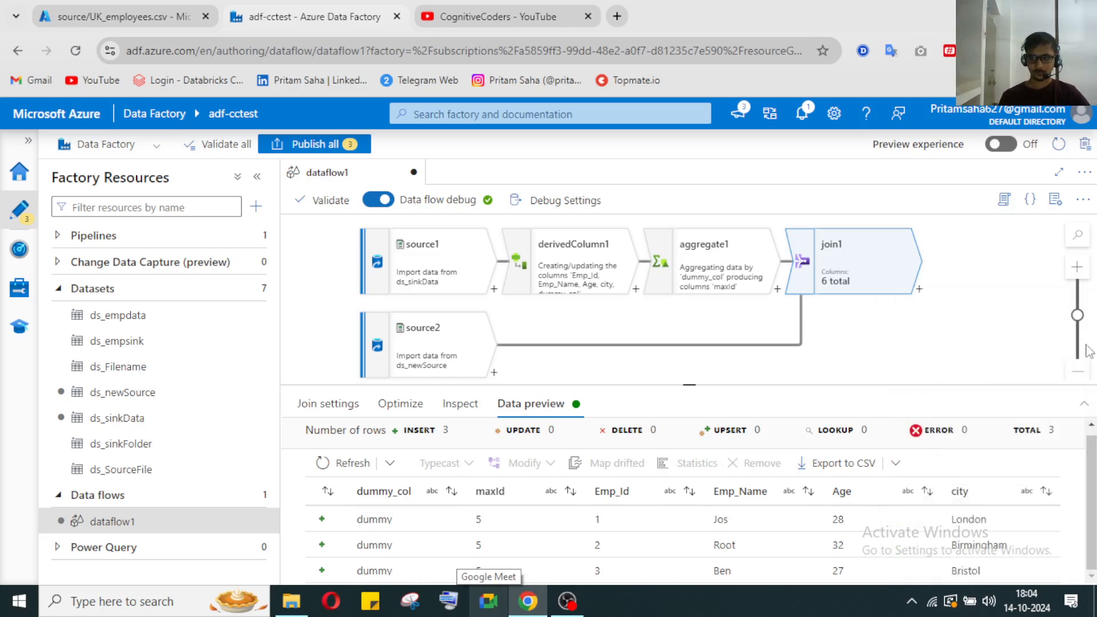
pyautogui.click(1078, 371)
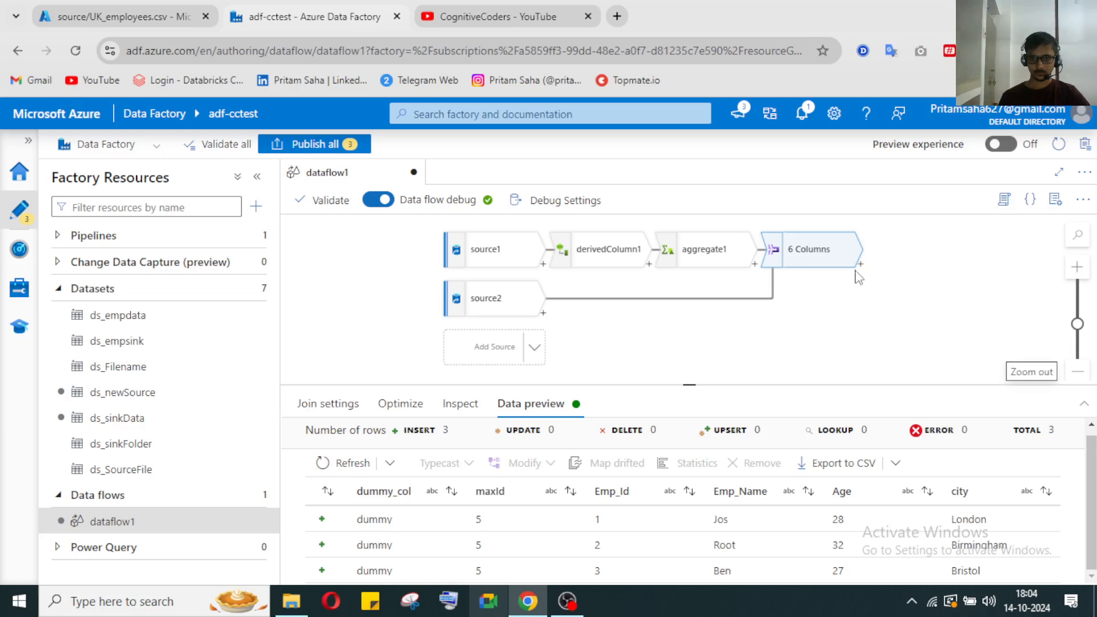
pyautogui.click(860, 264)
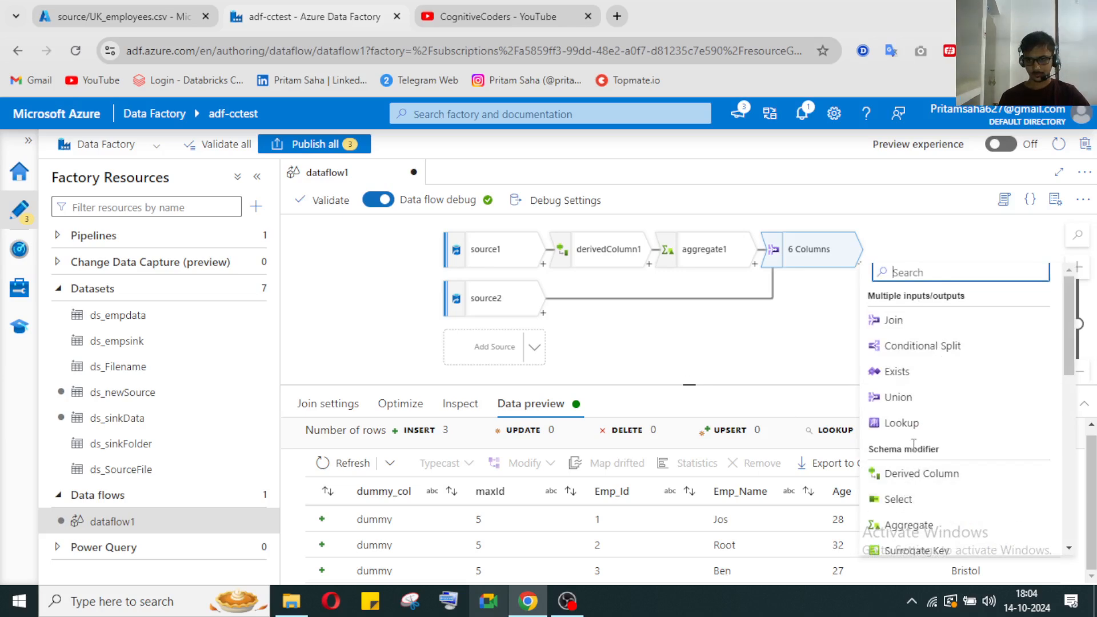
pyautogui.scroll(-3, 921, 466)
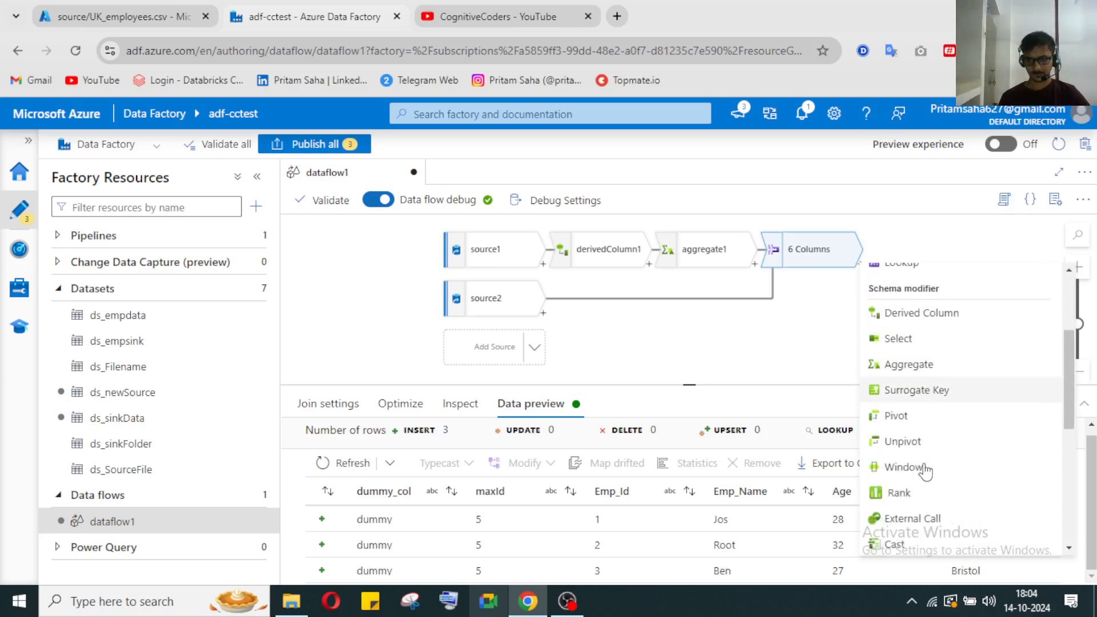
pyautogui.click(913, 391)
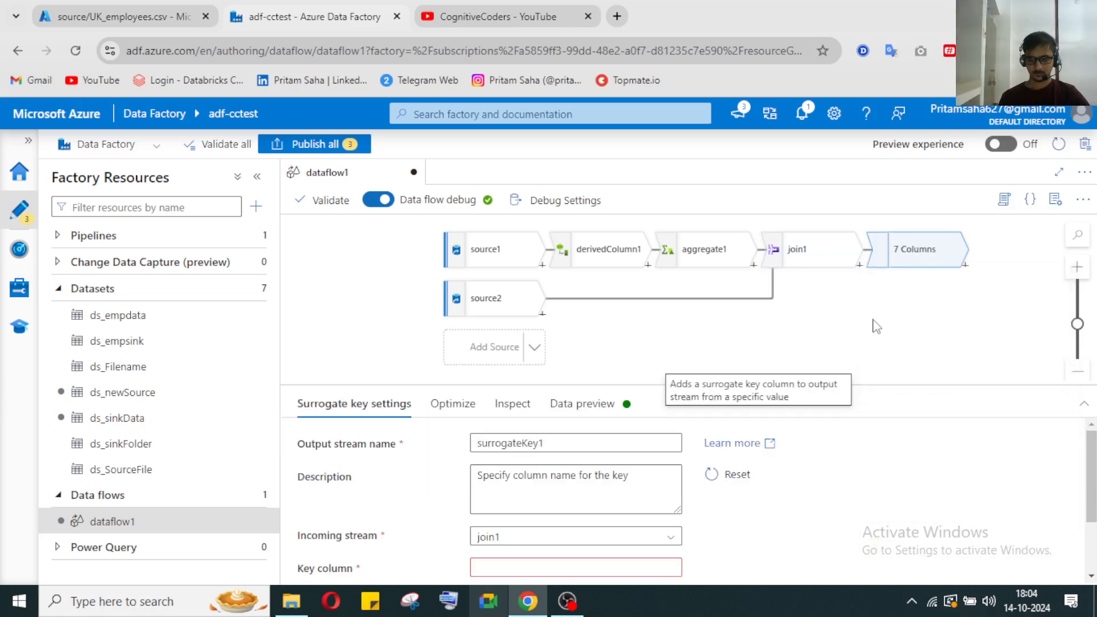
pyautogui.moveTo(812, 322); pyautogui.dragTo(702, 325)
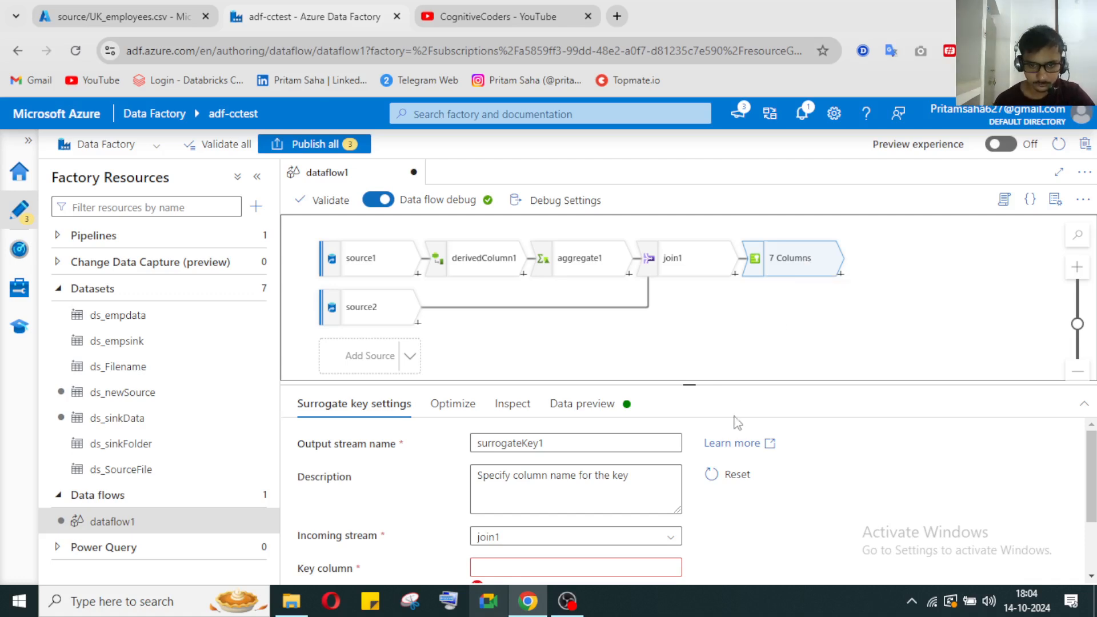
pyautogui.scroll(-2, 702, 519)
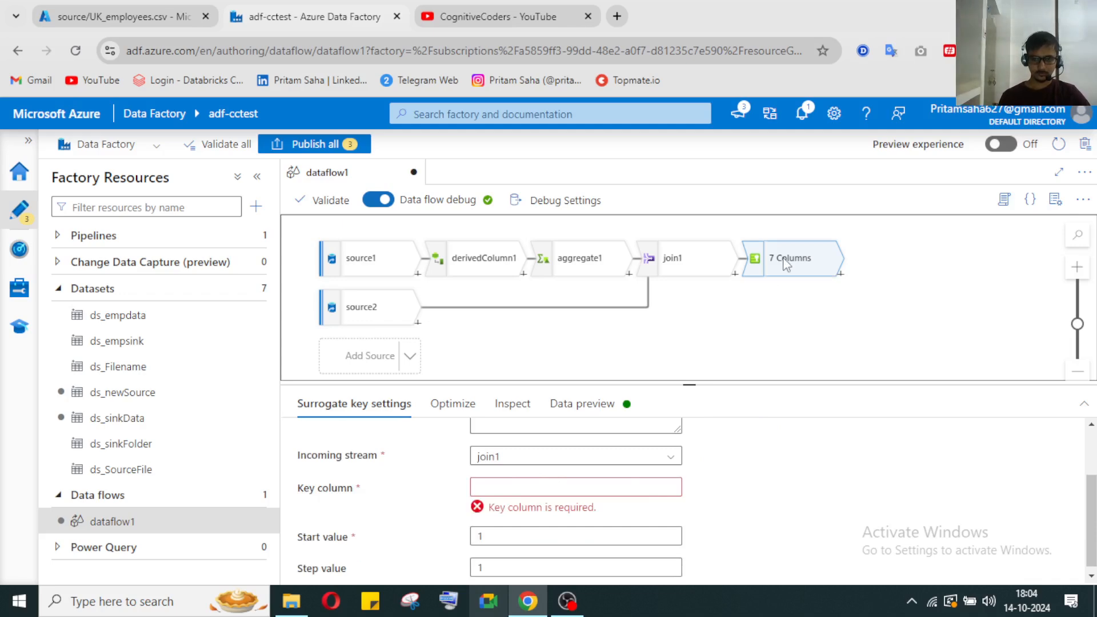
# Step: Check the employee rows in join1's data preview, then return to surrogateKey1's settings
pyautogui.click(567, 601)
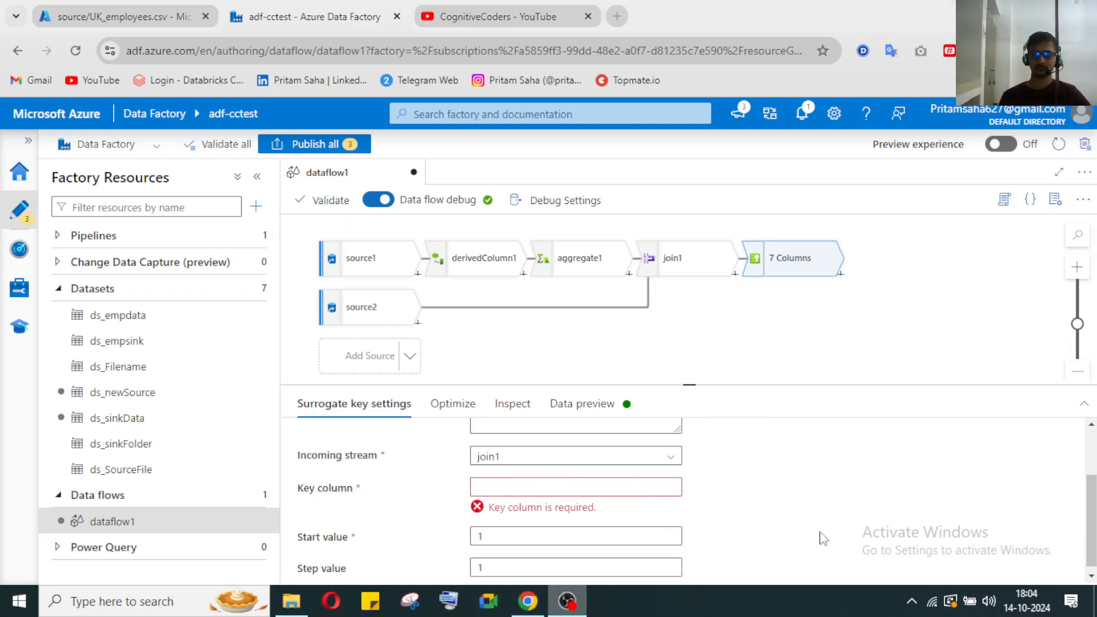
pyautogui.click(565, 611)
pyautogui.scroll(2, 630, 495)
pyautogui.scroll(-2, 628, 500)
pyautogui.click(646, 490)
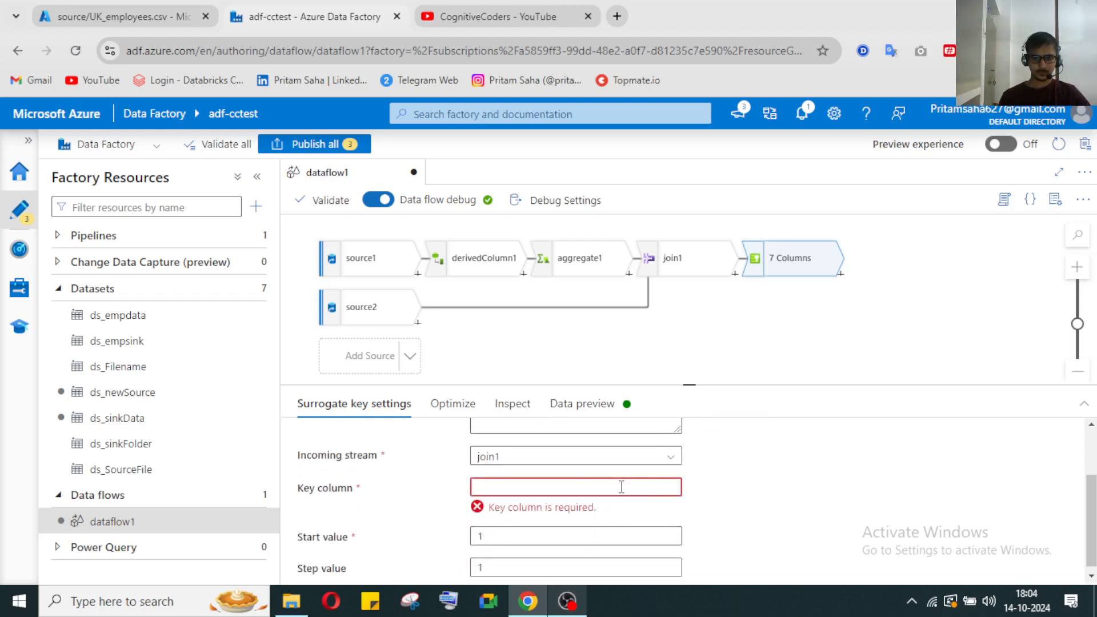
pyautogui.scroll(2, 624, 490)
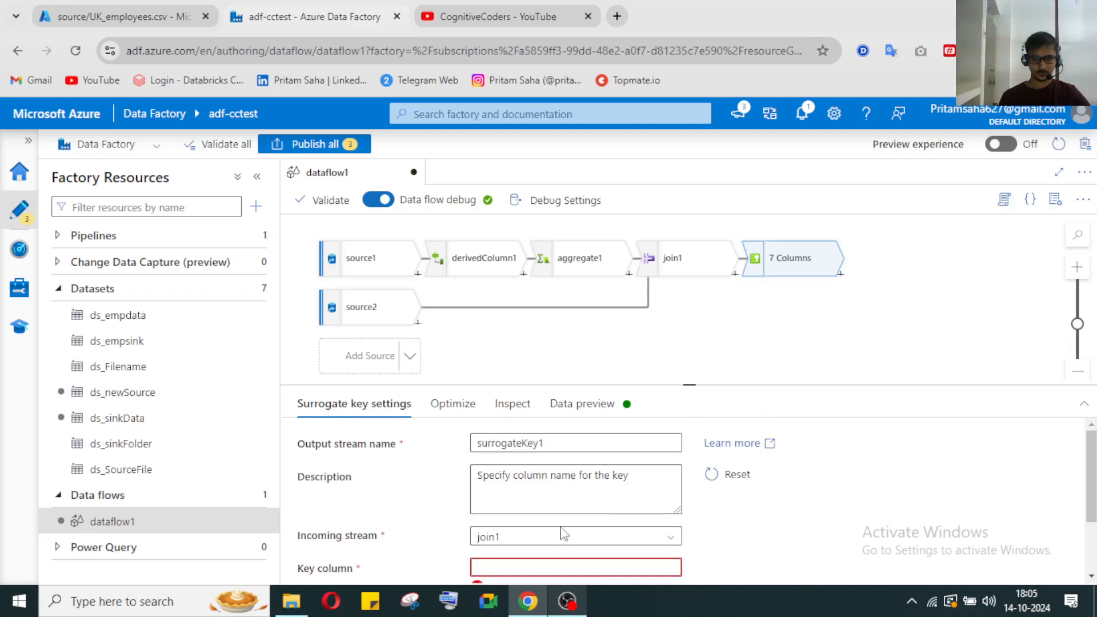
pyautogui.click(680, 268)
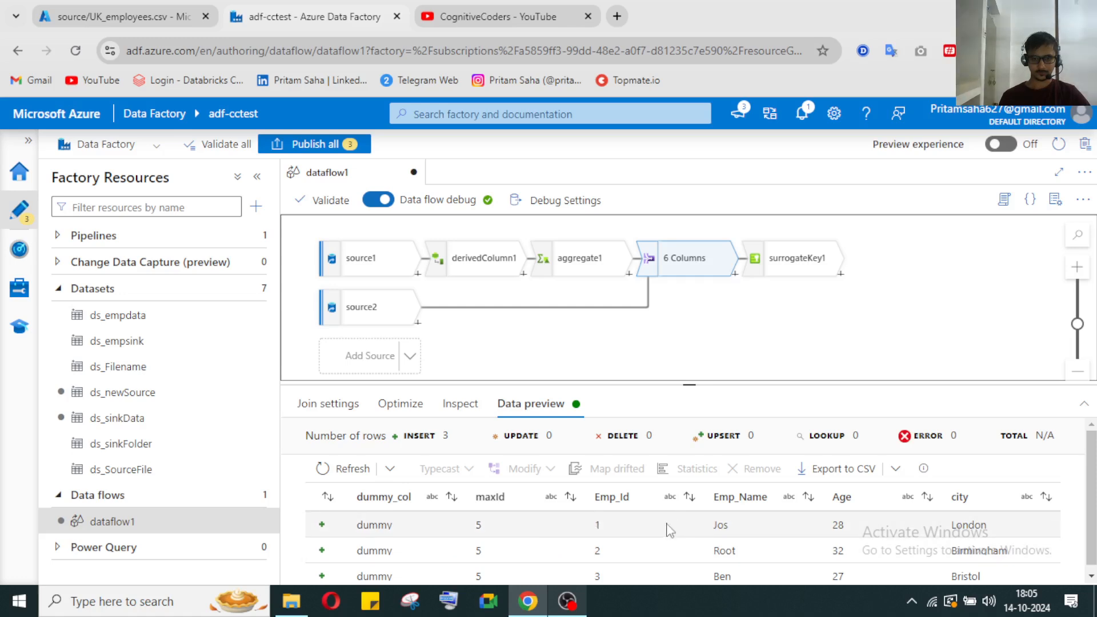
pyautogui.click(799, 266)
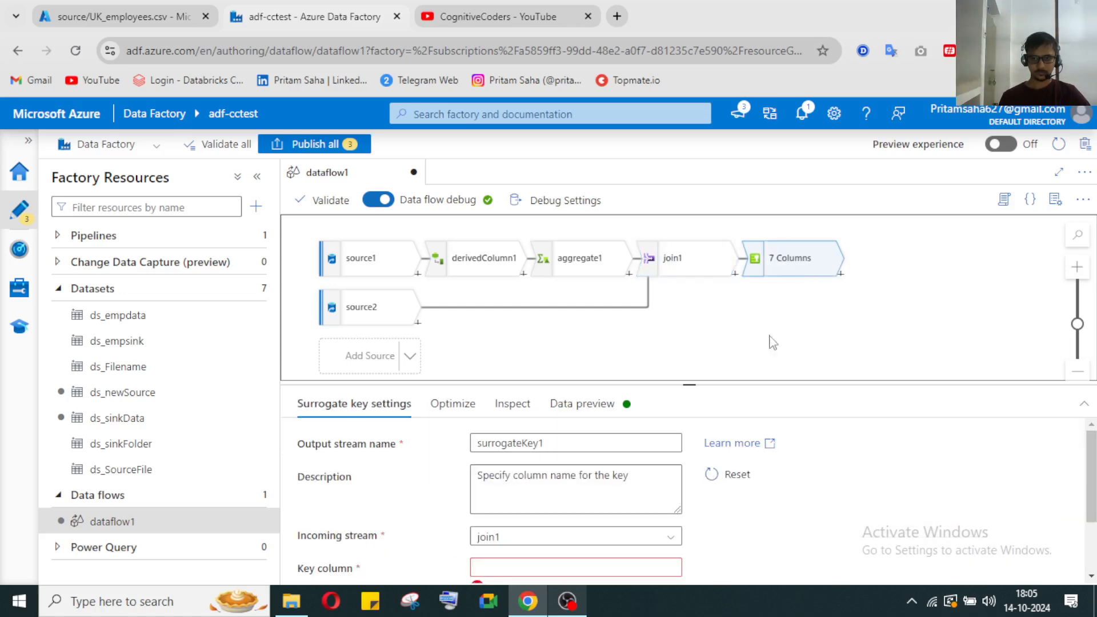
# Step: Set surrogateKey1's key column to Emp_Id, checking join1's data preview for the column name
pyautogui.scroll(-1, 635, 527)
pyautogui.click(578, 477)
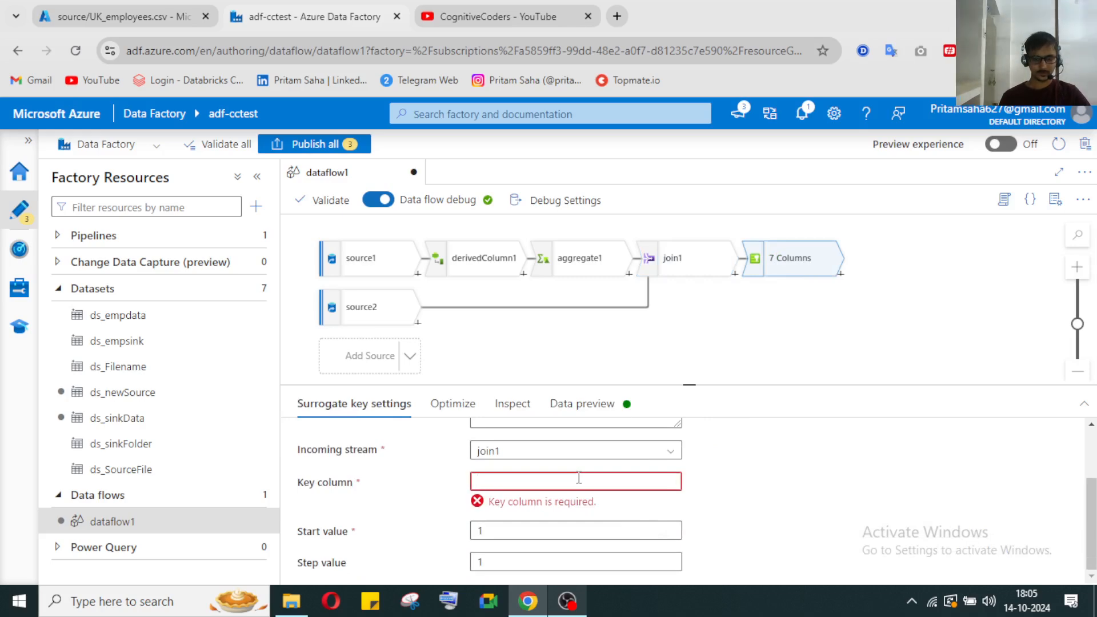
pyautogui.write('Emp_')
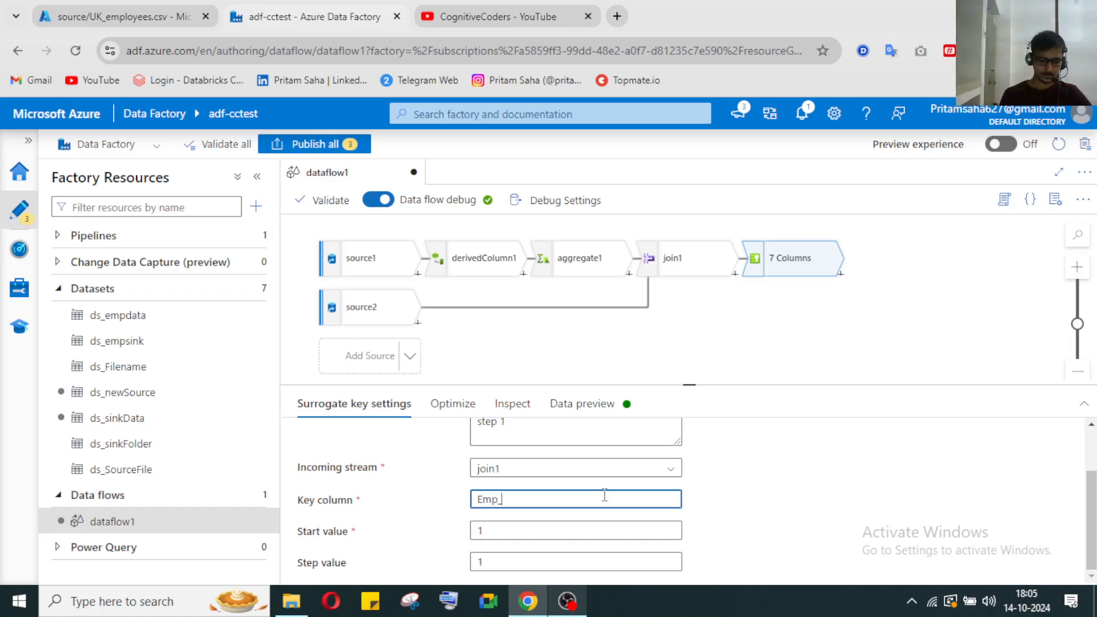
pyautogui.click(591, 404)
pyautogui.click(524, 408)
pyautogui.click(691, 260)
pyautogui.click(531, 404)
pyautogui.click(816, 263)
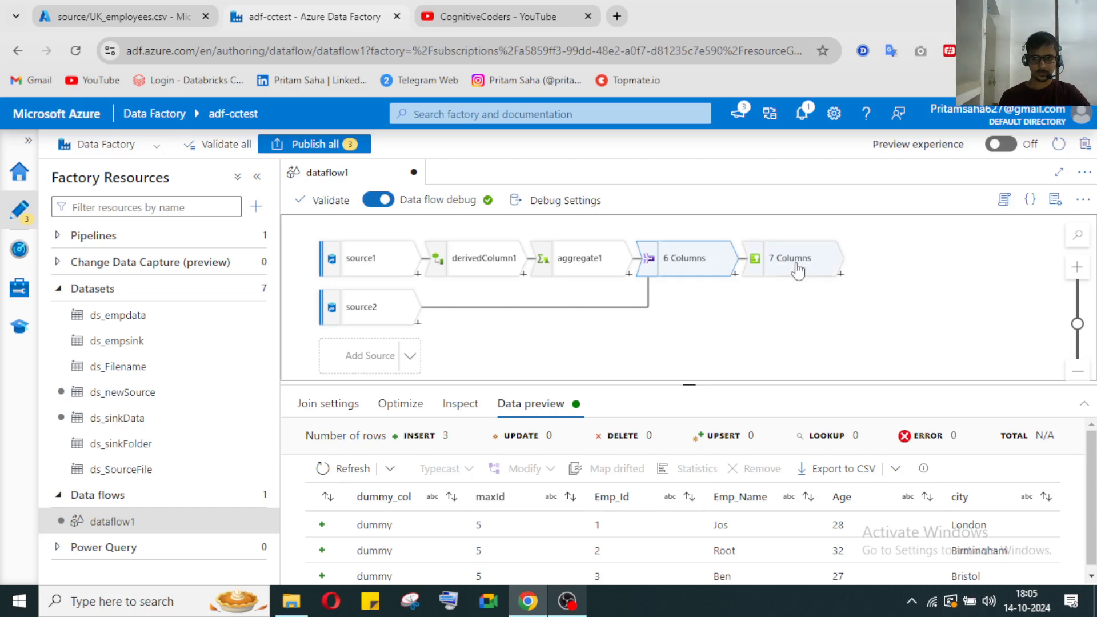
pyautogui.click(577, 405)
pyautogui.click(321, 407)
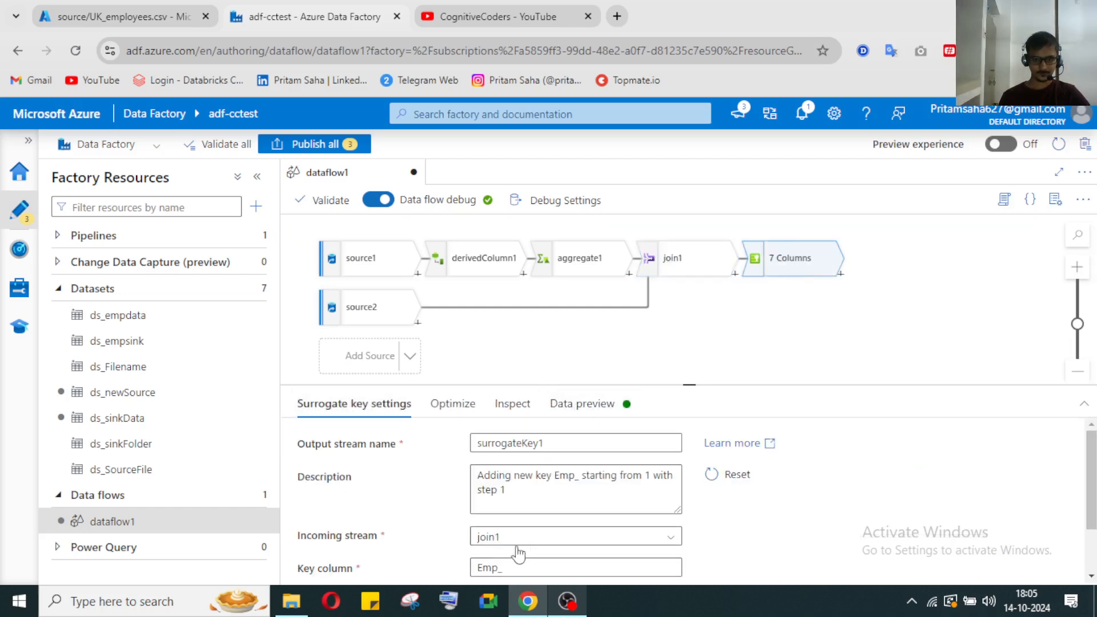
pyautogui.scroll(-2, 517, 546)
pyautogui.click(527, 498)
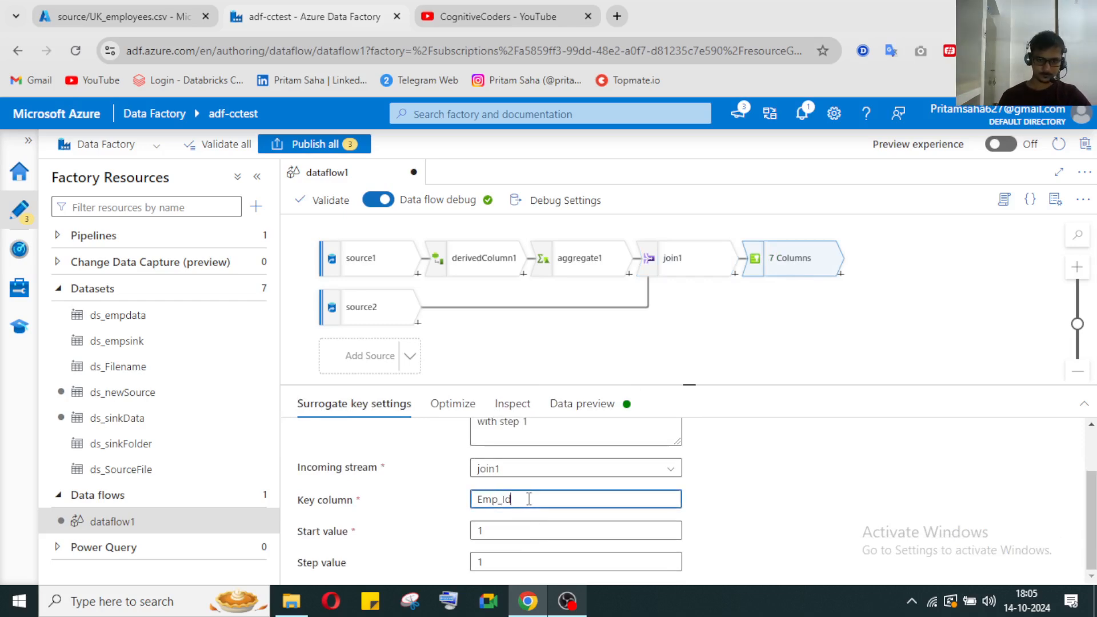
# Step: Try 6 and 7 as surrogateKey1's start value, then restore it to 1
pyautogui.click(502, 530)
pyautogui.press('BackSpace')
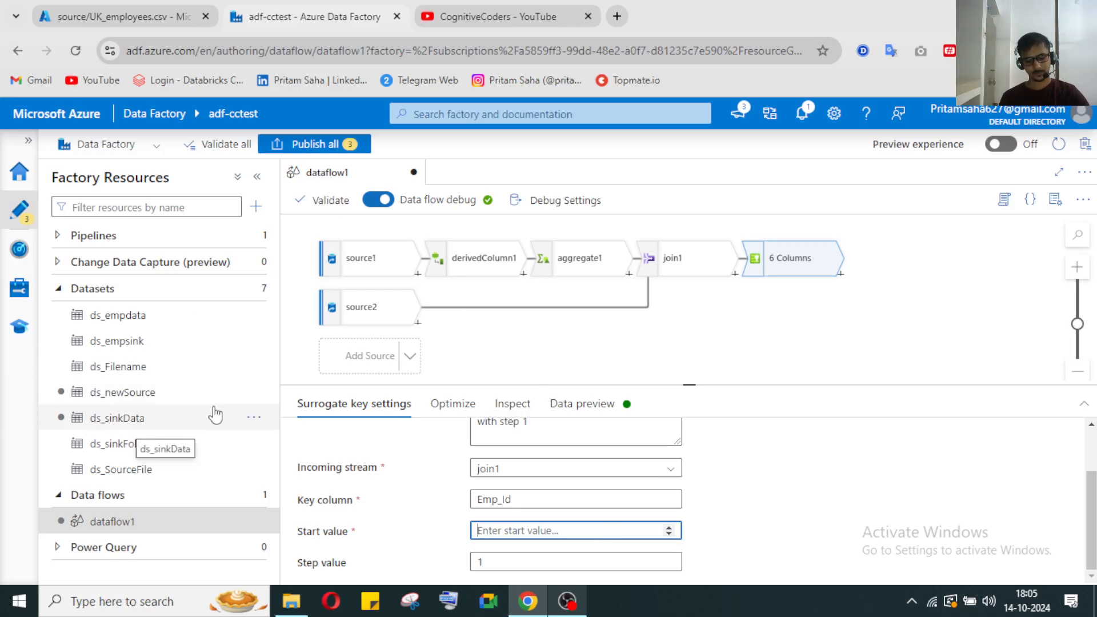
pyautogui.write('6')
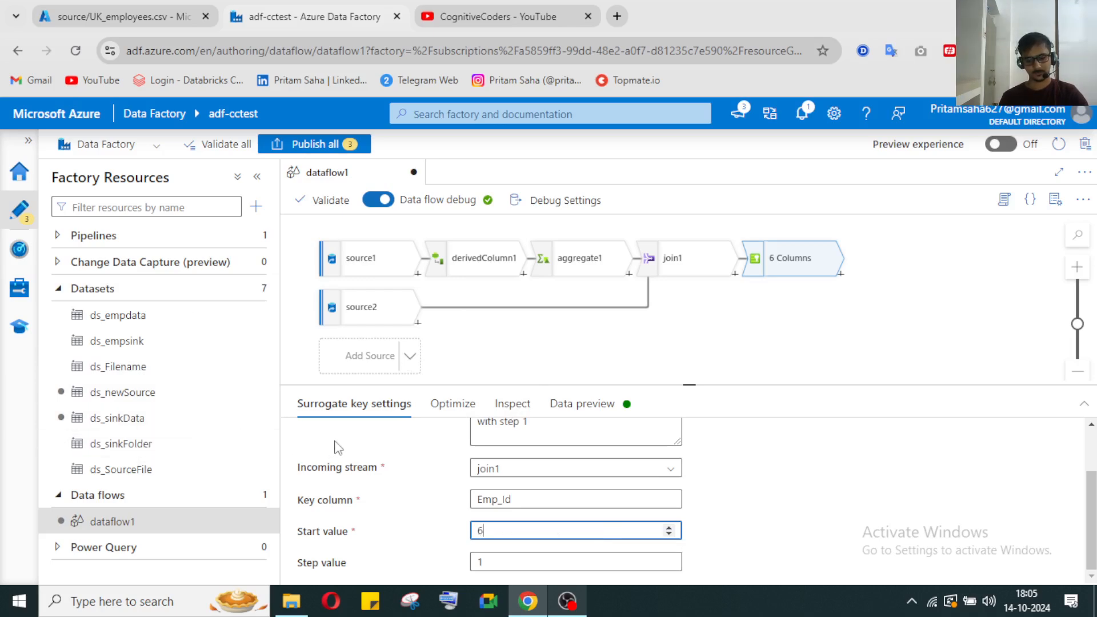
pyautogui.press('BackSpace')
pyautogui.write('7')
pyautogui.press('BackSpace')
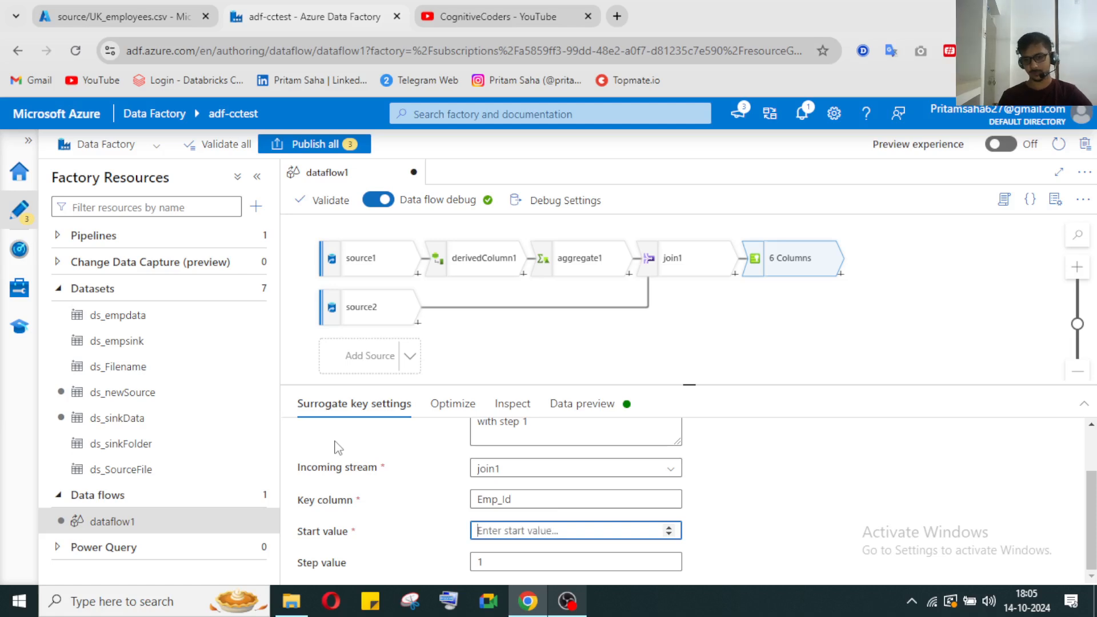
pyautogui.write('1')
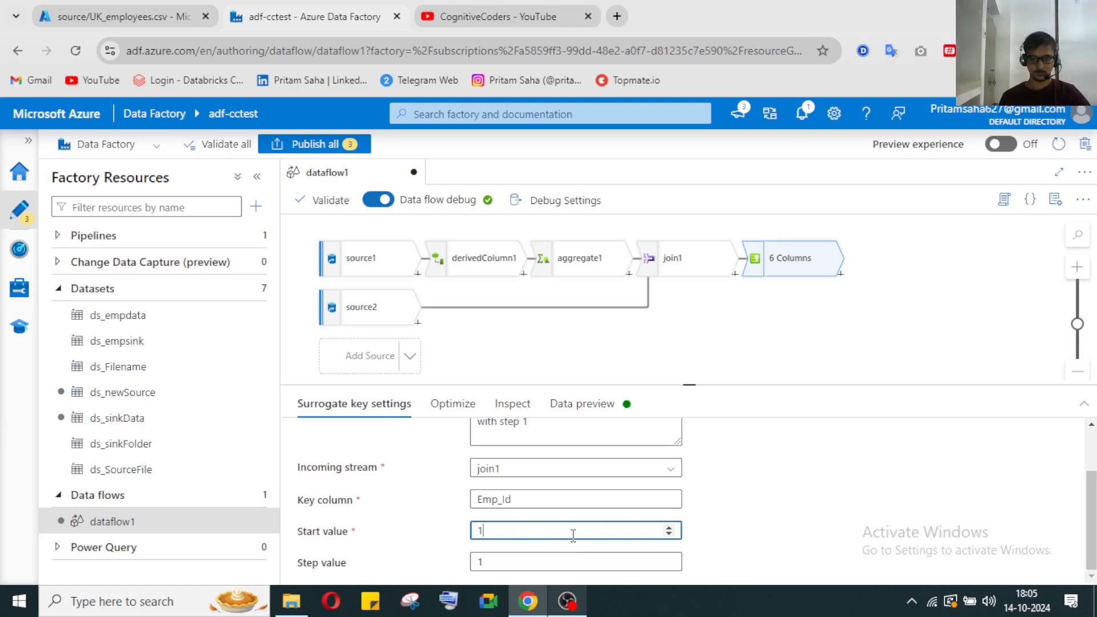
pyautogui.scroll(2, 574, 514)
pyautogui.scroll(-1, 579, 508)
pyautogui.scroll(1, 576, 531)
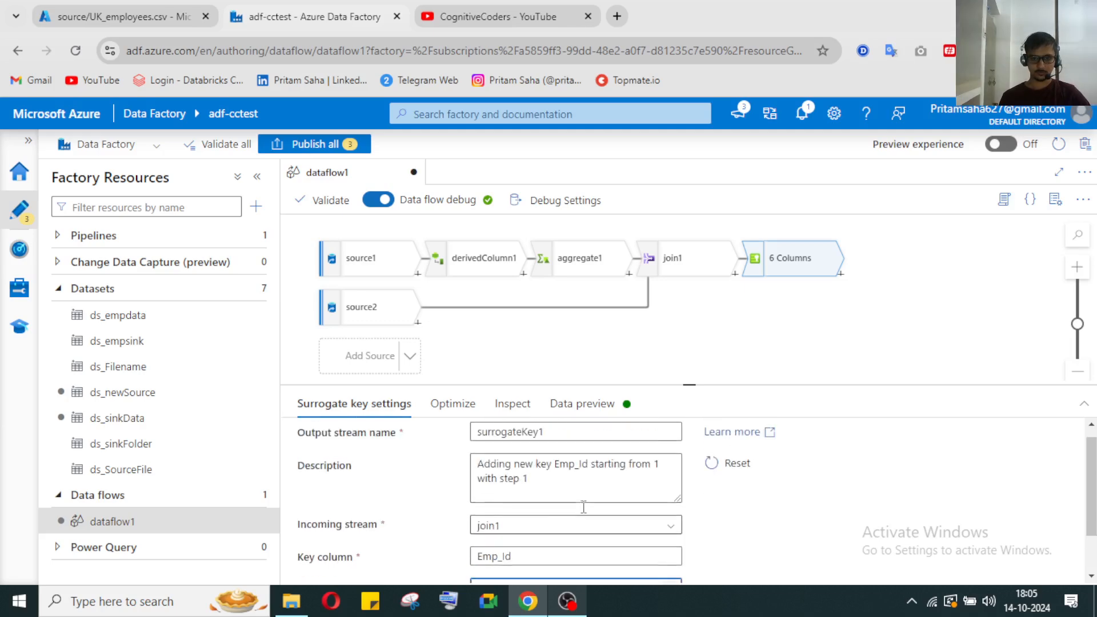
# Step: Change surrogateKey1's key column to Id
pyautogui.click(582, 403)
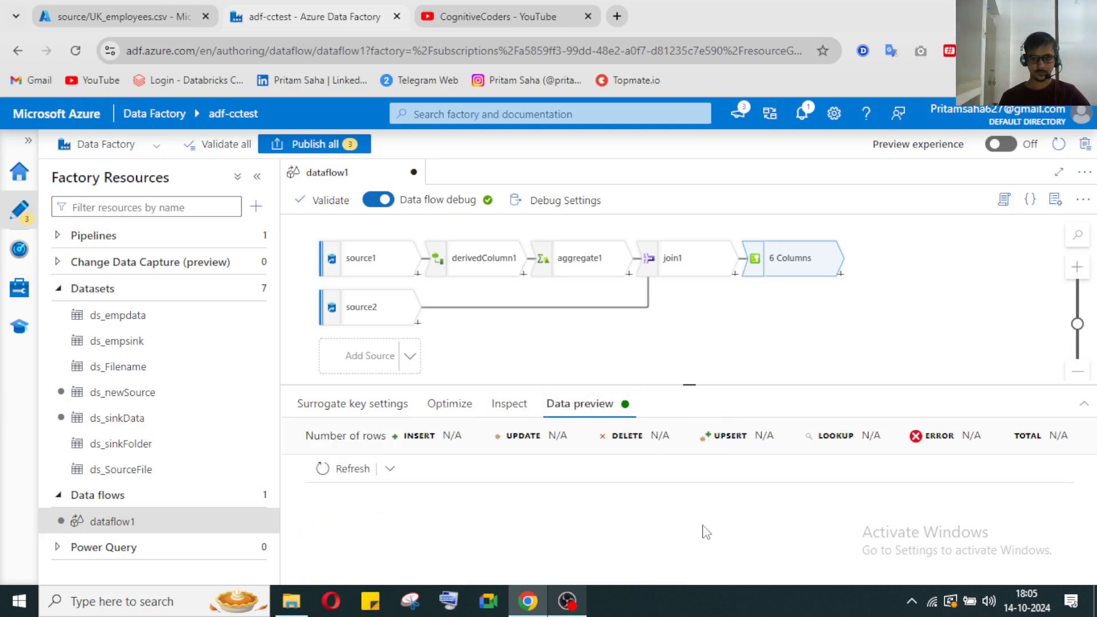
pyautogui.click(389, 409)
pyautogui.scroll(-2, 501, 503)
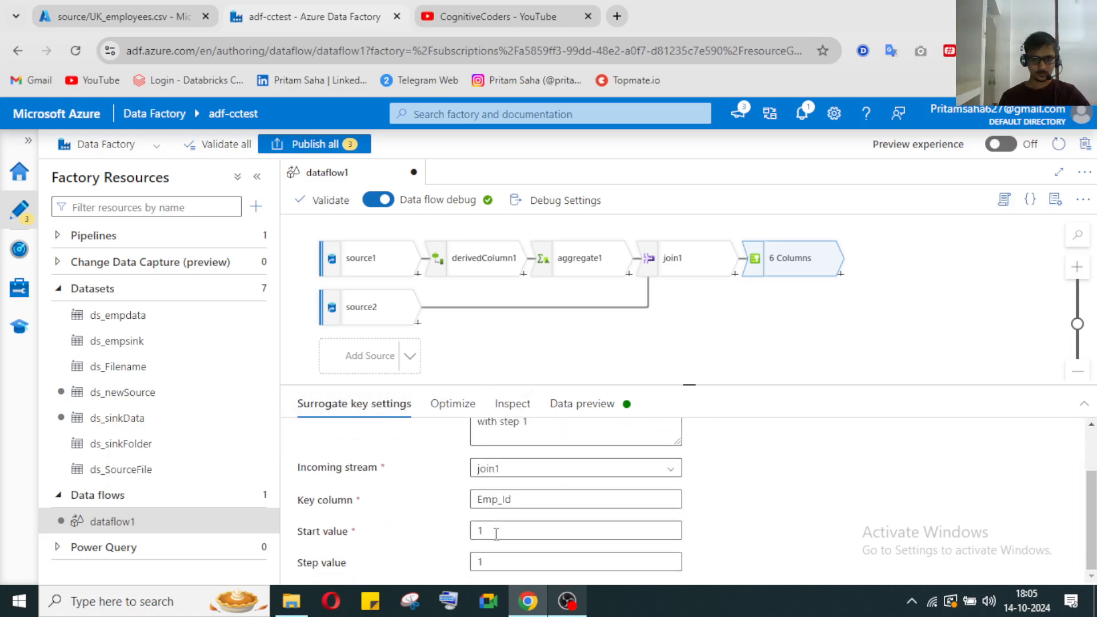
pyautogui.click(501, 500)
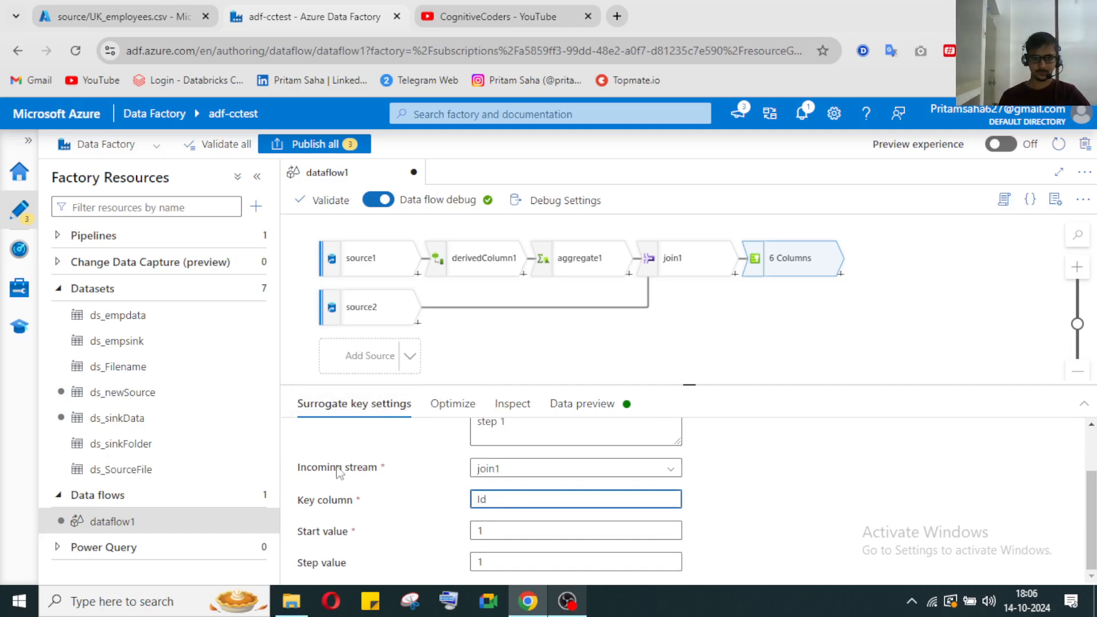
# Step: Refresh surrogateKey1's data preview and examine the generated Id column alongside maxId and Emp_Id
pyautogui.click(581, 404)
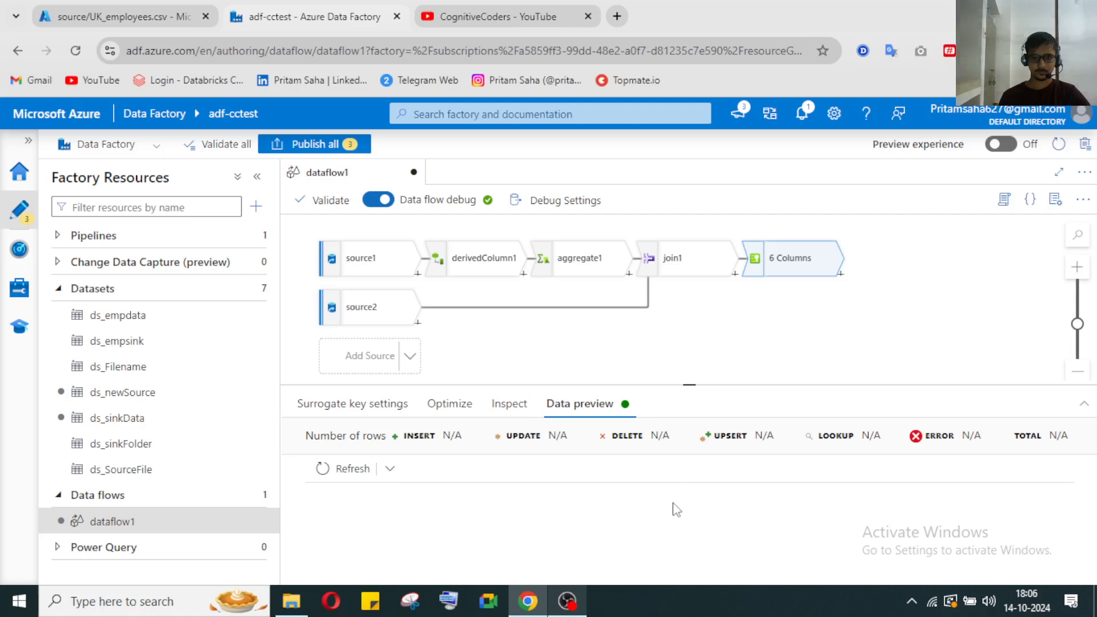
pyautogui.click(345, 469)
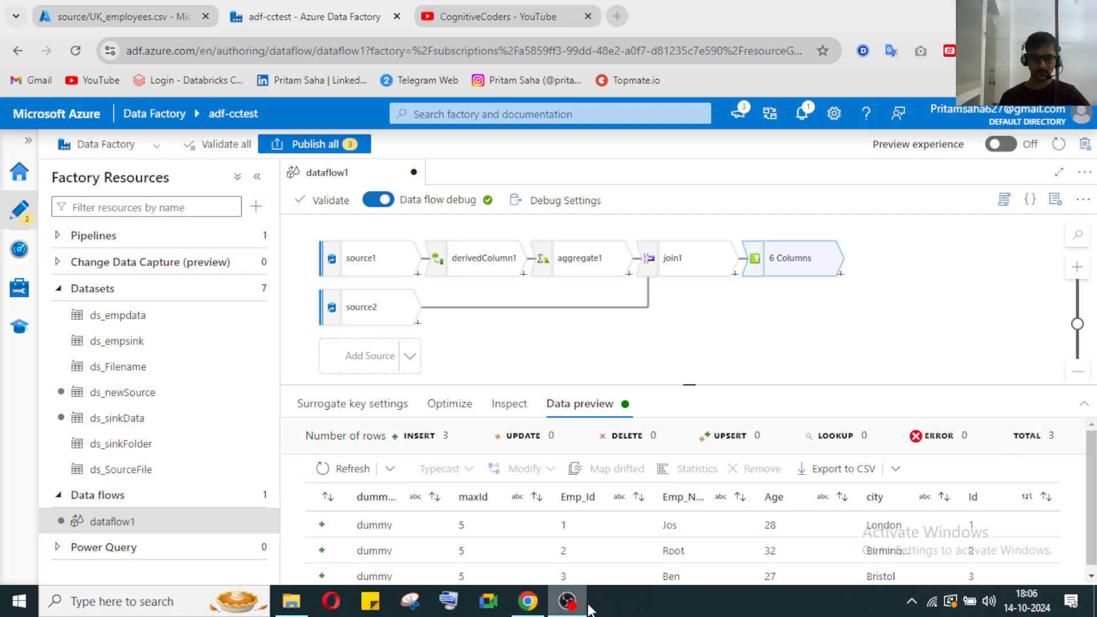
pyautogui.click(567, 605)
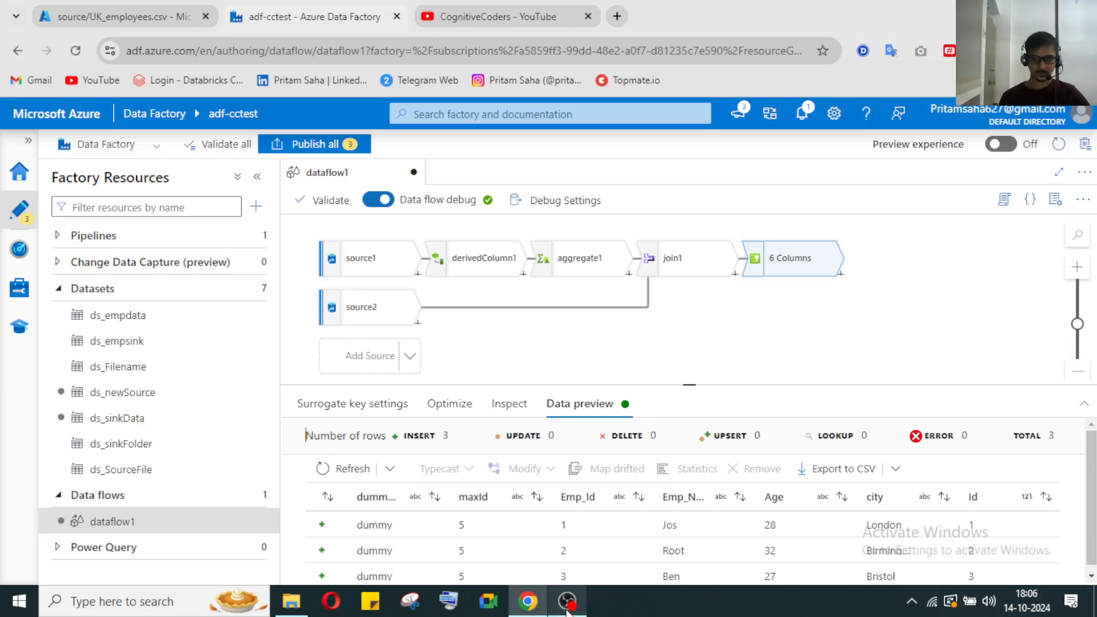
pyautogui.scroll(-1, 612, 523)
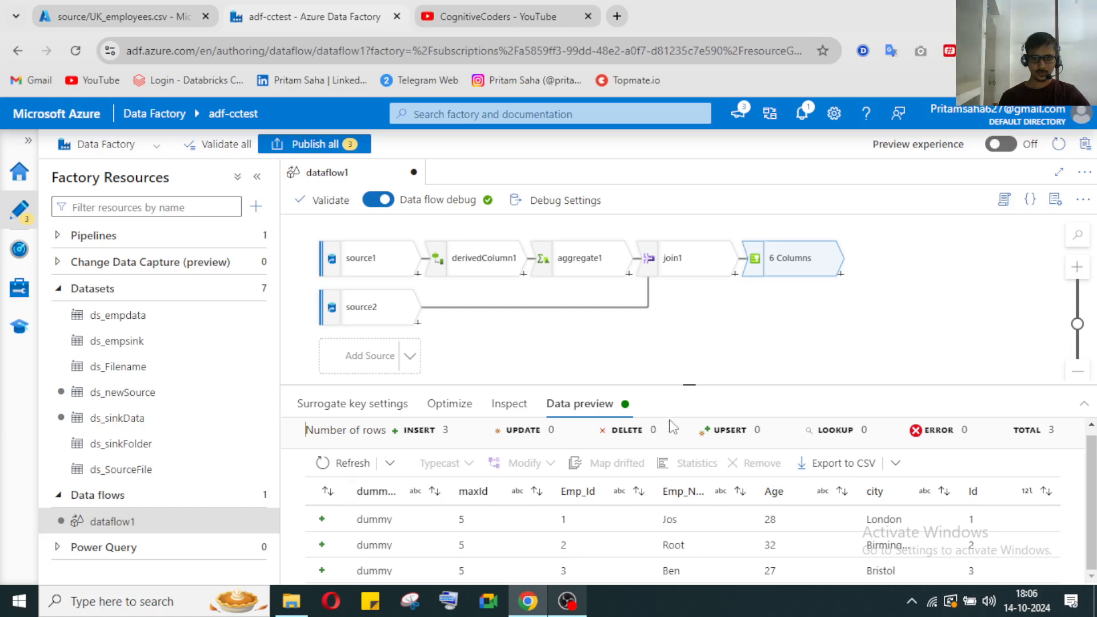
pyautogui.moveTo(686, 387); pyautogui.dragTo(682, 353)
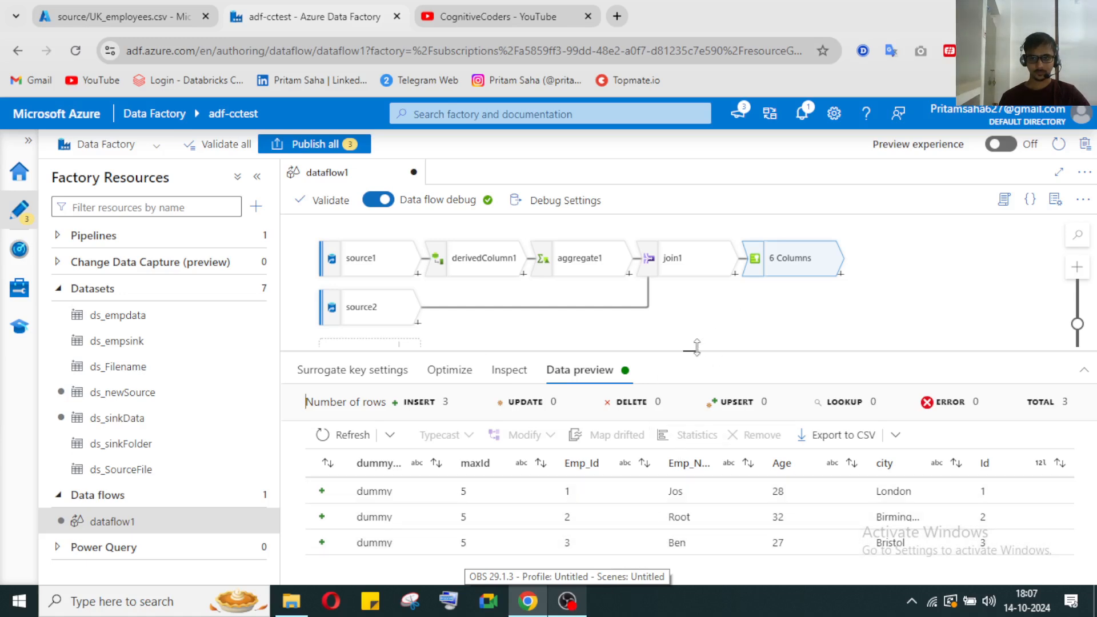
pyautogui.moveTo(690, 350); pyautogui.dragTo(697, 388)
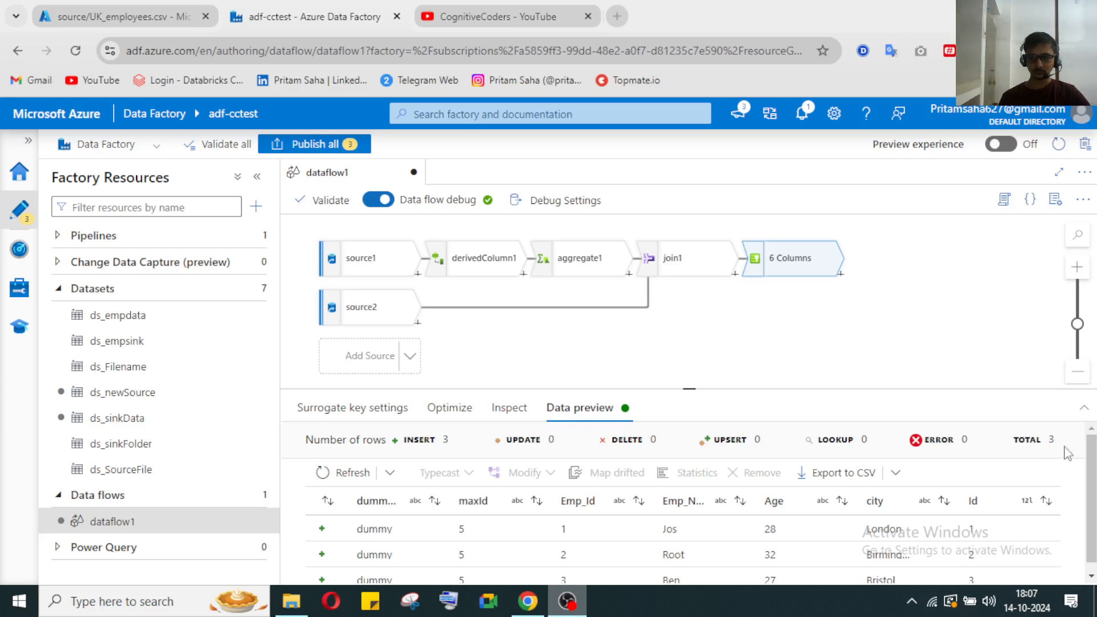
pyautogui.click(856, 537)
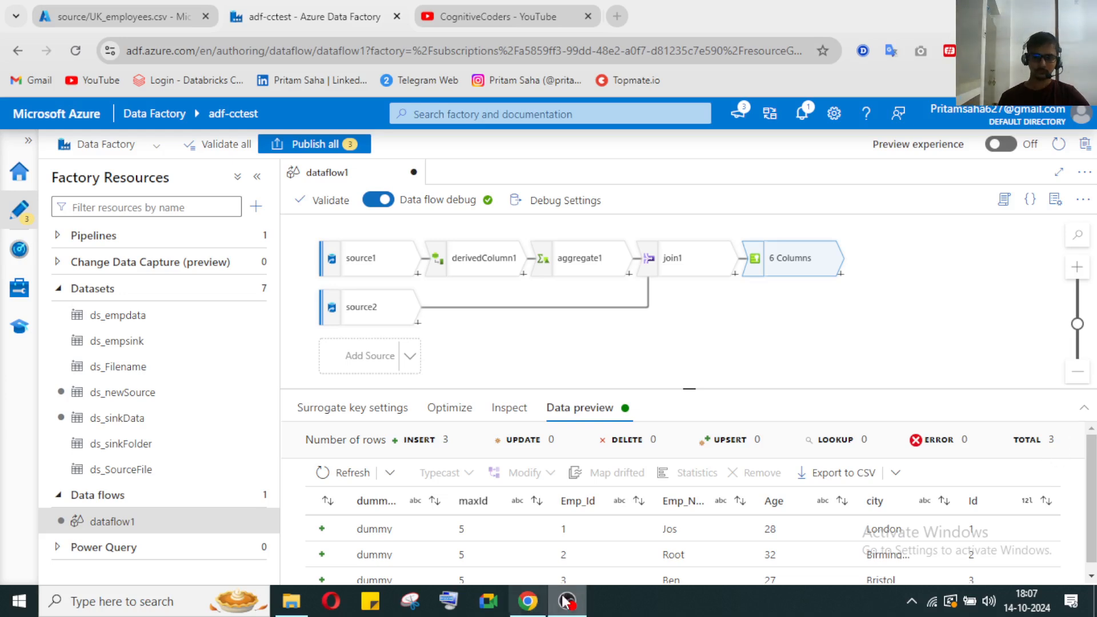
# Step: Add a Derived Column transformation after surrogateKey1
pyautogui.click(841, 274)
pyautogui.scroll(-2, 914, 384)
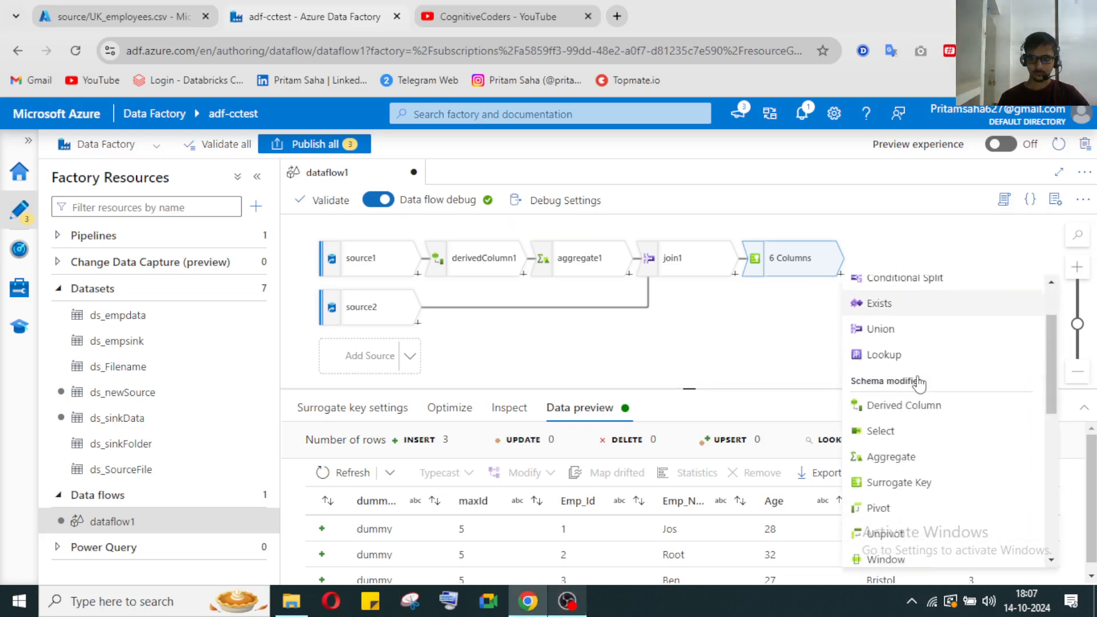
pyautogui.click(901, 405)
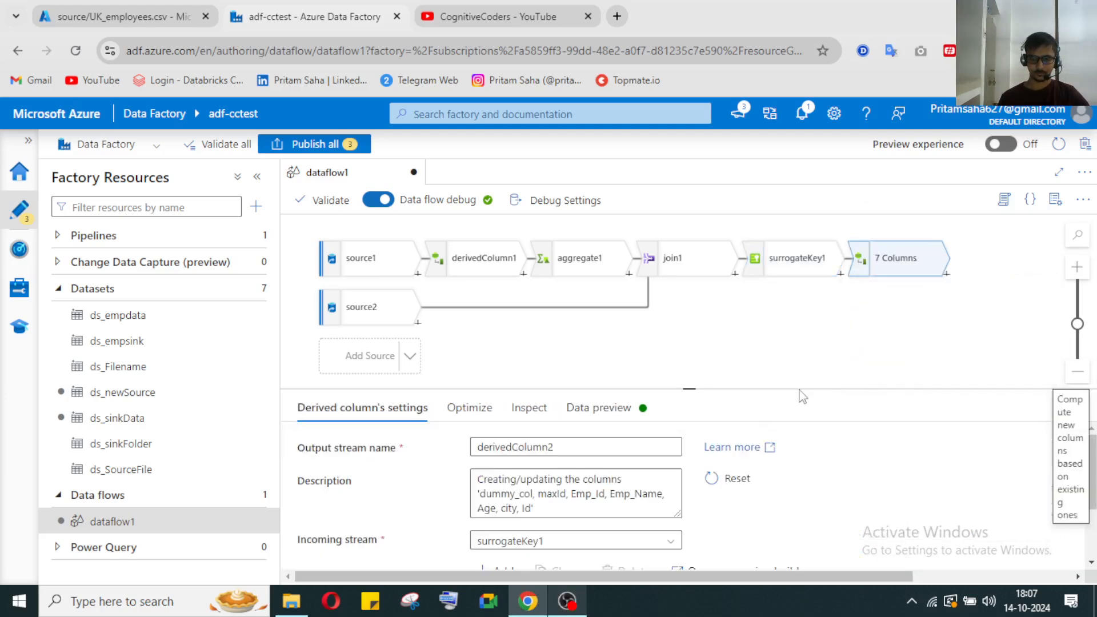
# Step: Choose Emp_Id as derivedColumn2's column and open its expression in the expression builder with an enlarged editing area
pyautogui.scroll(-2, 681, 462)
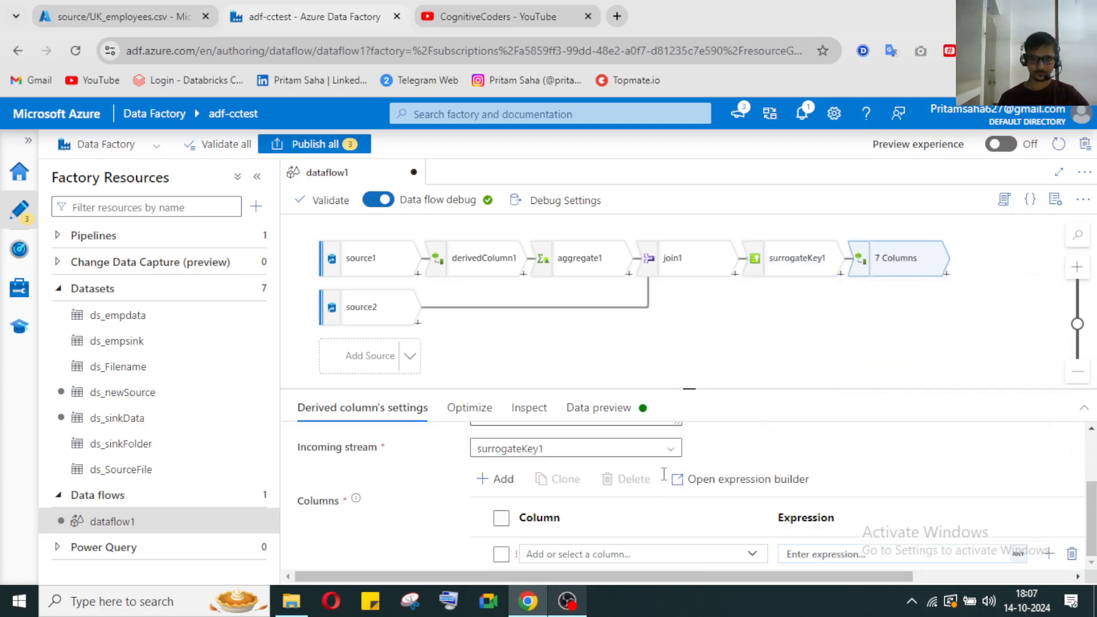
pyautogui.click(583, 553)
pyautogui.click(753, 554)
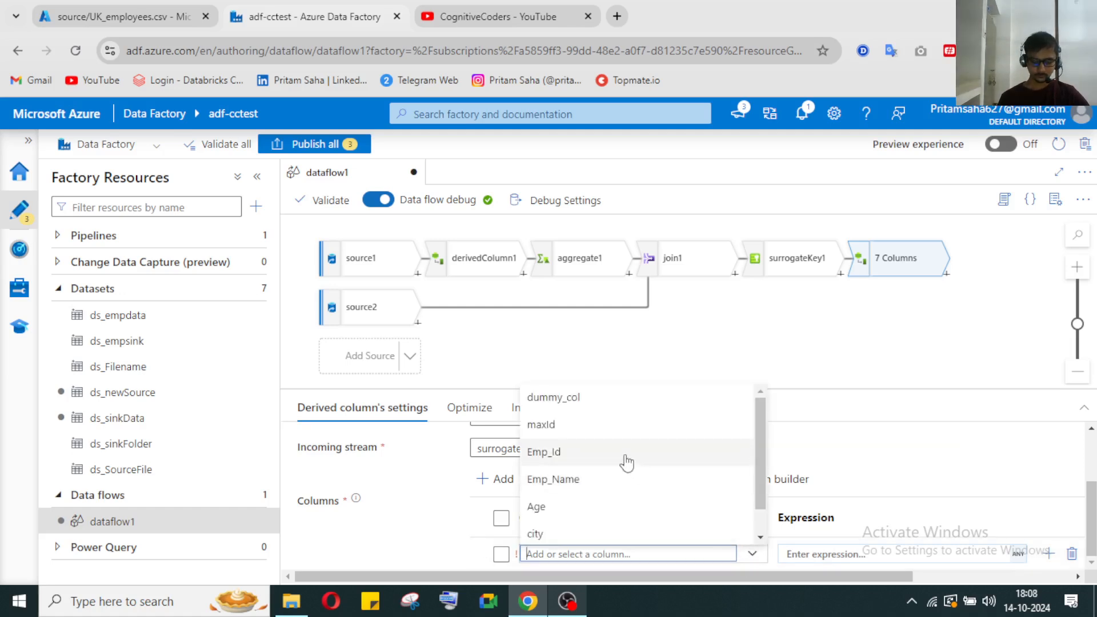
pyautogui.click(587, 451)
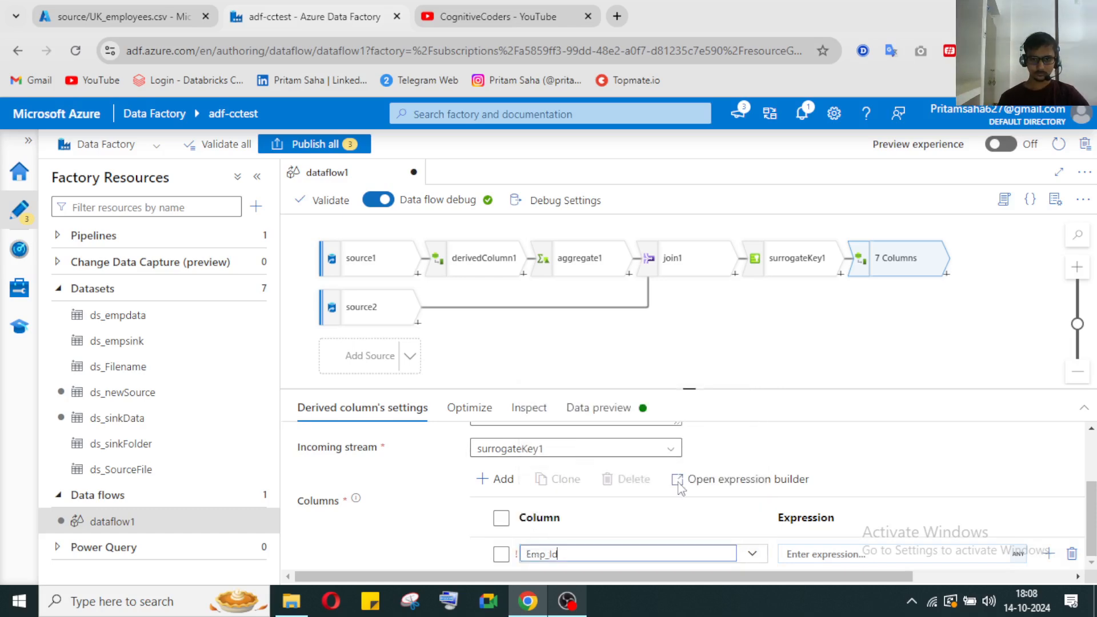
pyautogui.click(818, 554)
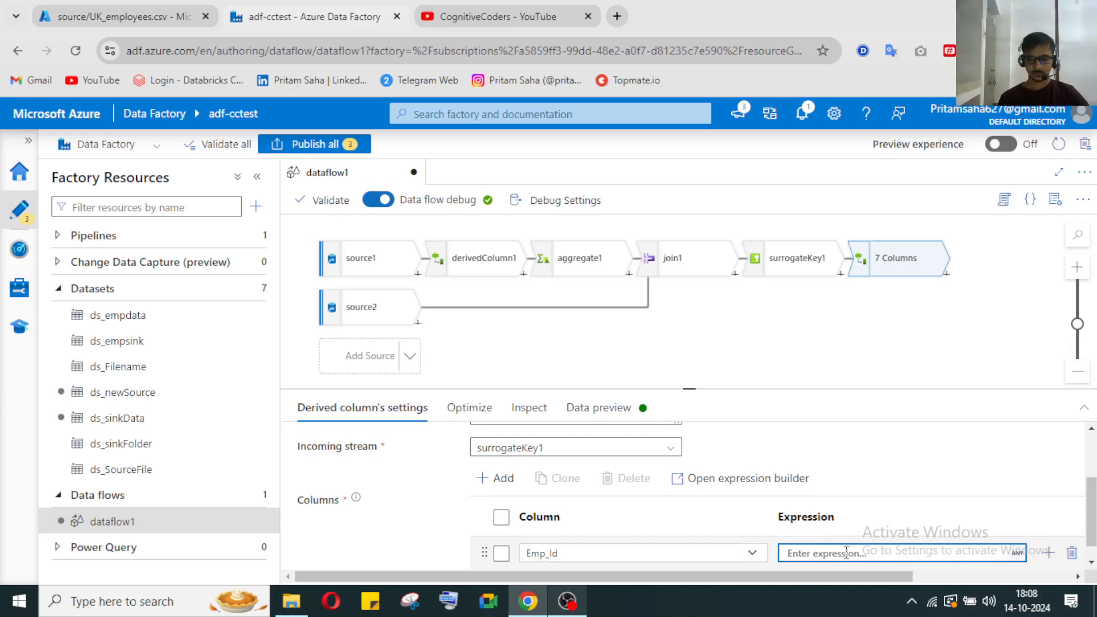
pyautogui.scroll(-1, 915, 554)
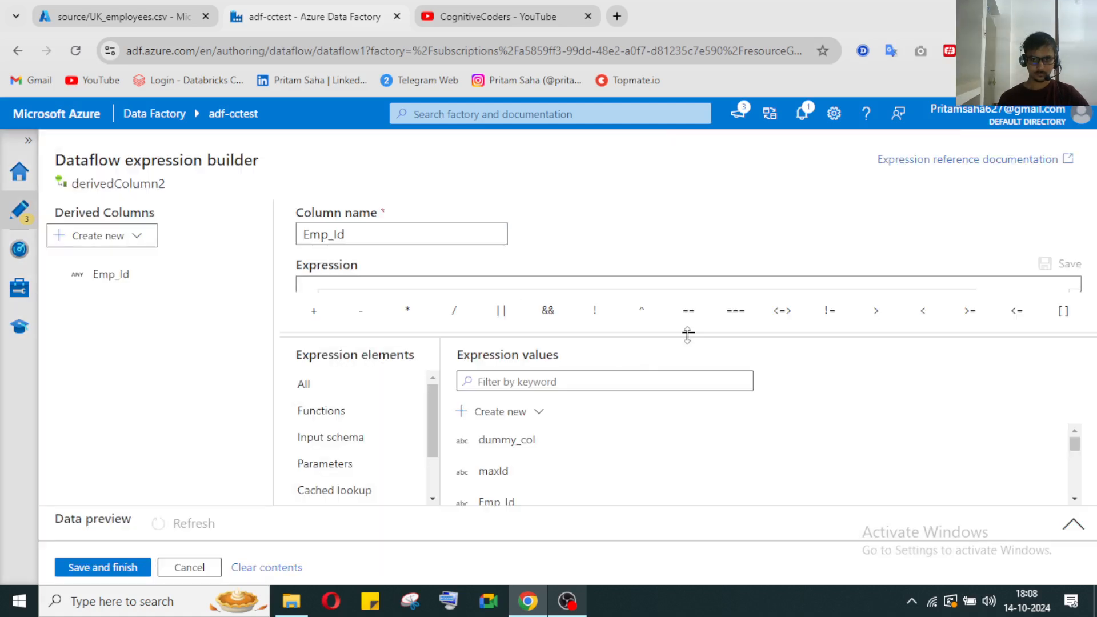
pyautogui.moveTo(687, 337); pyautogui.dragTo(692, 396)
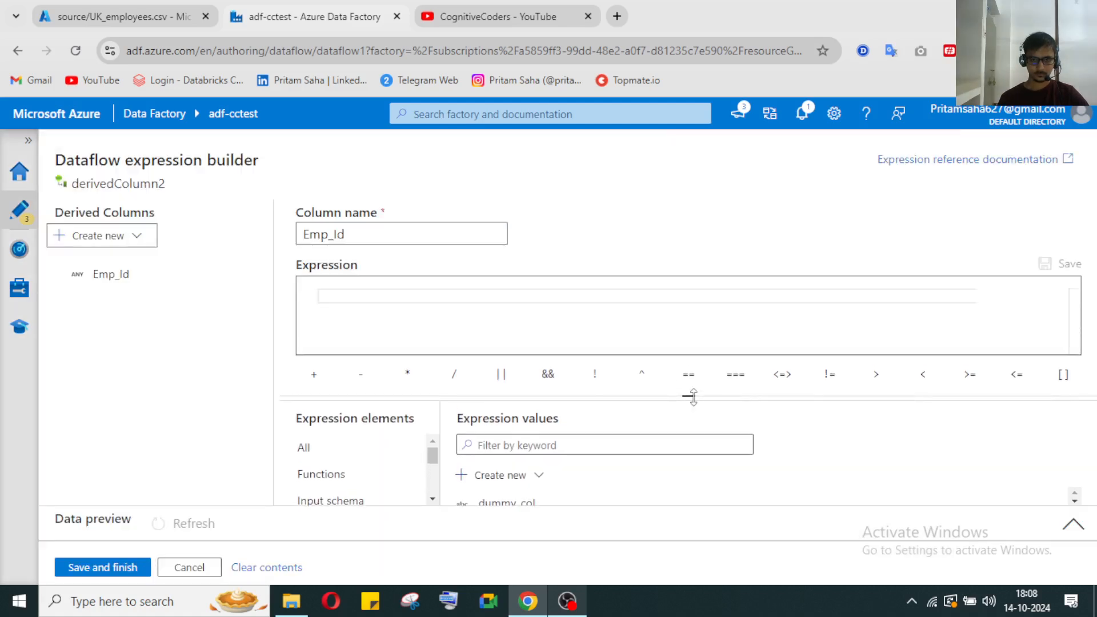
pyautogui.click(484, 294)
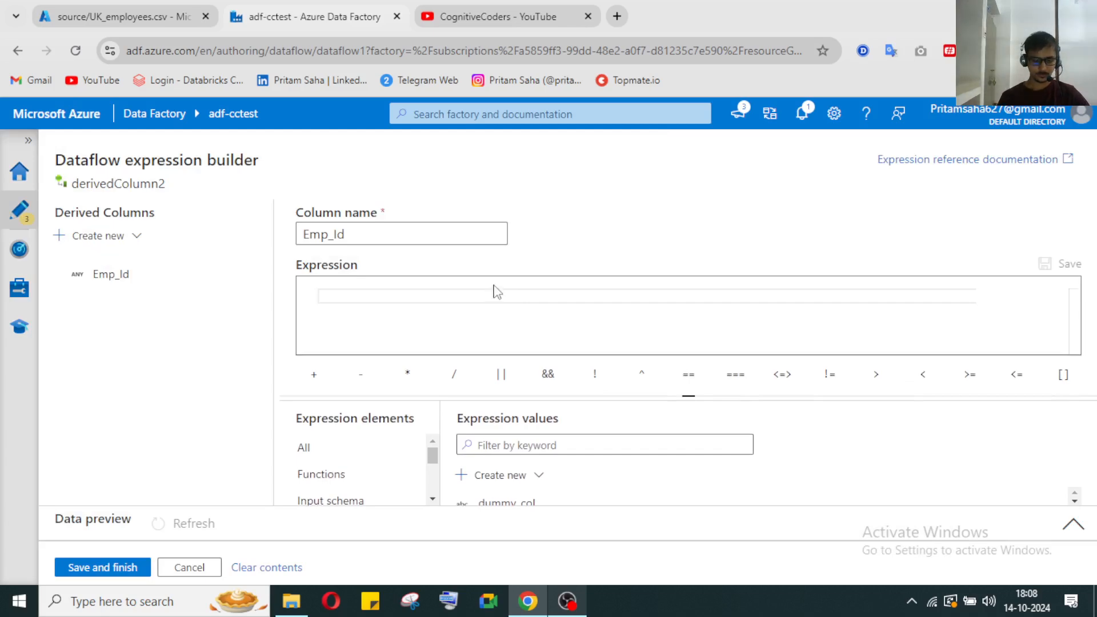
pyautogui.write('sum')
pyautogui.press('BackSpace')
pyautogui.press('BackSpace')
pyautogui.press('BackSpace')
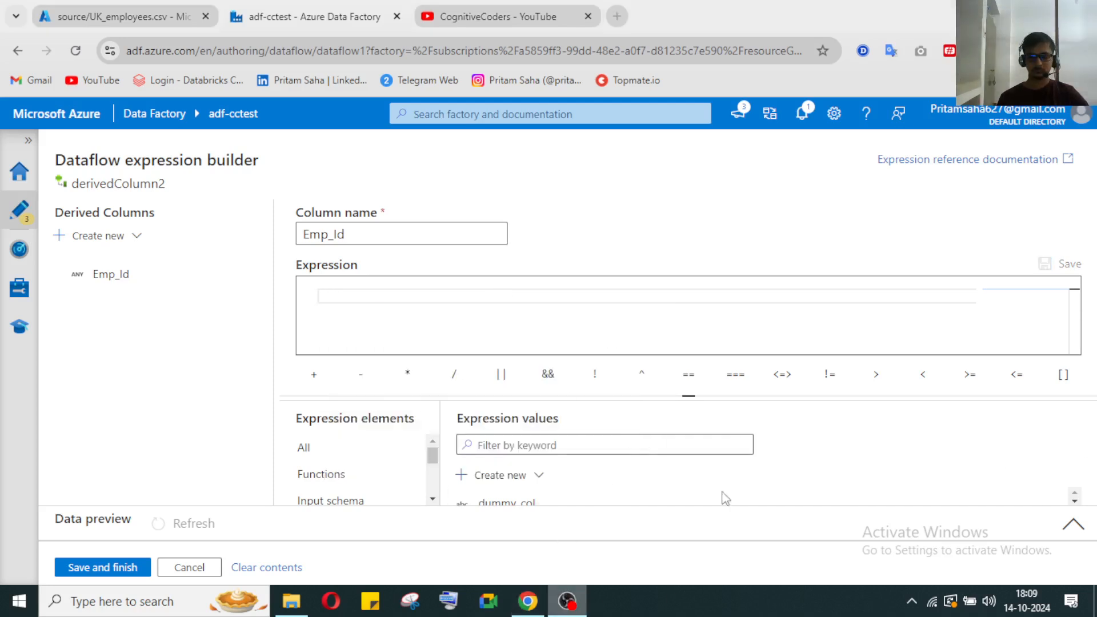
pyautogui.click(562, 601)
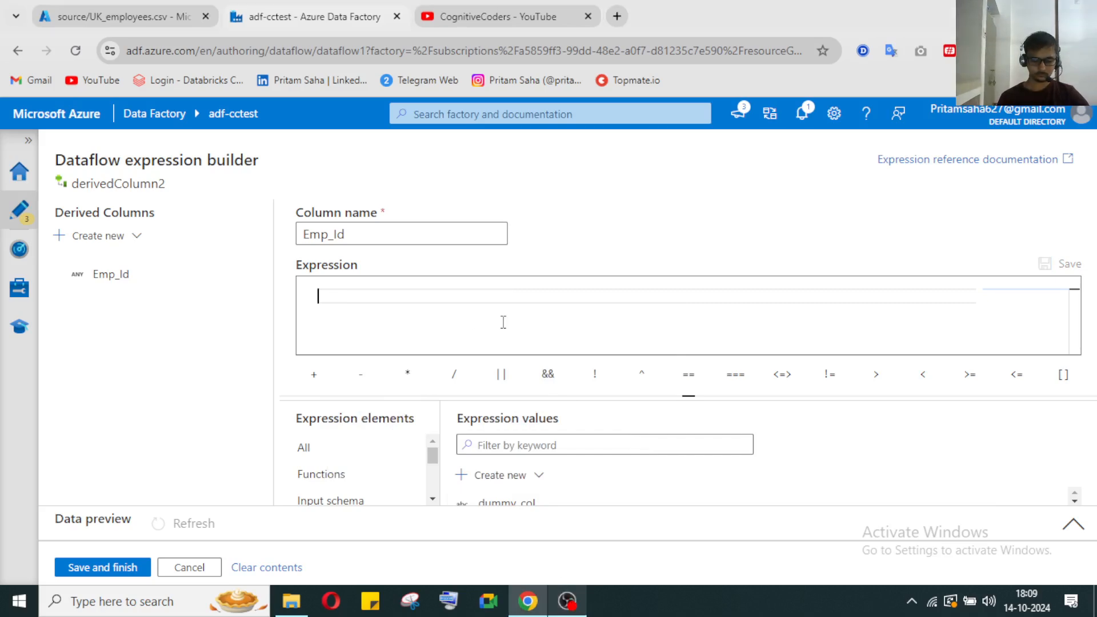
# Step: Insert the toInteger function in the Emp_Id expression and select its placeholder arguments
pyautogui.write('to')
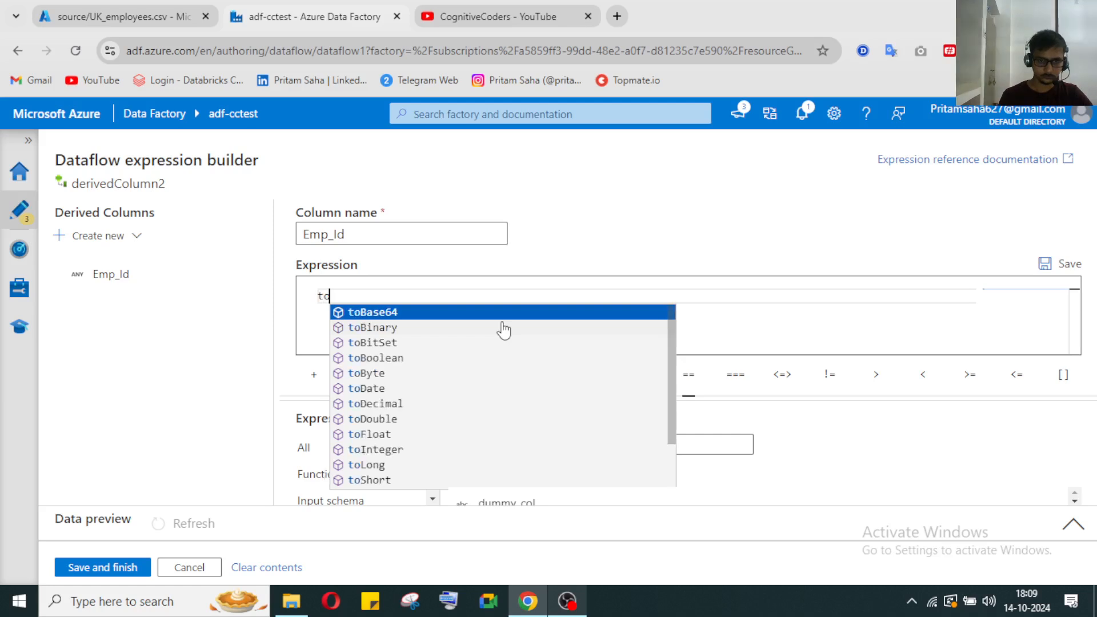
pyautogui.write('in')
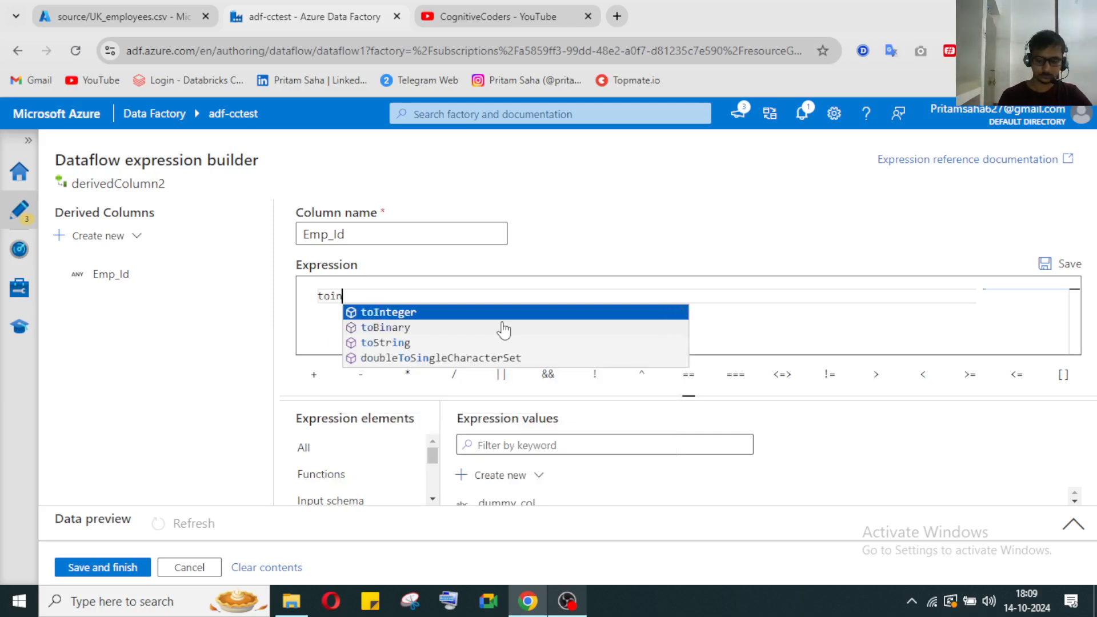
pyautogui.press('Return')
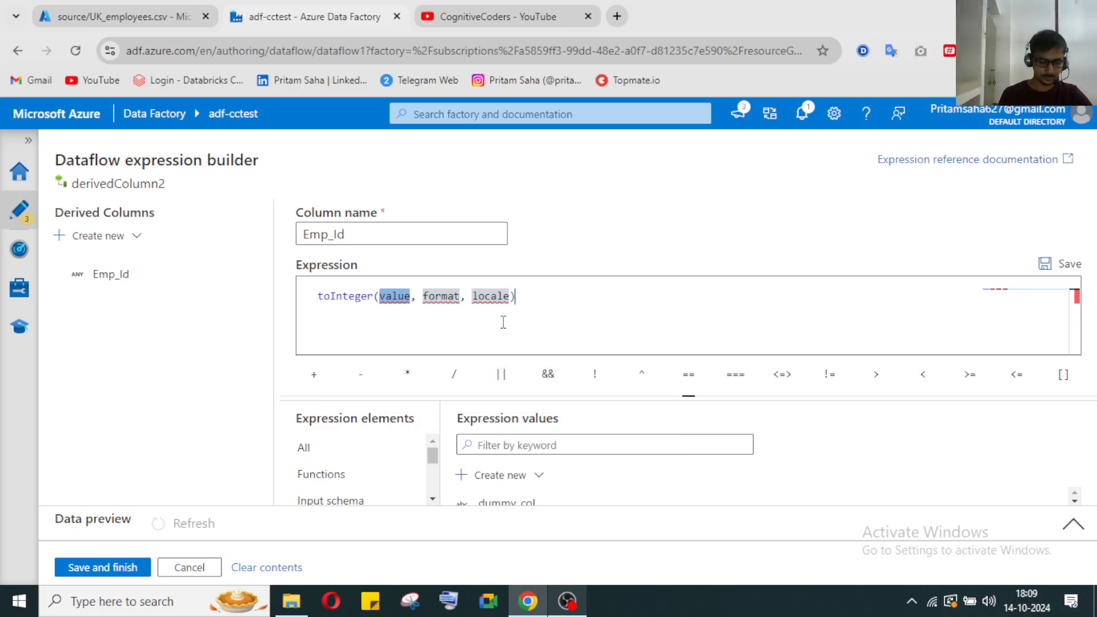
pyautogui.write('max')
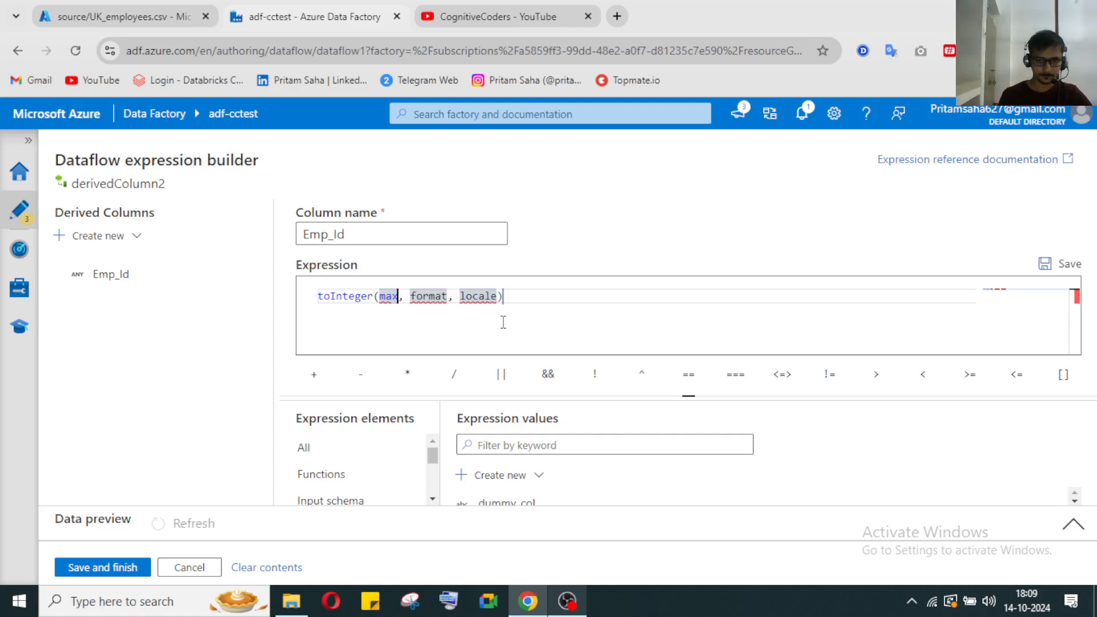
pyautogui.press('BackSpace')
pyautogui.press('BackSpace')
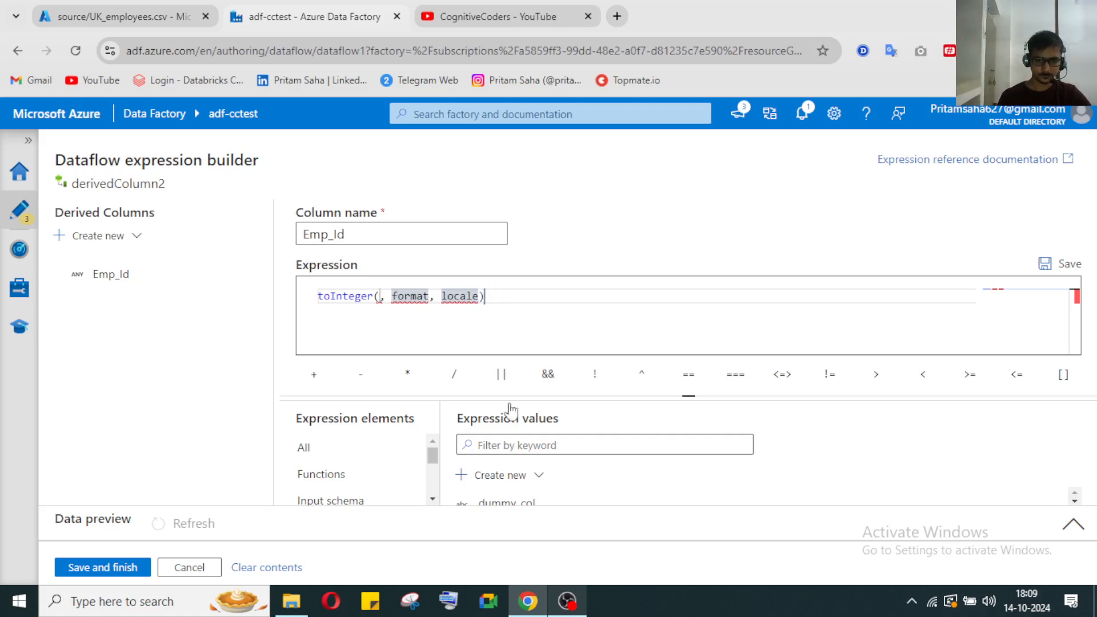
pyautogui.moveTo(483, 296); pyautogui.dragTo(379, 295)
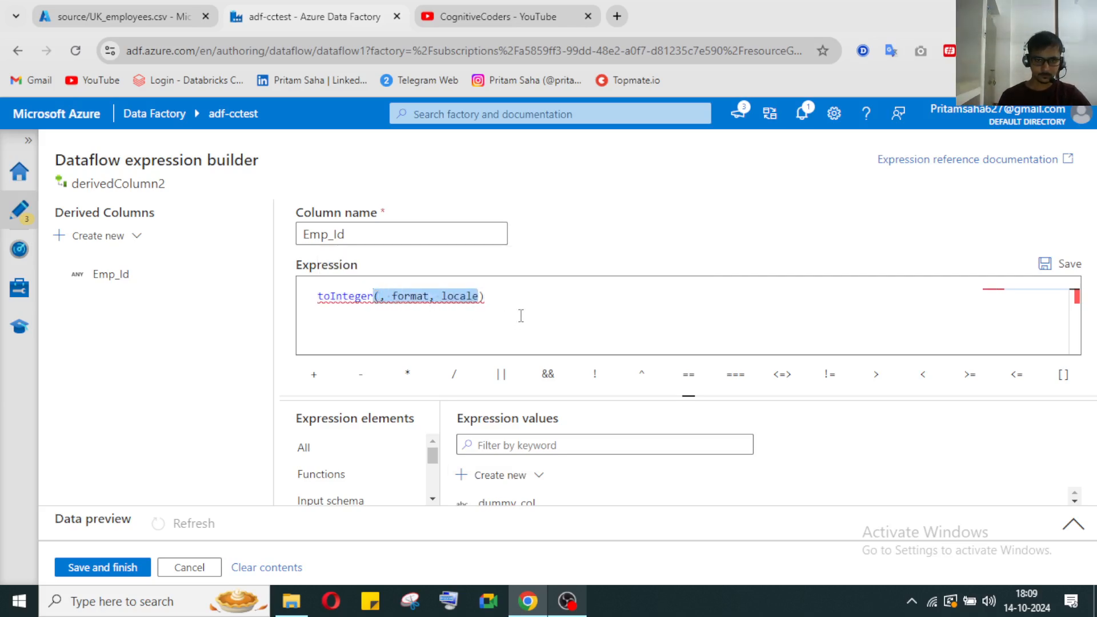
pyautogui.moveTo(513, 296); pyautogui.dragTo(327, 297)
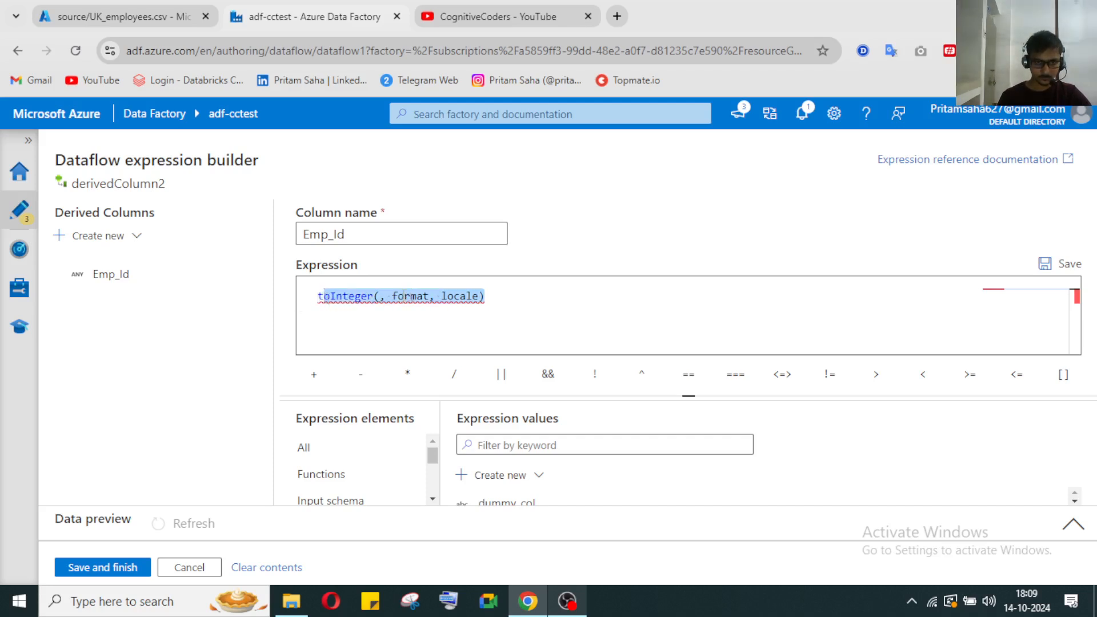
pyautogui.click(418, 297)
pyautogui.click(380, 296)
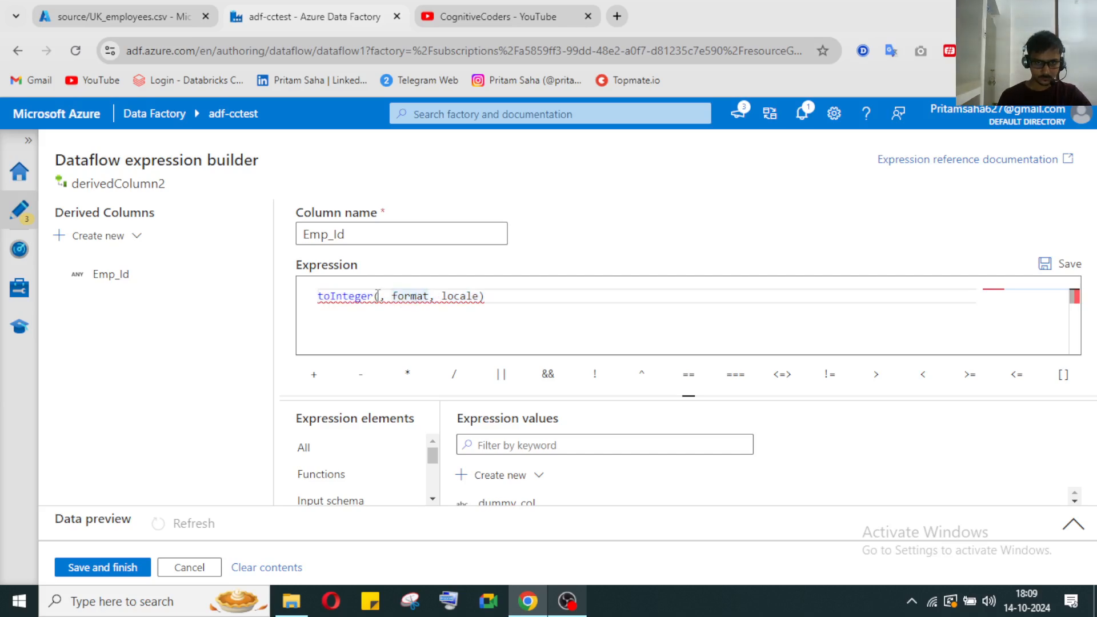
pyautogui.moveTo(380, 295); pyautogui.dragTo(484, 297)
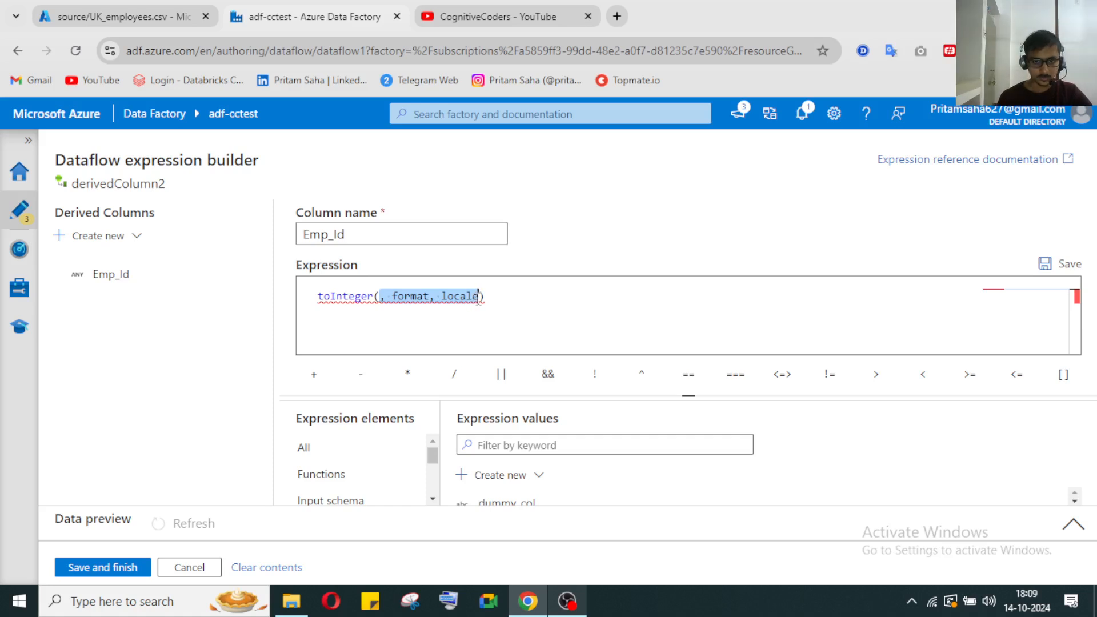
pyautogui.write('isD')
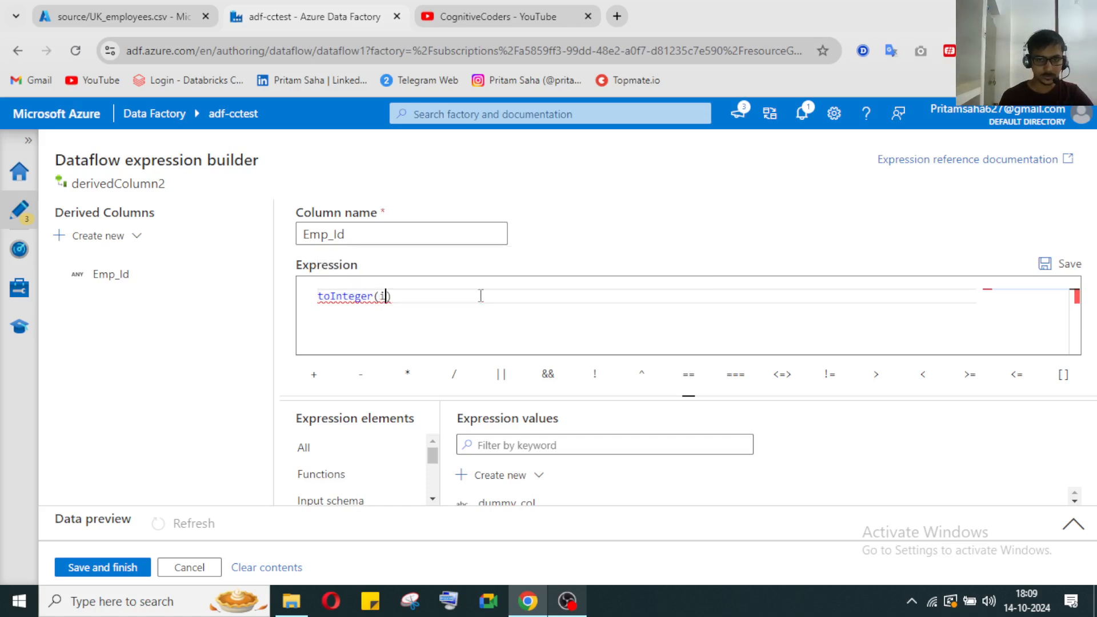
pyautogui.press('Return')
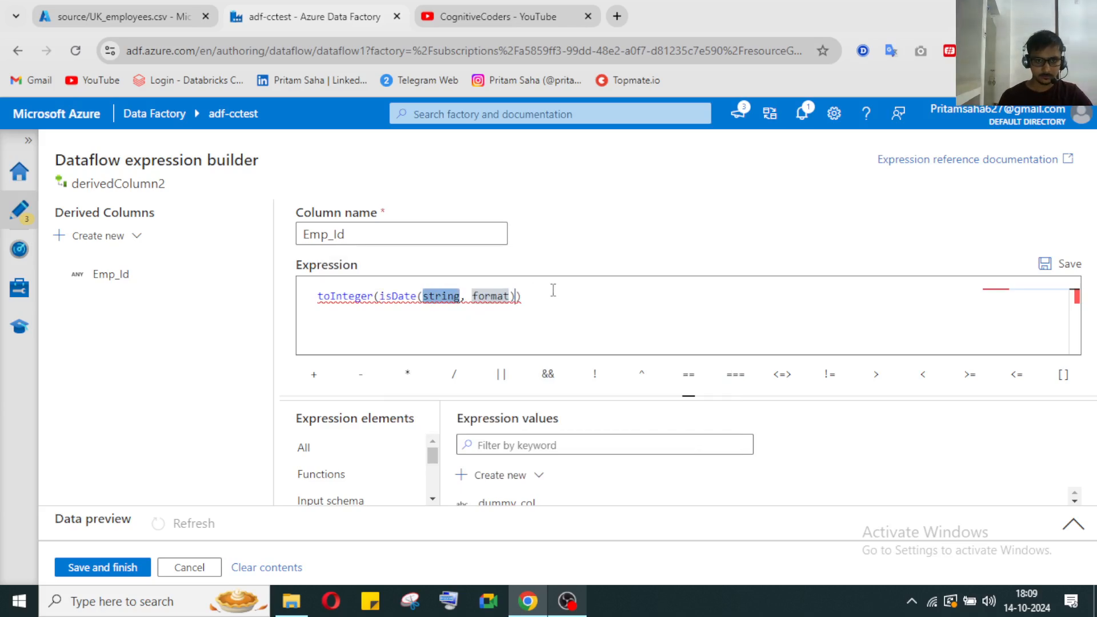
pyautogui.press('BackSpace')
pyautogui.press('BackSpace')
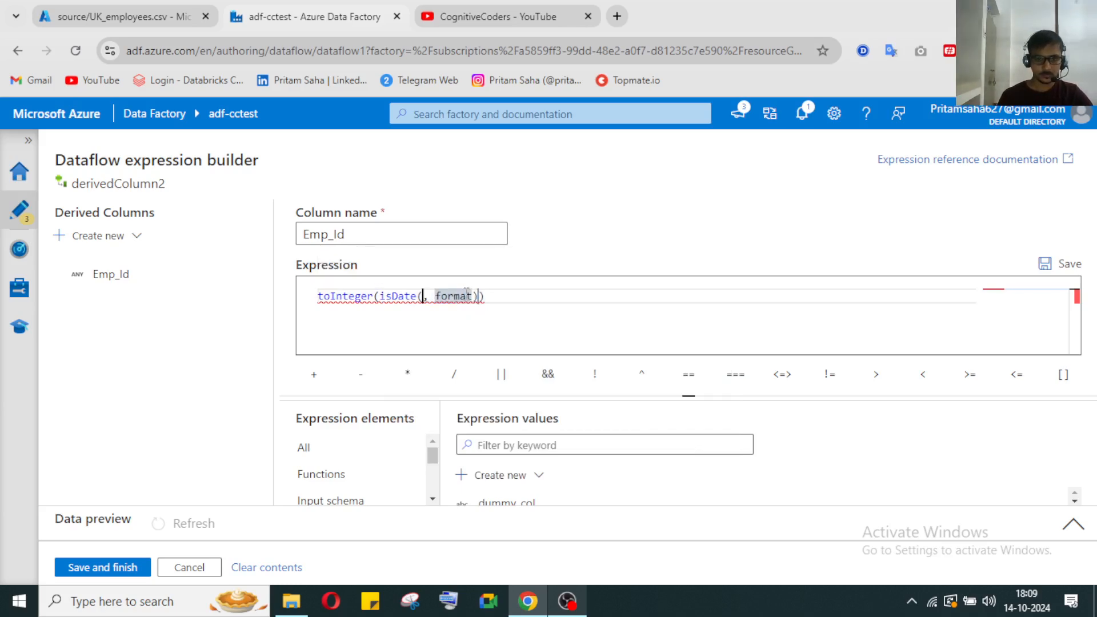
pyautogui.moveTo(419, 297); pyautogui.dragTo(467, 294)
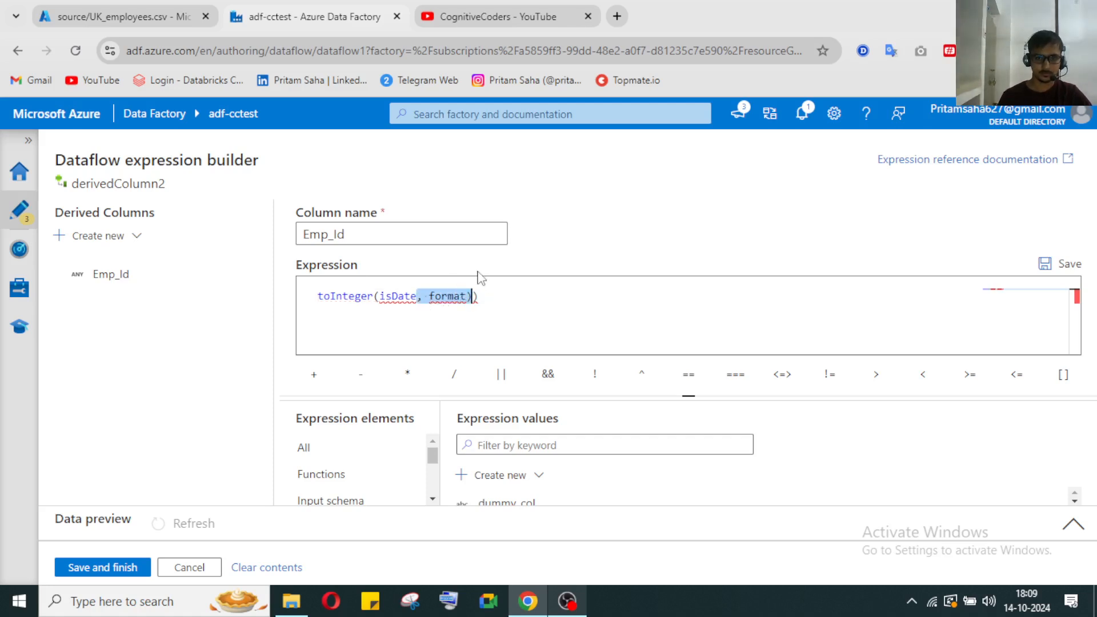
pyautogui.press('BackSpace')
pyautogui.press('BackSpace')
pyautogui.press('BackSpace')
pyautogui.press('BackSpace')
pyautogui.press('BackSpace')
pyautogui.press('BackSpace')
pyautogui.press('BackSpace')
# Step: Enter the Id column as toInteger's argument and append a plus sign with a second toInteger function
pyautogui.write('id')
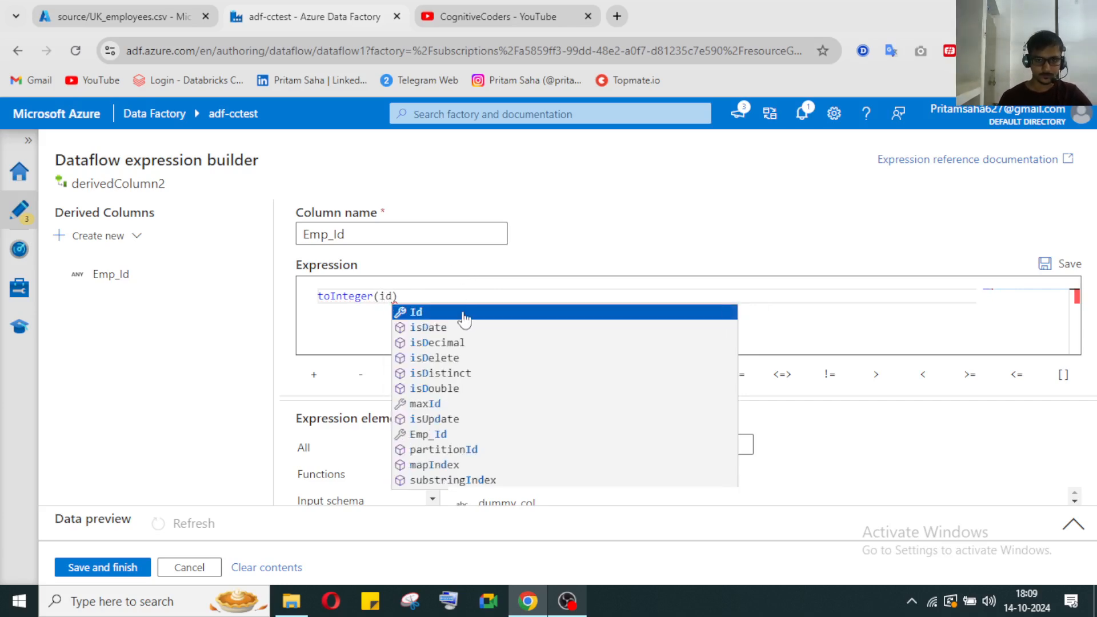
pyautogui.click(457, 314)
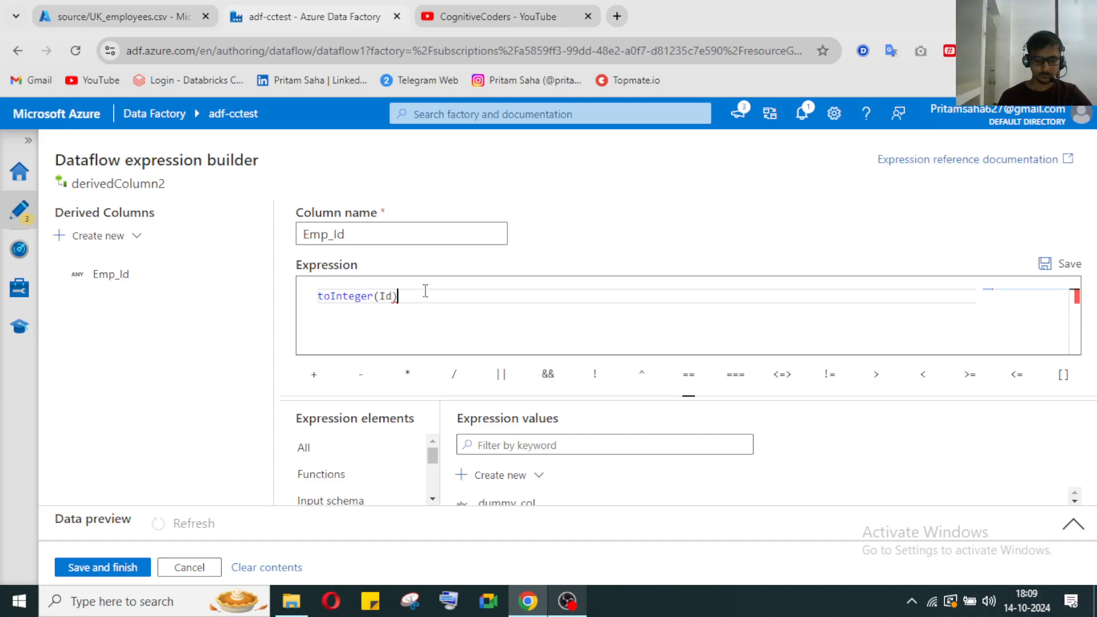
pyautogui.write('+ to')
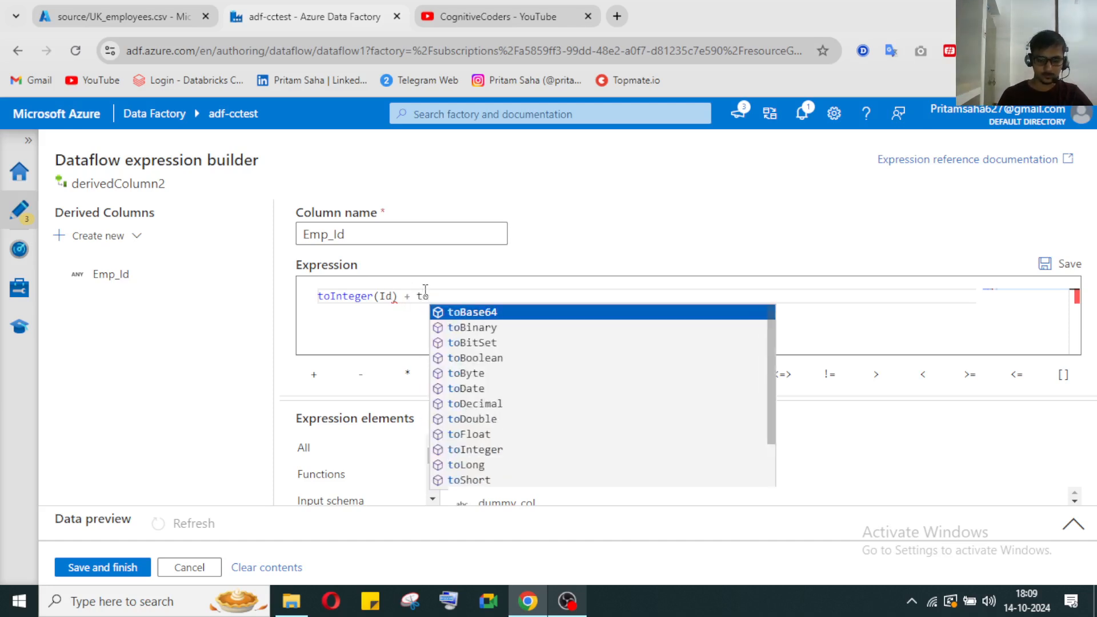
pyautogui.write('i')
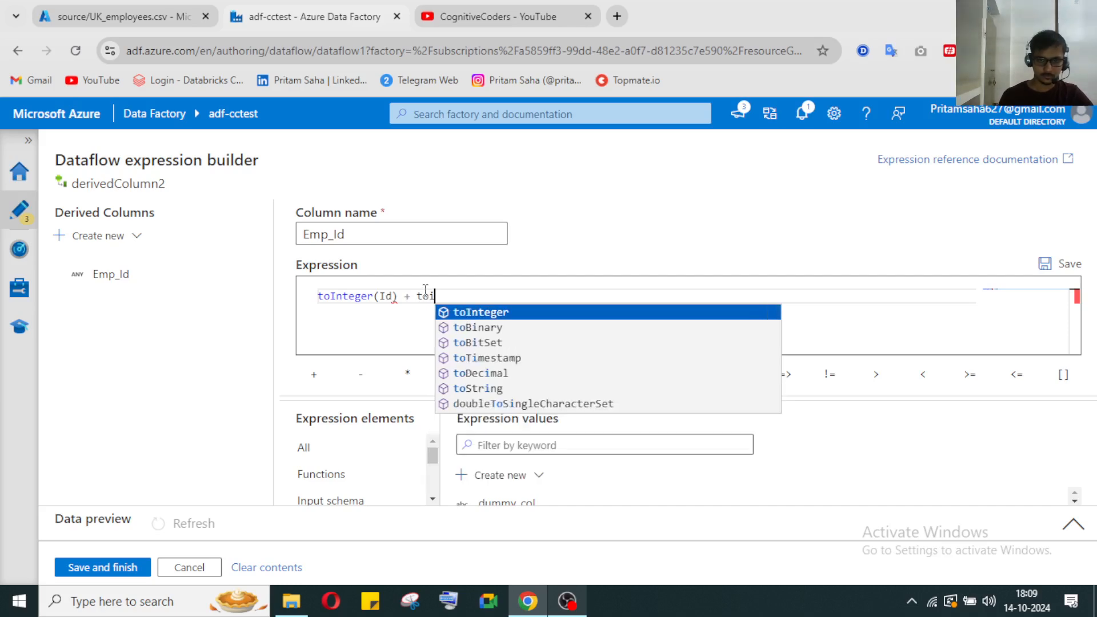
pyautogui.click(541, 313)
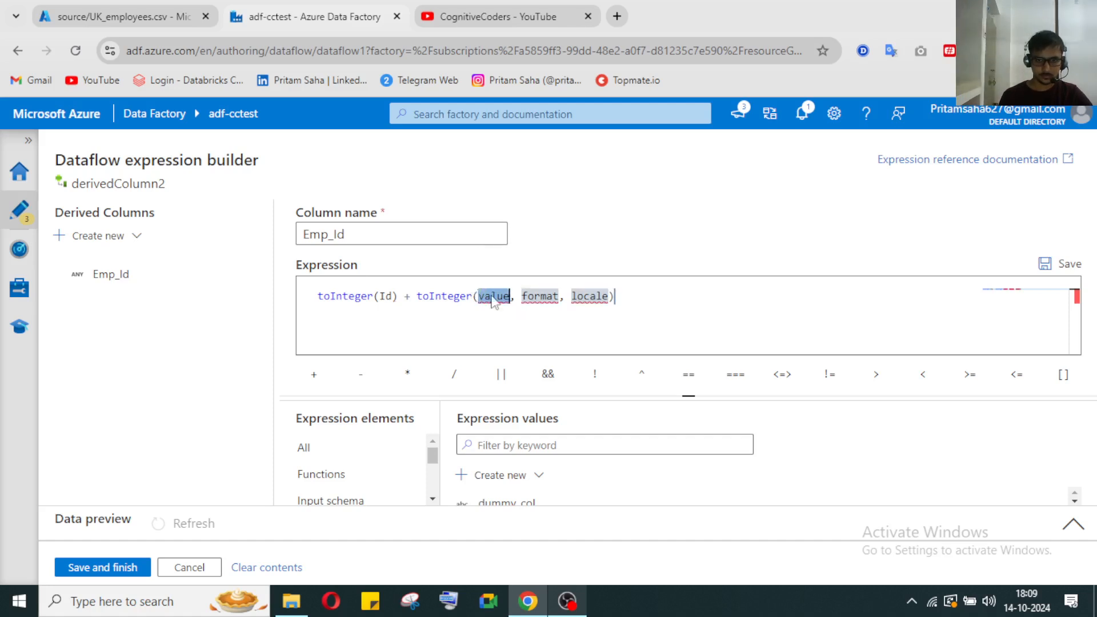
# Step: Replace the second toInteger's placeholder arguments with Emp_Id and save the expression toInteger(Id) + toInteger(Emp_Id)
pyautogui.moveTo(493, 296); pyautogui.dragTo(609, 296)
pyautogui.press('BackSpace')
pyautogui.press('BackSpace')
pyautogui.press('BackSpace')
pyautogui.press('BackSpace')
pyautogui.press('BackSpace')
pyautogui.press('BackSpace')
pyautogui.press('BackSpace')
pyautogui.press('BackSpace')
pyautogui.press('BackSpace')
pyautogui.press('BackSpace')
pyautogui.press('BackSpace')
pyautogui.press('BackSpace')
pyautogui.press('BackSpace')
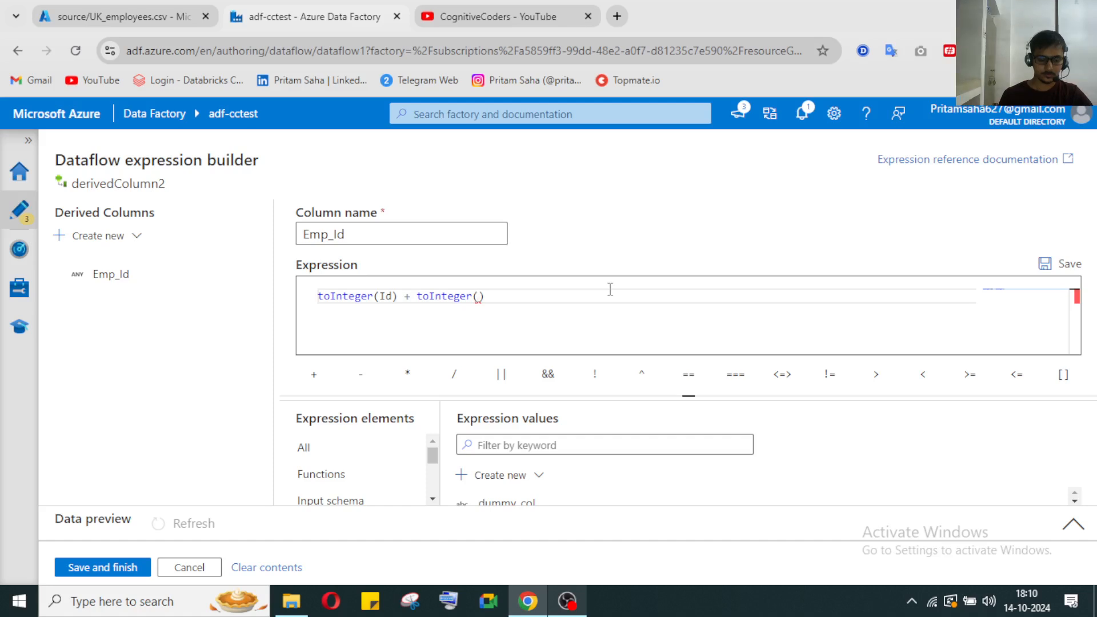
pyautogui.write('Emp')
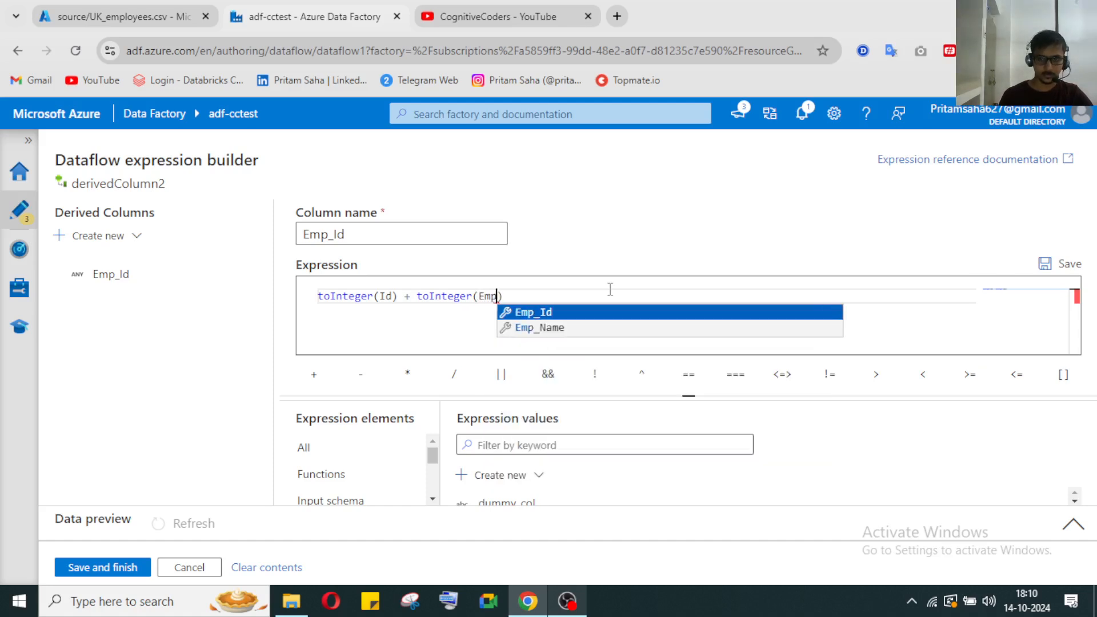
pyautogui.click(575, 313)
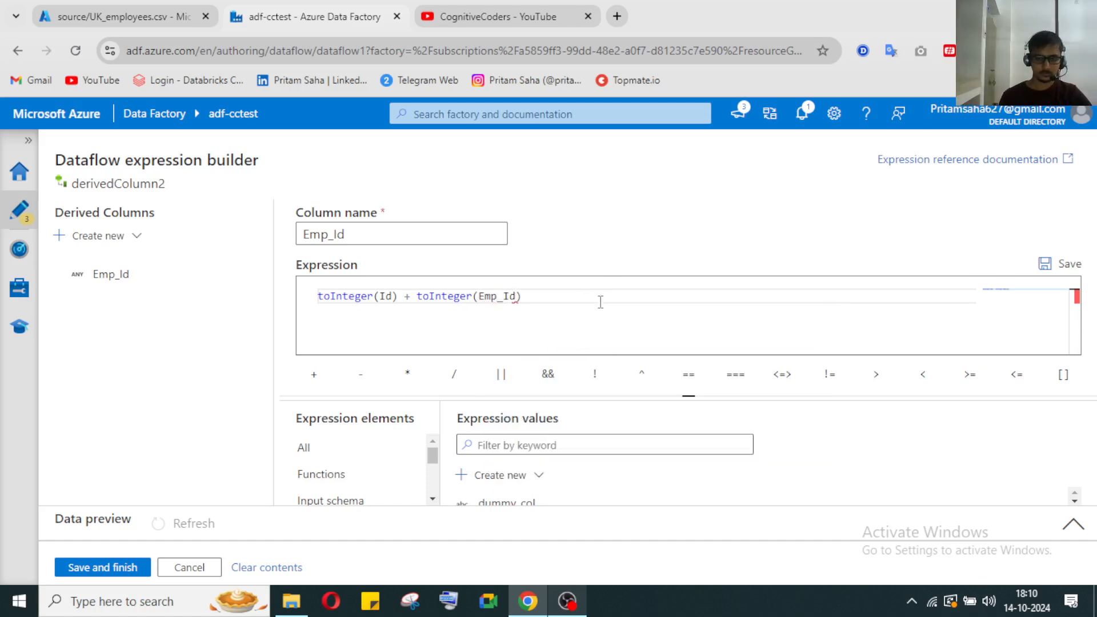
pyautogui.click(142, 567)
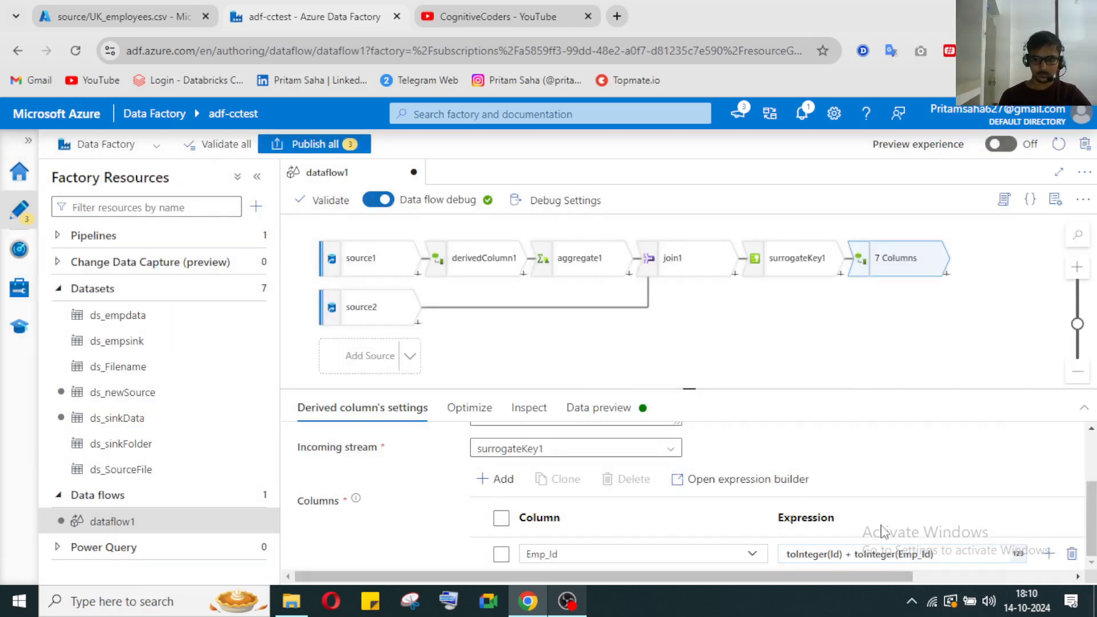
# Step: Refresh derivedColumn2's data preview and examine the calculated Emp_Id values alongside maxId and Id
pyautogui.click(606, 409)
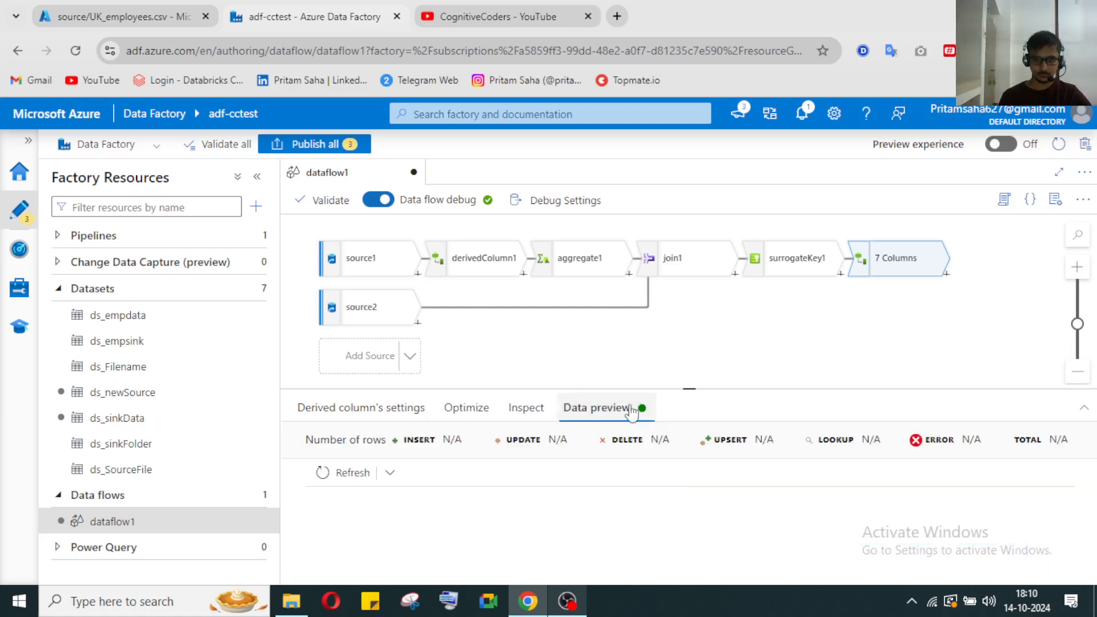
pyautogui.click(348, 471)
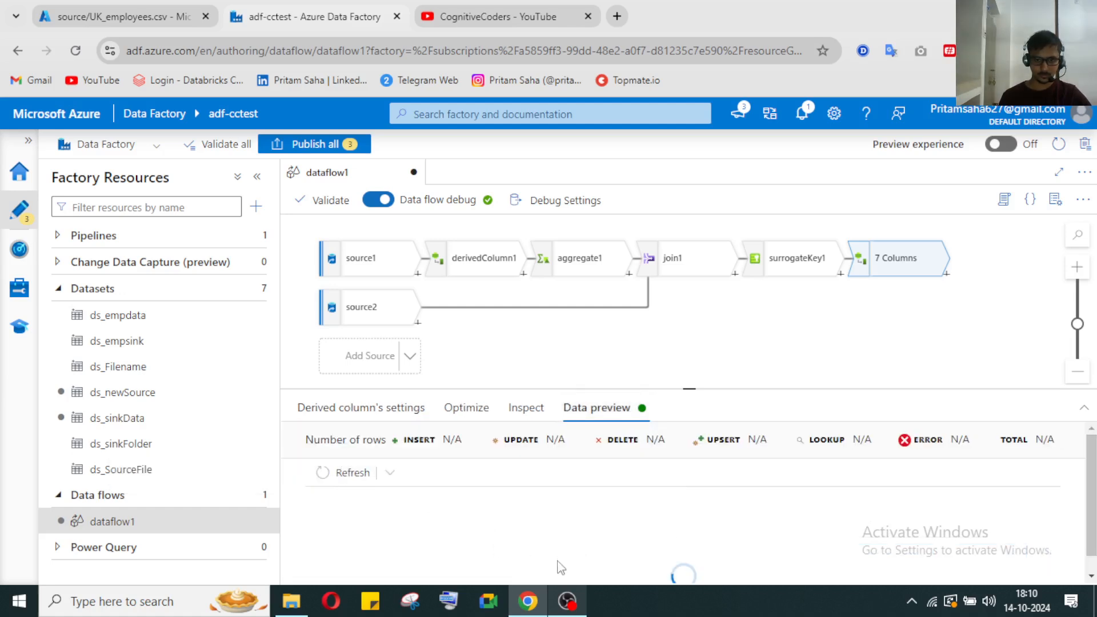
pyautogui.click(581, 613)
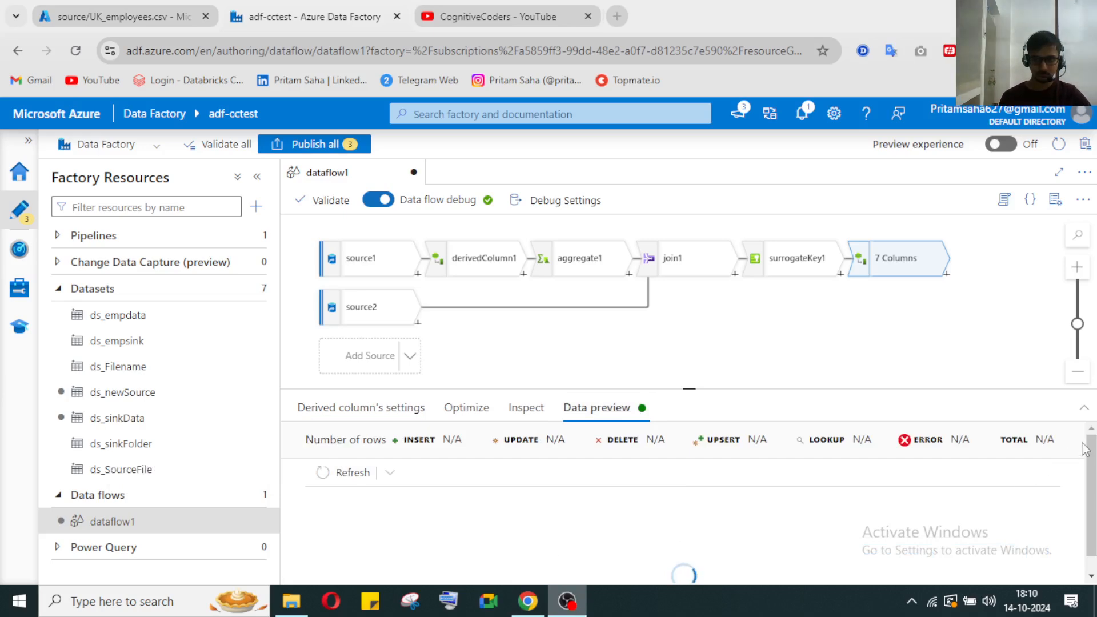
pyautogui.click(571, 612)
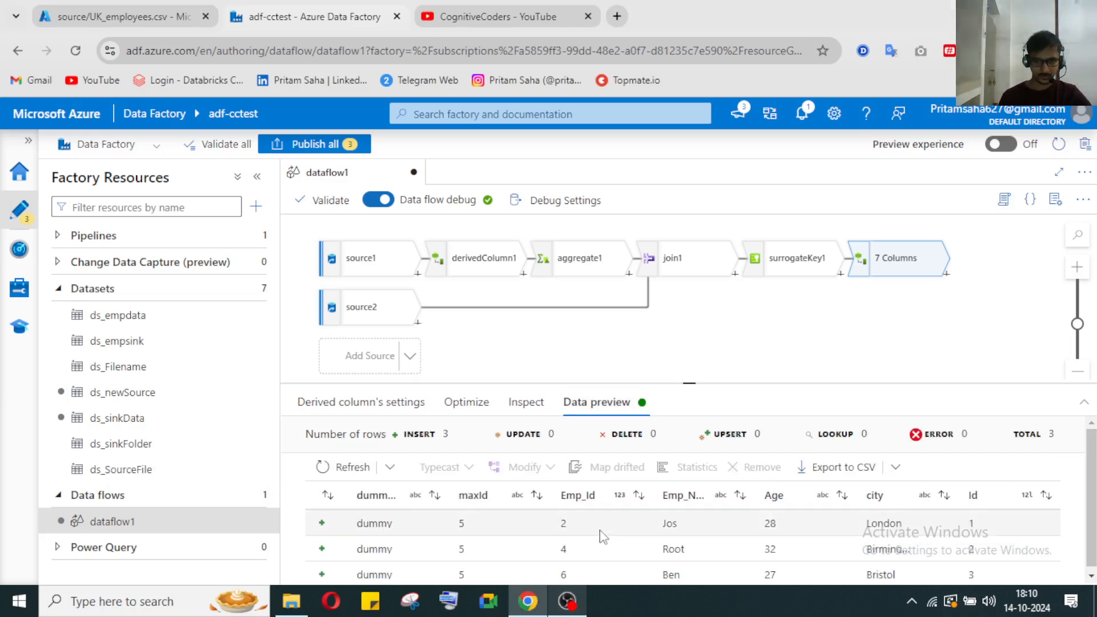
# Step: Replace Emp_Id with maxId in derivedColumn2's expression so that it reads toInteger(Id) + toInteger(maxId)
pyautogui.scroll(-2, 577, 535)
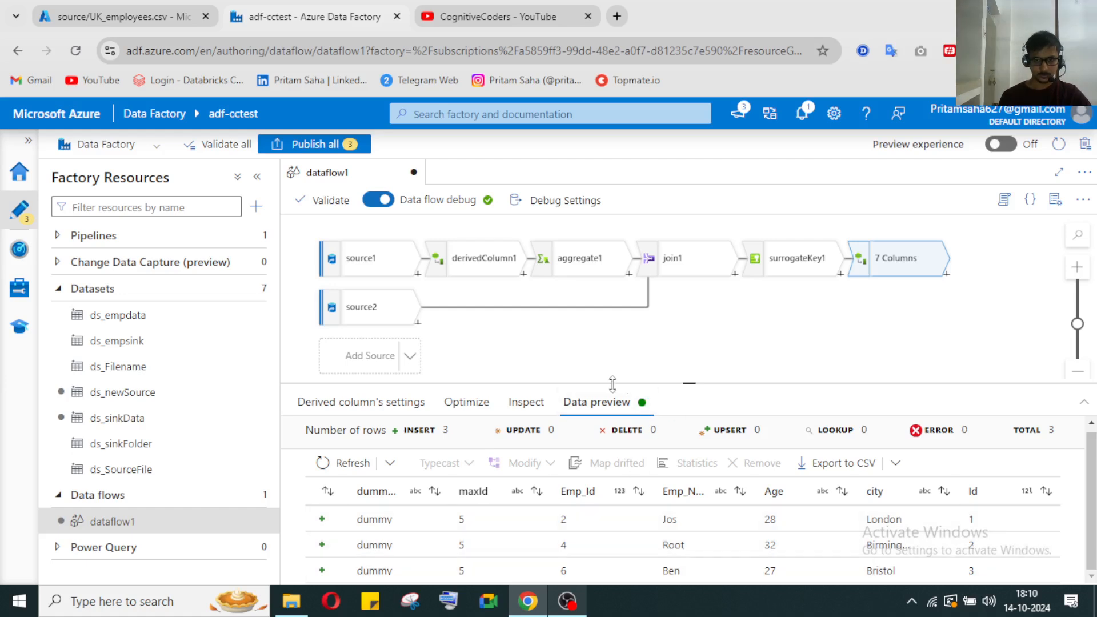
pyautogui.click(332, 403)
pyautogui.scroll(-2, 753, 531)
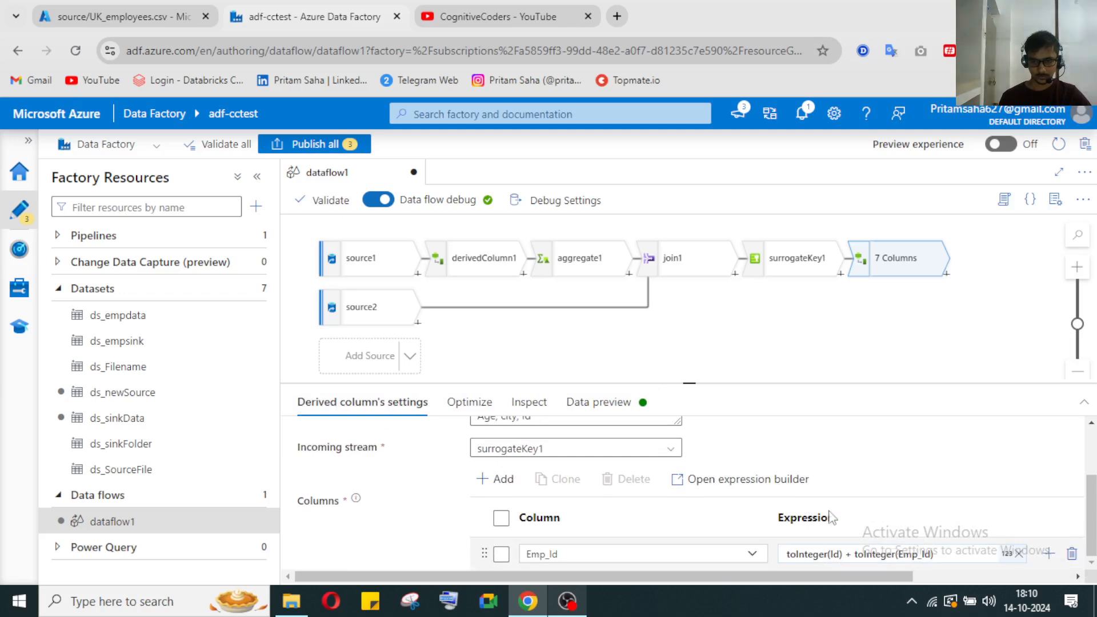
pyautogui.click(580, 407)
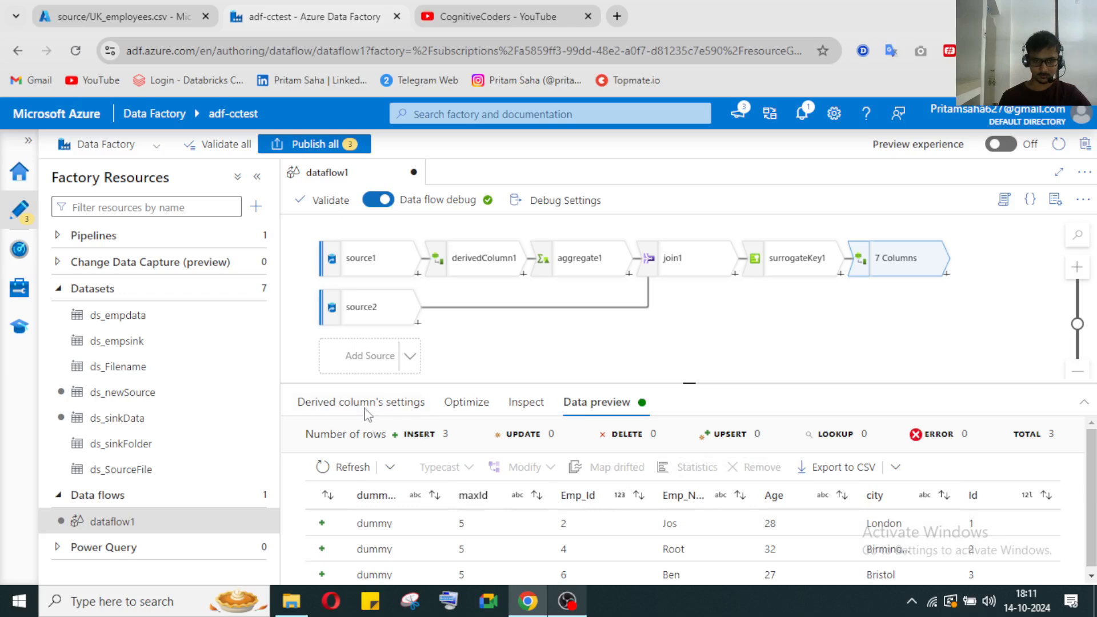
pyautogui.click(394, 407)
pyautogui.scroll(-3, 868, 556)
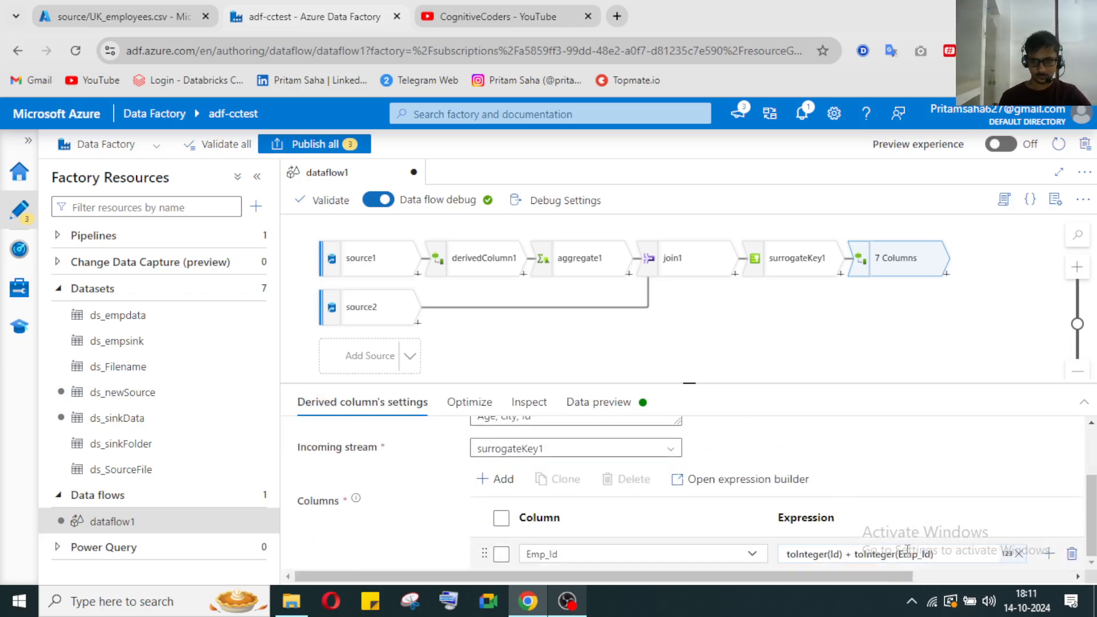
pyautogui.doubleClick(911, 553)
pyautogui.write('maxId')
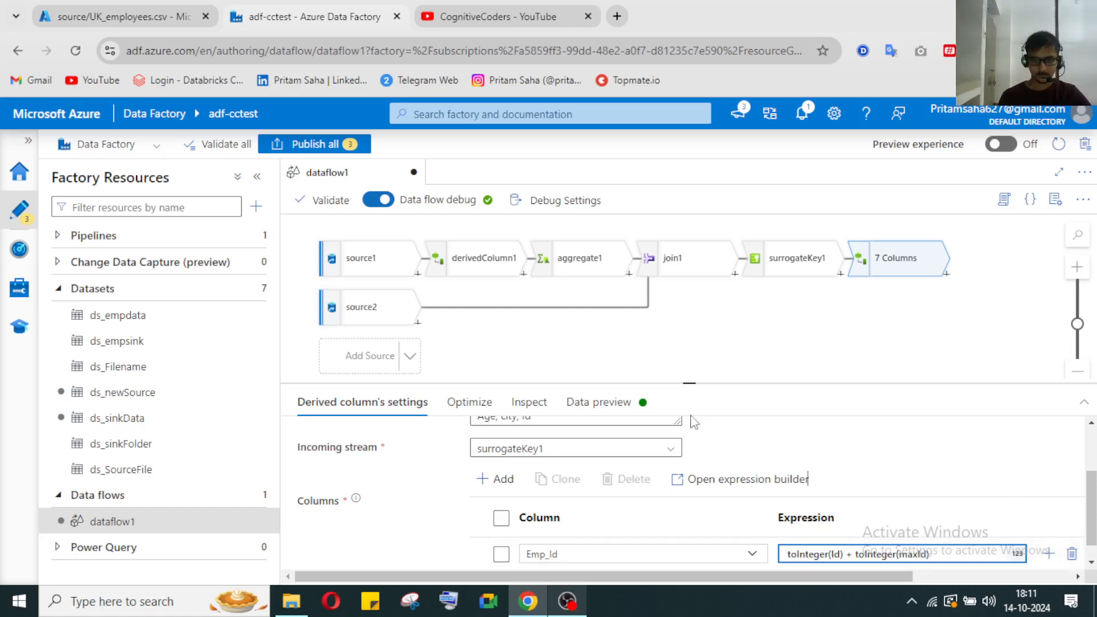
# Step: Refresh derivedColumn2's data preview and check the Emp_Id values calculated from maxId and Id
pyautogui.click(610, 401)
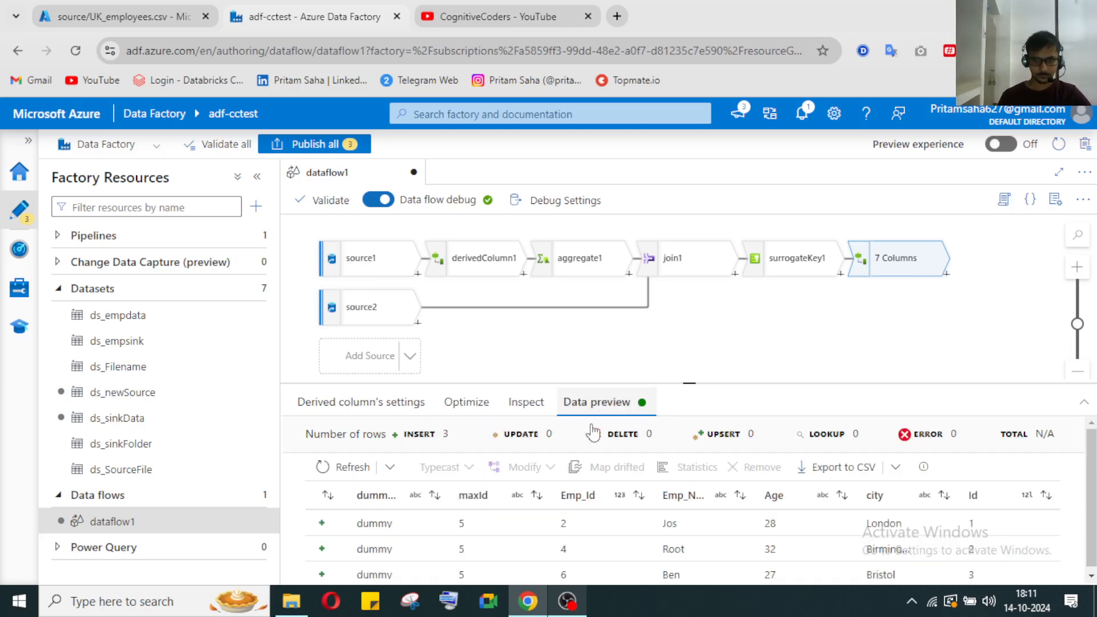
pyautogui.click(337, 474)
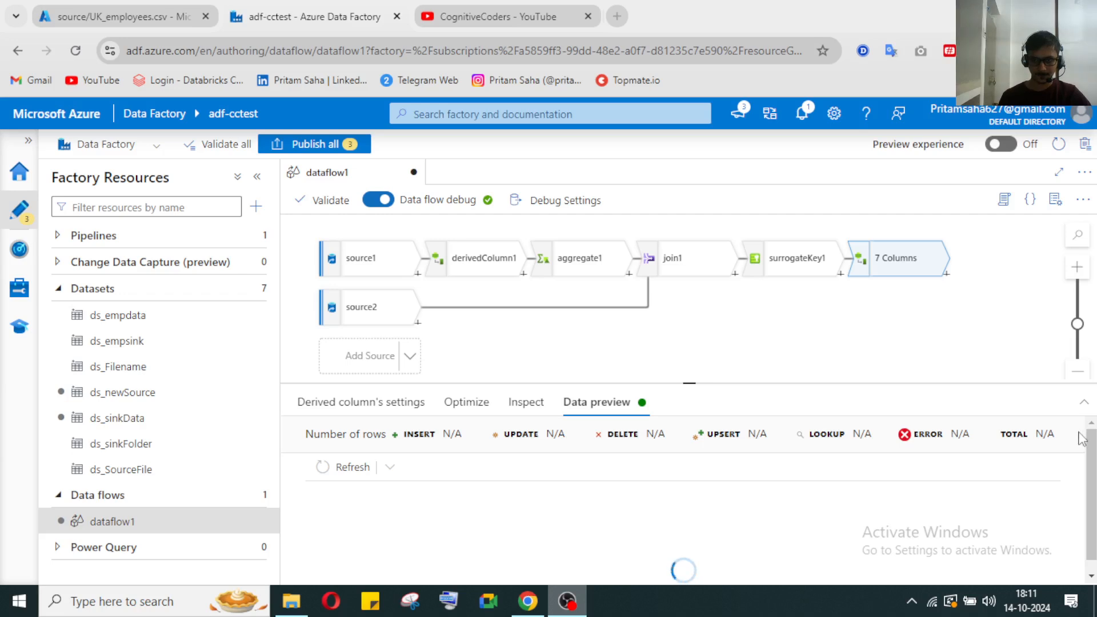
pyautogui.scroll(-1, 673, 525)
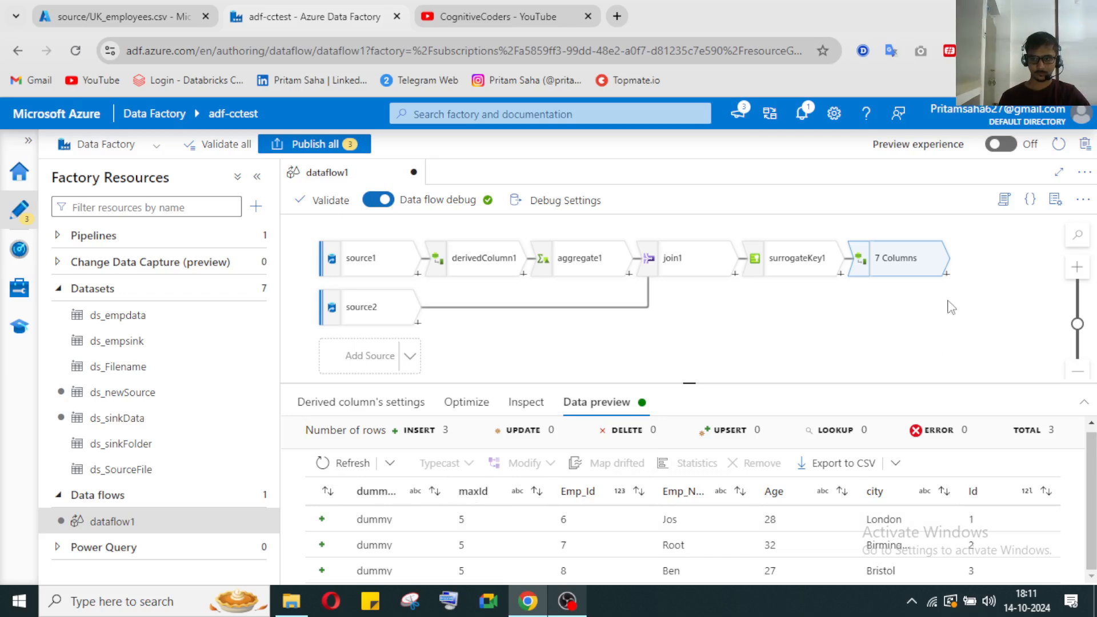
# Step: Add a Select transformation after derivedColumn2 and bring up its column mappings
pyautogui.click(946, 274)
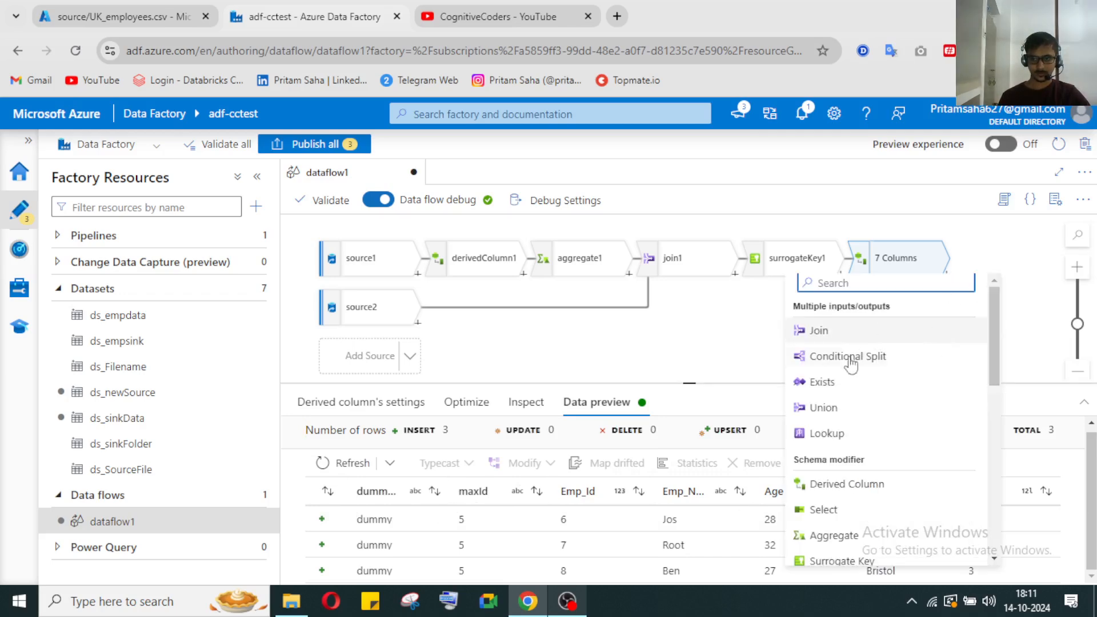
pyautogui.scroll(-2, 834, 422)
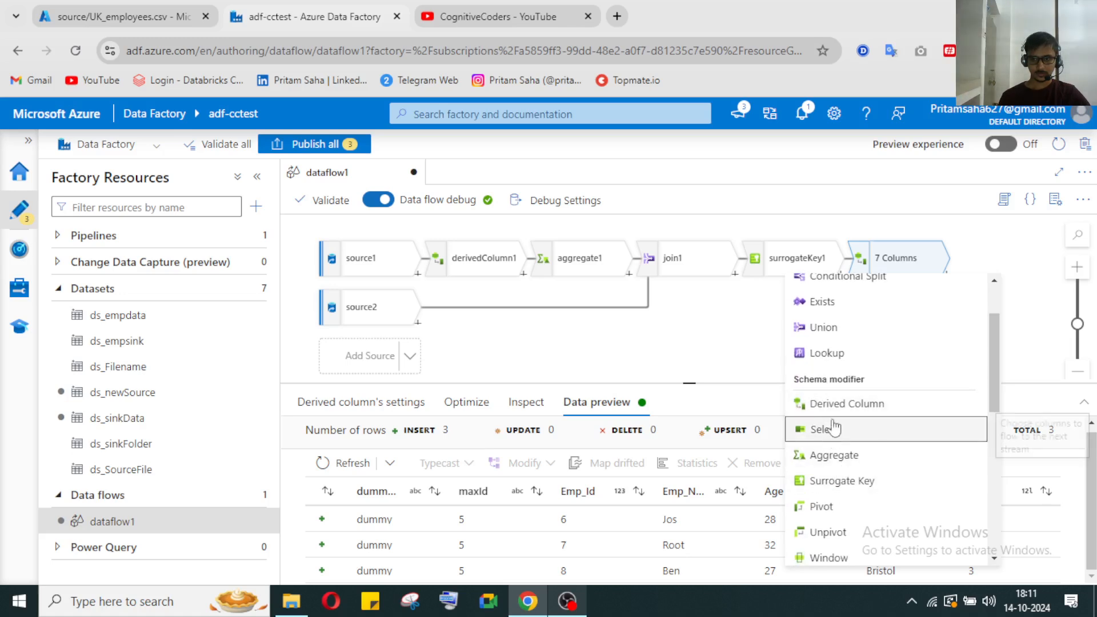
pyautogui.click(826, 429)
pyautogui.scroll(-5, 548, 509)
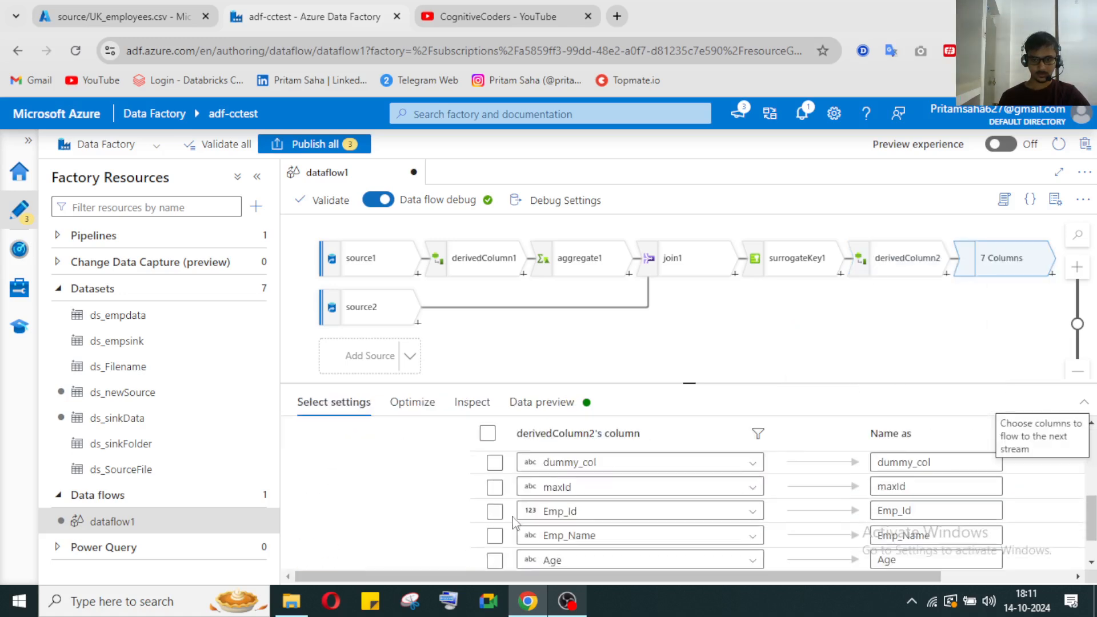
# Step: Mark the Emp_Id, Emp_Name, Age and city mappings in the Select transformation
pyautogui.scroll(2, 581, 497)
pyautogui.scroll(1, 551, 496)
pyautogui.scroll(-1, 526, 496)
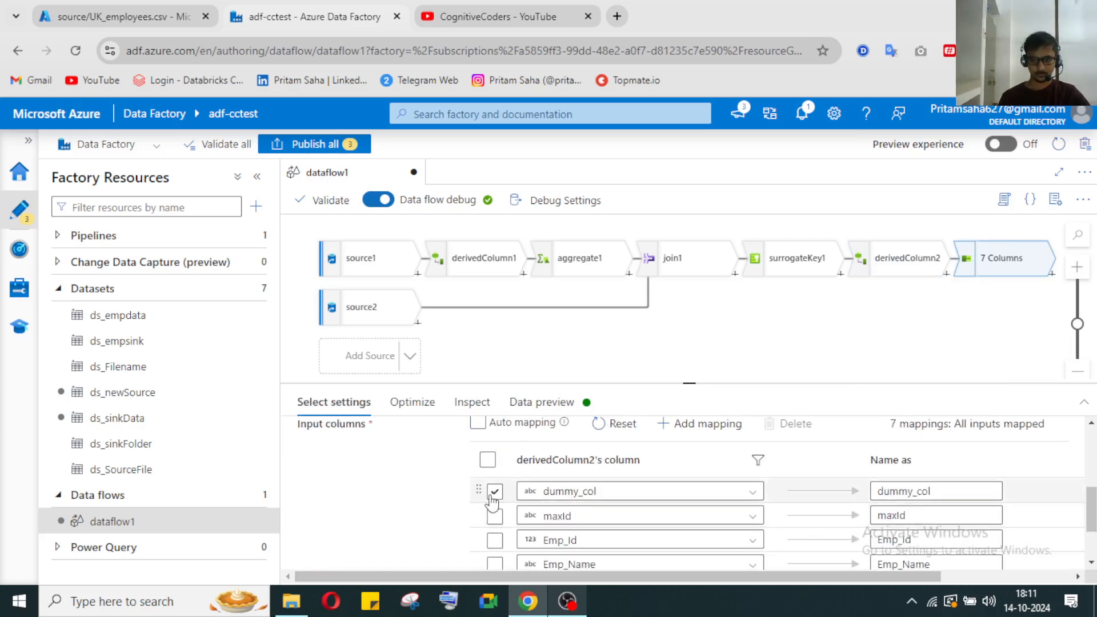
pyautogui.scroll(-2, 493, 502)
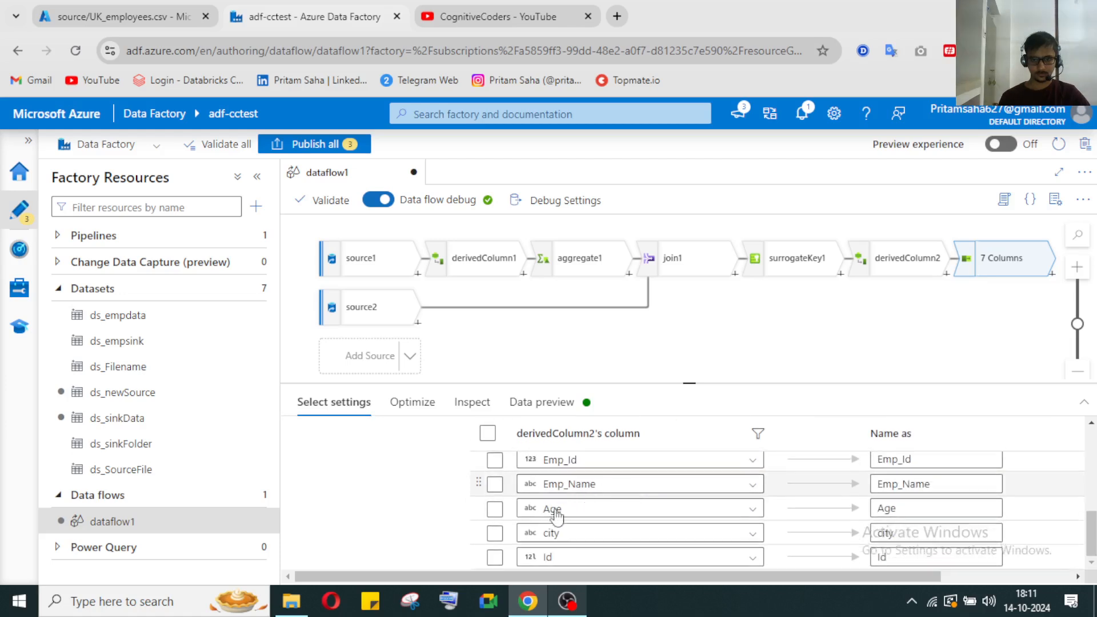
pyautogui.click(495, 461)
pyautogui.scroll(1, 578, 497)
pyautogui.scroll(-1, 578, 514)
pyautogui.click(494, 485)
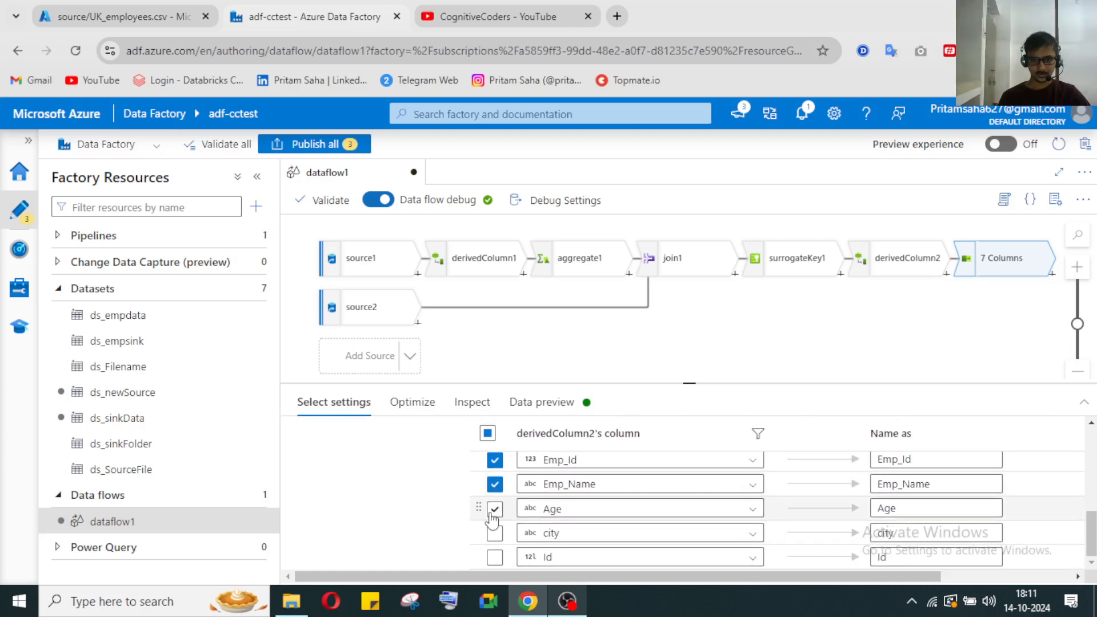
pyautogui.scroll(2, 612, 521)
pyautogui.scroll(-2, 611, 521)
pyautogui.scroll(2, 611, 522)
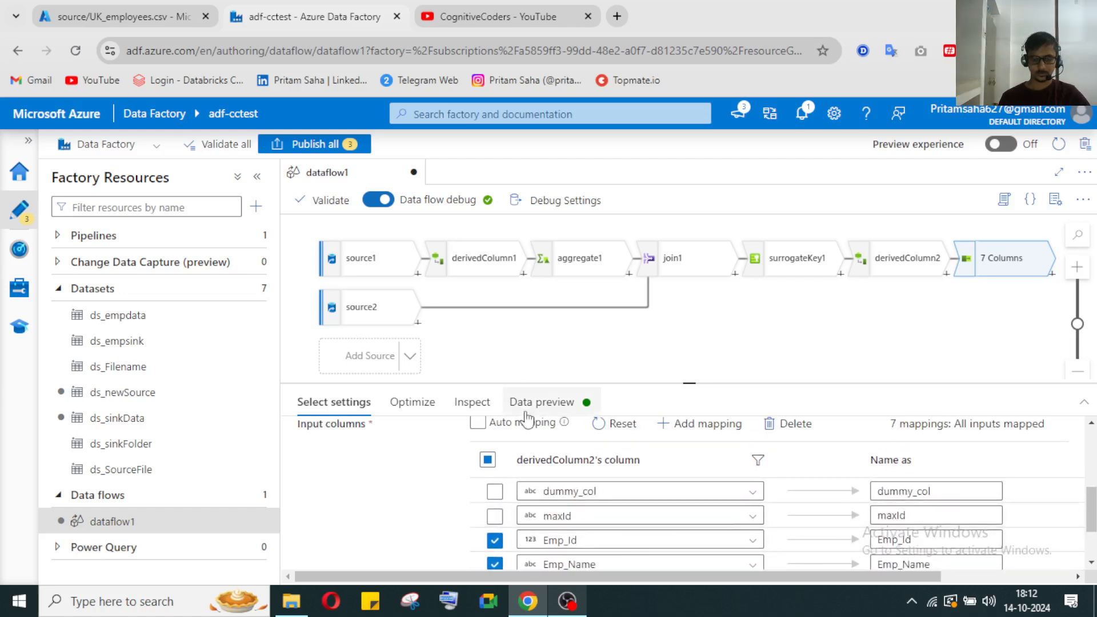
# Step: Check the columns in source1's data preview against the mappings marked in select1
pyautogui.click(362, 266)
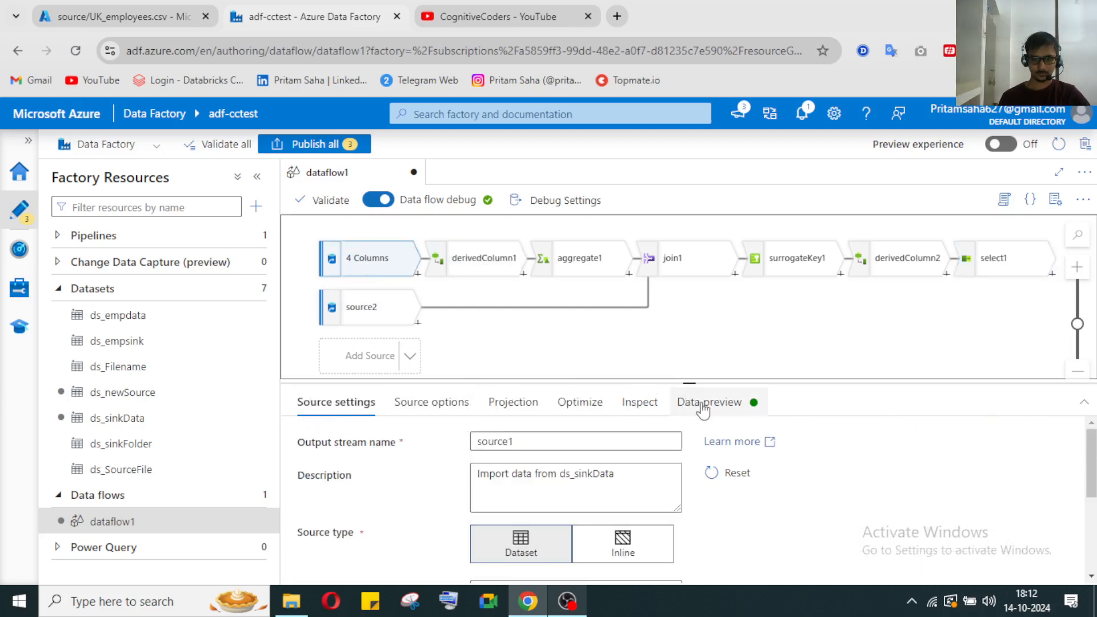
pyautogui.click(709, 402)
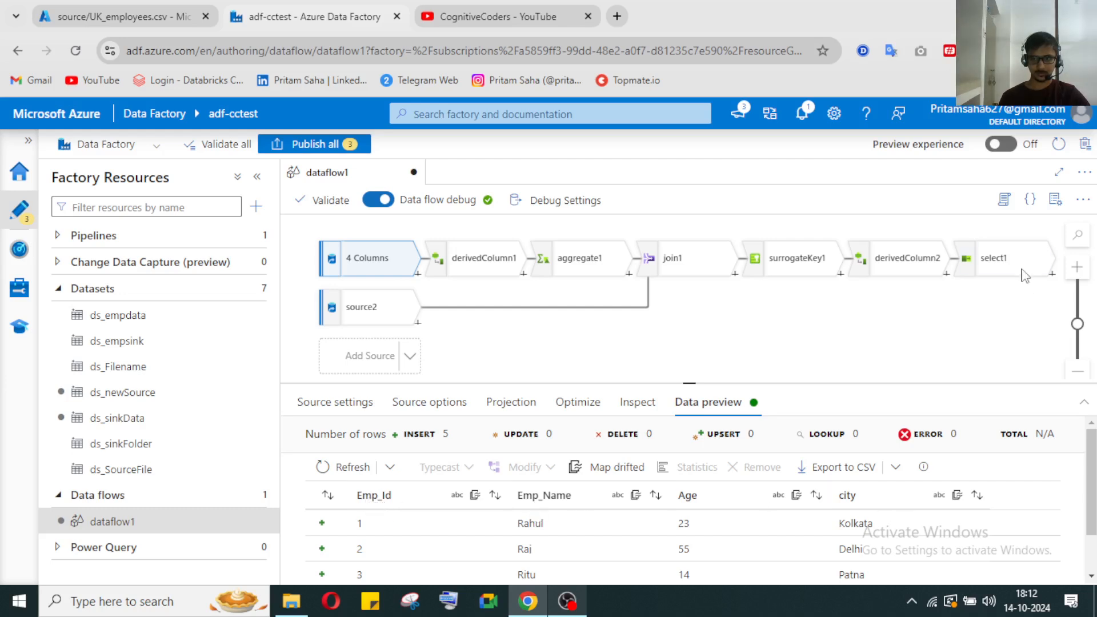
pyautogui.click(1005, 264)
pyautogui.scroll(-5, 605, 566)
pyautogui.scroll(-2, 606, 565)
pyautogui.scroll(4, 594, 534)
pyautogui.scroll(-4, 603, 536)
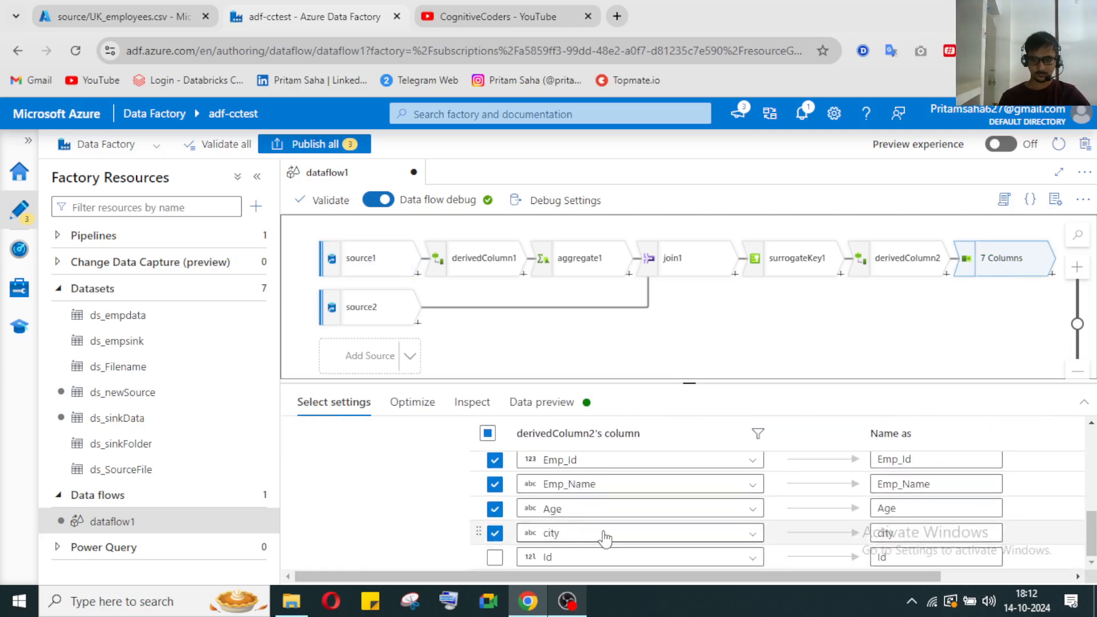
pyautogui.scroll(5, 606, 538)
# Step: Refresh select1's data preview and enlarge the preview area to check which columns are output
pyautogui.click(542, 402)
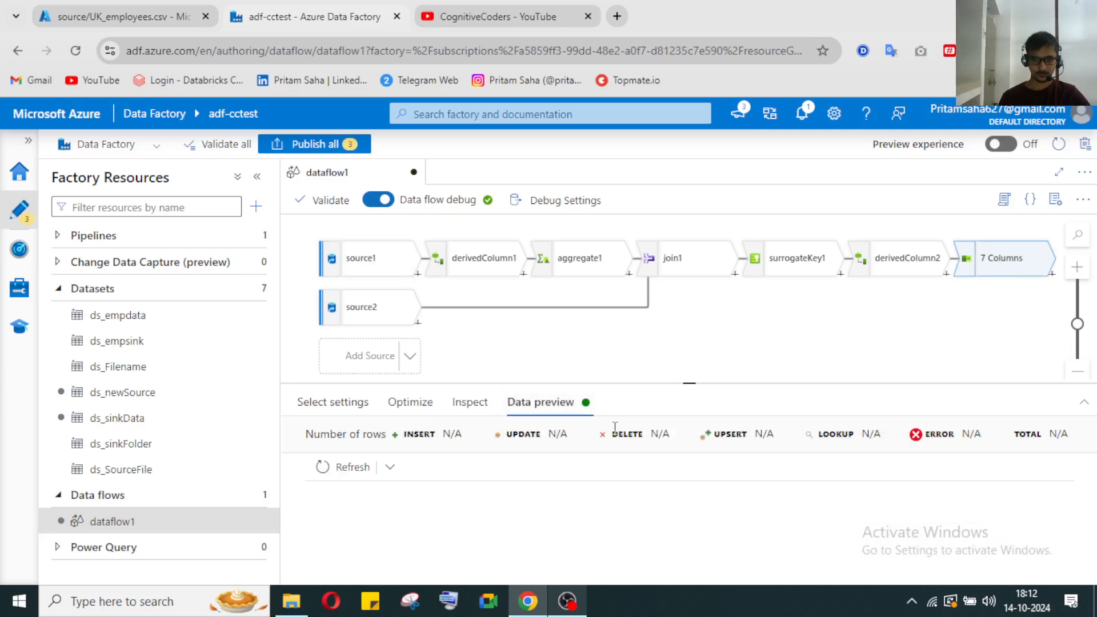
pyautogui.click(349, 468)
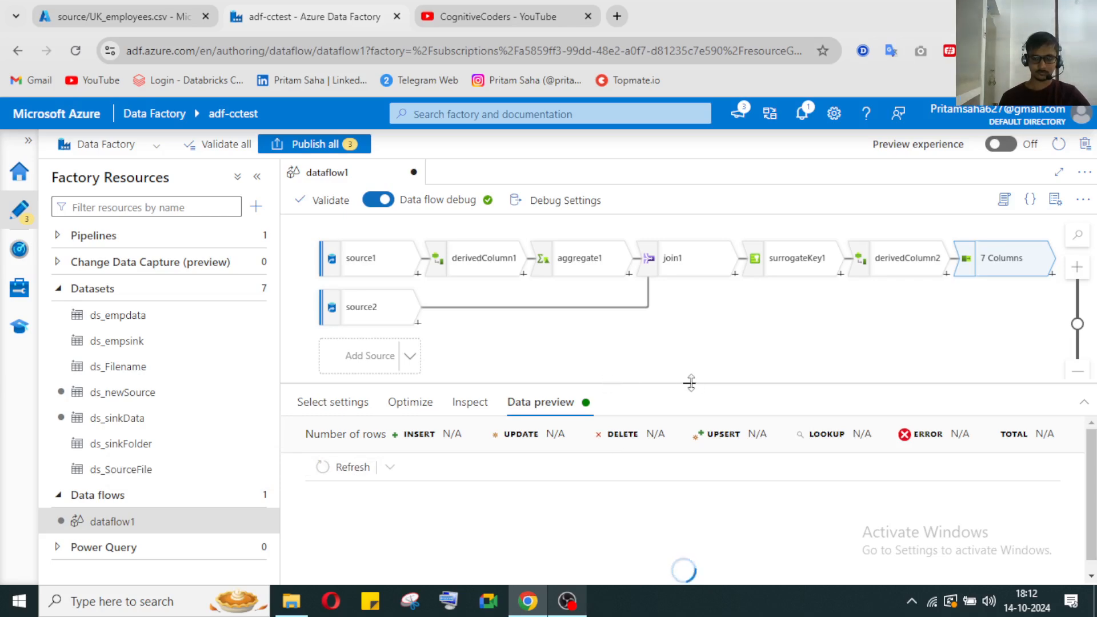
pyautogui.moveTo(689, 387); pyautogui.dragTo(687, 378)
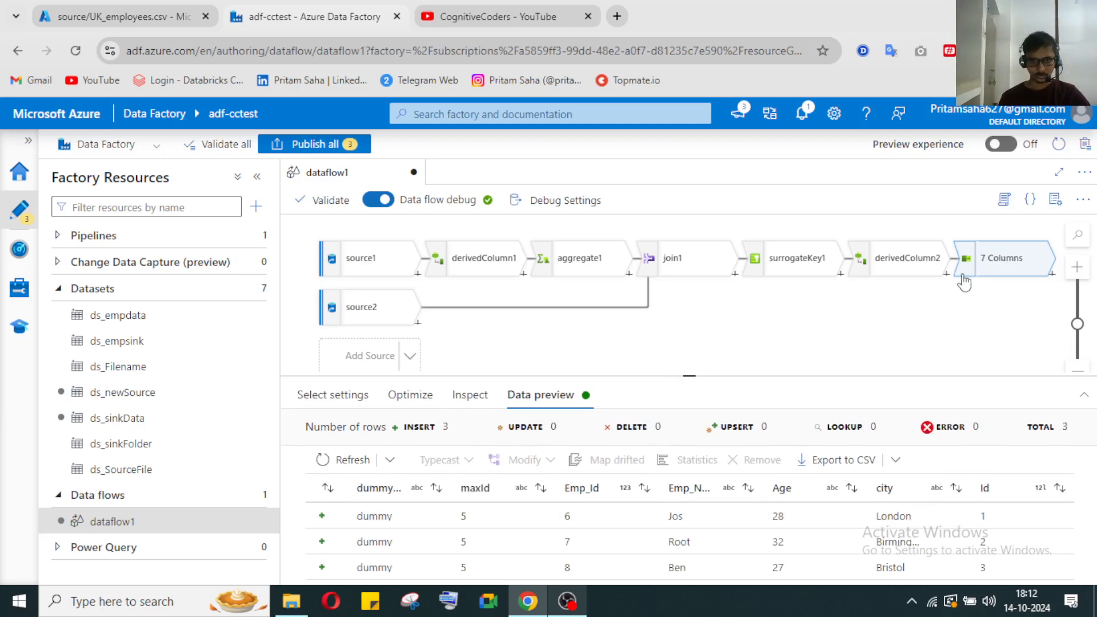
# Step: Return to select1's column mappings and clear the marks from Emp_Id, Emp_Name and Age
pyautogui.click(348, 402)
pyautogui.scroll(-5, 563, 500)
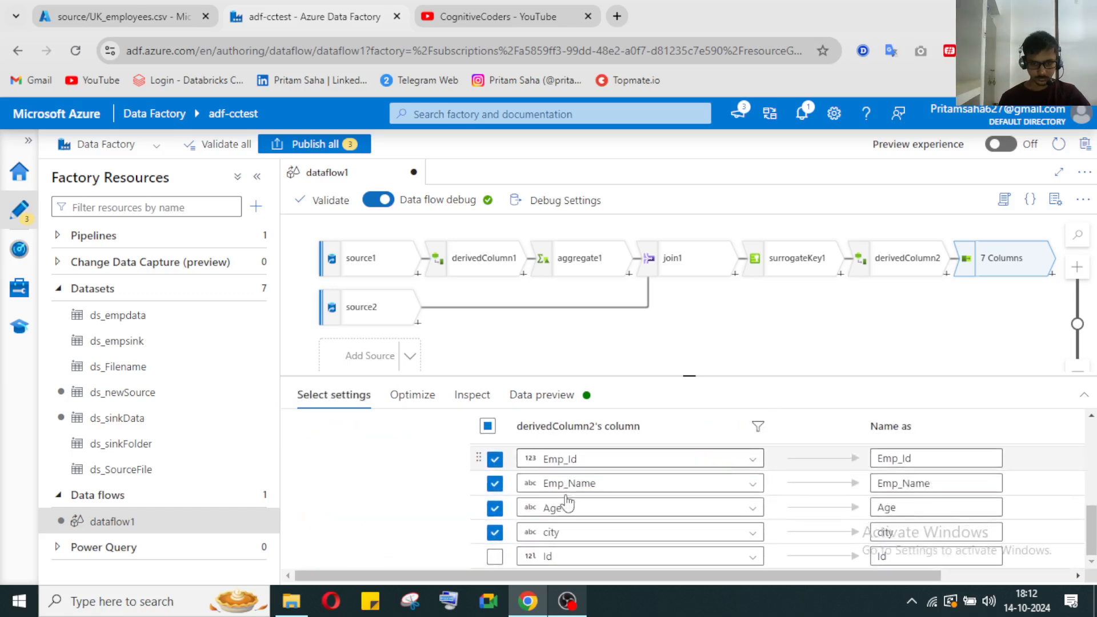
pyautogui.scroll(2, 567, 502)
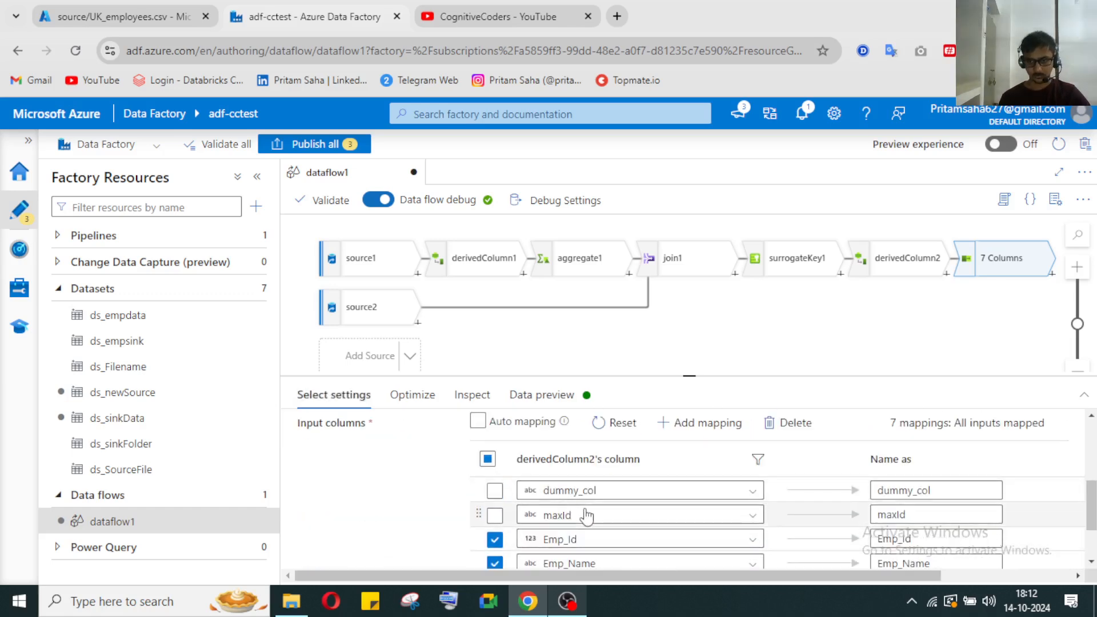
pyautogui.scroll(-2, 559, 514)
pyautogui.scroll(4, 559, 514)
pyautogui.scroll(-4, 508, 474)
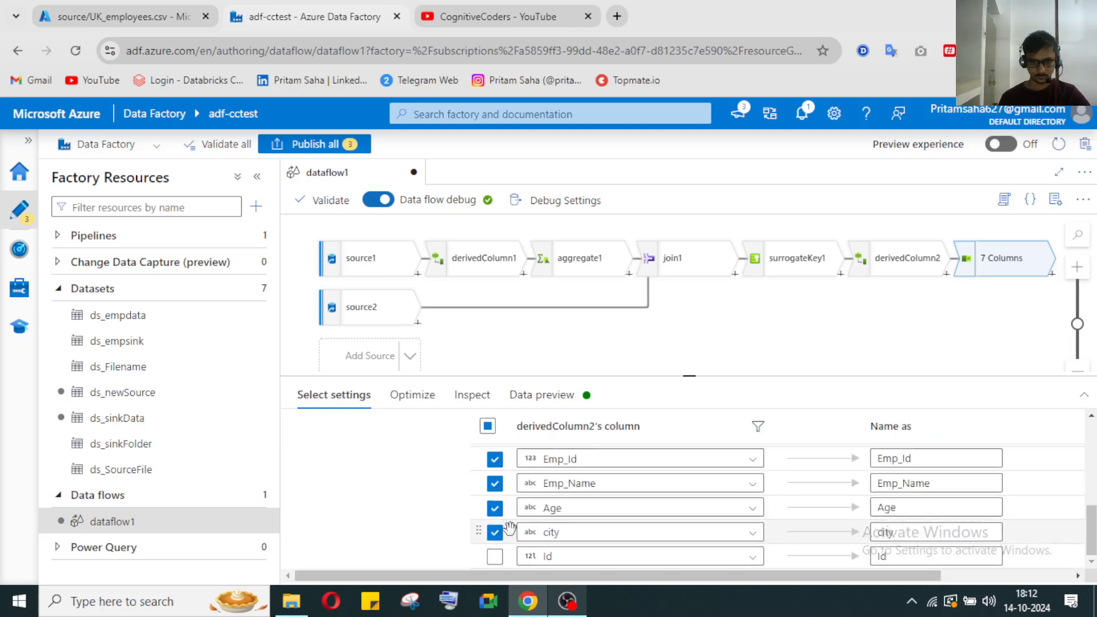
pyautogui.click(494, 459)
pyautogui.click(494, 484)
pyautogui.click(495, 508)
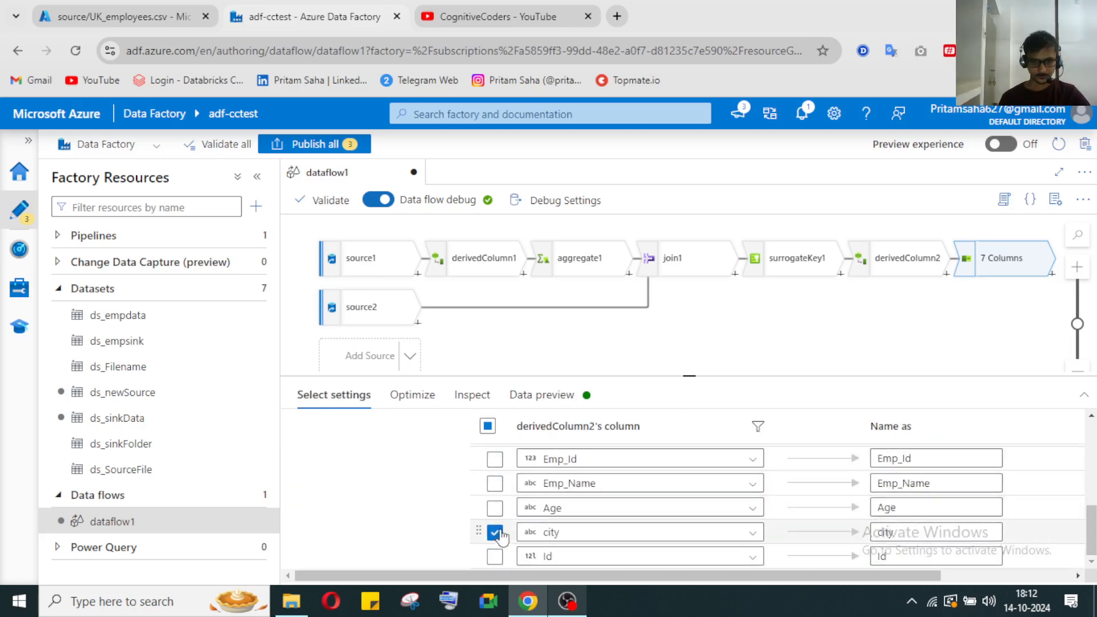
# Step: Delete the dummy_col, maxId and Id mappings from the select1 transformation
pyautogui.scroll(2, 579, 509)
pyautogui.click(495, 491)
pyautogui.click(494, 516)
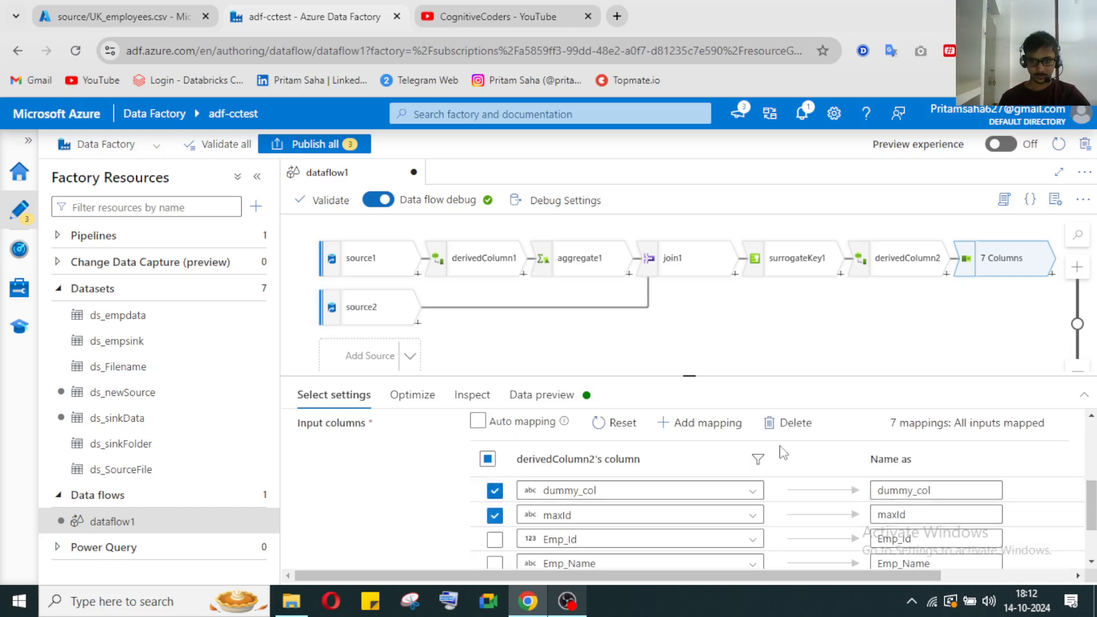
pyautogui.click(782, 426)
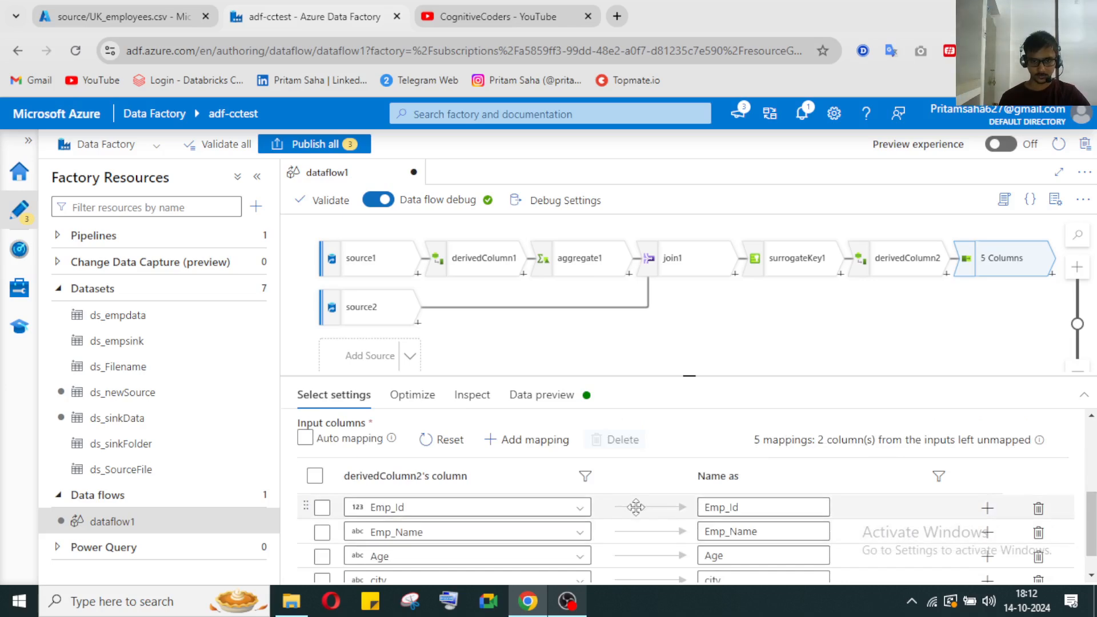
pyautogui.scroll(-1, 634, 508)
pyautogui.click(322, 570)
pyautogui.scroll(2, 609, 443)
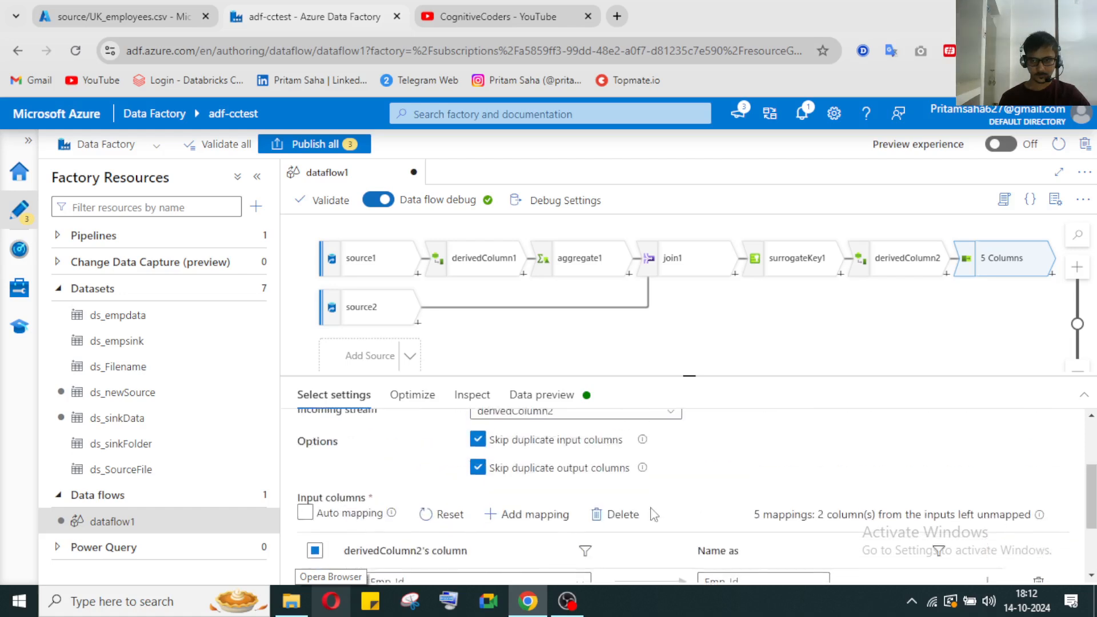
pyautogui.click(611, 486)
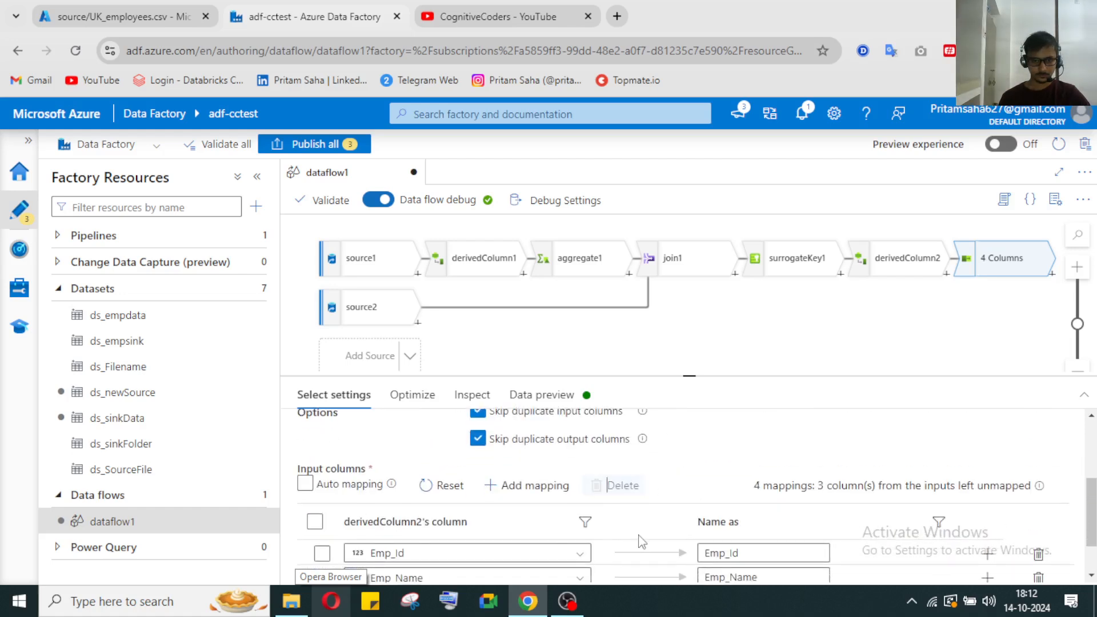
# Step: Refresh select1's data preview and check the remaining employee columns
pyautogui.scroll(-1, 609, 492)
pyautogui.click(550, 400)
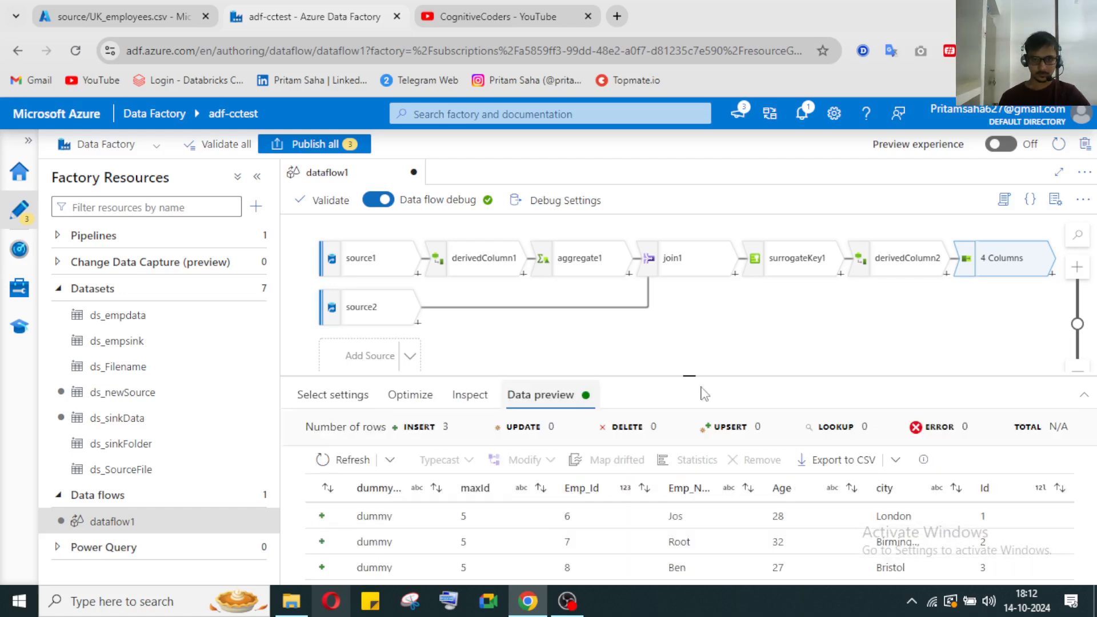
pyautogui.click(352, 459)
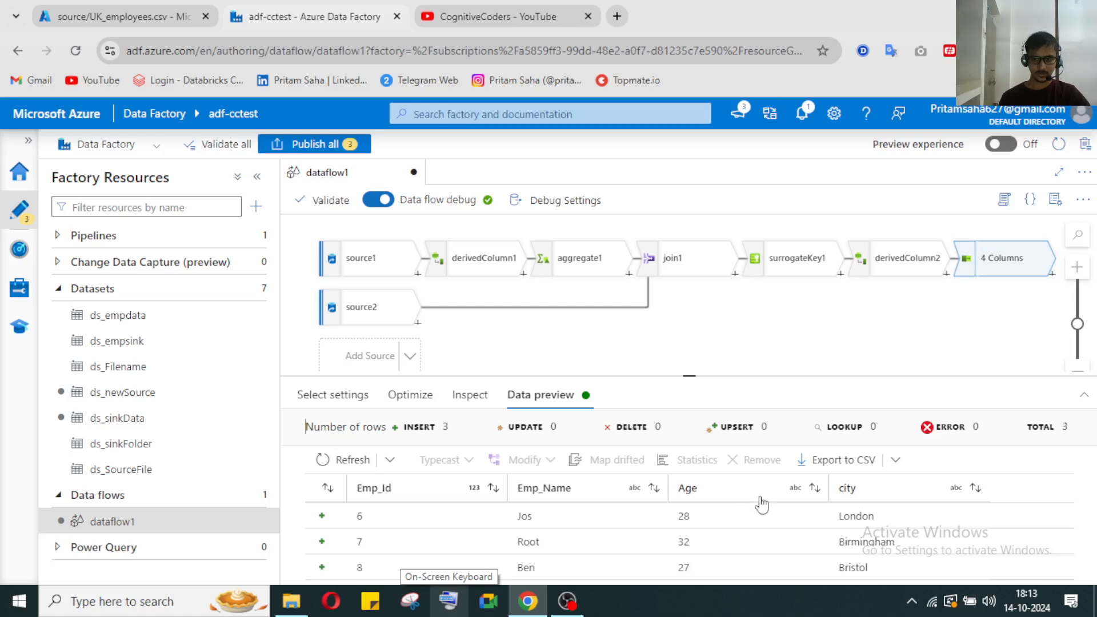
# Step: Compare select1's previewed rows and output column types with those of source1, checking the type of Emp_Id
pyautogui.click(380, 265)
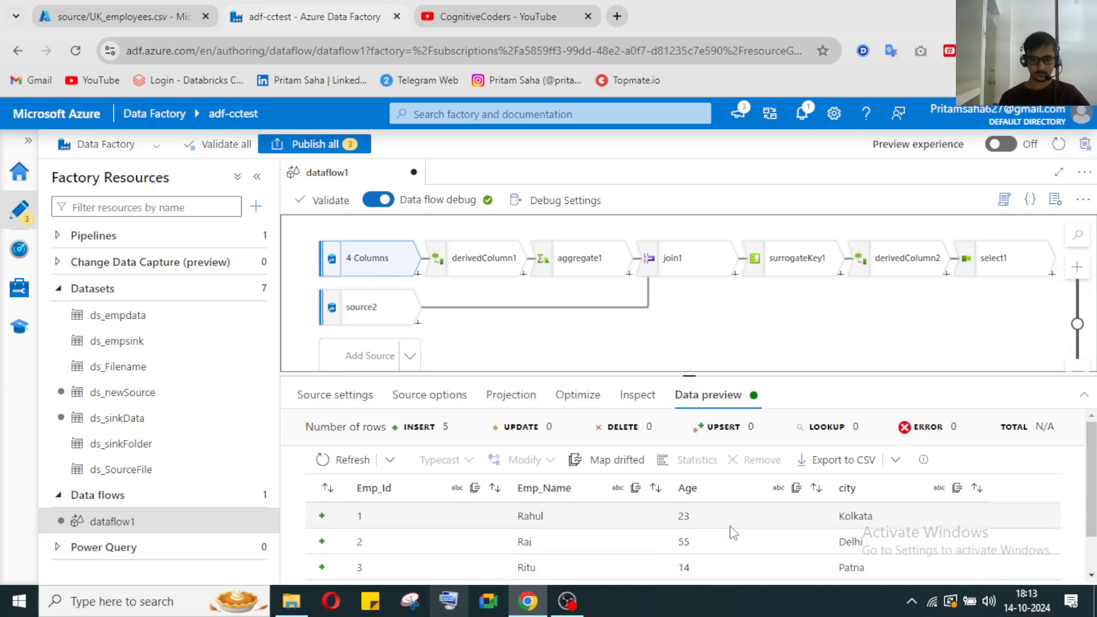
pyautogui.click(1002, 259)
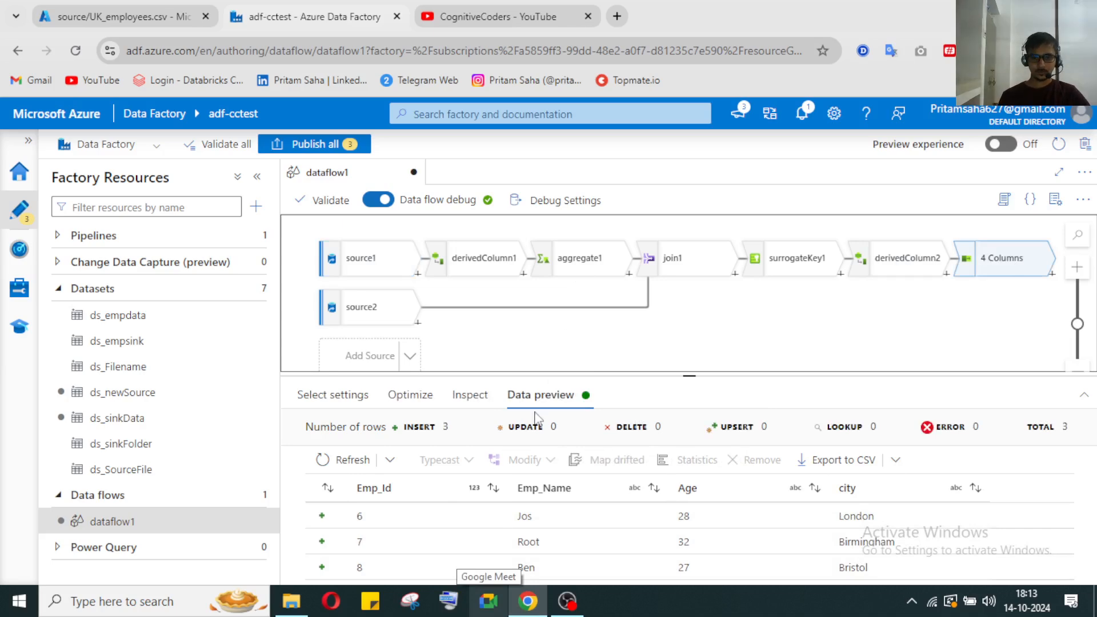
pyautogui.click(469, 394)
pyautogui.scroll(-1, 597, 522)
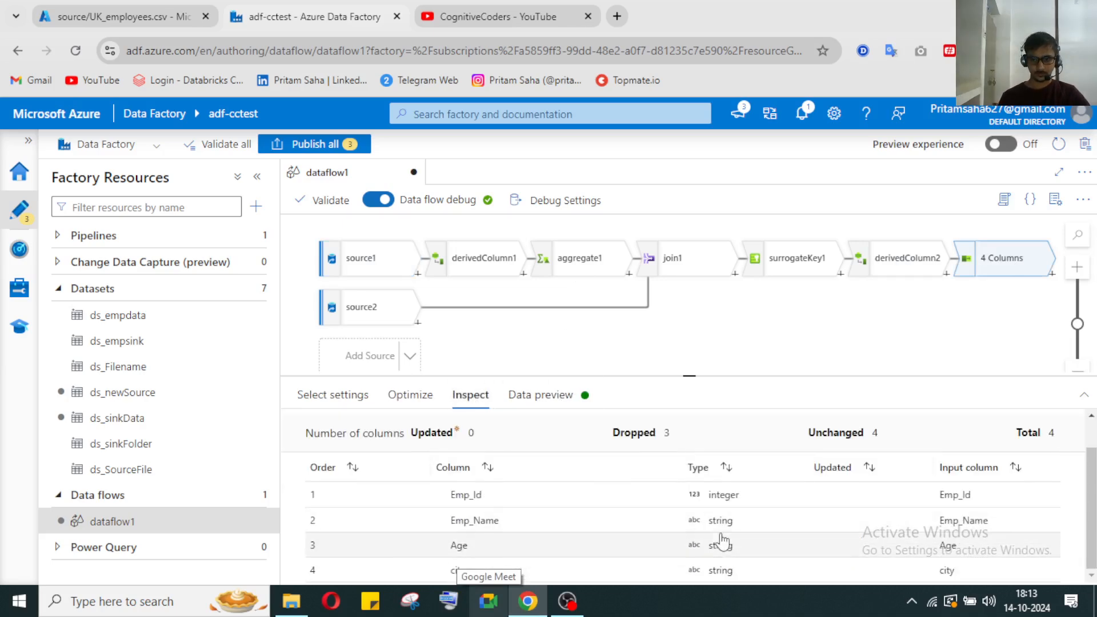
pyautogui.click(372, 258)
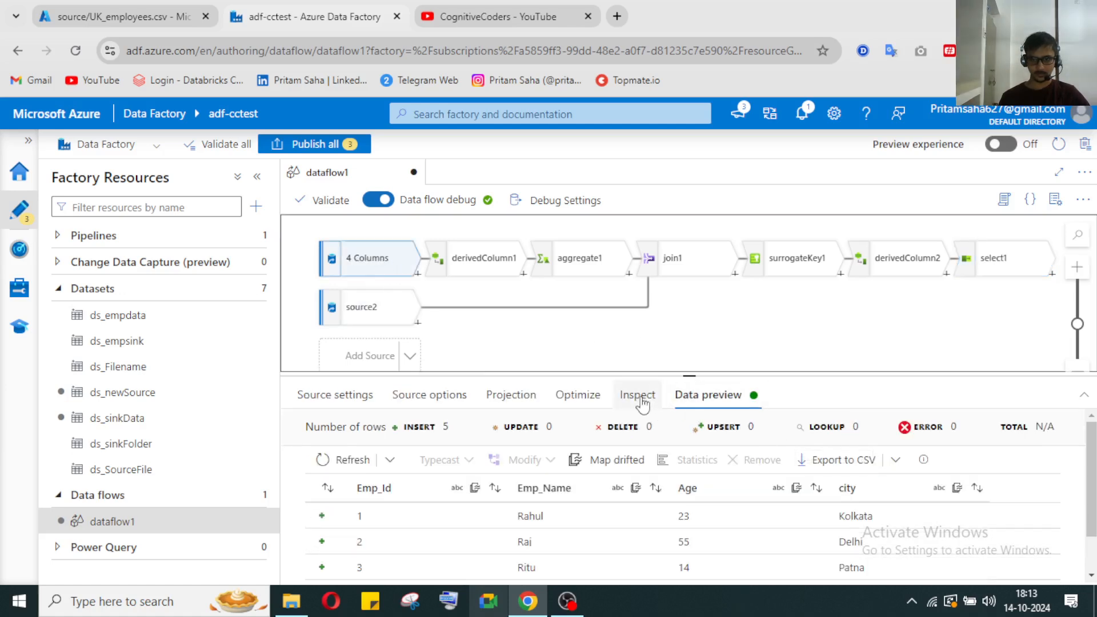
pyautogui.click(637, 394)
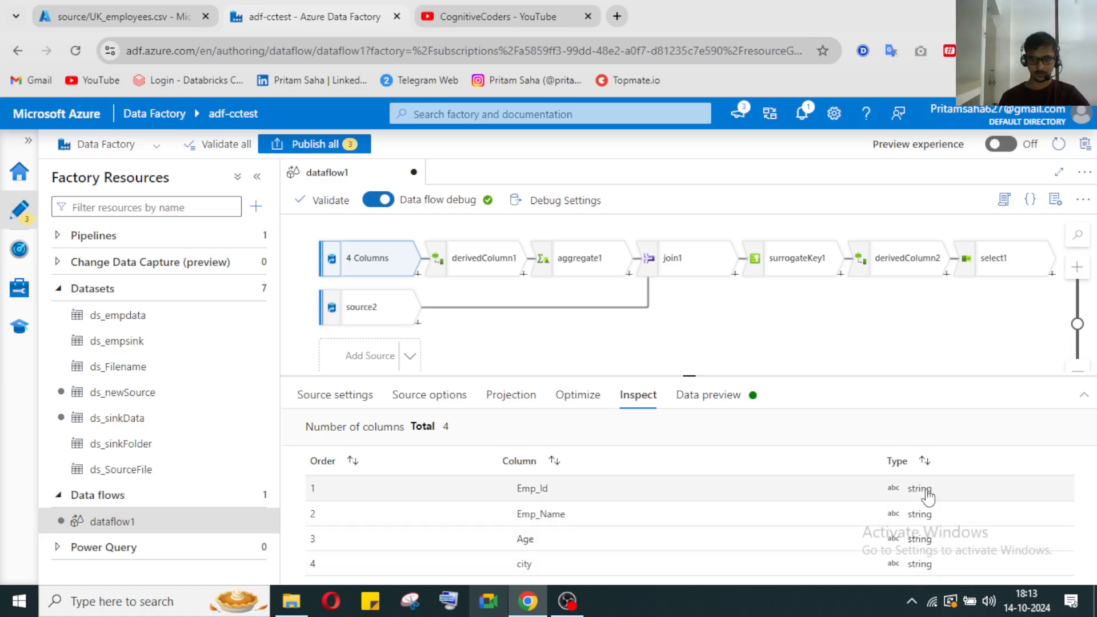
pyautogui.click(998, 260)
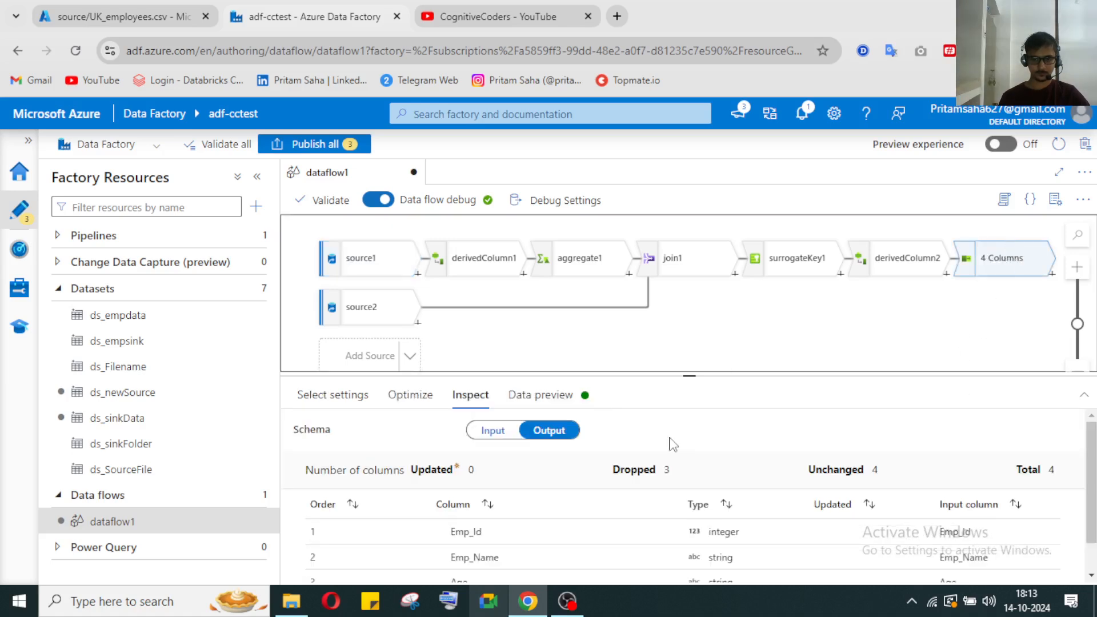
# Step: Open derivedColumn2's Emp_Id expression in the expression builder and enclose toInteger(Id) + toInteger(maxId) in an outer pair of parentheses
pyautogui.click(881, 261)
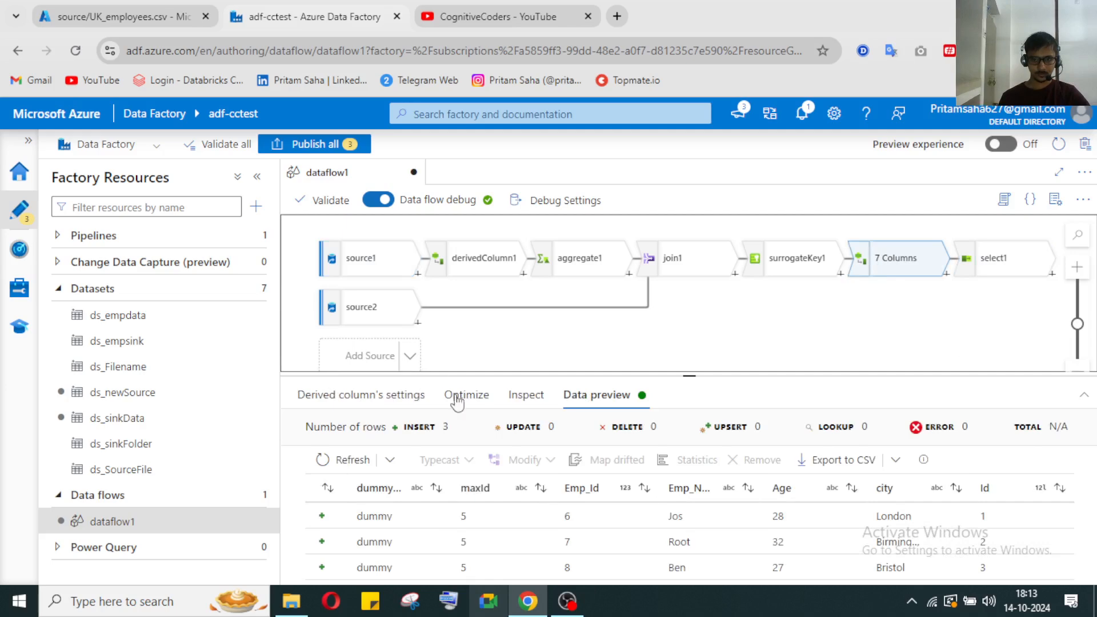
pyautogui.click(424, 395)
pyautogui.scroll(-1, 722, 506)
pyautogui.scroll(-1, 722, 506)
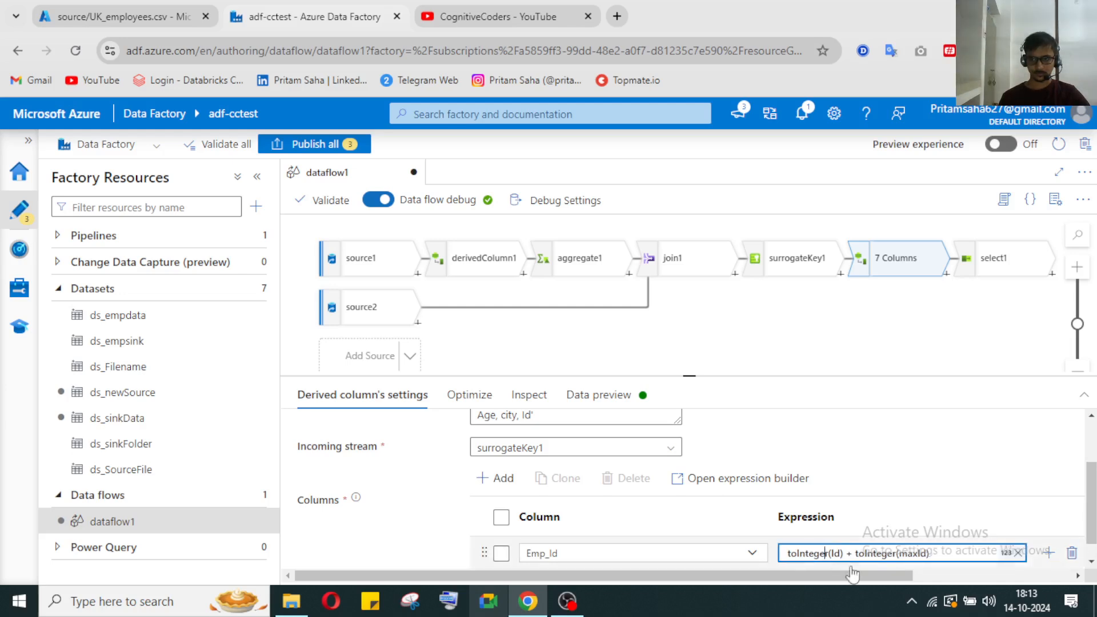
pyautogui.click(840, 553)
pyautogui.click(864, 559)
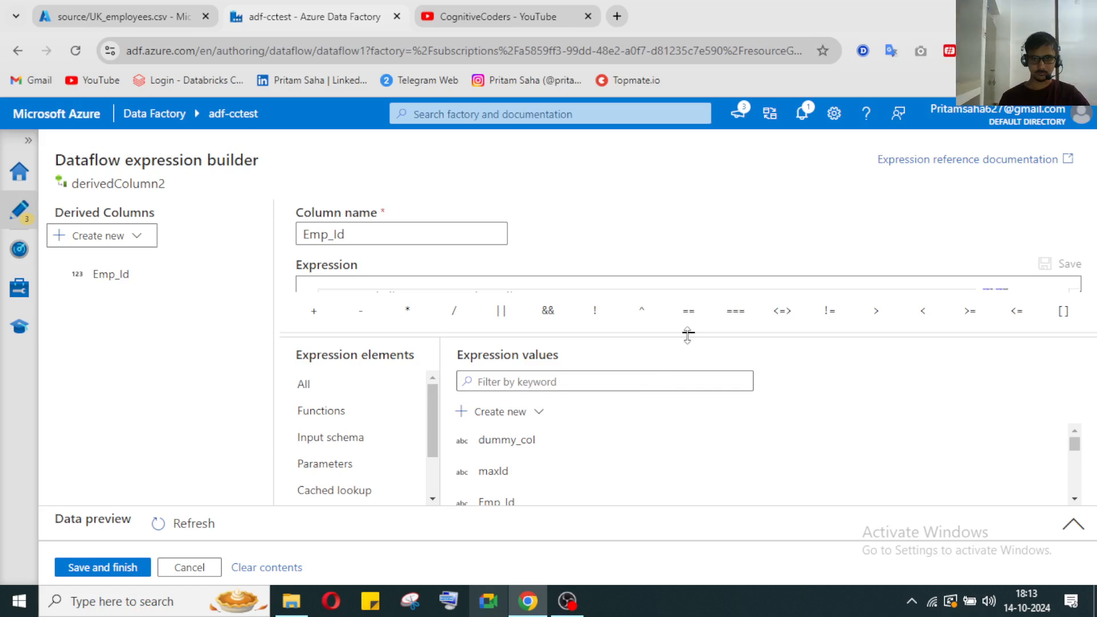
pyautogui.moveTo(689, 334); pyautogui.dragTo(690, 384)
pyautogui.click(320, 297)
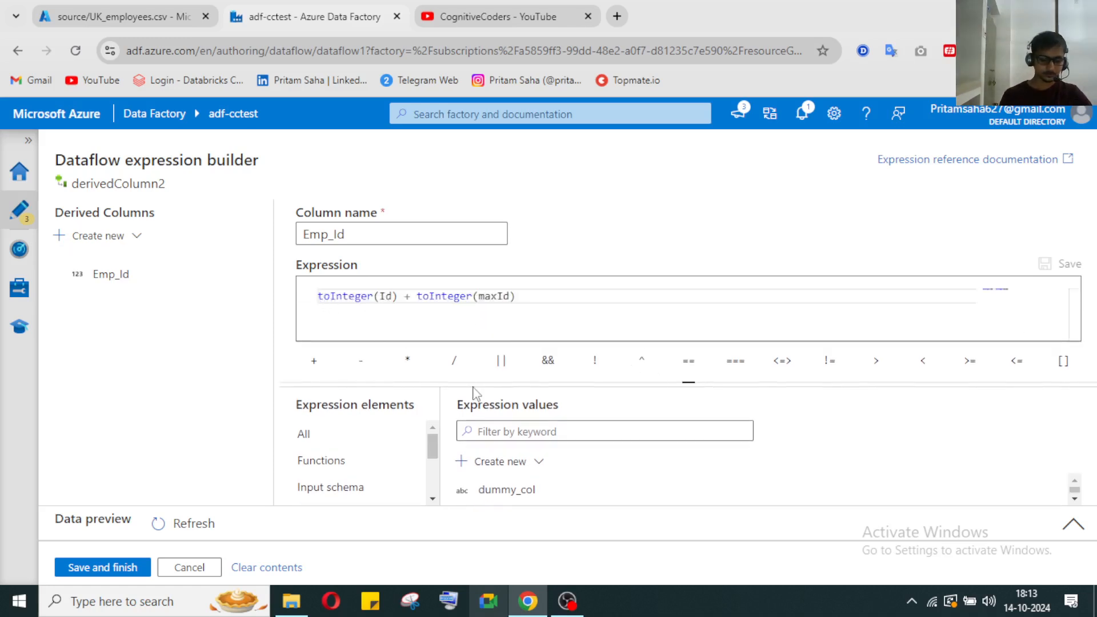
pyautogui.write('to')
pyautogui.press('BackSpace')
pyautogui.press('BackSpace')
pyautogui.write('(')
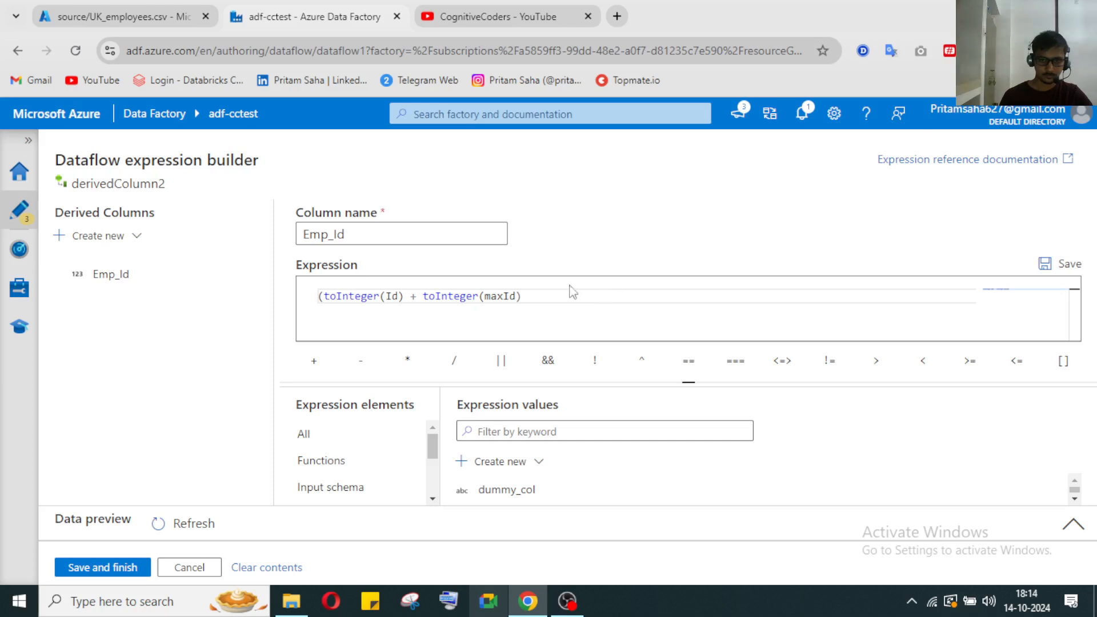
pyautogui.click(552, 299)
pyautogui.write(')')
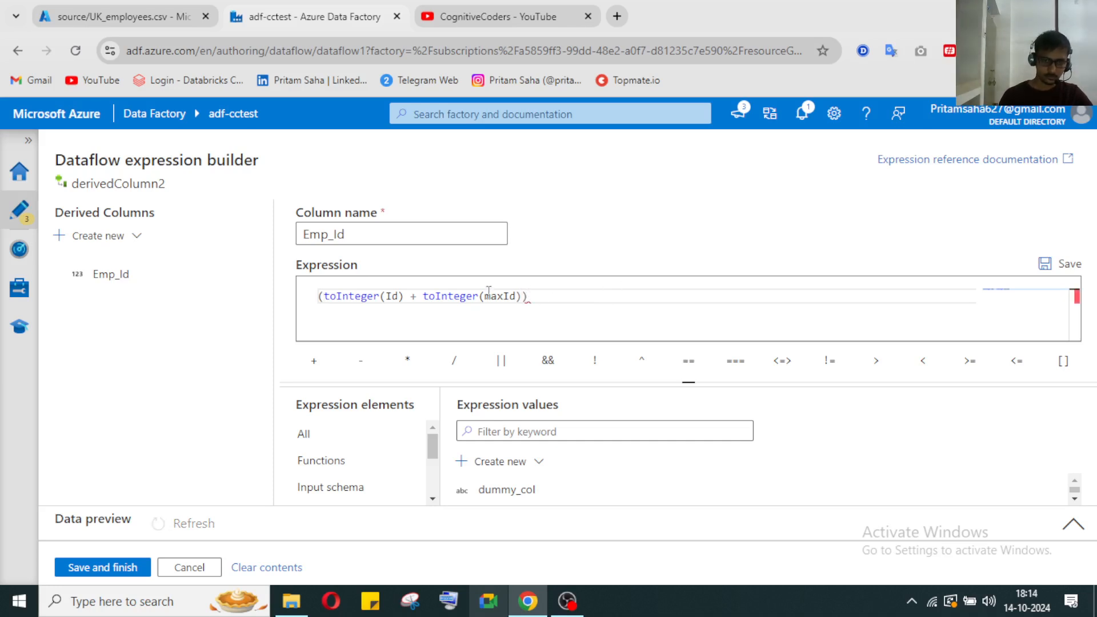
# Step: Change the Emp_Id expression to toString(toInteger(Id) + toInteger(maxId)) and save it
pyautogui.click(321, 293)
pyautogui.write('tost')
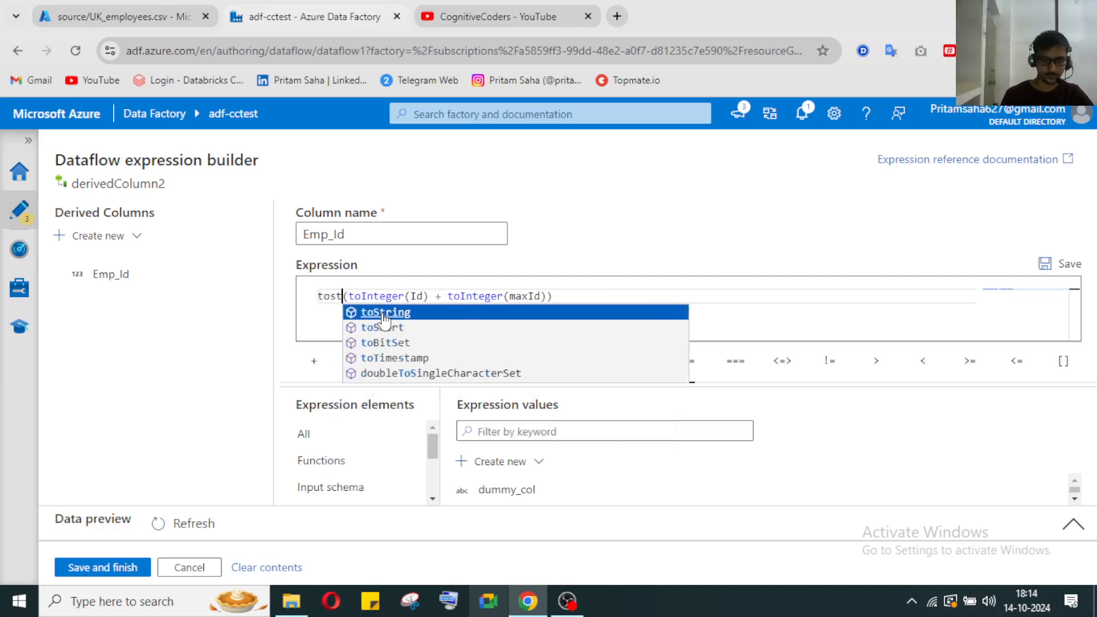
pyautogui.click(425, 318)
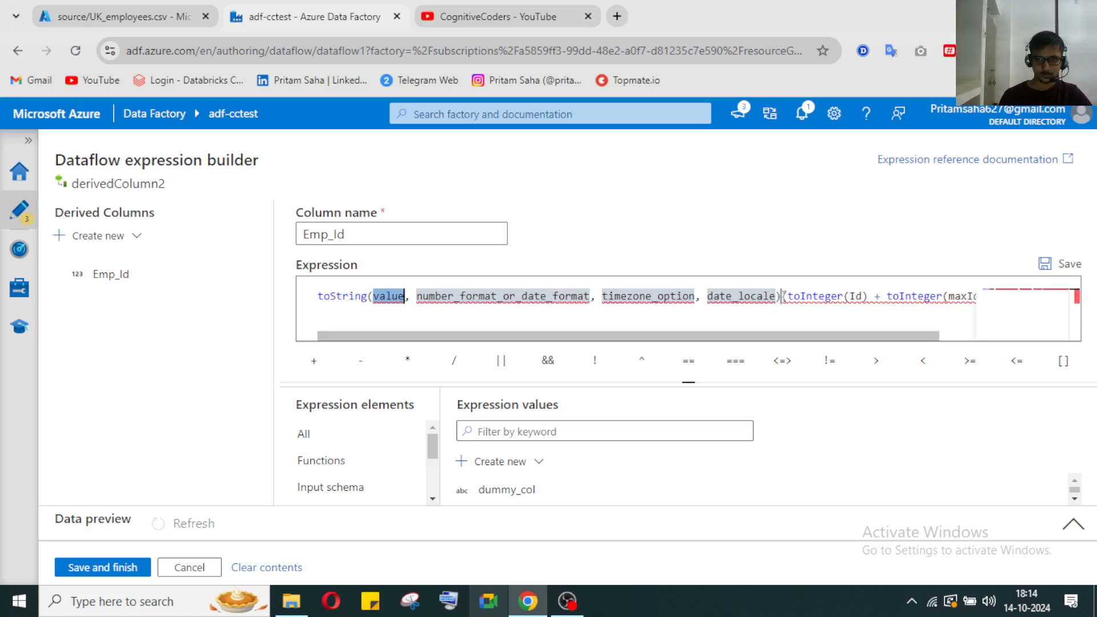
pyautogui.moveTo(788, 296); pyautogui.dragTo(969, 300)
pyautogui.hotkey('ctrl', 'c')
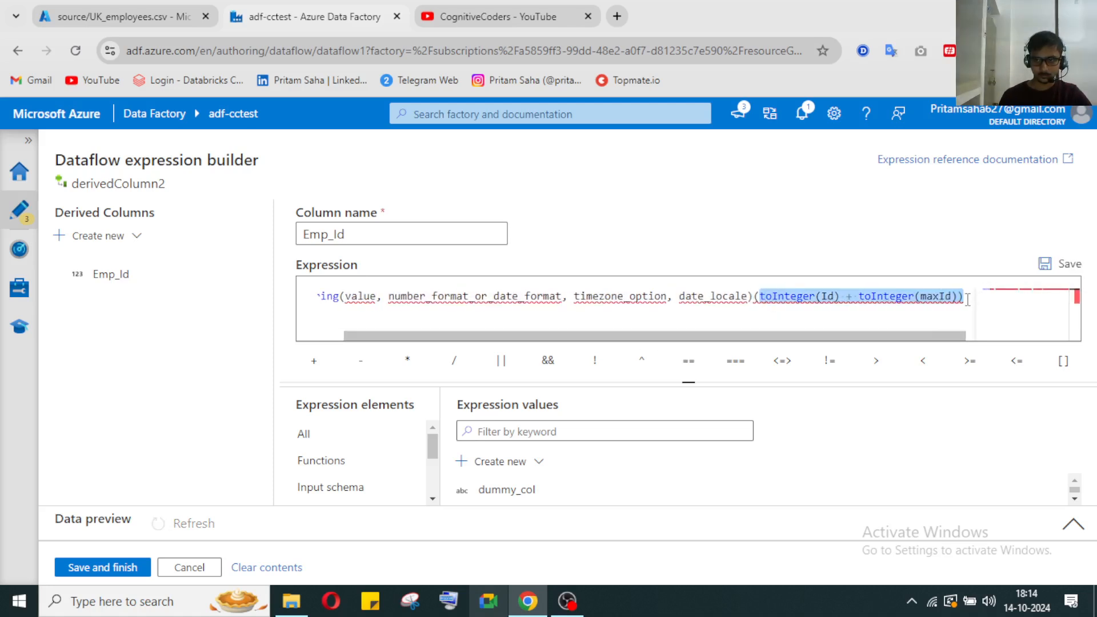
pyautogui.press('BackSpace')
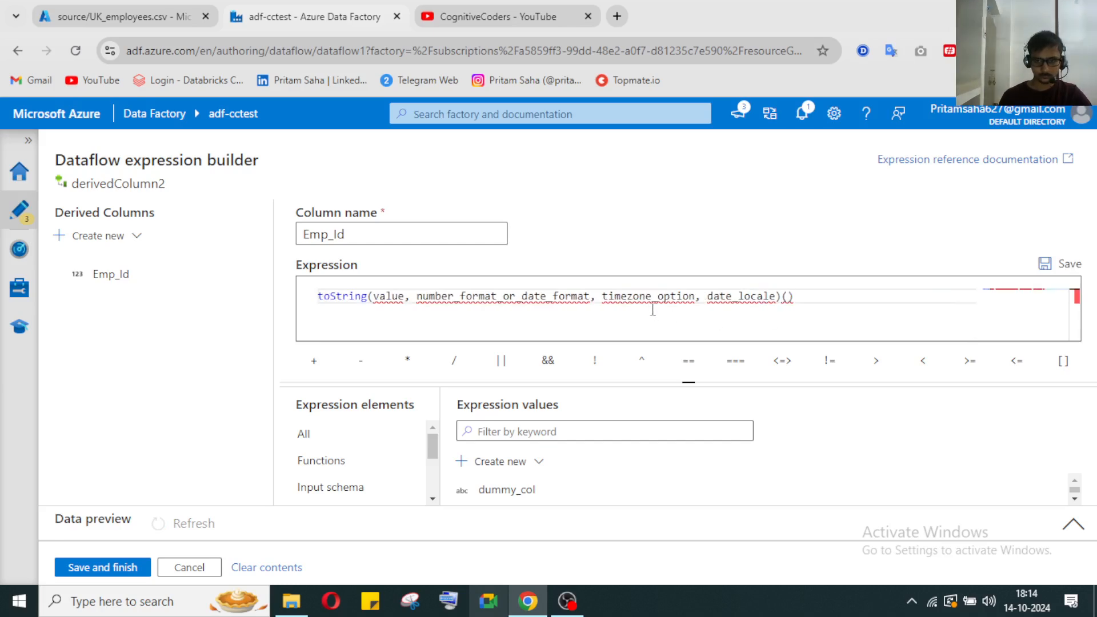
pyautogui.hotkey('shift', 'Left')
pyautogui.hotkey('shift', 'Left')
pyautogui.press('BackSpace')
pyautogui.moveTo(774, 297); pyautogui.dragTo(373, 308)
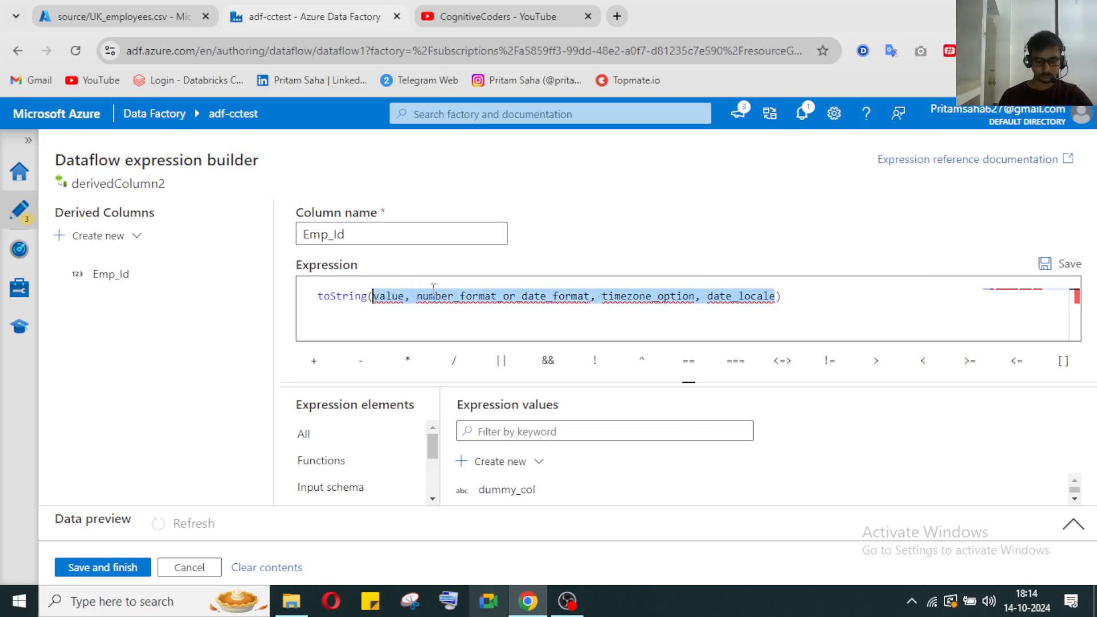
pyautogui.hotkey('ctrl', 'v')
pyautogui.click(132, 567)
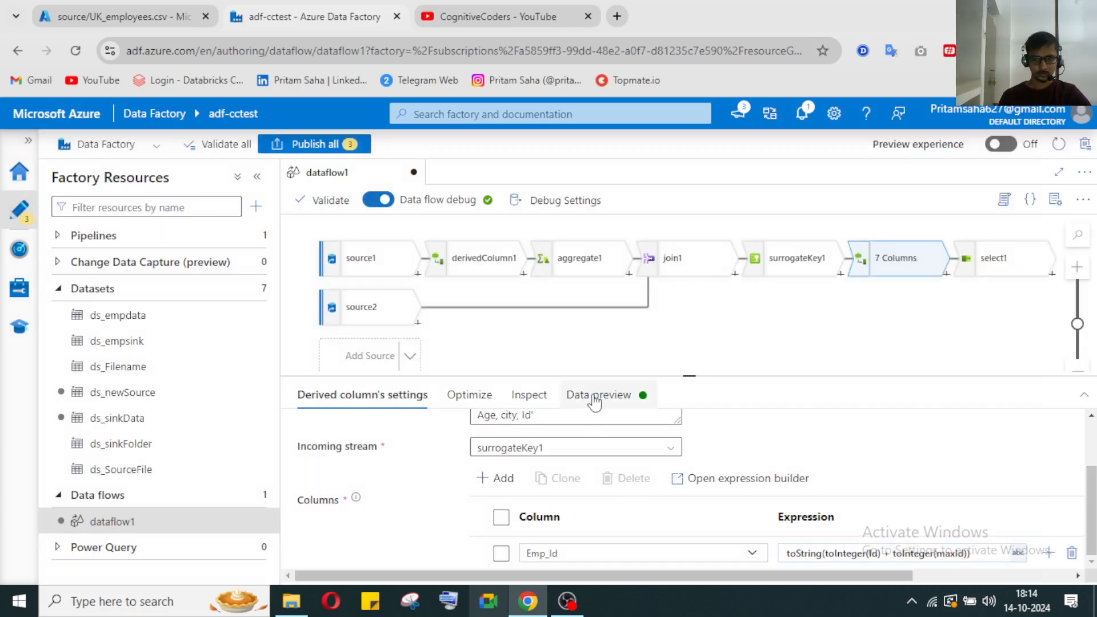
# Step: Refresh derivedColumn2's data preview and check the Emp_Id type in its output schema
pyautogui.click(595, 402)
pyautogui.click(337, 459)
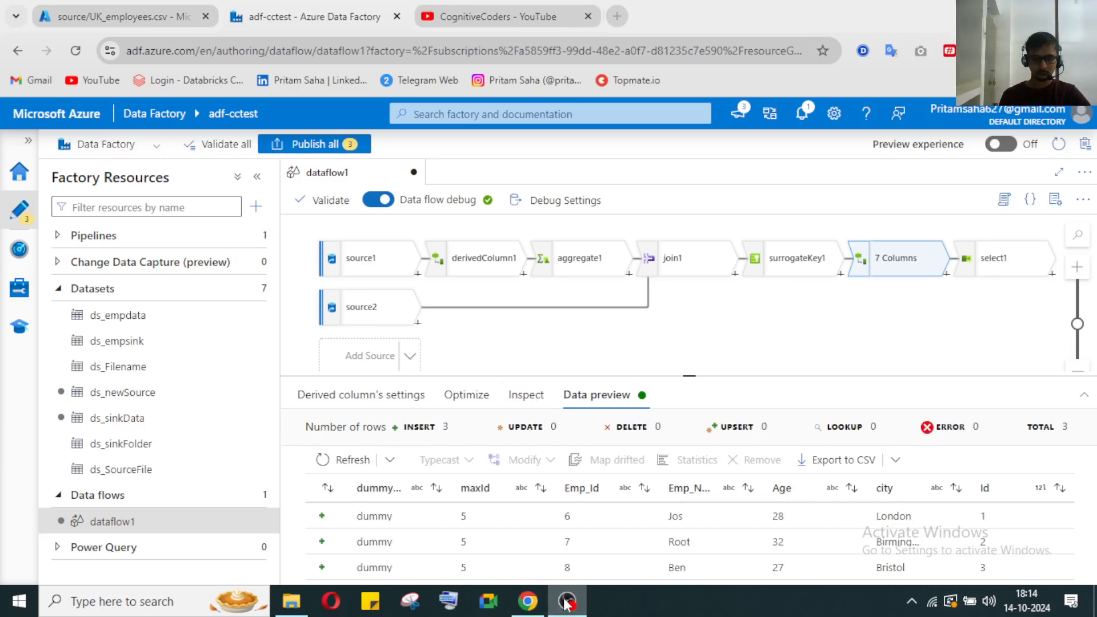
pyautogui.click(509, 400)
pyautogui.scroll(-3, 503, 485)
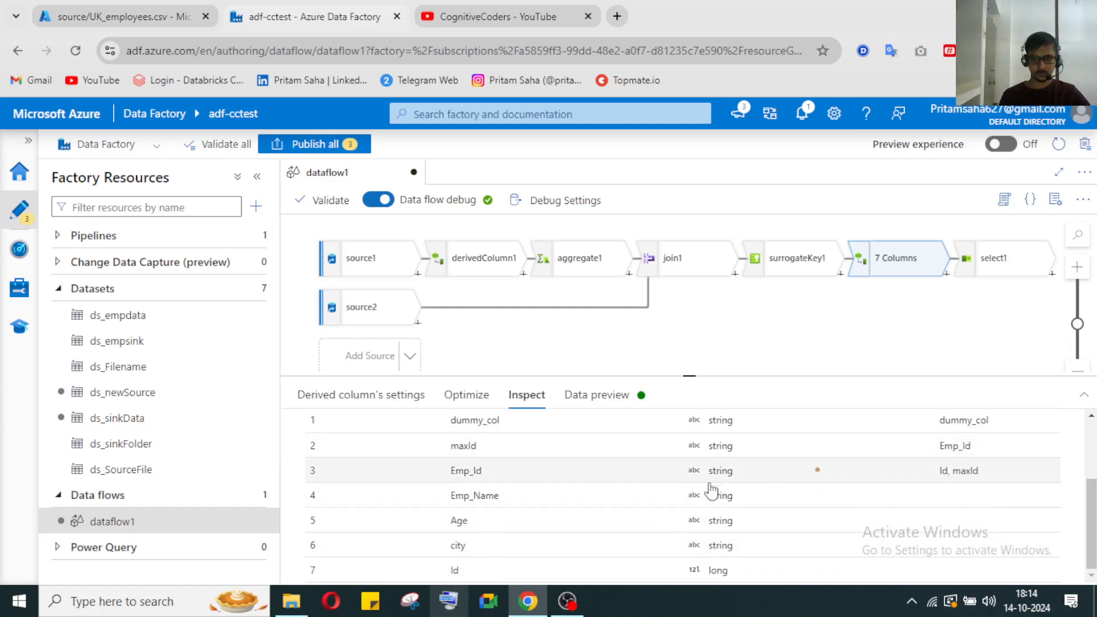
pyautogui.scroll(3, 719, 483)
pyautogui.scroll(-3, 717, 483)
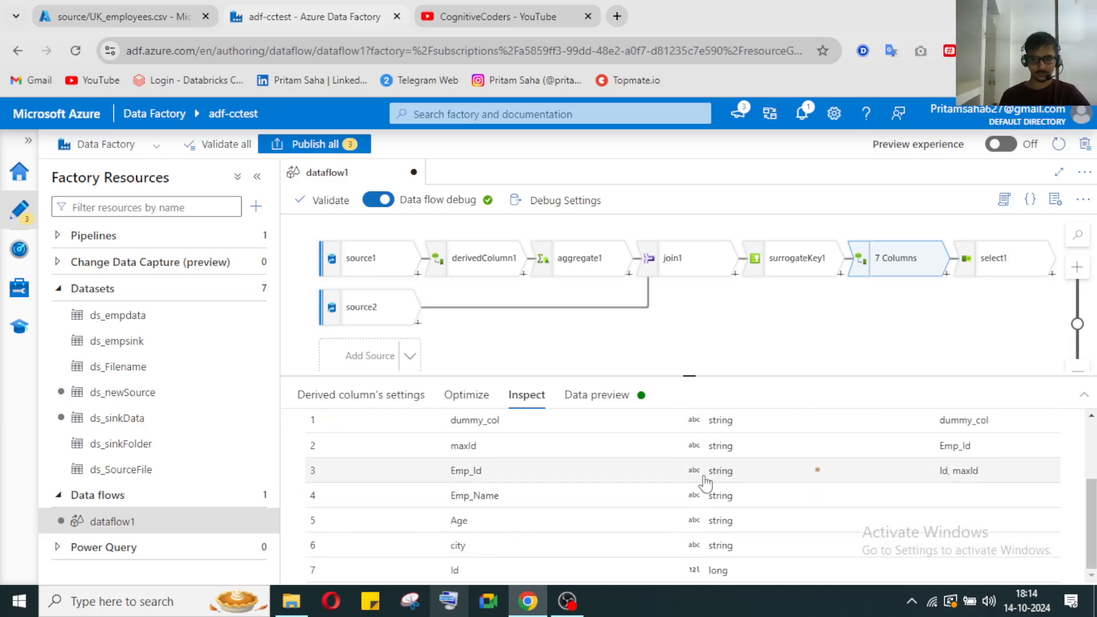
pyautogui.scroll(3, 726, 482)
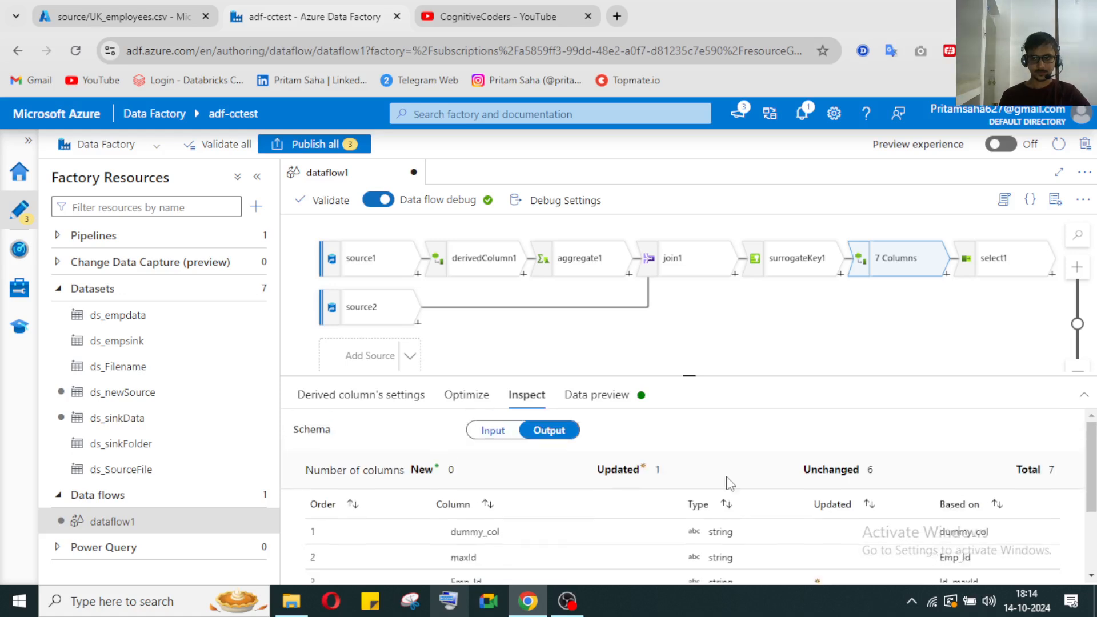
# Step: Refresh select1's data preview and compare its output column types with the source1 schema
pyautogui.click(992, 265)
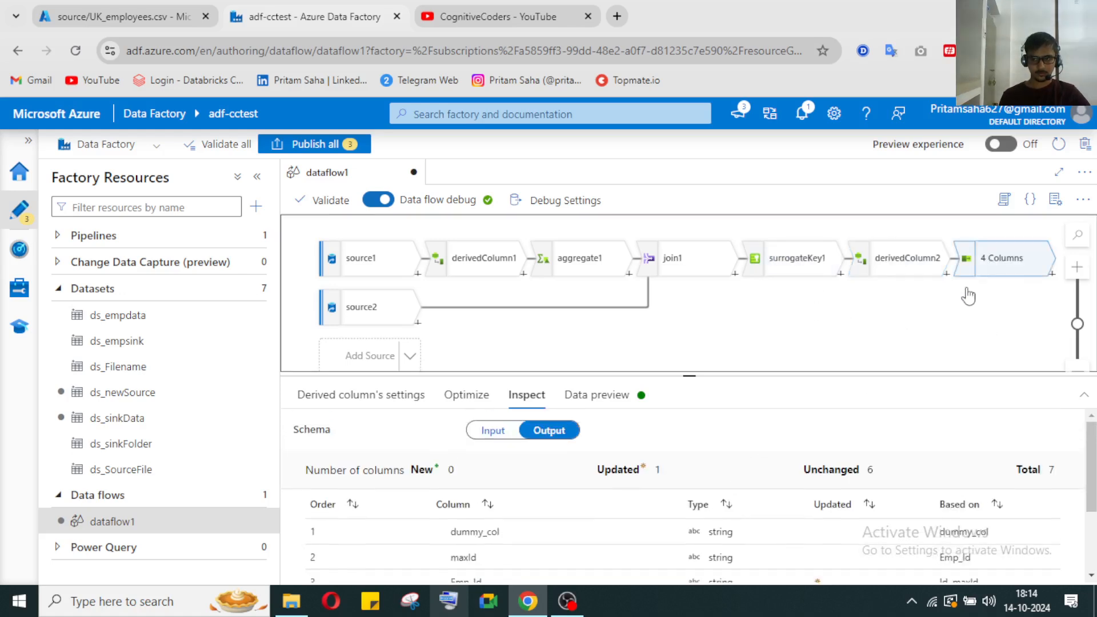
pyautogui.click(546, 398)
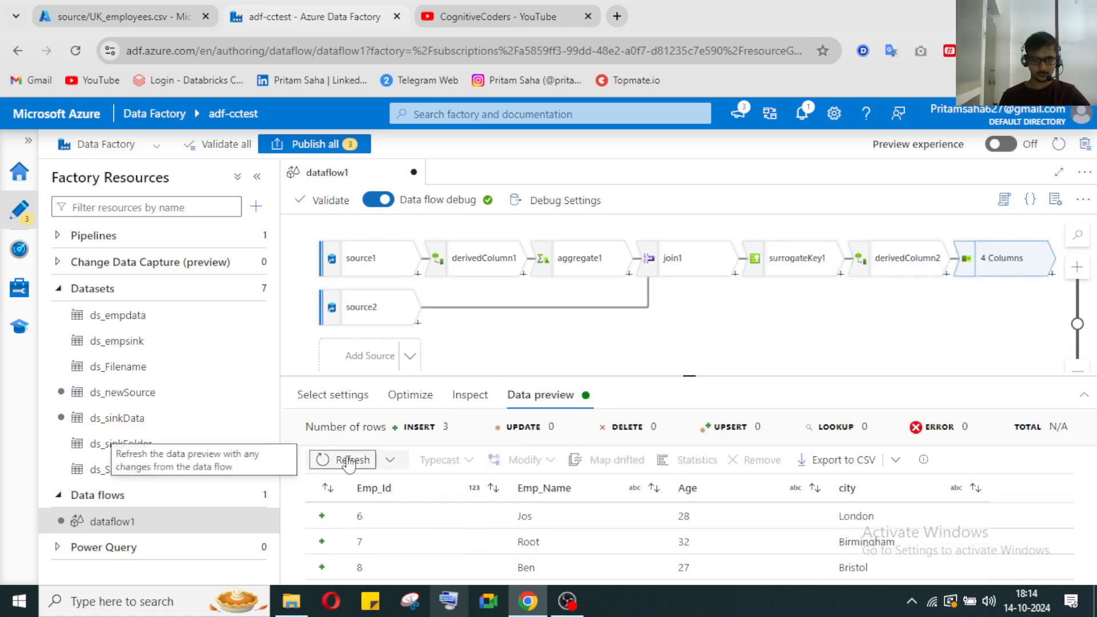
pyautogui.click(349, 458)
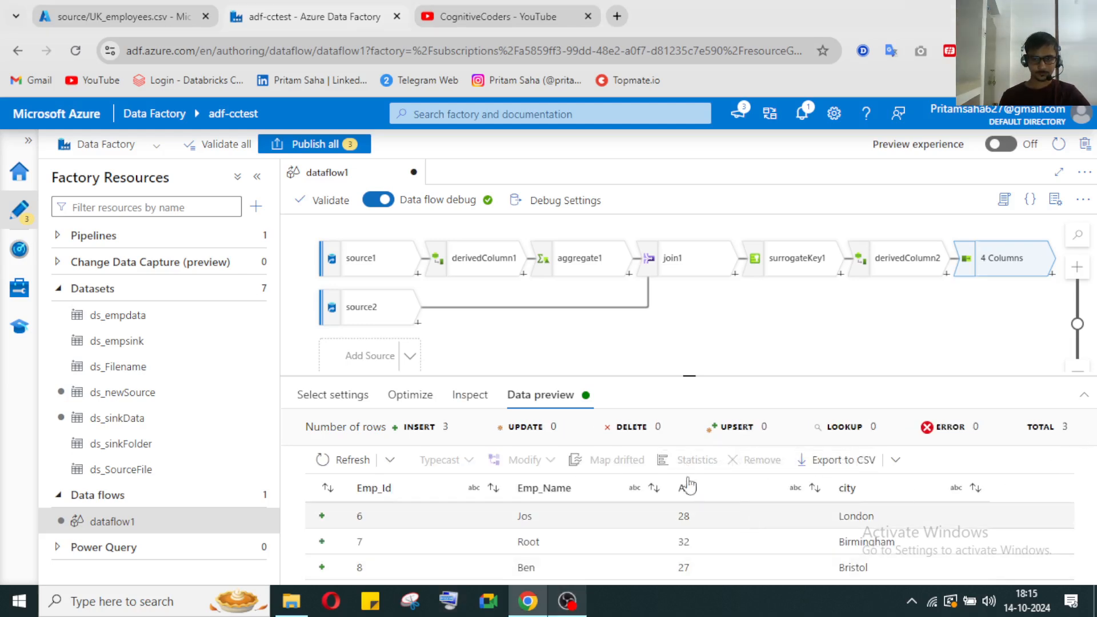
pyautogui.click(468, 394)
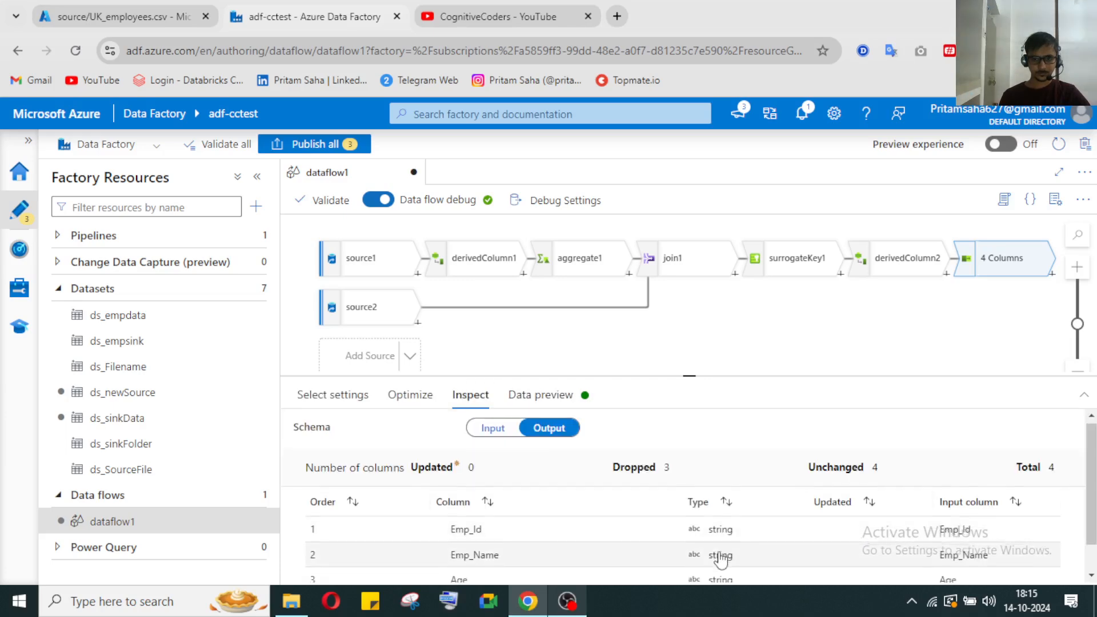
pyautogui.scroll(-1, 720, 559)
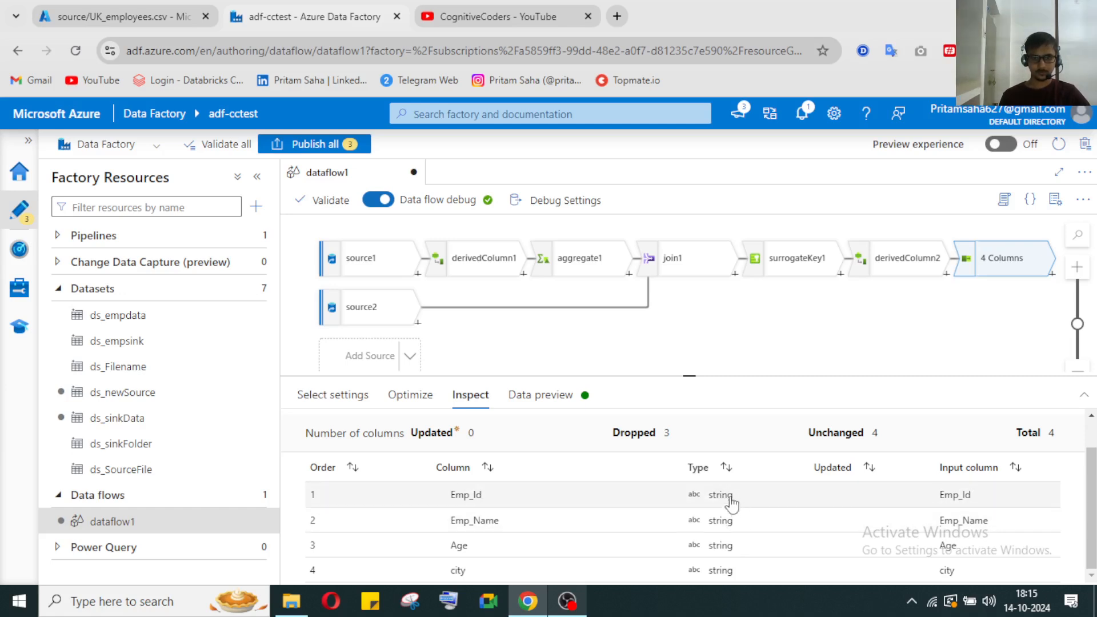
pyautogui.click(372, 260)
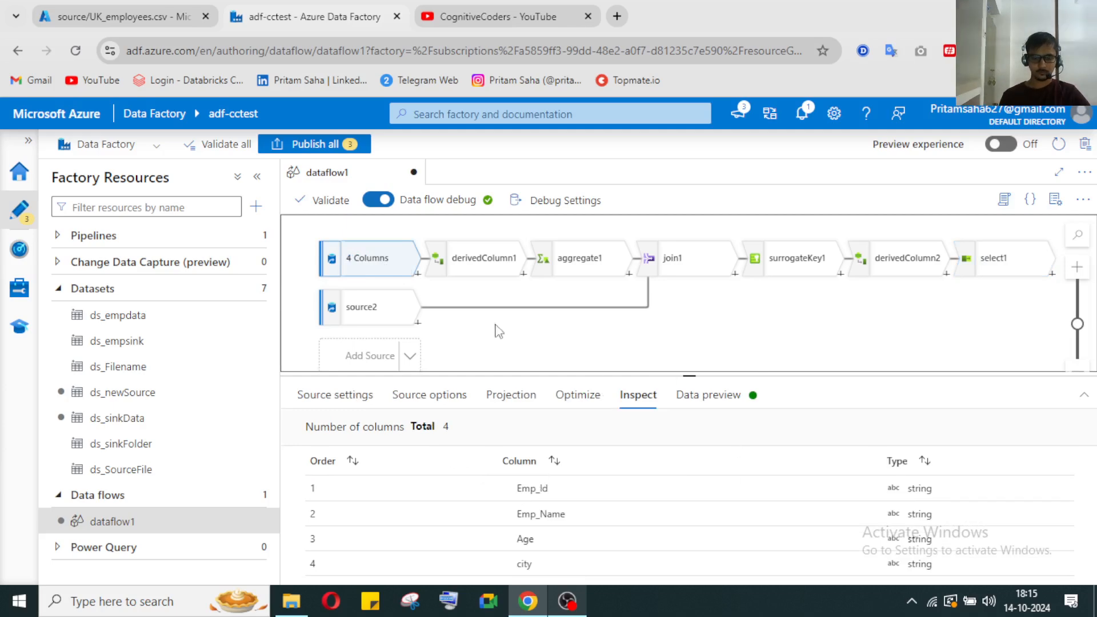
# Step: Inspect derivedColumn2's output schema and enlarge the data flow canvas area
pyautogui.click(886, 261)
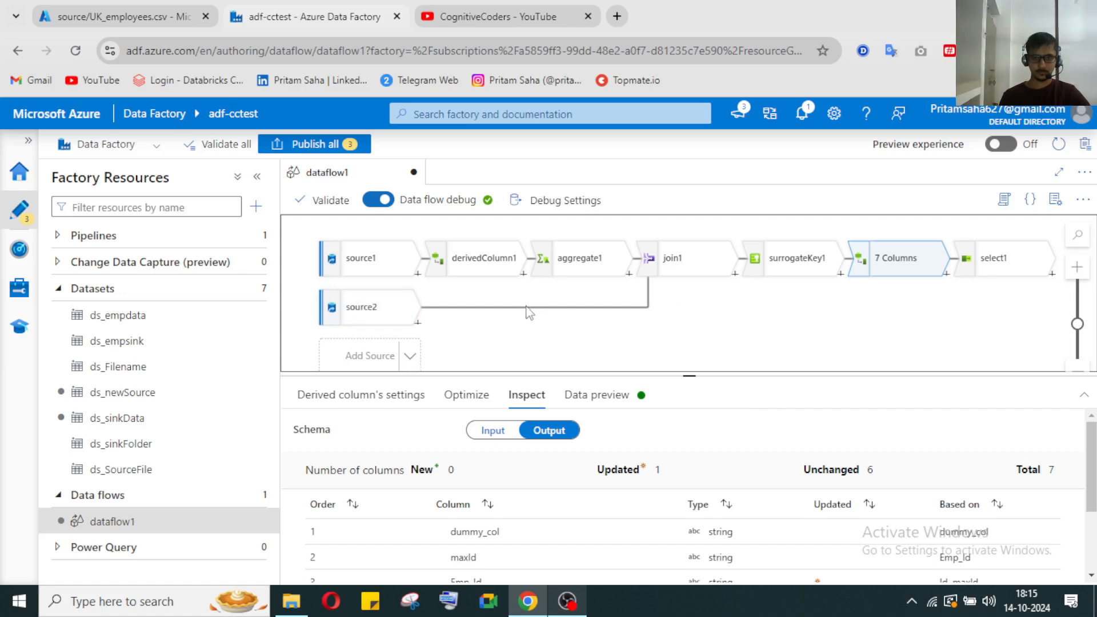
pyautogui.moveTo(689, 374); pyautogui.dragTo(689, 402)
pyautogui.moveTo(689, 407); pyautogui.dragTo(689, 414)
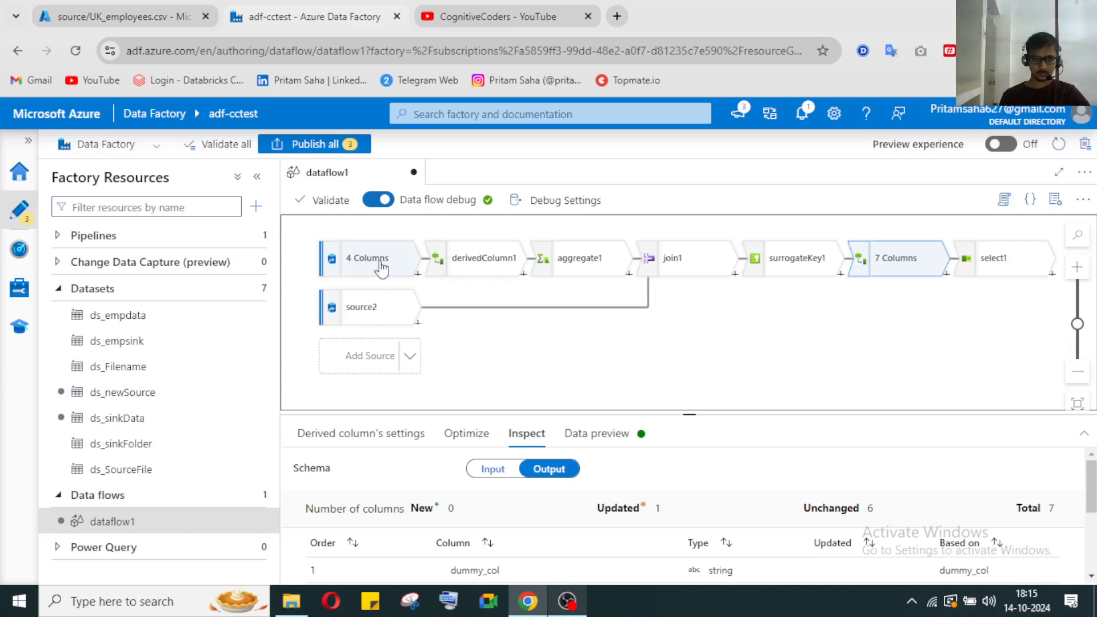
# Step: Try to rename source1's output stream to All_emp_data
pyautogui.click(368, 260)
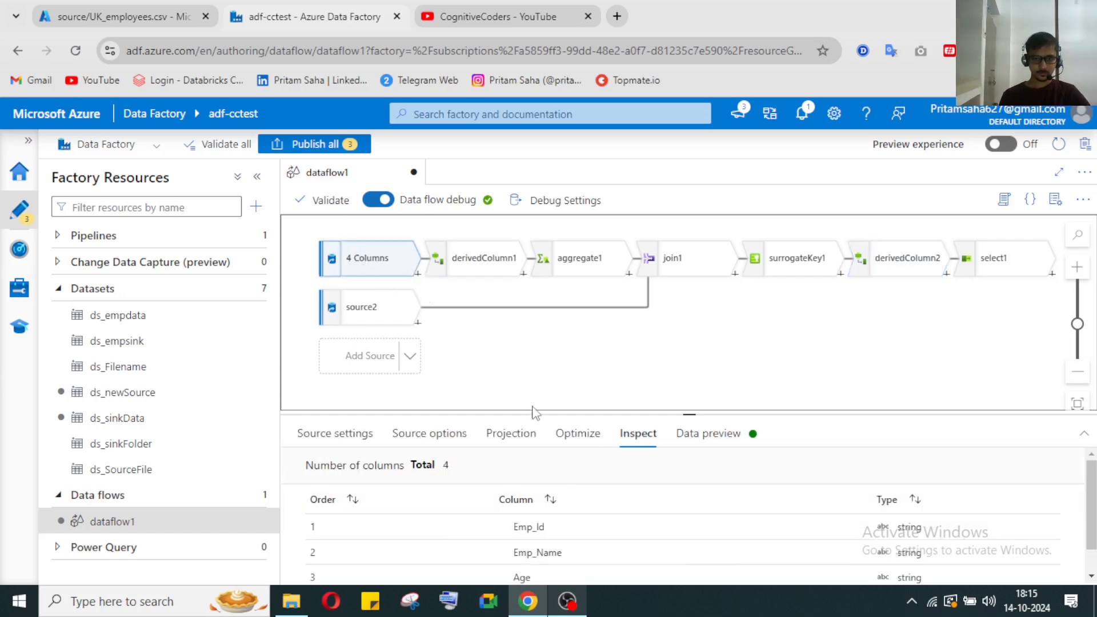
pyautogui.click(351, 444)
pyautogui.click(542, 473)
pyautogui.doubleClick(543, 474)
pyautogui.write('All_emp')
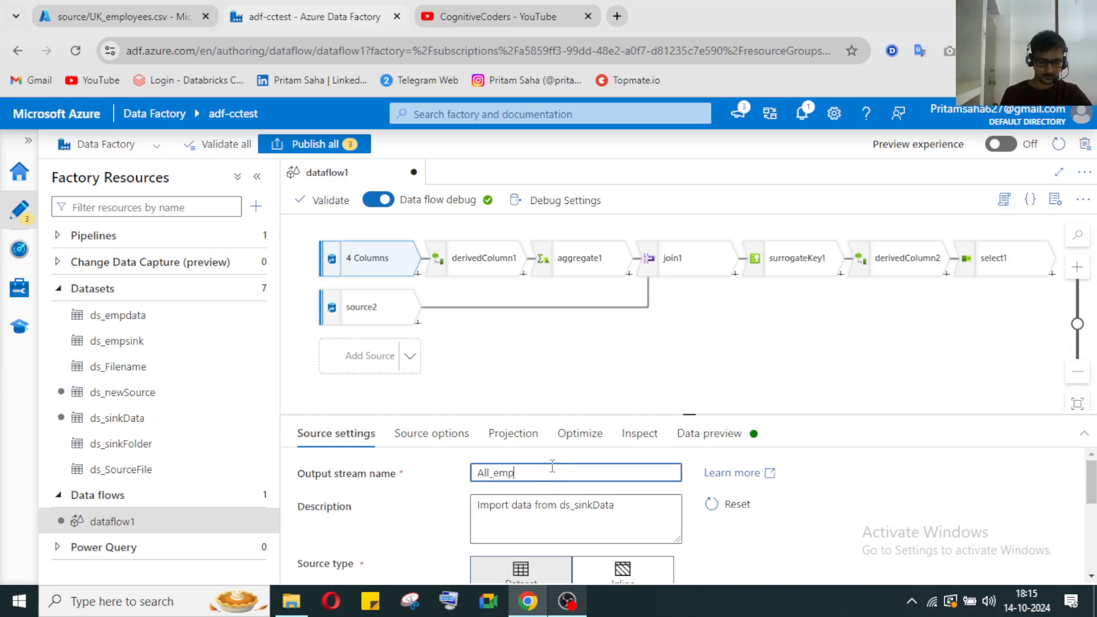
pyautogui.write('_data')
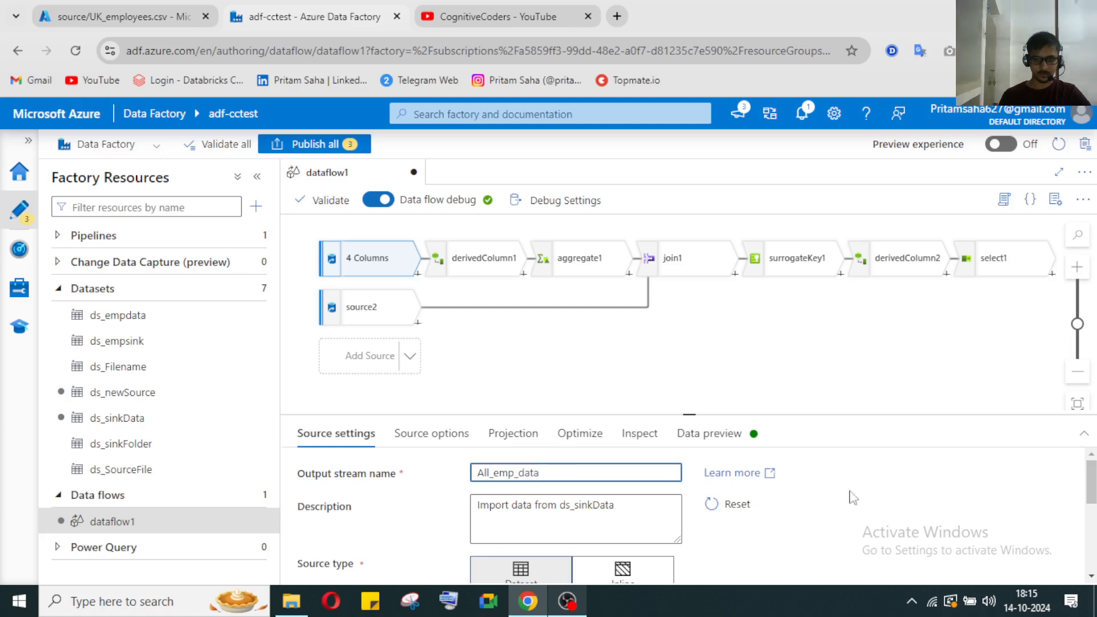
pyautogui.click(460, 258)
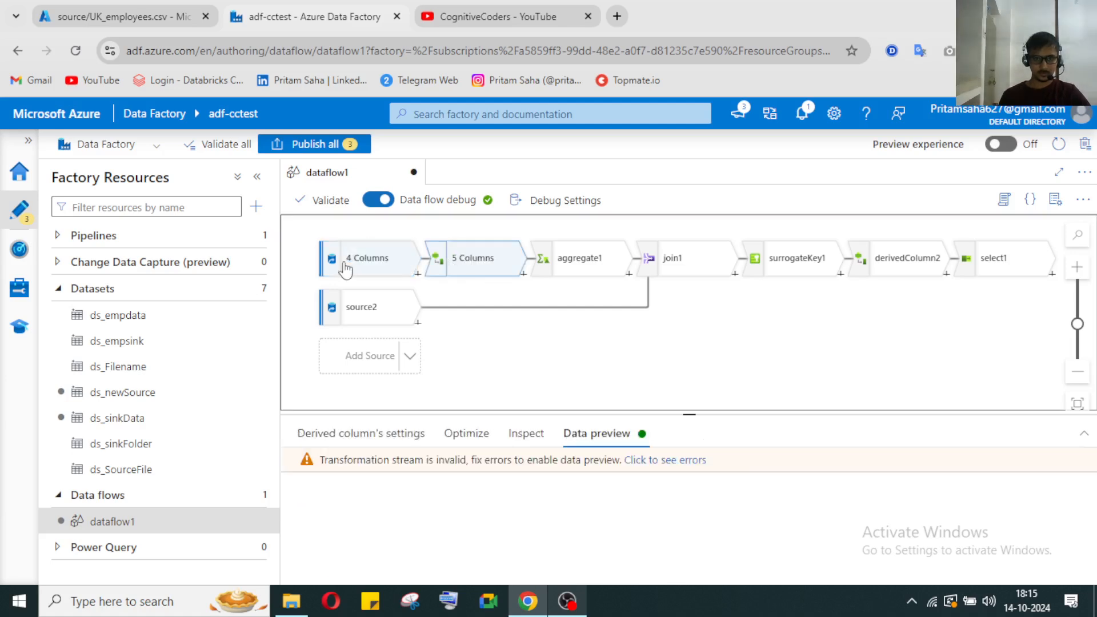
pyautogui.click(372, 263)
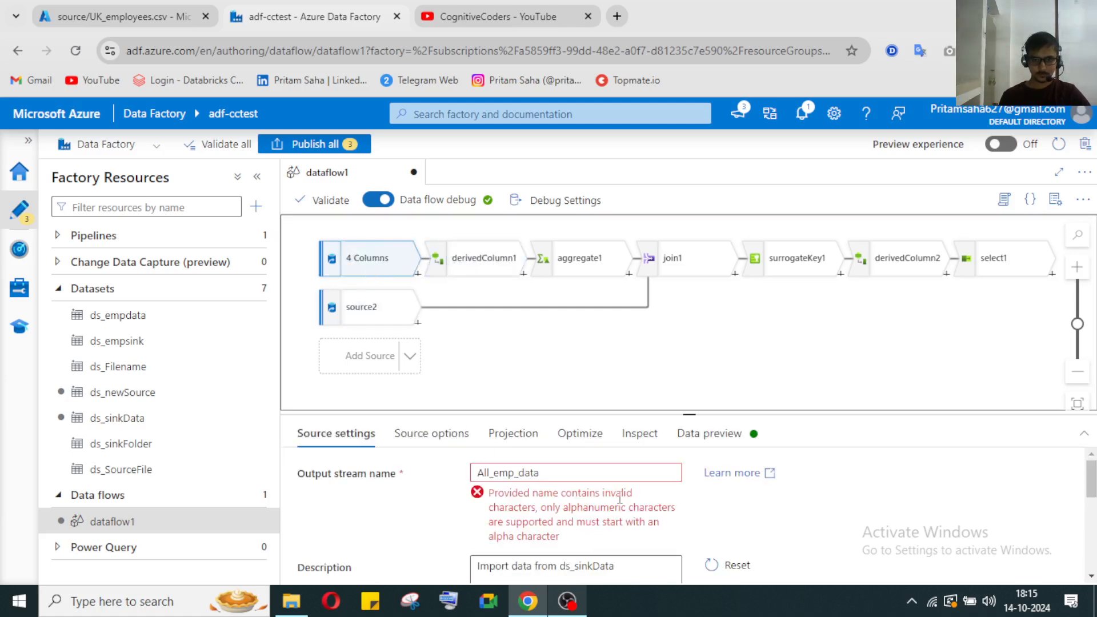
# Step: Change the first source's output stream name to AllEmpData, without underscores
pyautogui.click(571, 473)
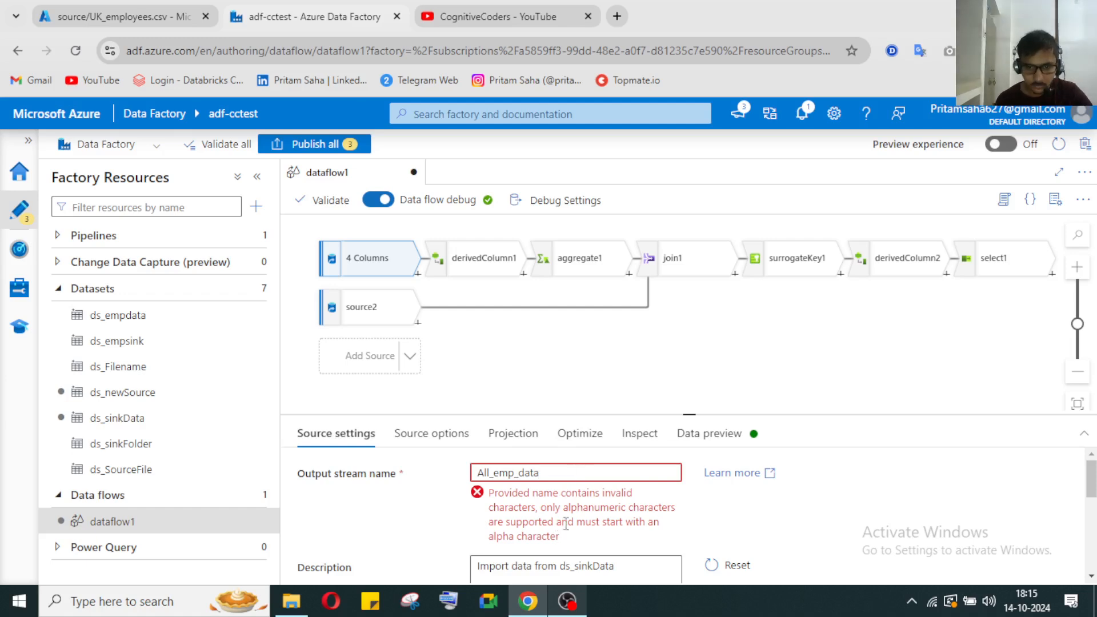
pyautogui.press('BackSpace')
pyautogui.press('BackSpace')
pyautogui.press('BackSpace')
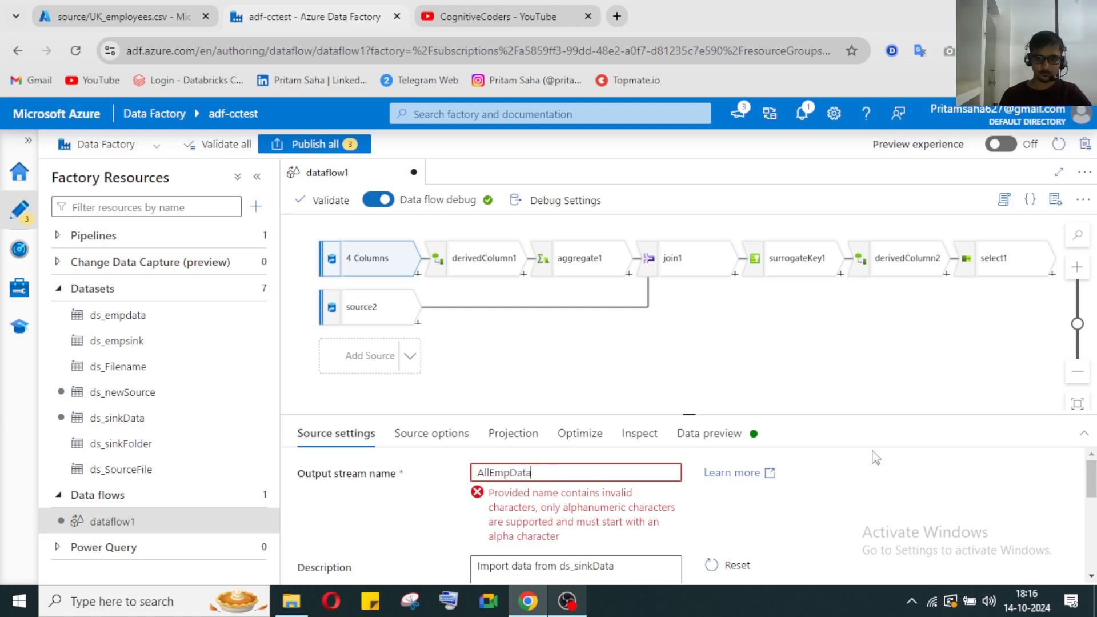
pyautogui.click(483, 237)
pyautogui.click(394, 257)
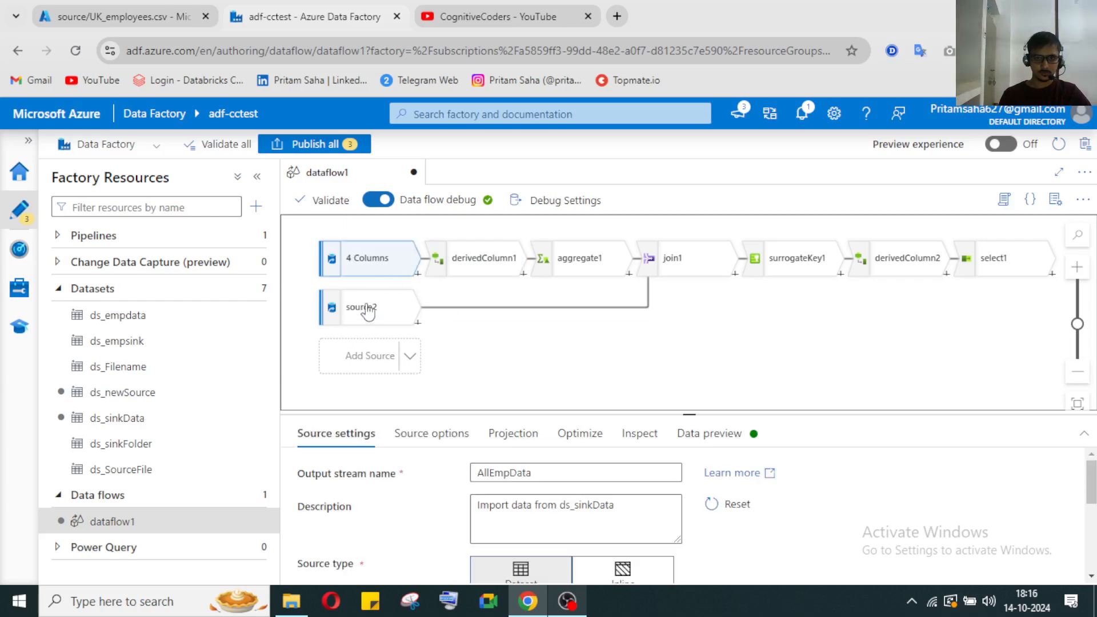
pyautogui.click(417, 274)
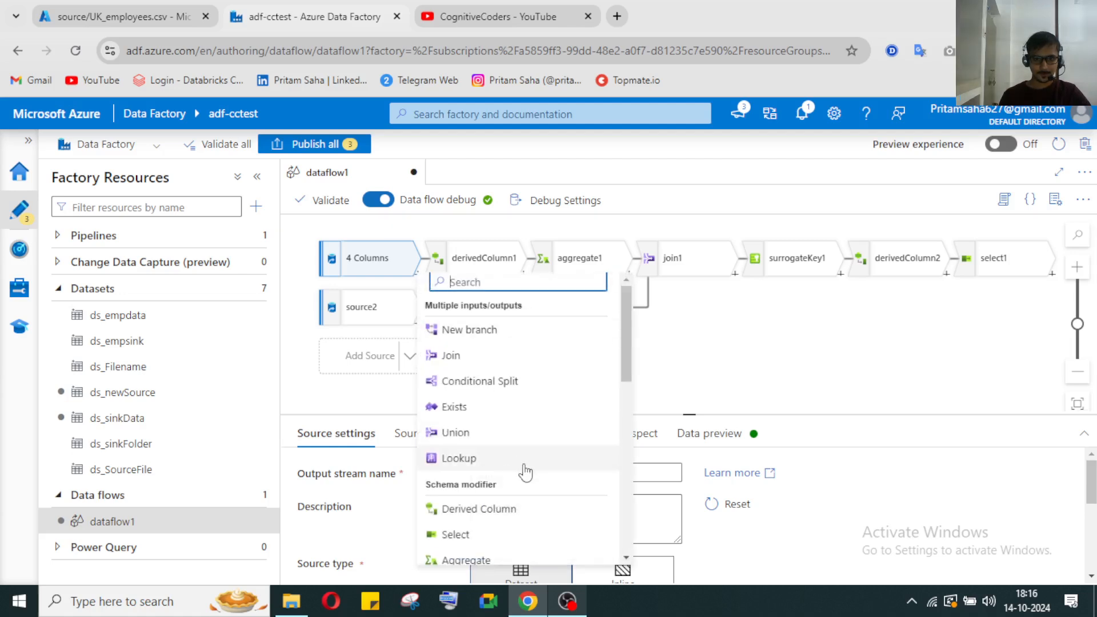
pyautogui.scroll(-3, 525, 471)
pyautogui.scroll(-2, 525, 472)
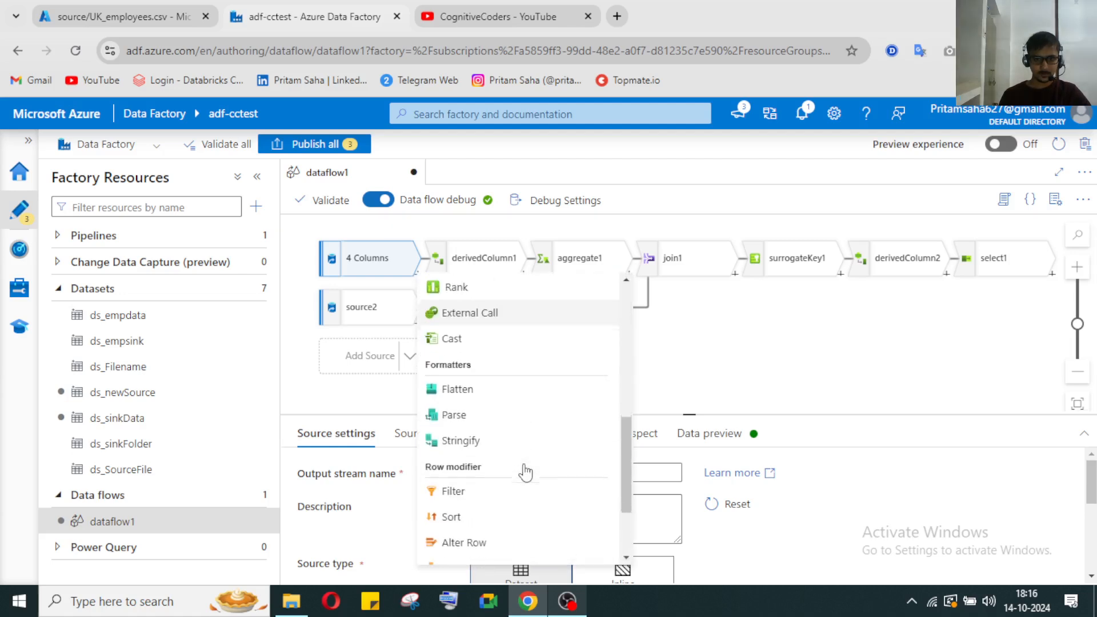
pyautogui.scroll(5, 525, 472)
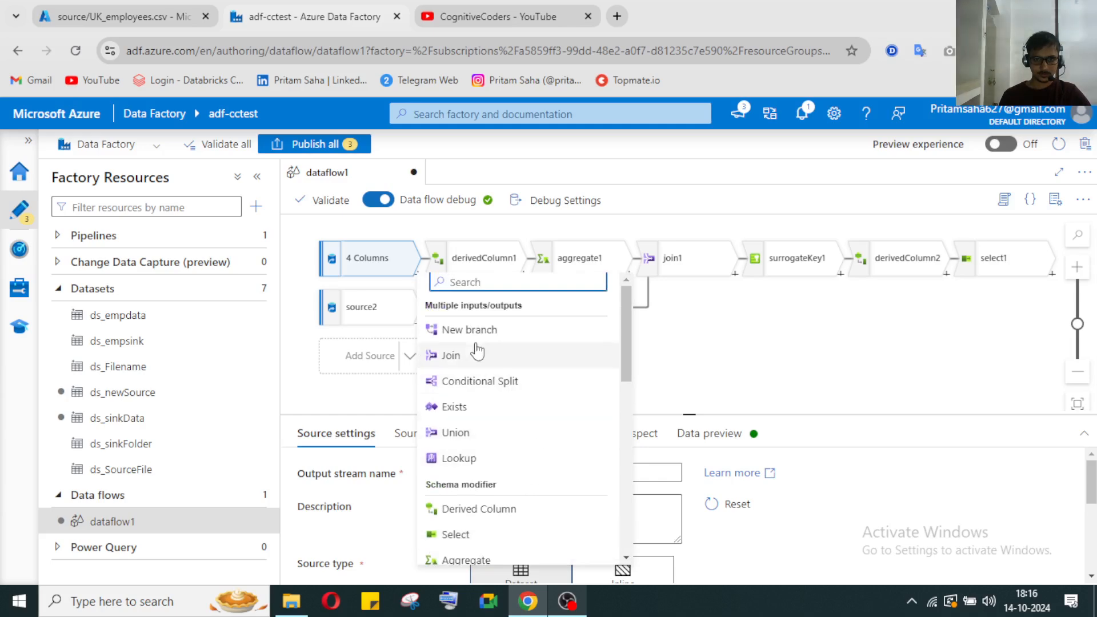
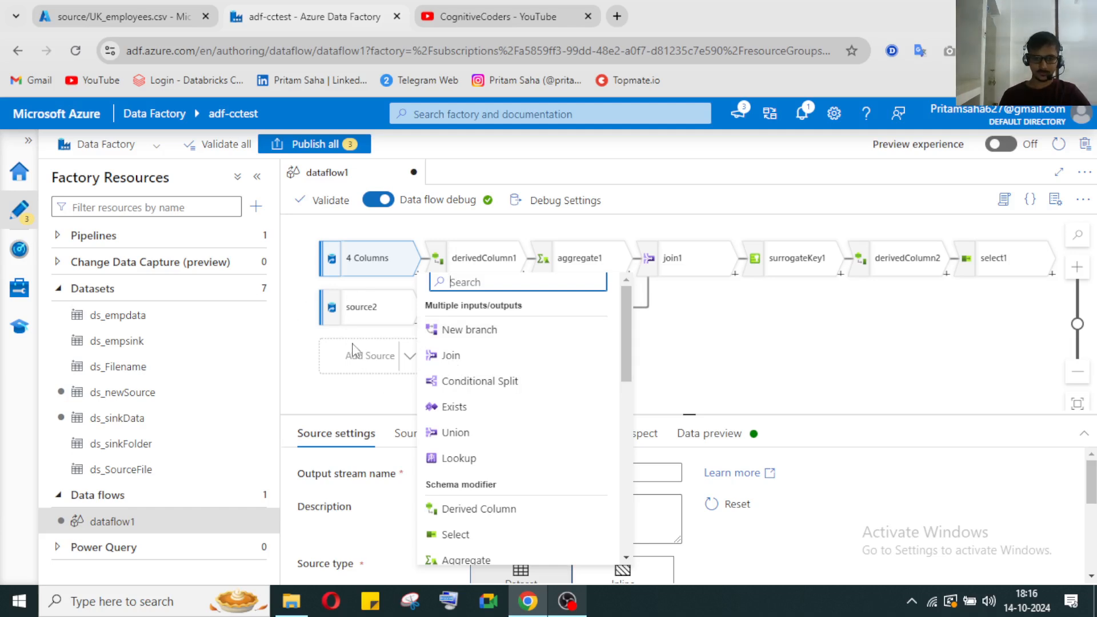
pyautogui.click(723, 334)
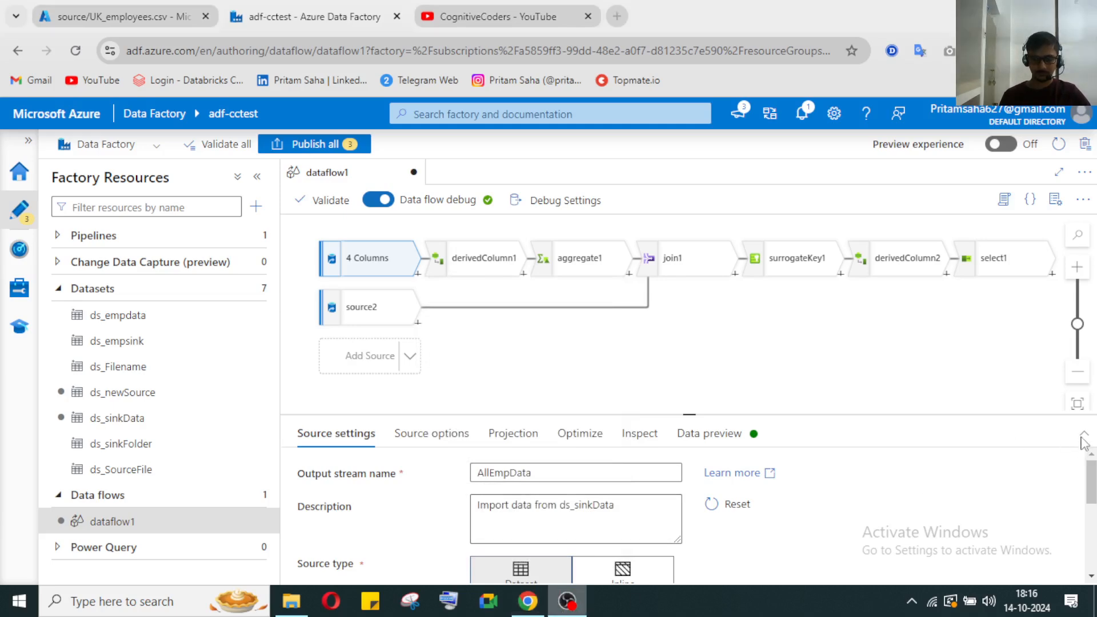
pyautogui.click(582, 593)
# Step: Create a new branch from AllEmpData and add a Union transformation to it
pyautogui.click(415, 274)
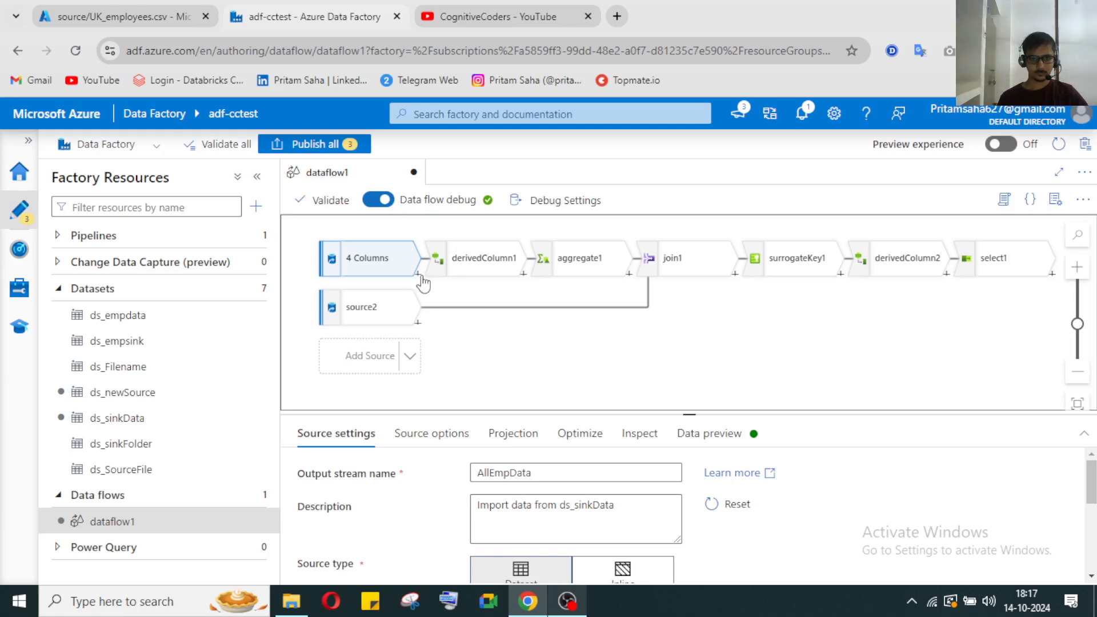
pyautogui.click(418, 274)
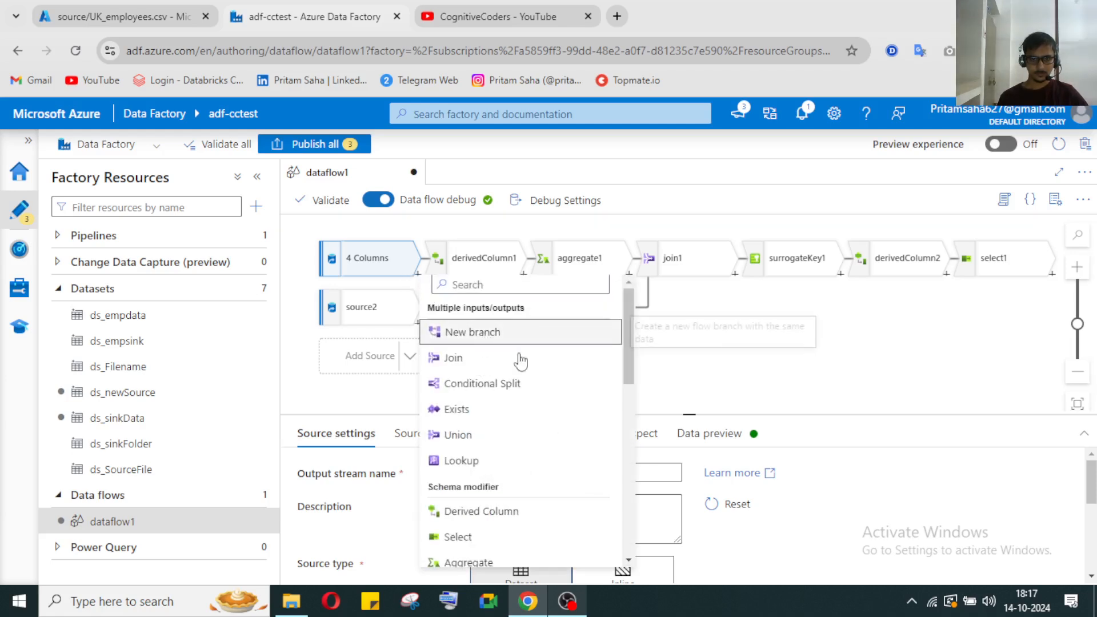
pyautogui.click(474, 331)
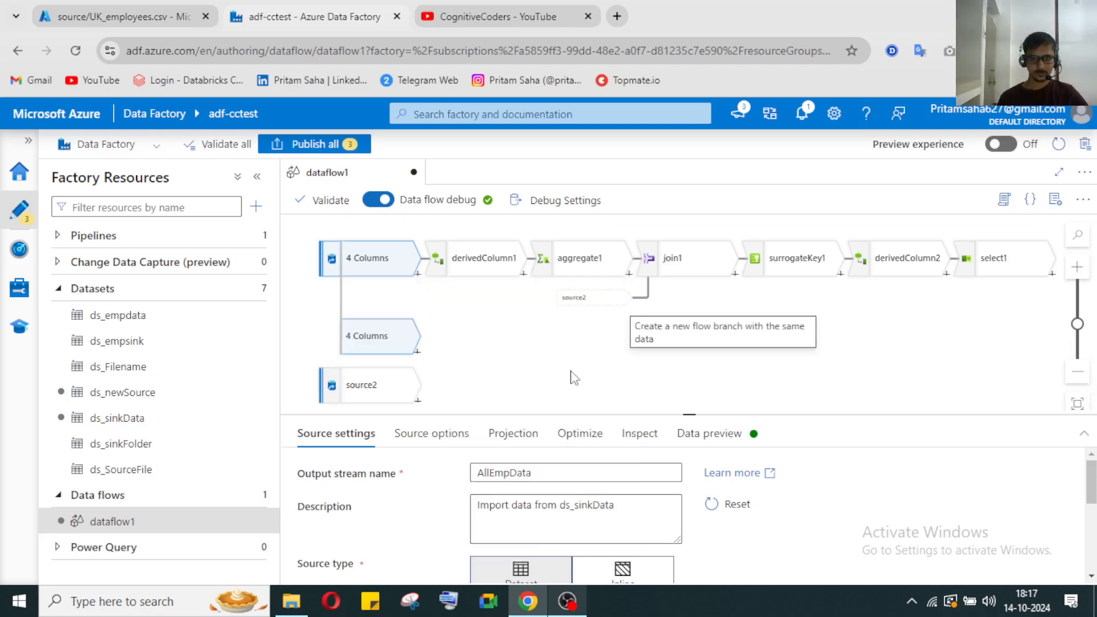
pyautogui.click(417, 351)
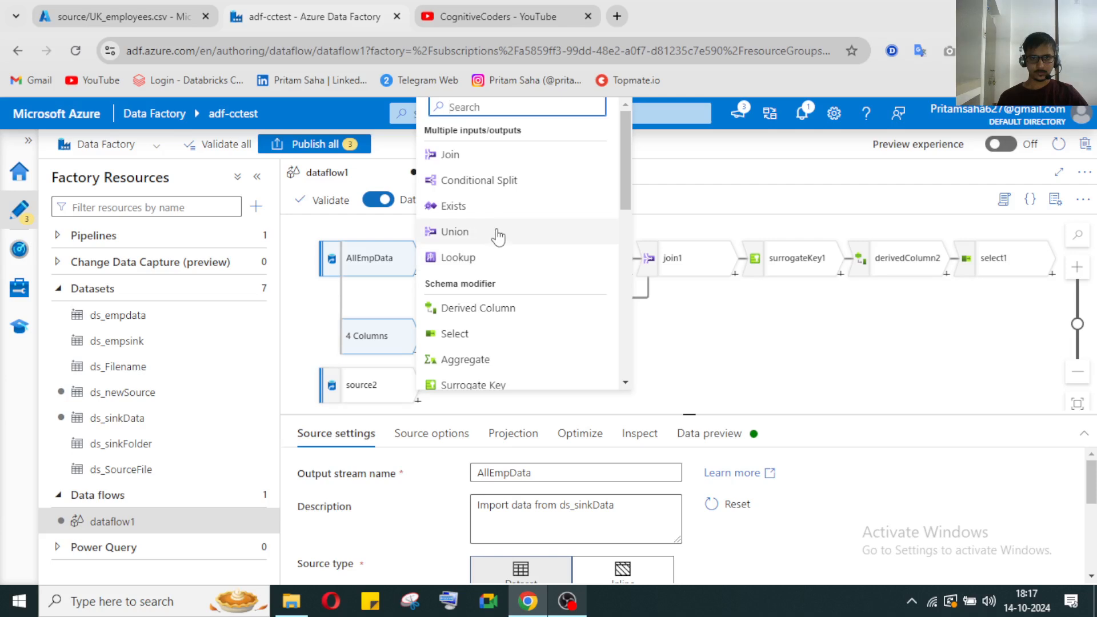
pyautogui.click(587, 232)
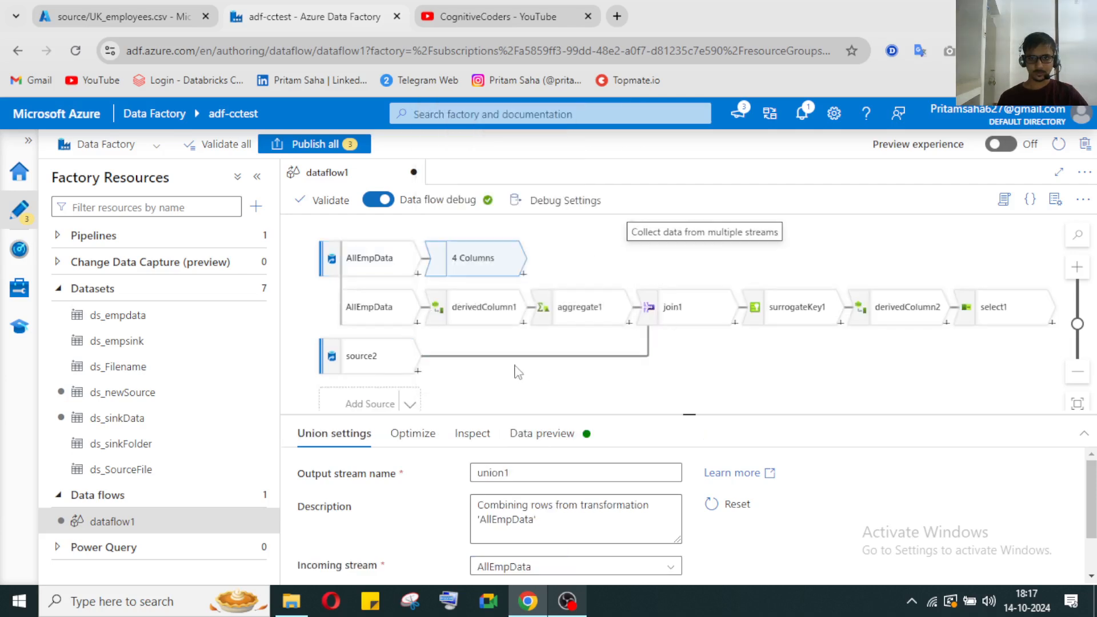
# Step: Set union1 to combine the AllEmpData incoming stream with select1
pyautogui.scroll(-2, 585, 346)
pyautogui.scroll(1, 715, 321)
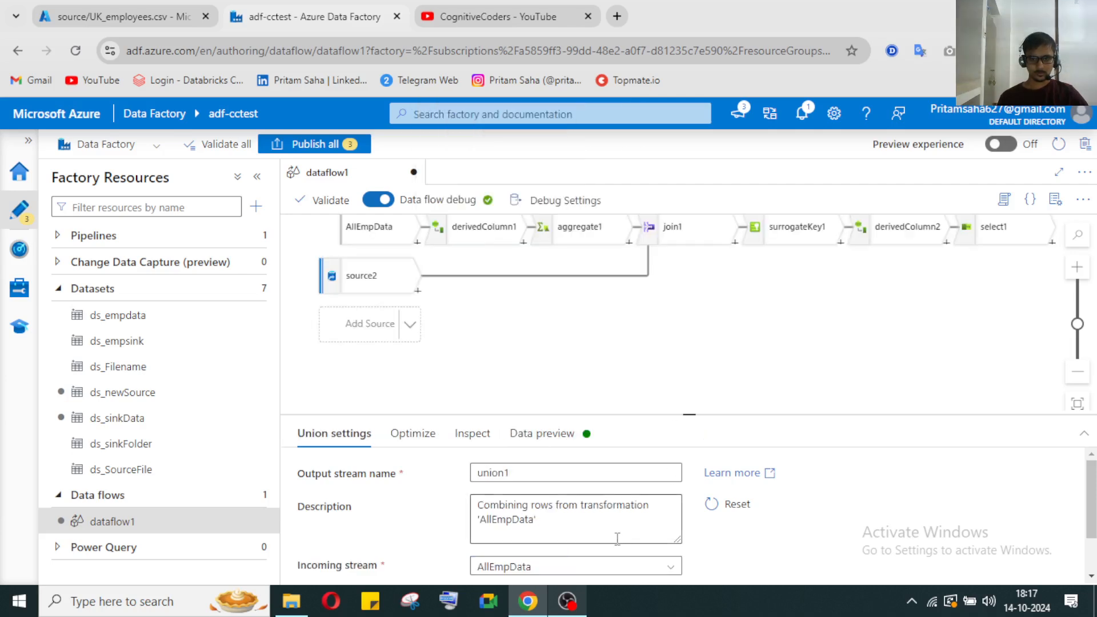
pyautogui.scroll(-1, 620, 538)
pyautogui.click(613, 518)
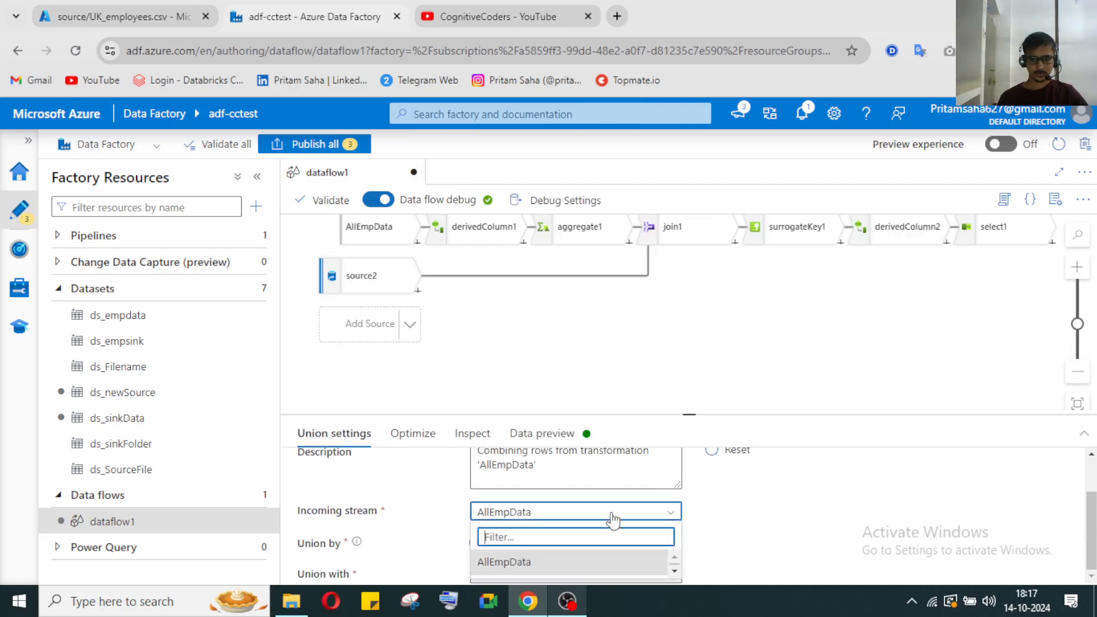
pyautogui.click(798, 530)
pyautogui.click(628, 574)
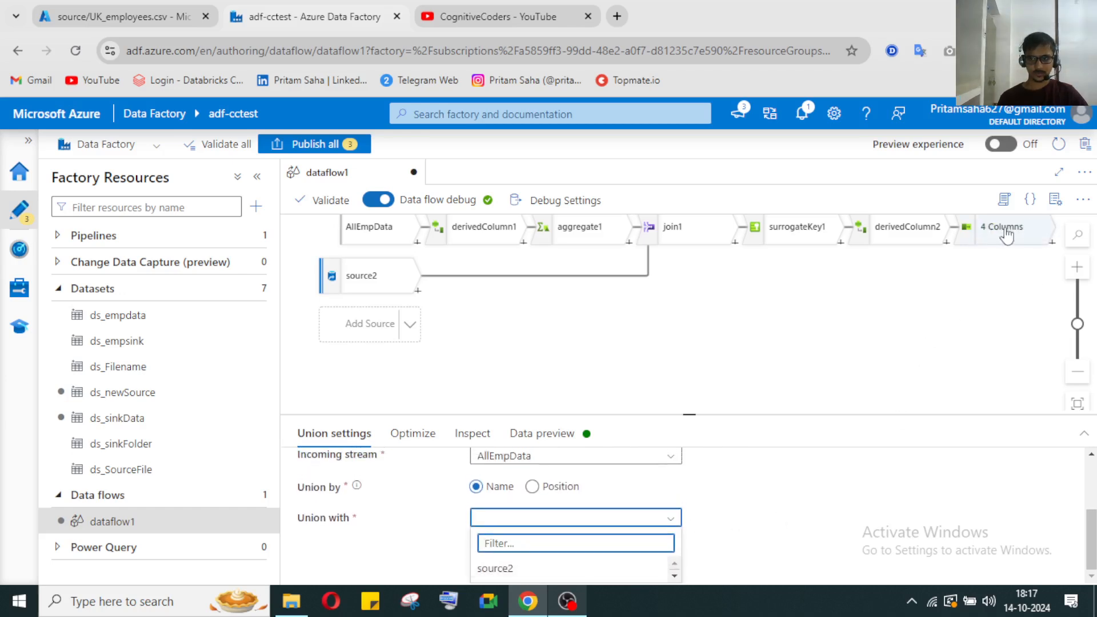
pyautogui.scroll(-2, 642, 556)
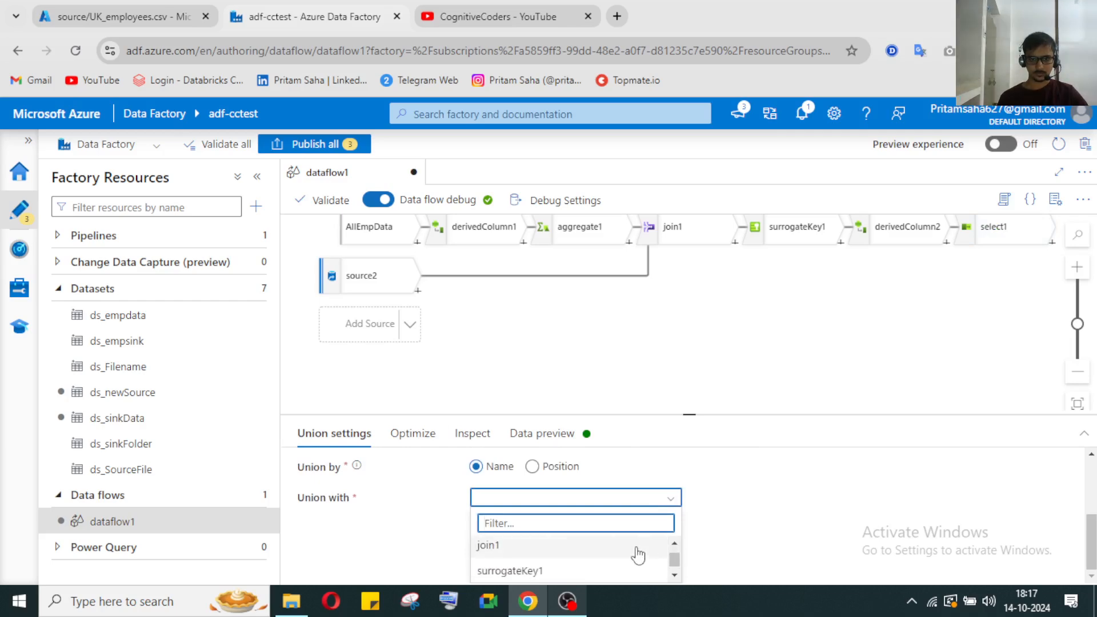
pyautogui.scroll(-2, 565, 568)
pyautogui.click(557, 568)
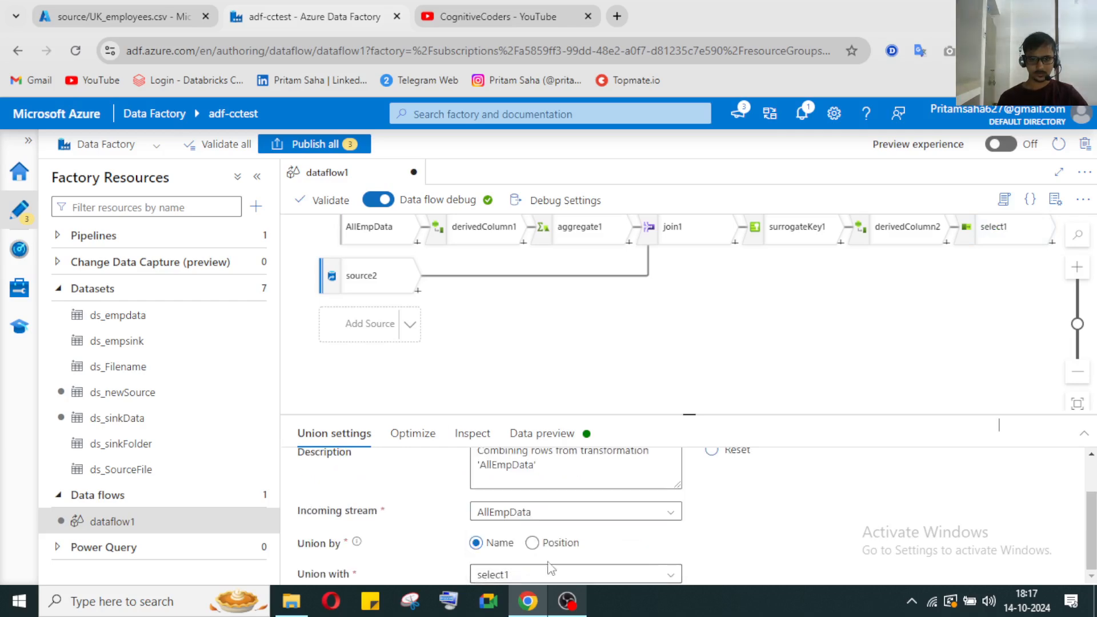
pyautogui.scroll(2, 723, 326)
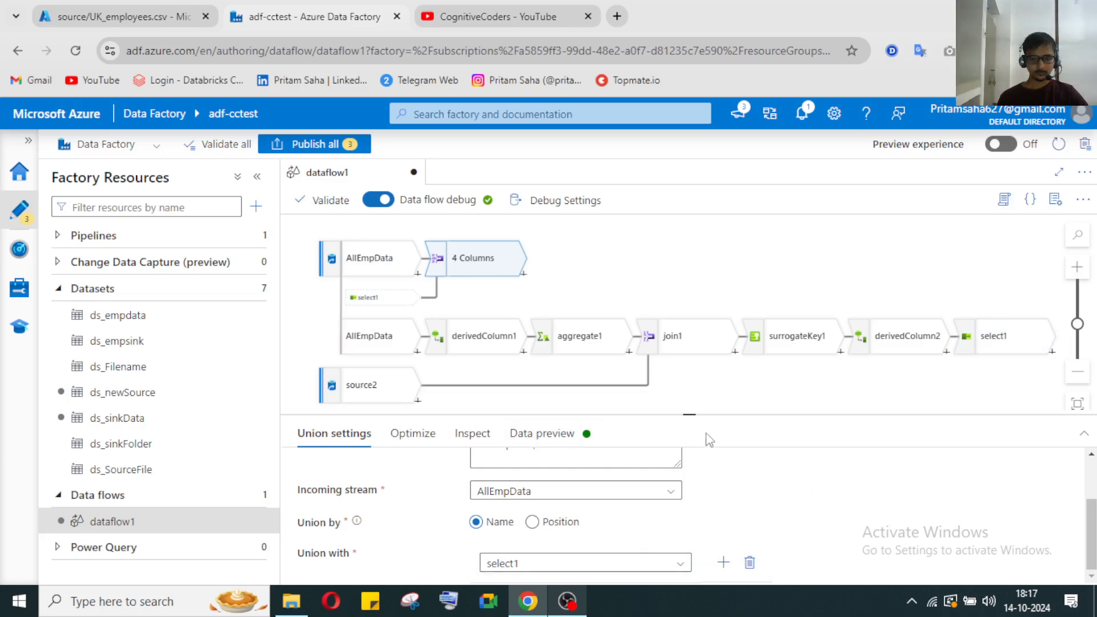
# Step: Preview union1's data and examine the combined employee rows, especially the IDs of the newly added ones
pyautogui.click(552, 439)
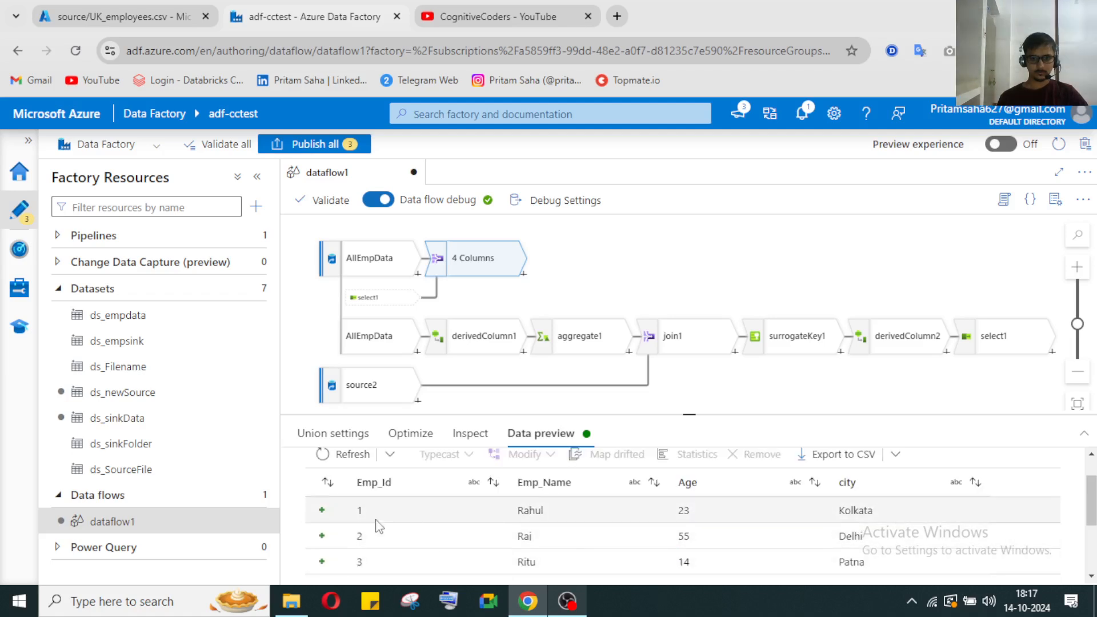
pyautogui.scroll(-3, 383, 526)
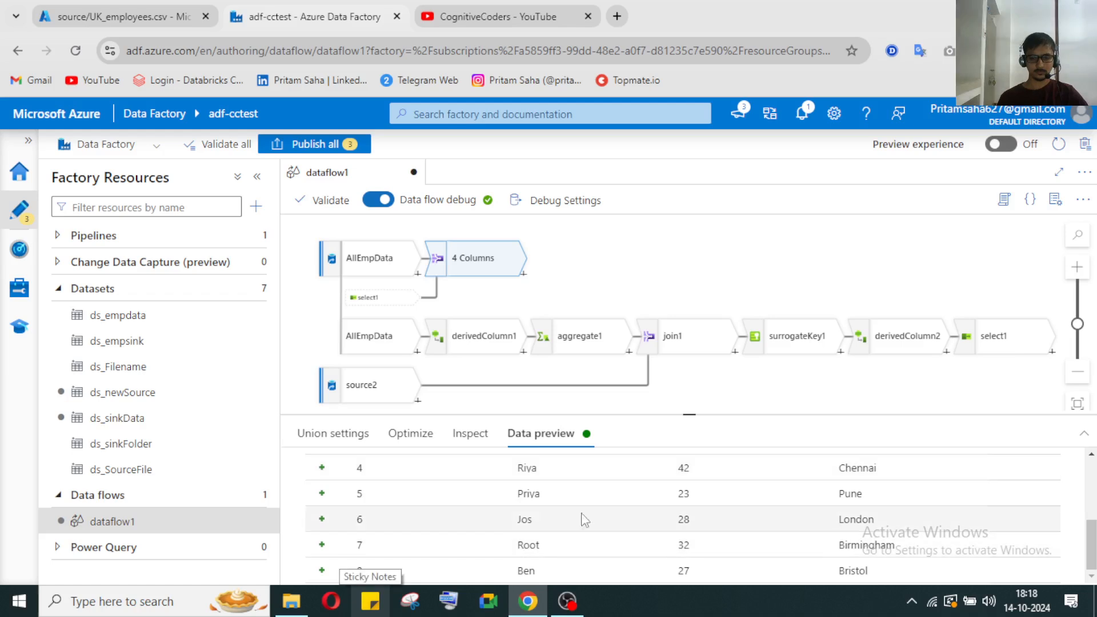
pyautogui.scroll(3, 476, 548)
pyautogui.scroll(-3, 475, 549)
pyautogui.scroll(1, 421, 499)
pyautogui.scroll(-2, 377, 482)
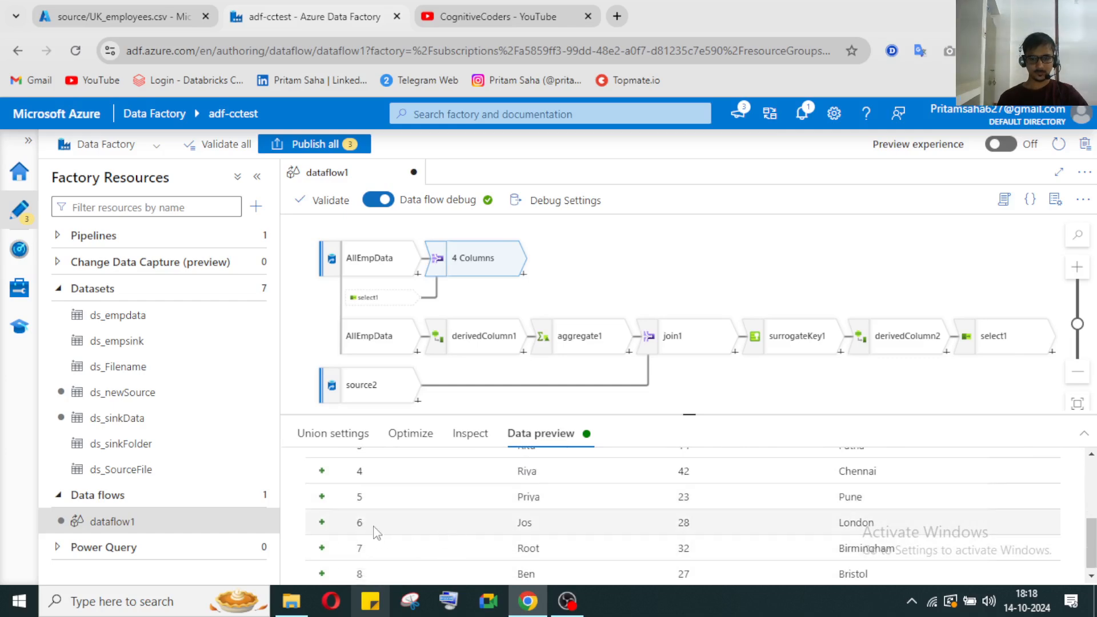
pyautogui.scroll(-1, 346, 522)
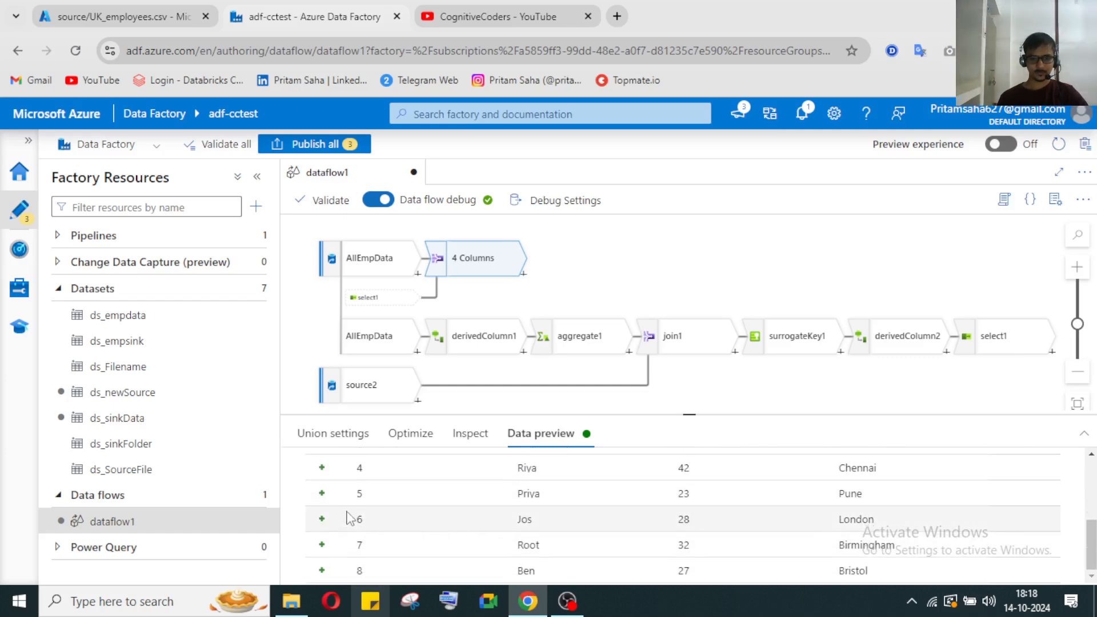
pyautogui.moveTo(370, 526); pyautogui.dragTo(890, 571)
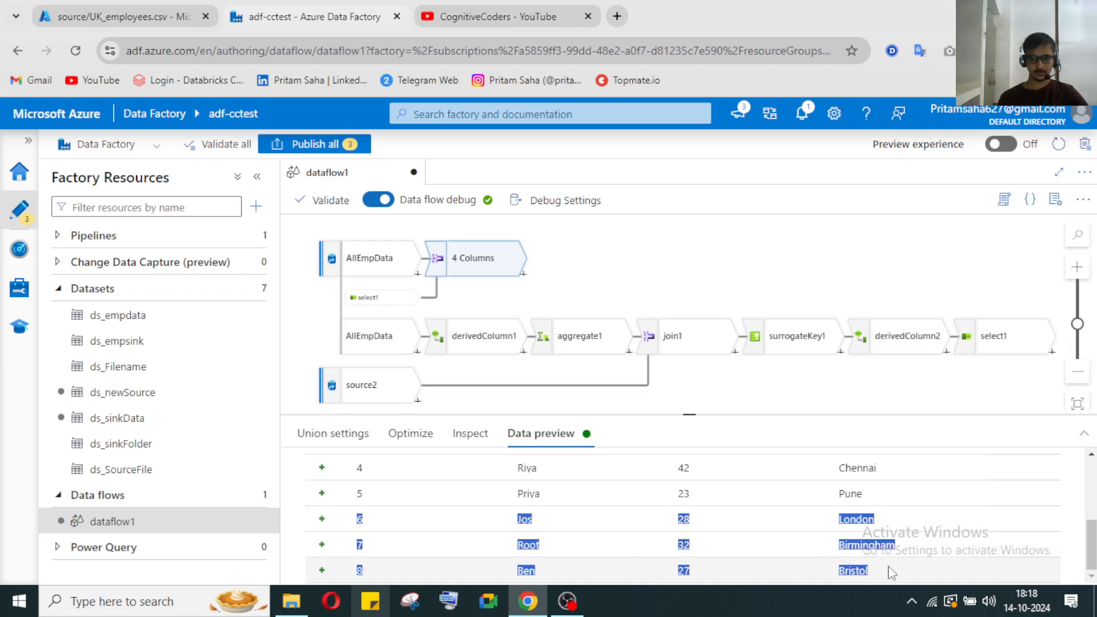
# Step: Add a Sink transformation after union1
pyautogui.click(523, 275)
pyautogui.scroll(-5, 580, 526)
pyautogui.scroll(-1, 580, 525)
pyautogui.click(565, 553)
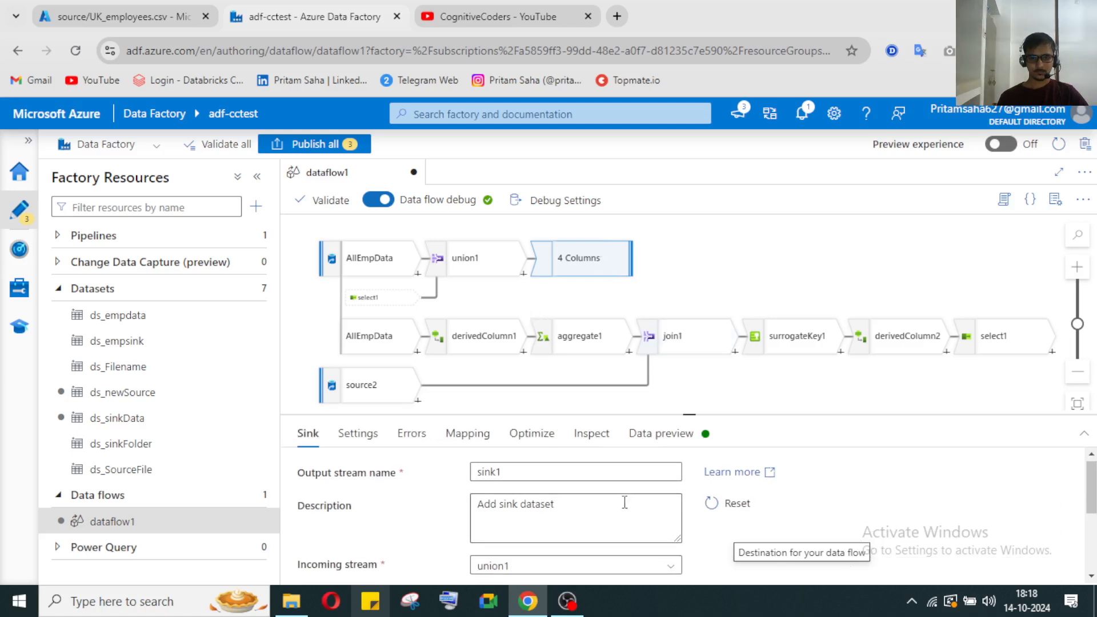
pyautogui.scroll(-3, 912, 504)
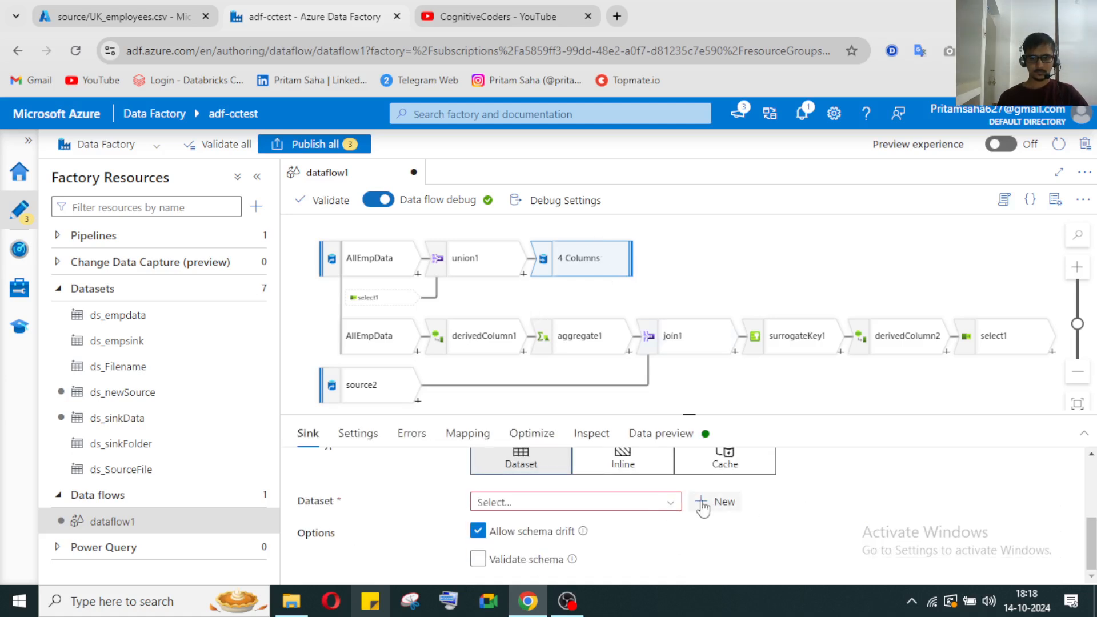
pyautogui.click(672, 505)
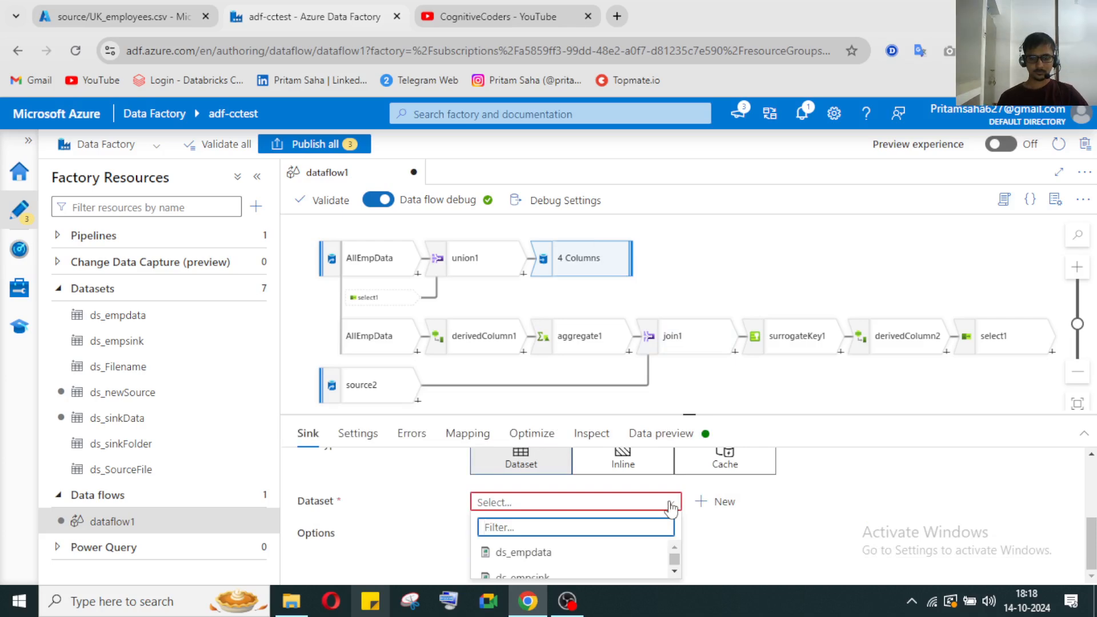
pyautogui.click(672, 507)
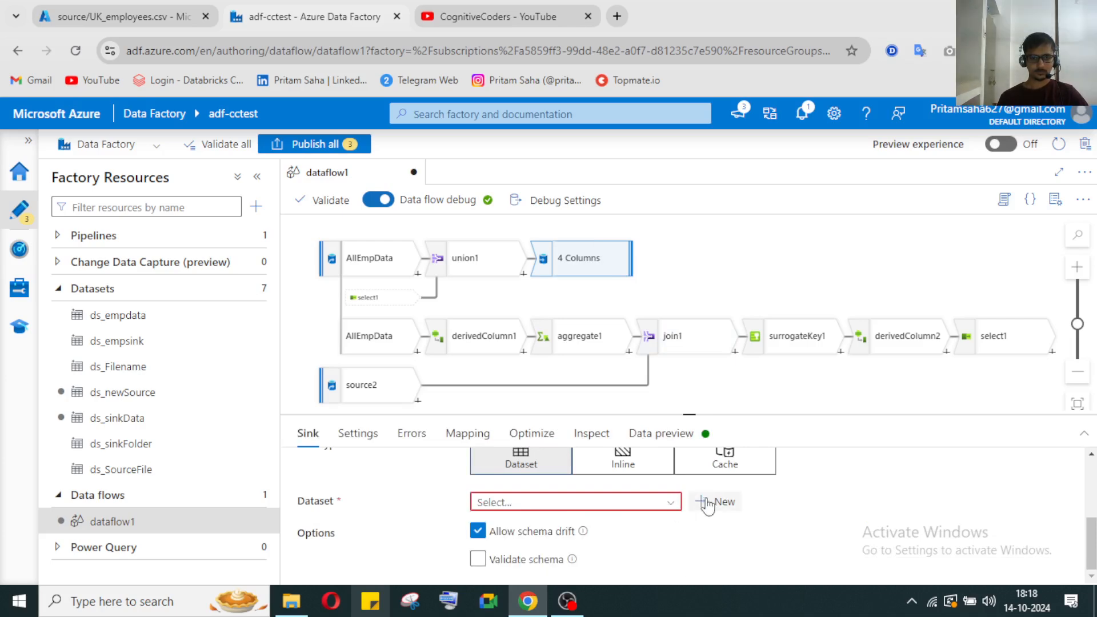
pyautogui.click(708, 503)
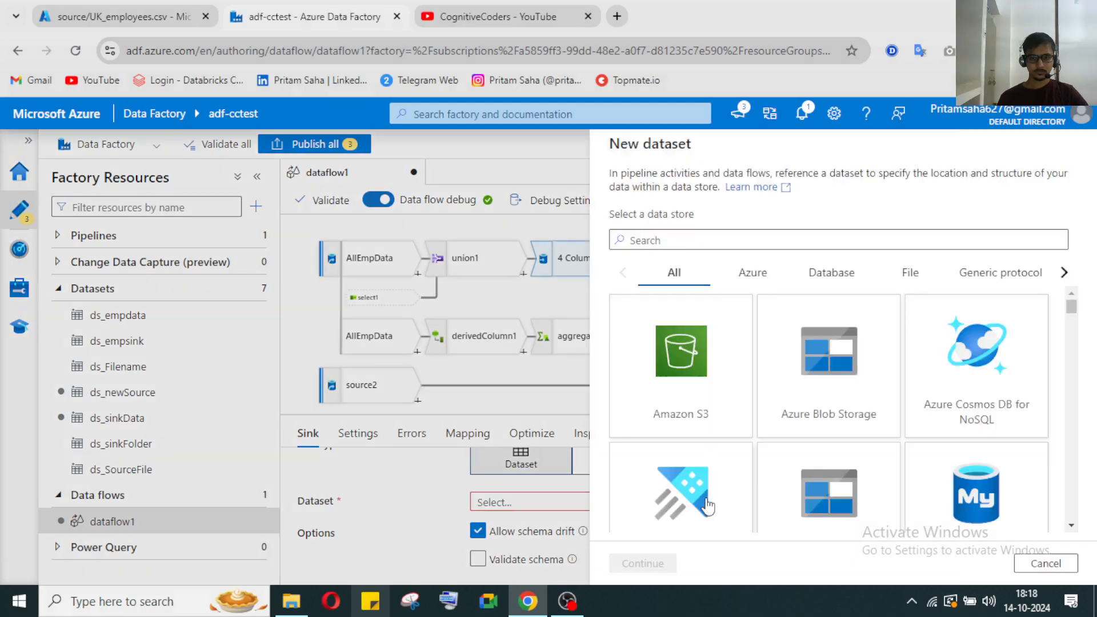
pyautogui.click(1035, 563)
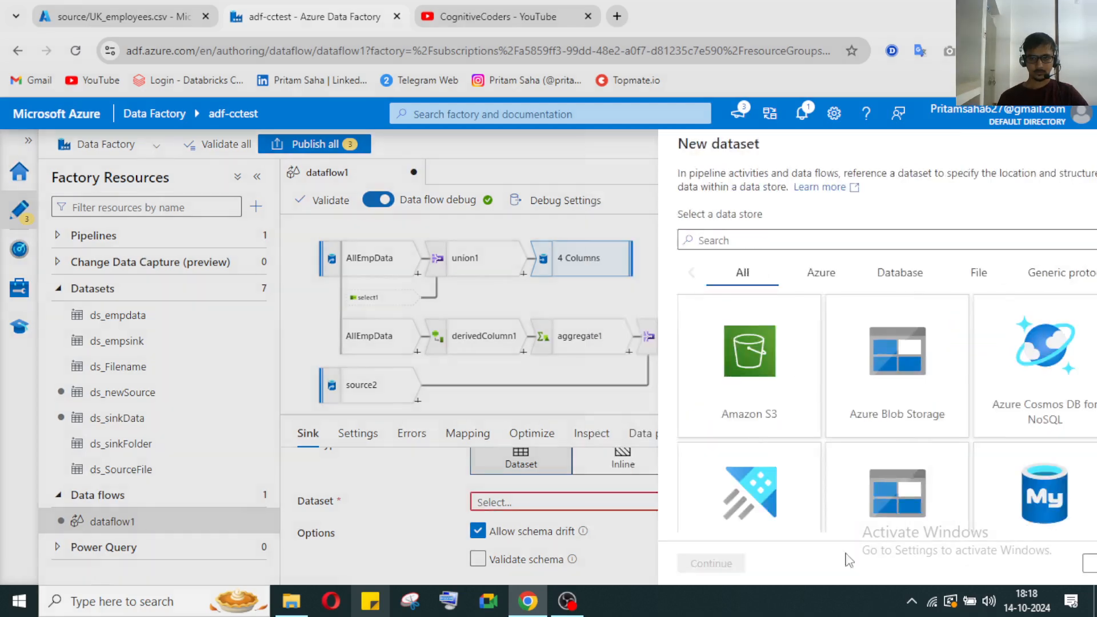
# Step: Set the sink's dataset to the existing ds_sinkData by filtering the available datasets for "sin"
pyautogui.click(670, 502)
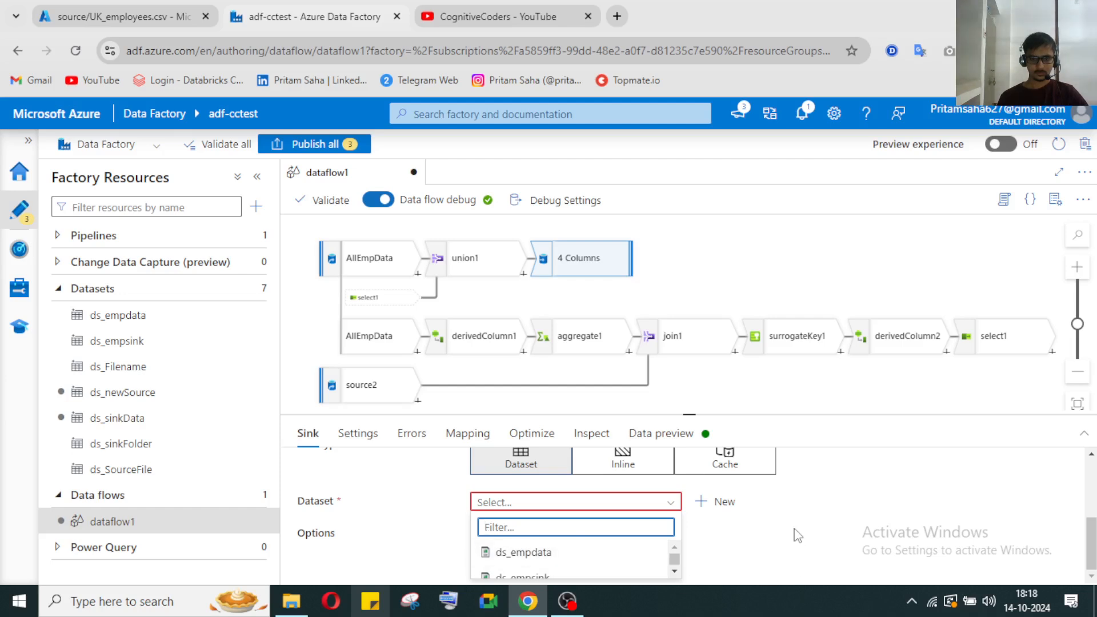
pyautogui.scroll(-3, 543, 558)
pyautogui.scroll(-2, 614, 568)
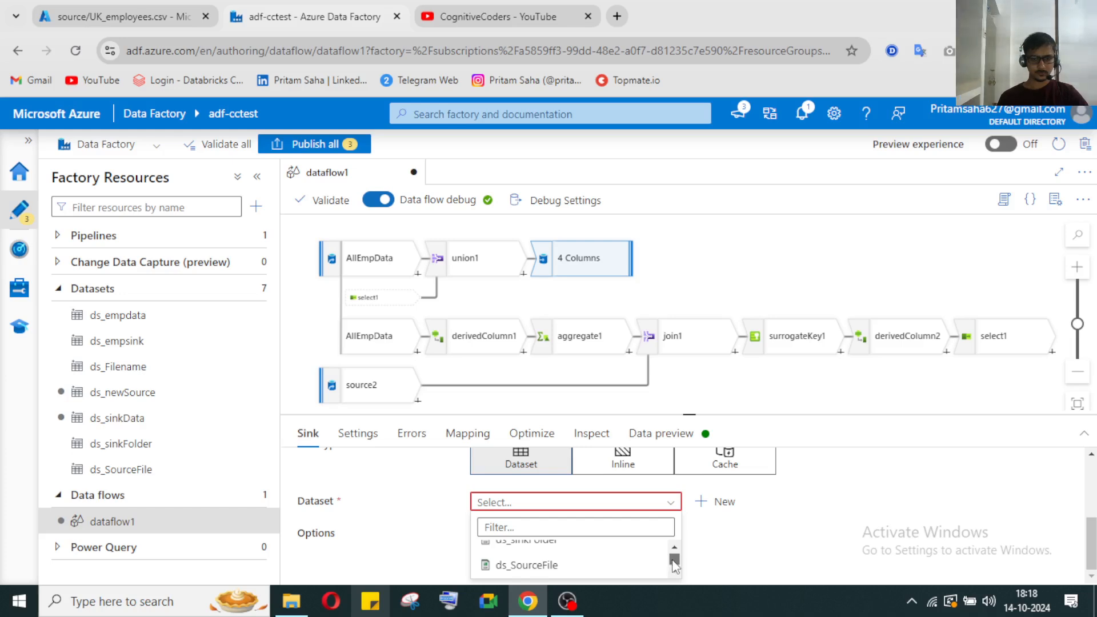
pyautogui.scroll(5, 566, 565)
pyautogui.click(558, 525)
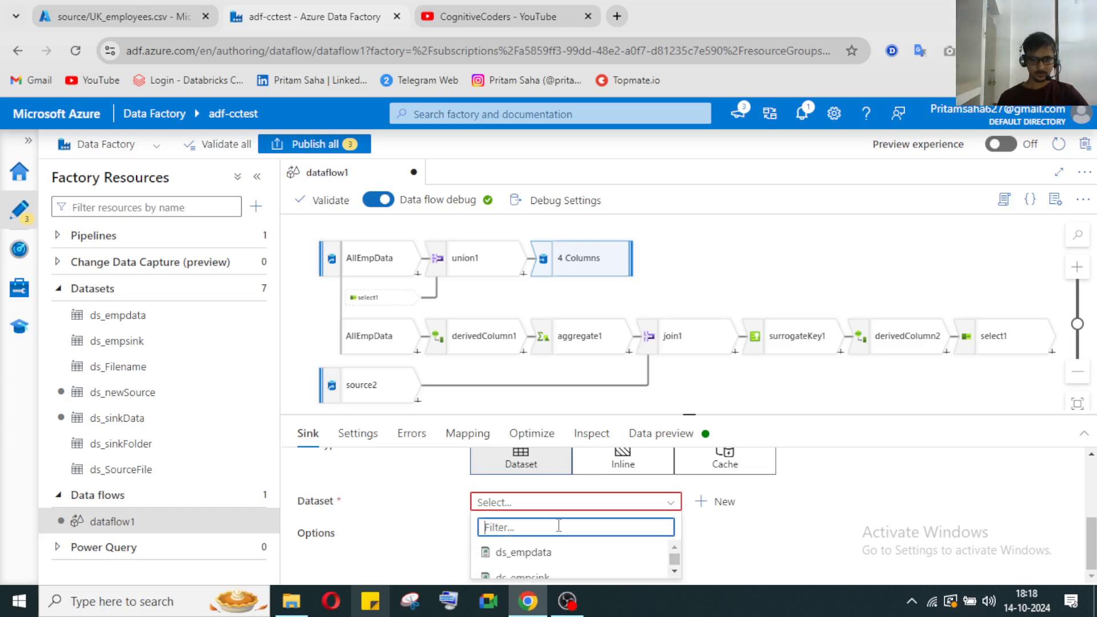
pyautogui.write('sin')
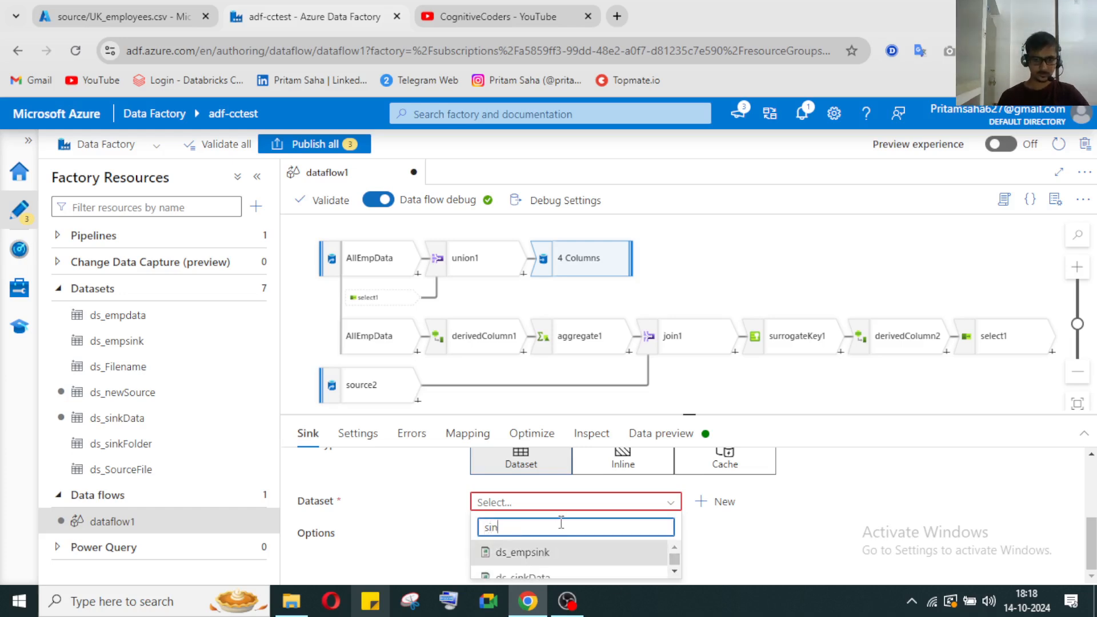
pyautogui.click(561, 576)
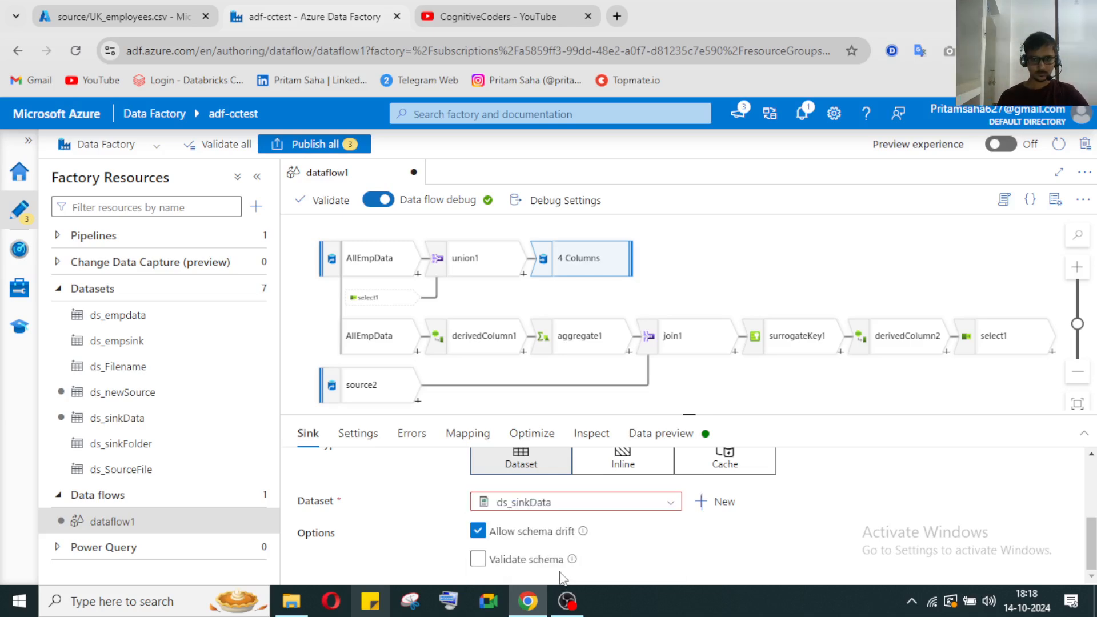
pyautogui.scroll(-1, 891, 509)
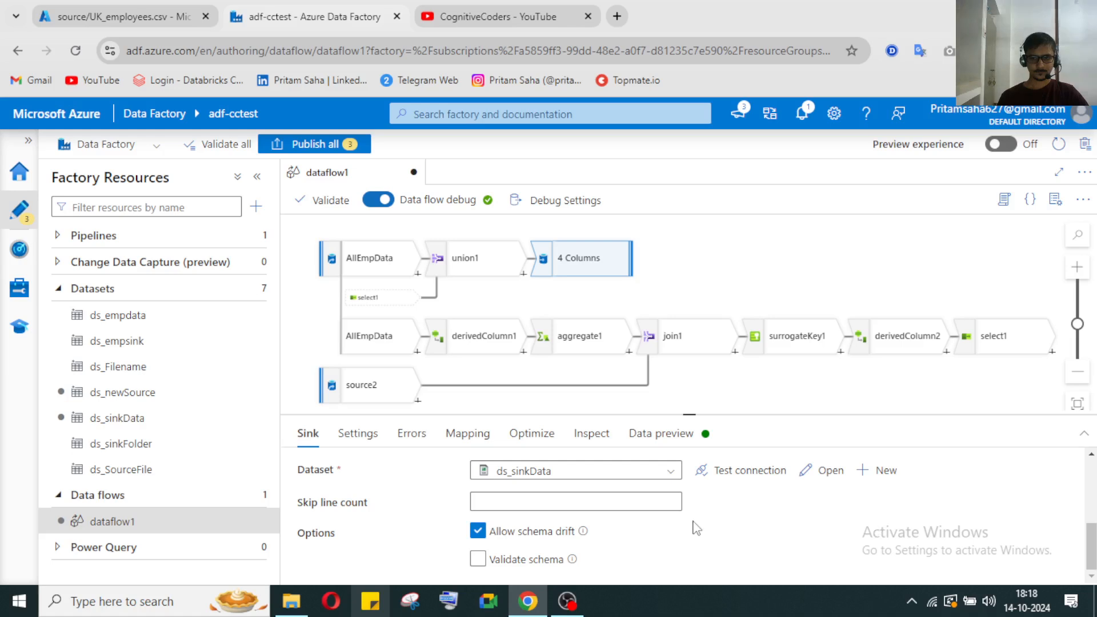
# Step: Enlarge the configuration area and review sink1's incoming stream, sink type, dataset and schema options
pyautogui.scroll(3, 531, 519)
pyautogui.scroll(-3, 548, 519)
pyautogui.scroll(5, 675, 530)
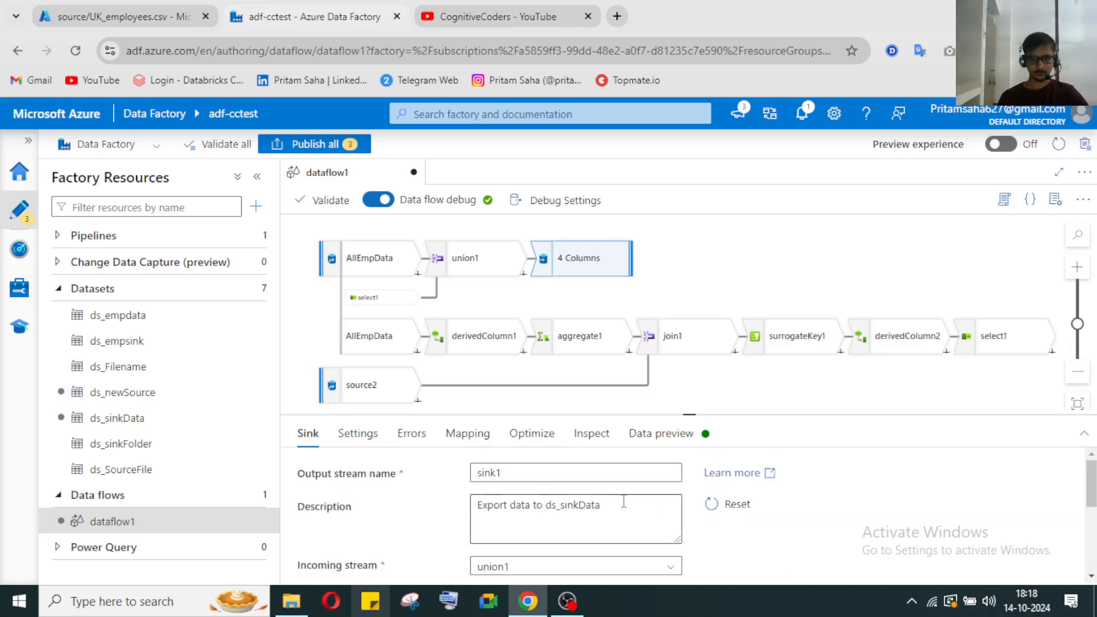
pyautogui.scroll(-3, 977, 545)
pyautogui.moveTo(692, 415); pyautogui.dragTo(685, 348)
pyautogui.scroll(3, 711, 540)
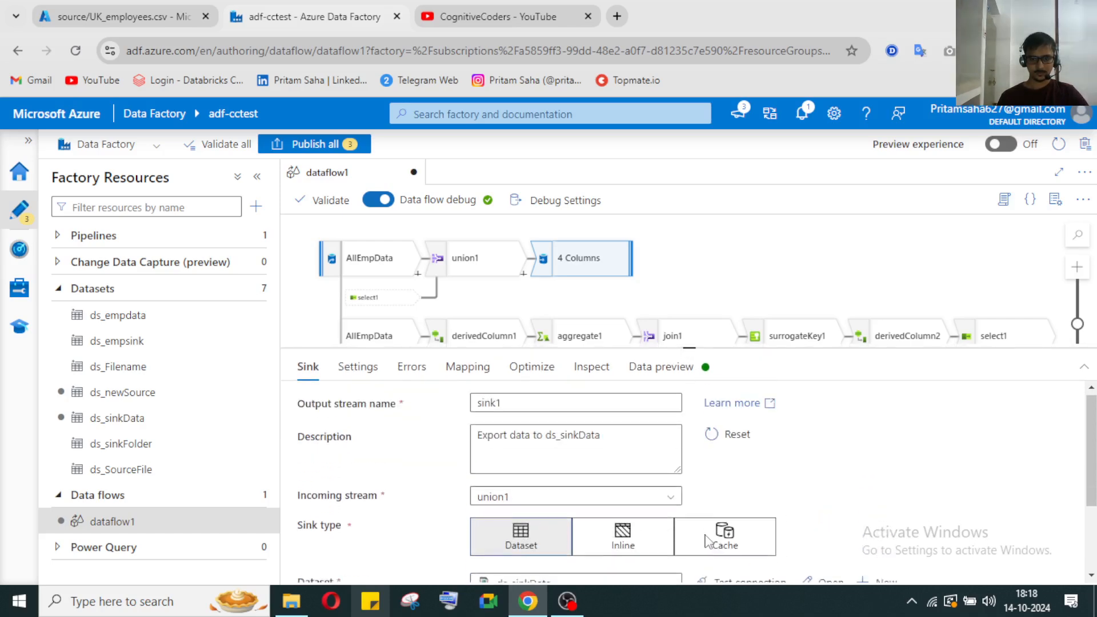
pyautogui.scroll(-4, 708, 537)
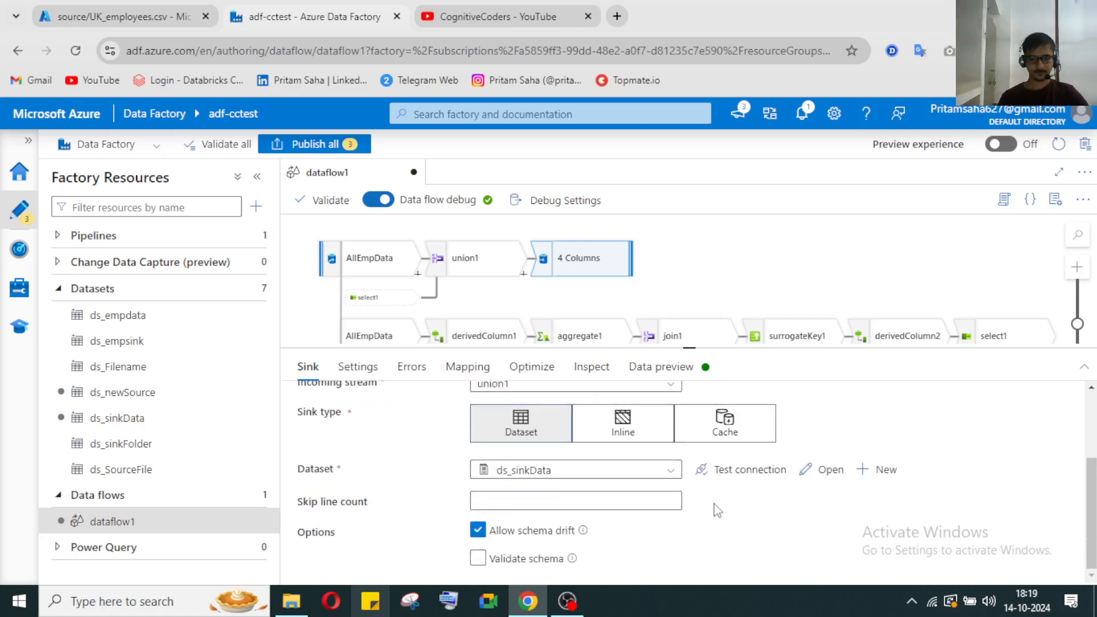
pyautogui.click(579, 613)
pyautogui.click(564, 608)
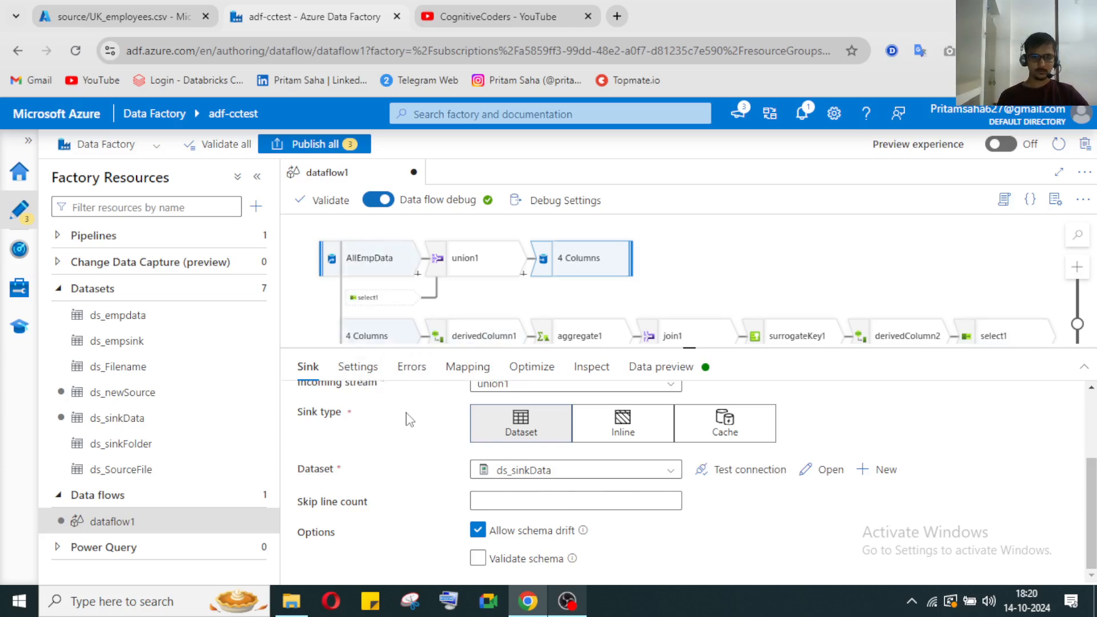
pyautogui.scroll(2, 421, 495)
pyautogui.scroll(-2, 421, 495)
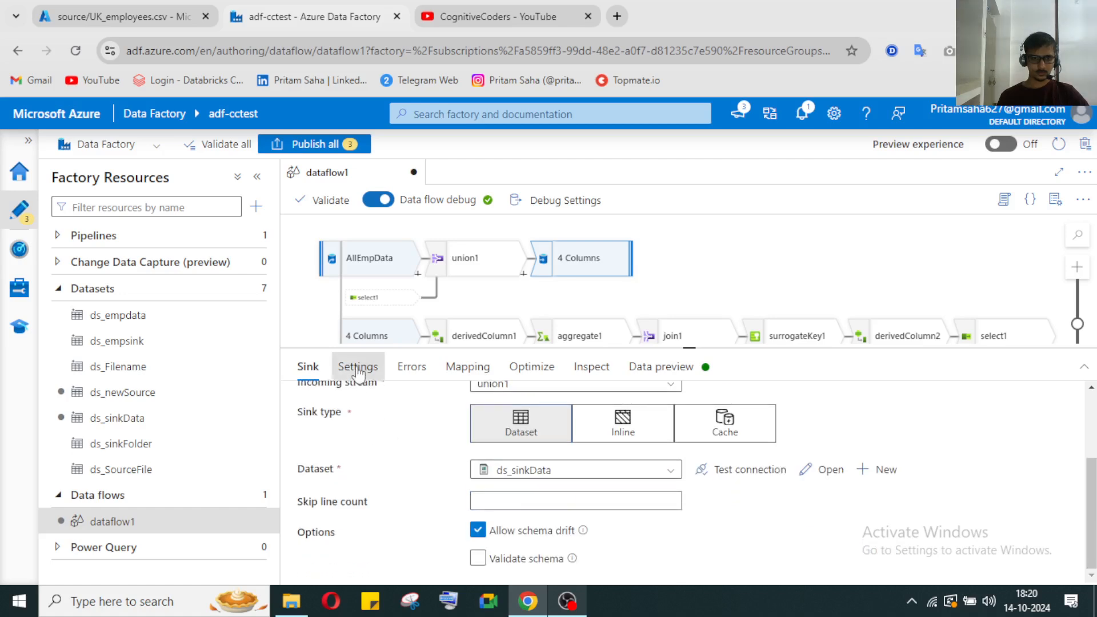
# Step: Set sink1's file name option to Output to single file
pyautogui.click(358, 367)
pyautogui.scroll(-3, 573, 465)
pyautogui.scroll(3, 573, 466)
pyautogui.click(561, 440)
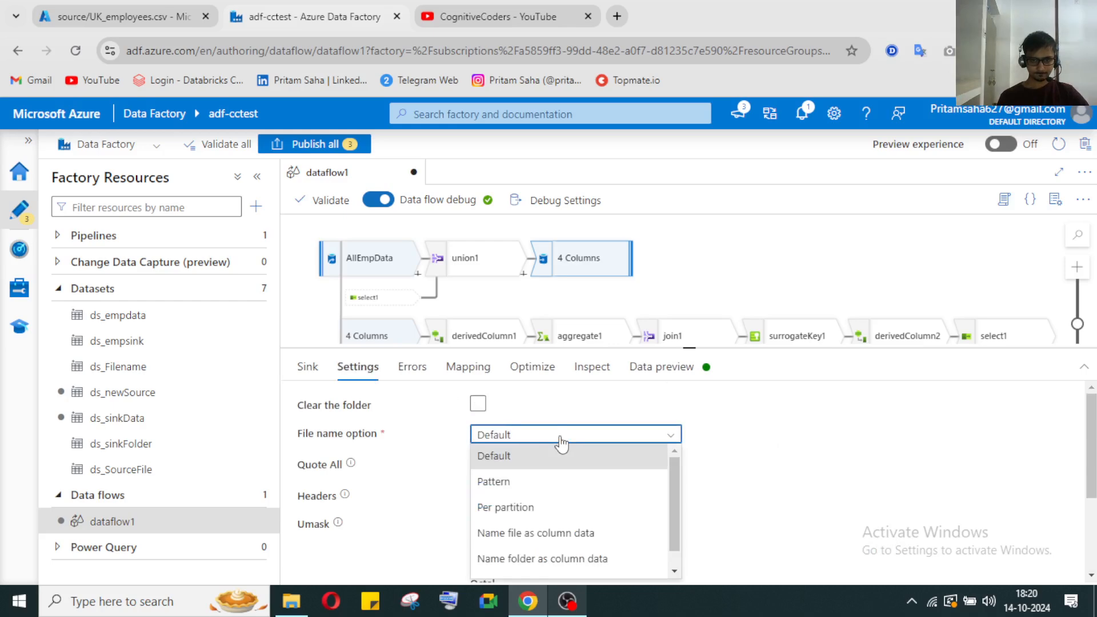
pyautogui.scroll(-1, 580, 543)
pyautogui.scroll(-1, 568, 568)
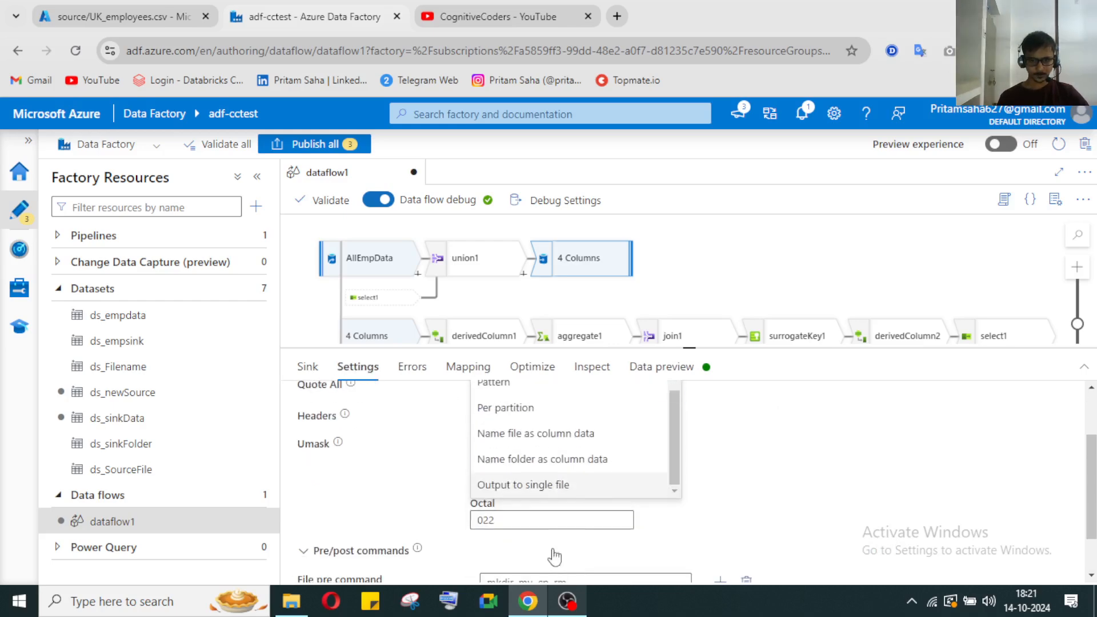
pyautogui.click(559, 505)
pyautogui.scroll(5, 685, 474)
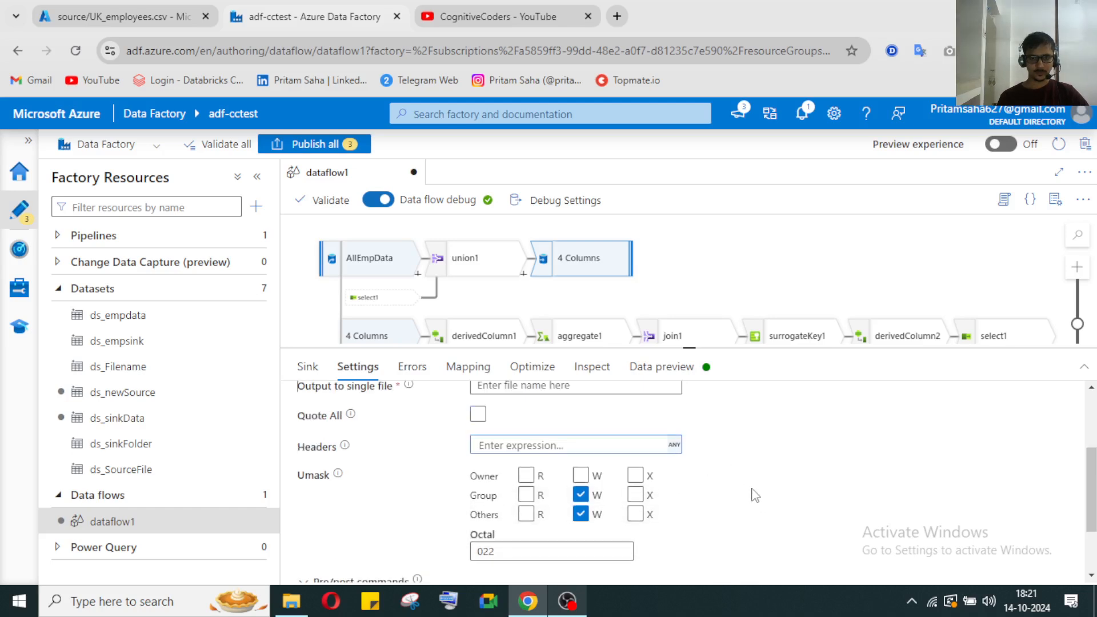
# Step: Switch to the Azure portal, open all_emp_data.csv in the demo container's sink folder, and copy its file name
pyautogui.click(140, 13)
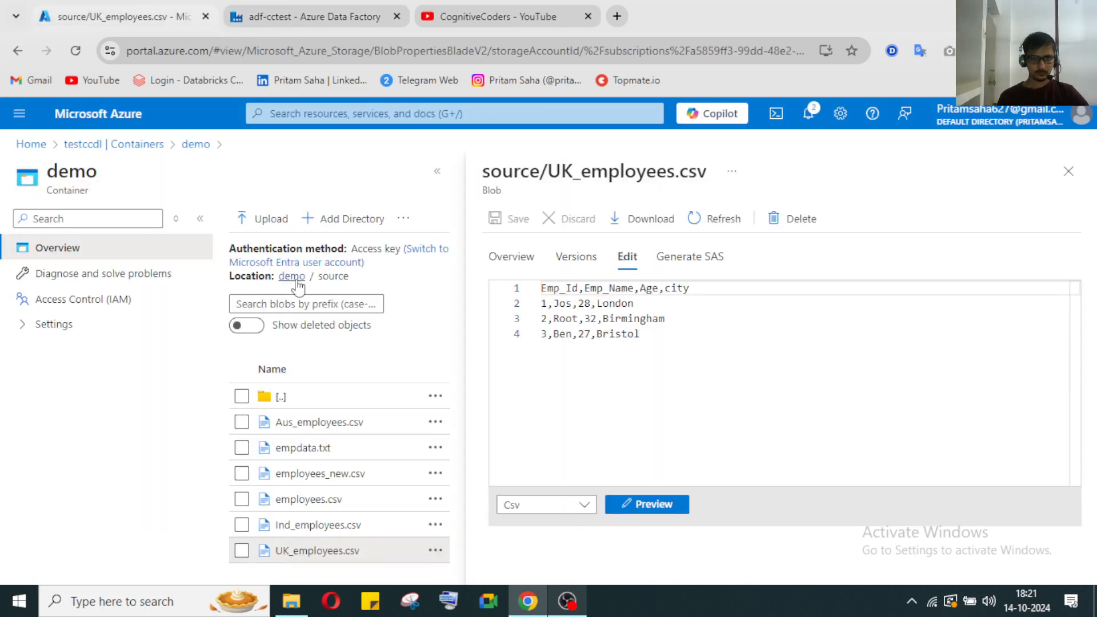
pyautogui.click(292, 277)
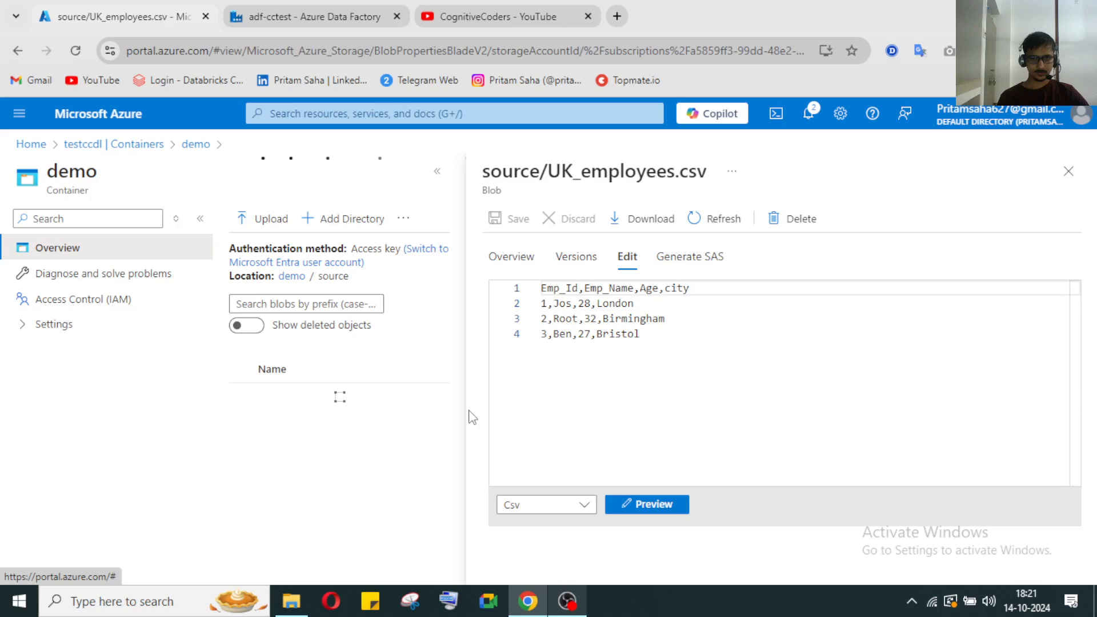
pyautogui.click(1068, 171)
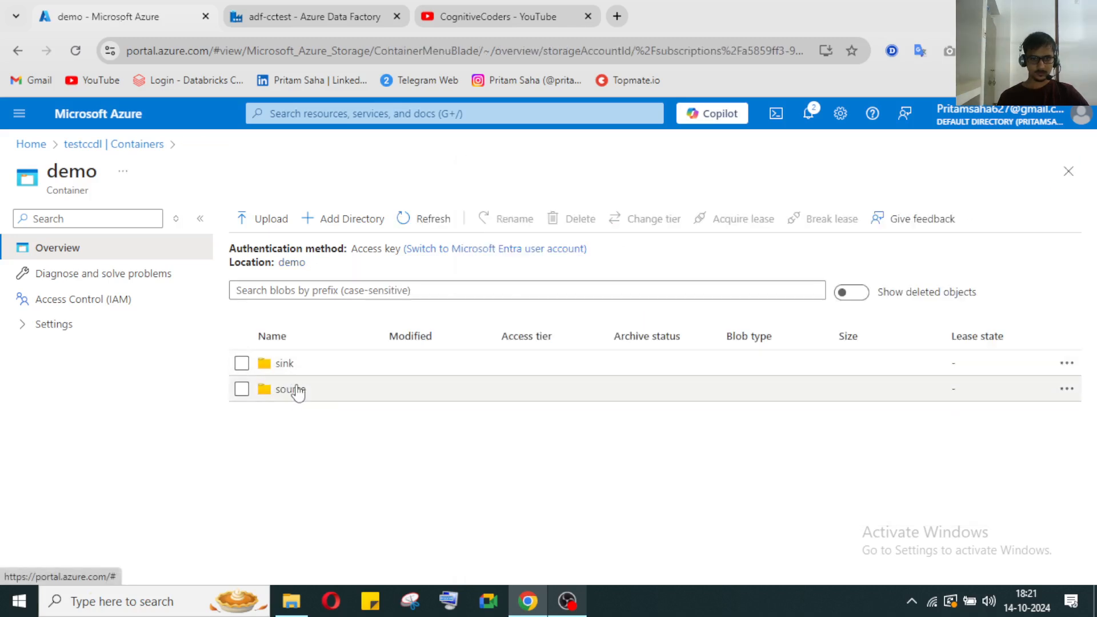
pyautogui.click(285, 364)
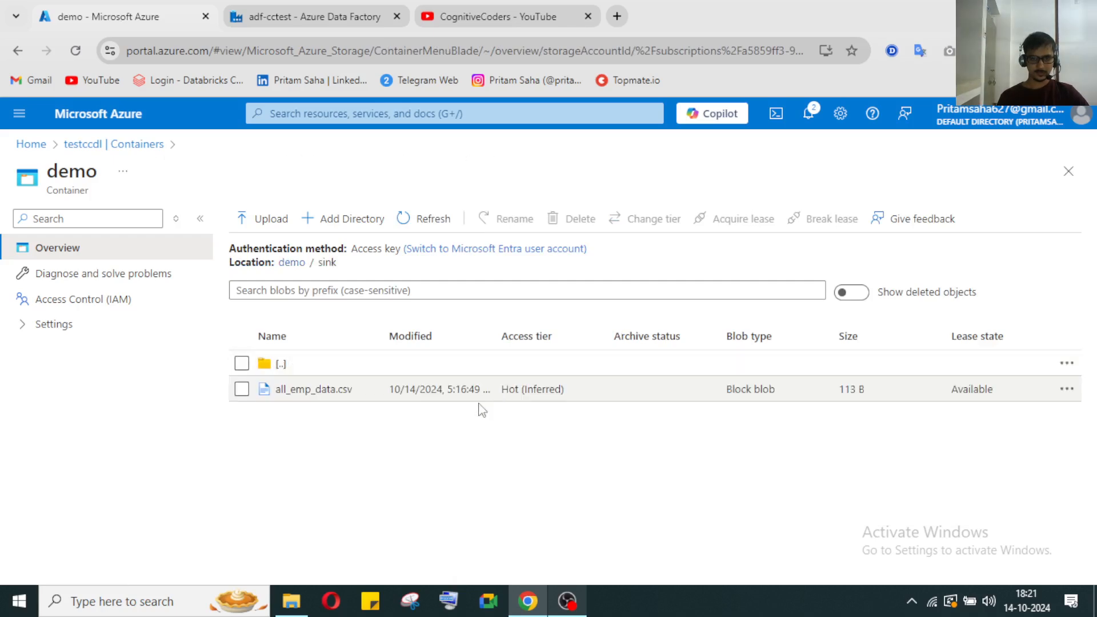
pyautogui.click(346, 391)
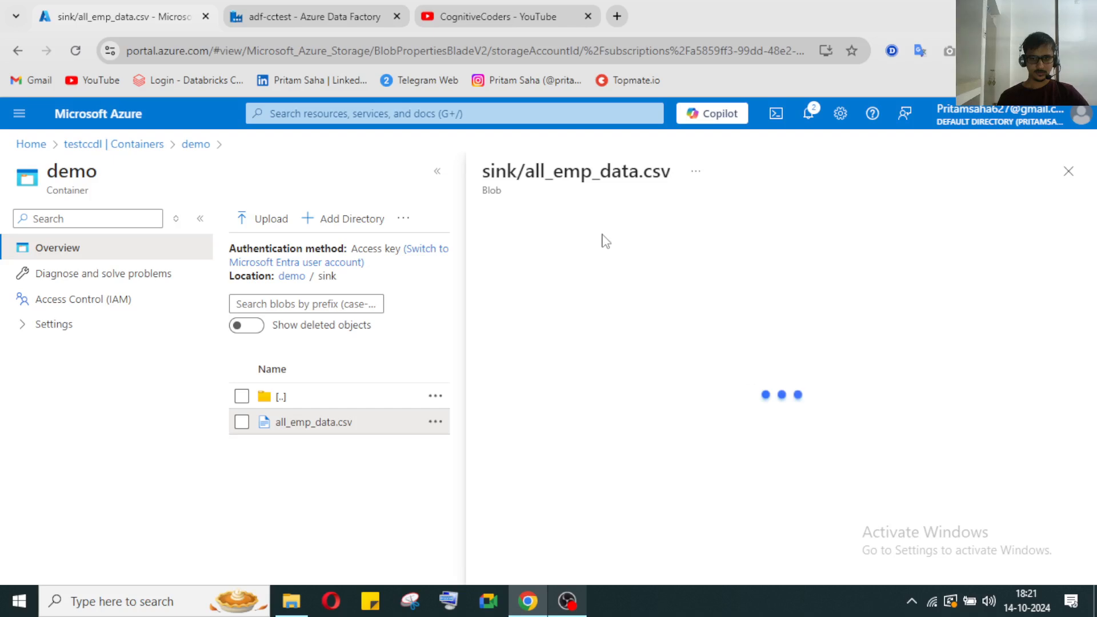
pyautogui.moveTo(669, 173); pyautogui.dragTo(529, 177)
pyautogui.hotkey('ctrl', 'c')
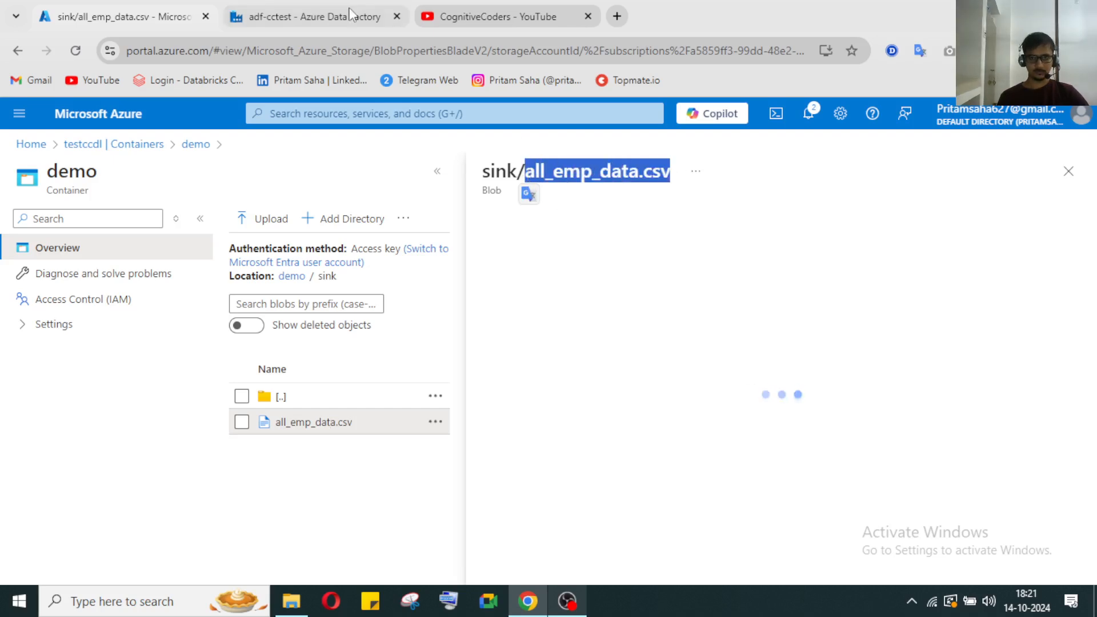
# Step: Return to Azure Data Factory and enter all_emp_data.csv as sink1's single output file name
pyautogui.click(324, 19)
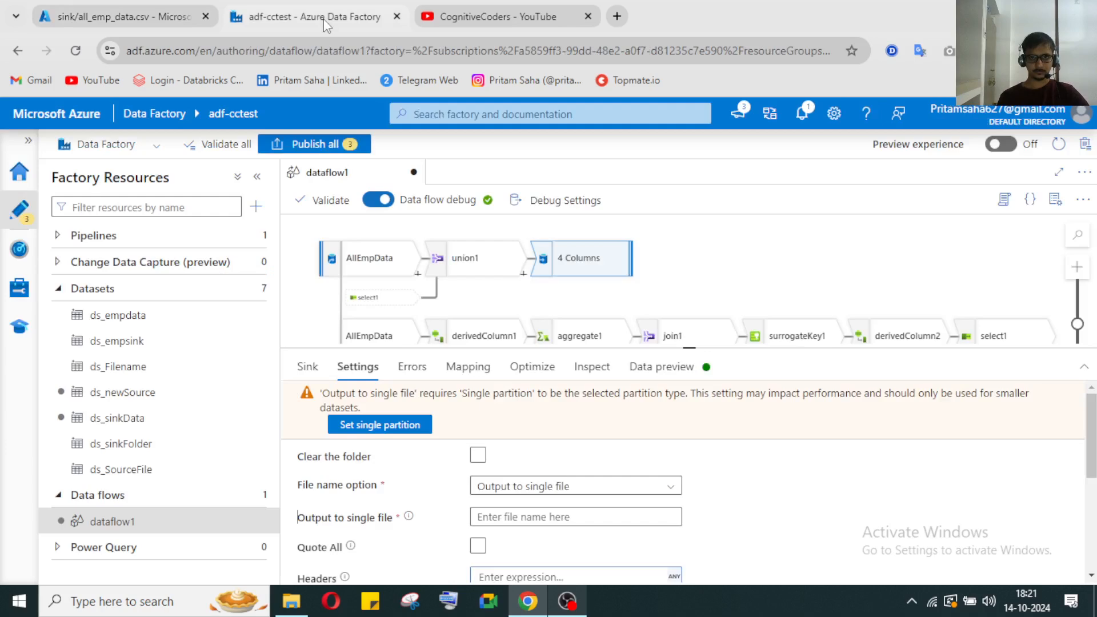
pyautogui.click(518, 487)
pyautogui.scroll(-2, 779, 494)
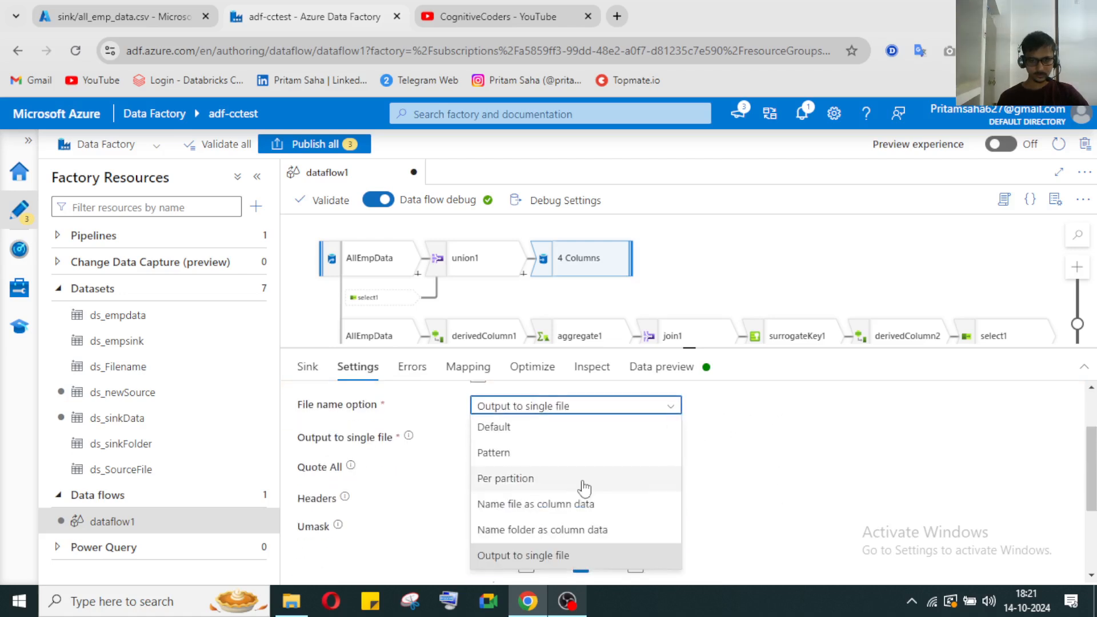
pyautogui.click(822, 455)
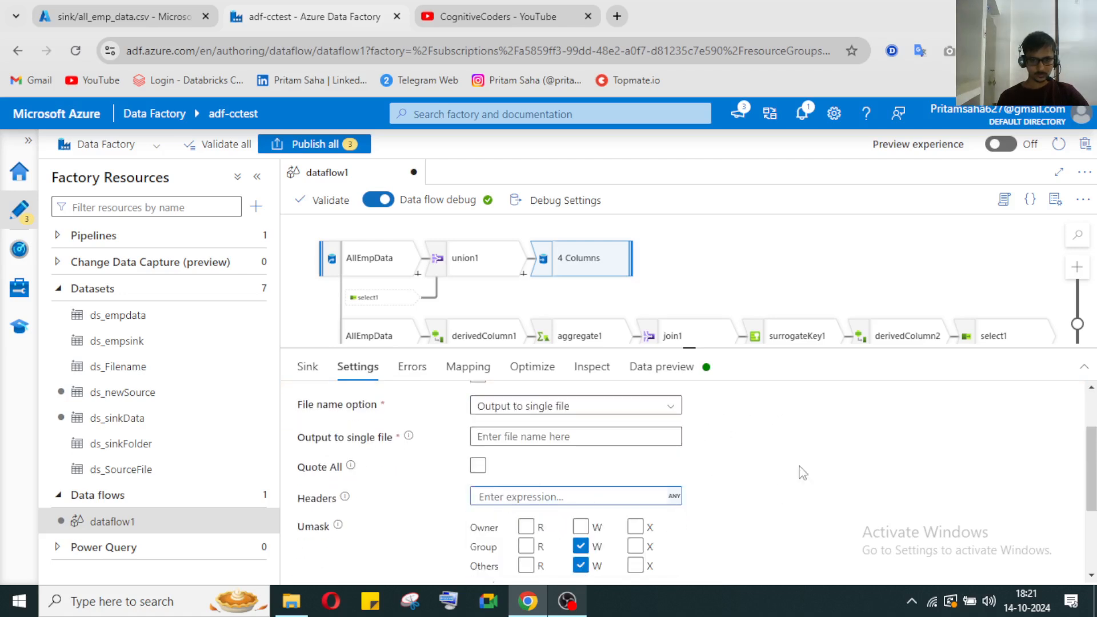
pyautogui.click(505, 436)
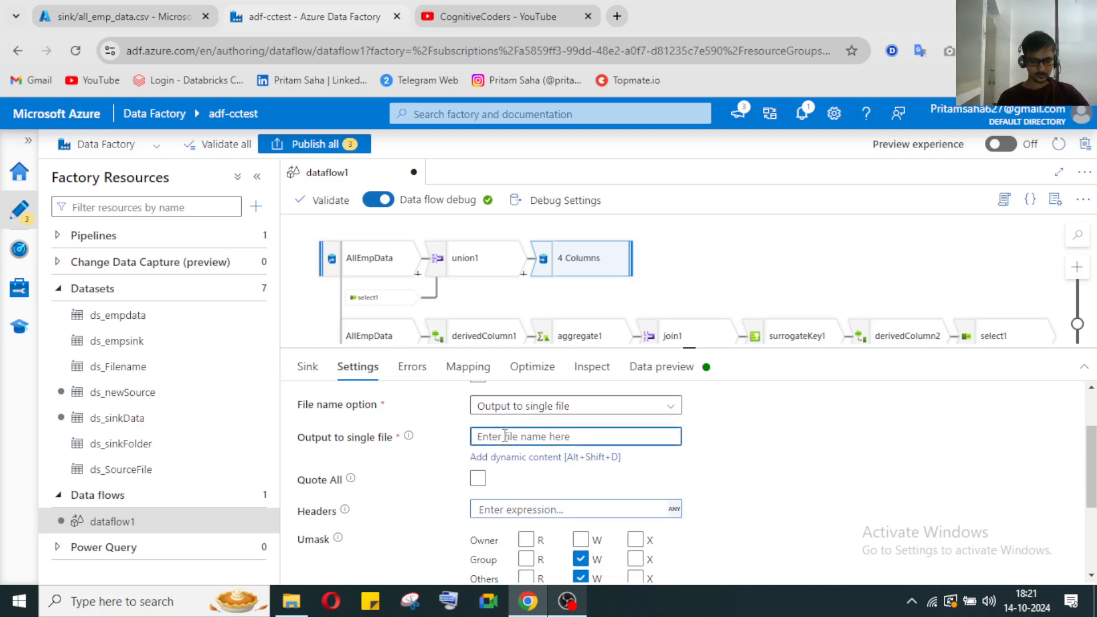
pyautogui.hotkey('ctrl', 'v')
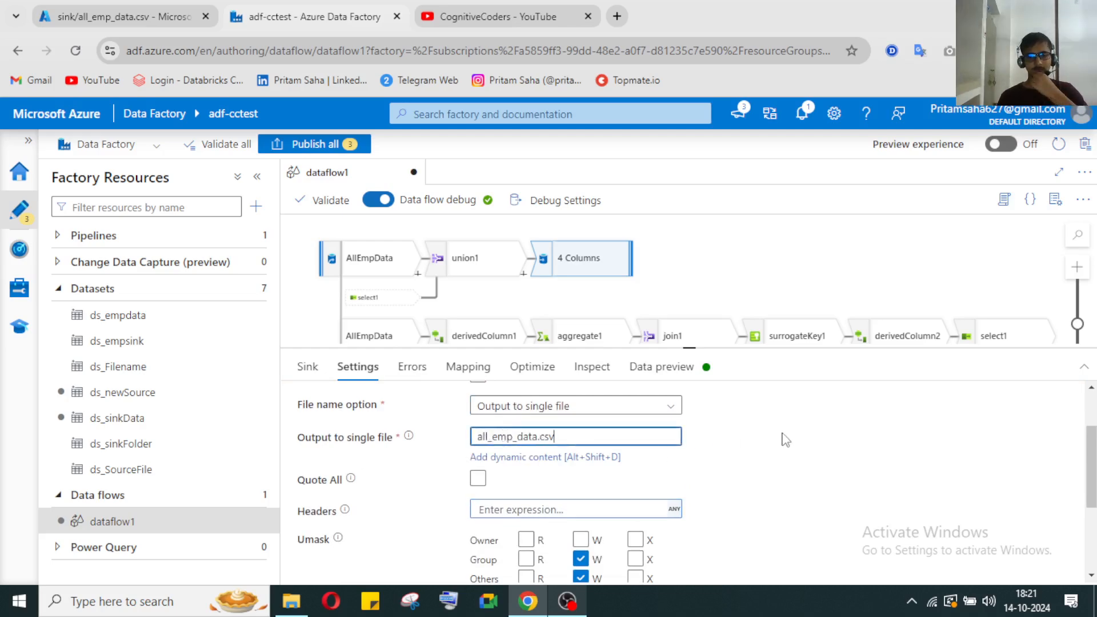
pyautogui.click(782, 434)
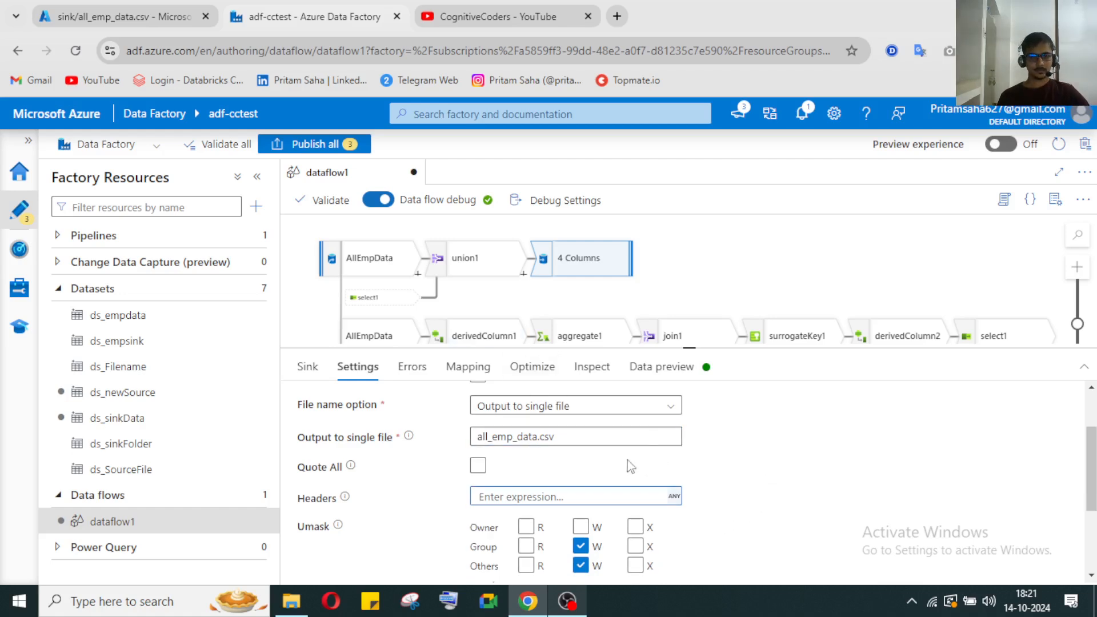
# Step: Apply the single partition setting that sink1's single-file output requires
pyautogui.scroll(-1, 767, 435)
pyautogui.scroll(-5, 768, 468)
pyautogui.scroll(10, 714, 451)
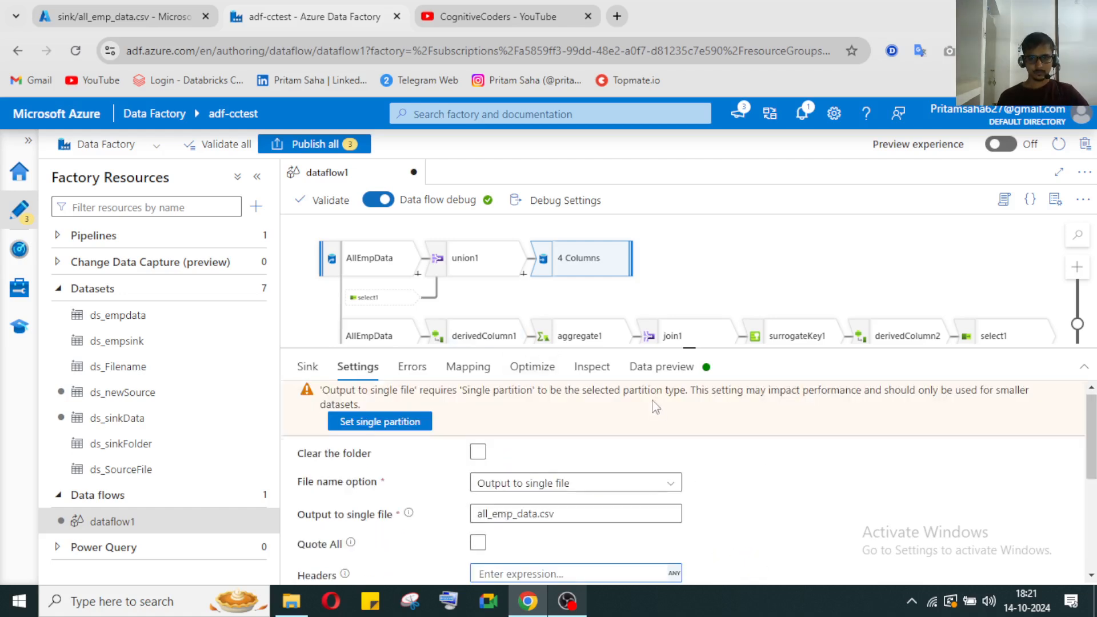
pyautogui.click(651, 369)
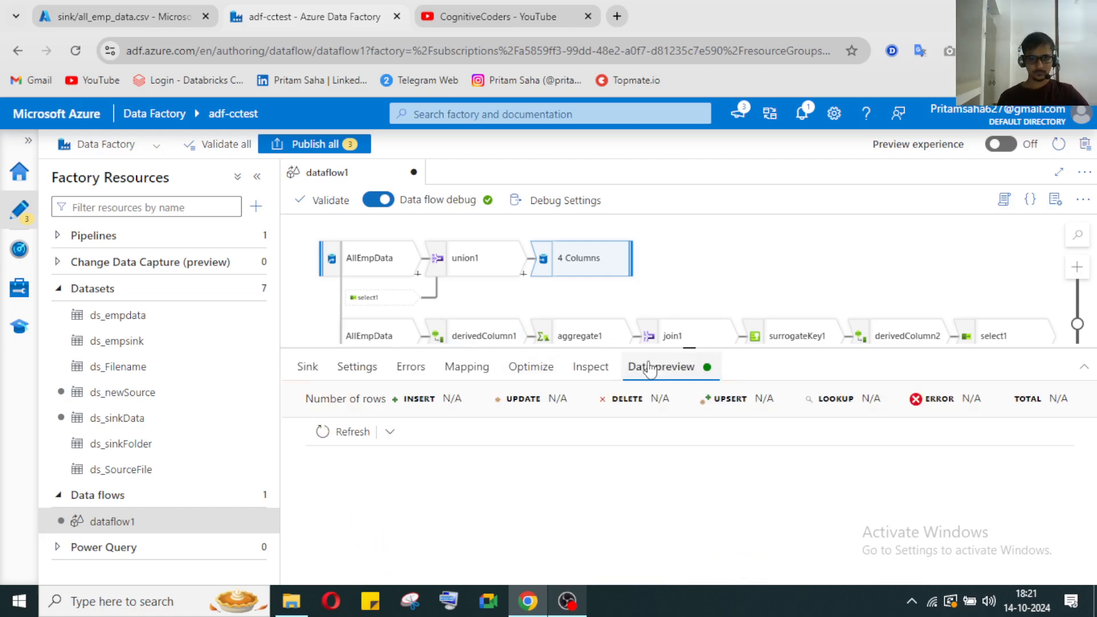
pyautogui.click(357, 367)
pyautogui.click(372, 424)
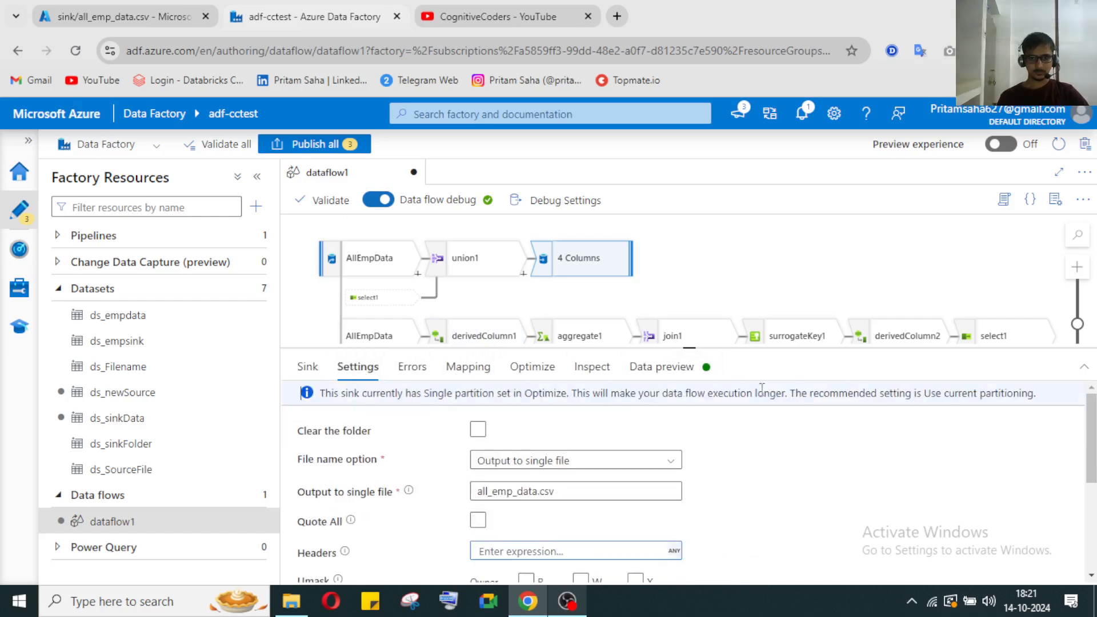
# Step: Refresh sink1's data preview and review the existing and new employee rows with their Emp_Id values
pyautogui.click(662, 366)
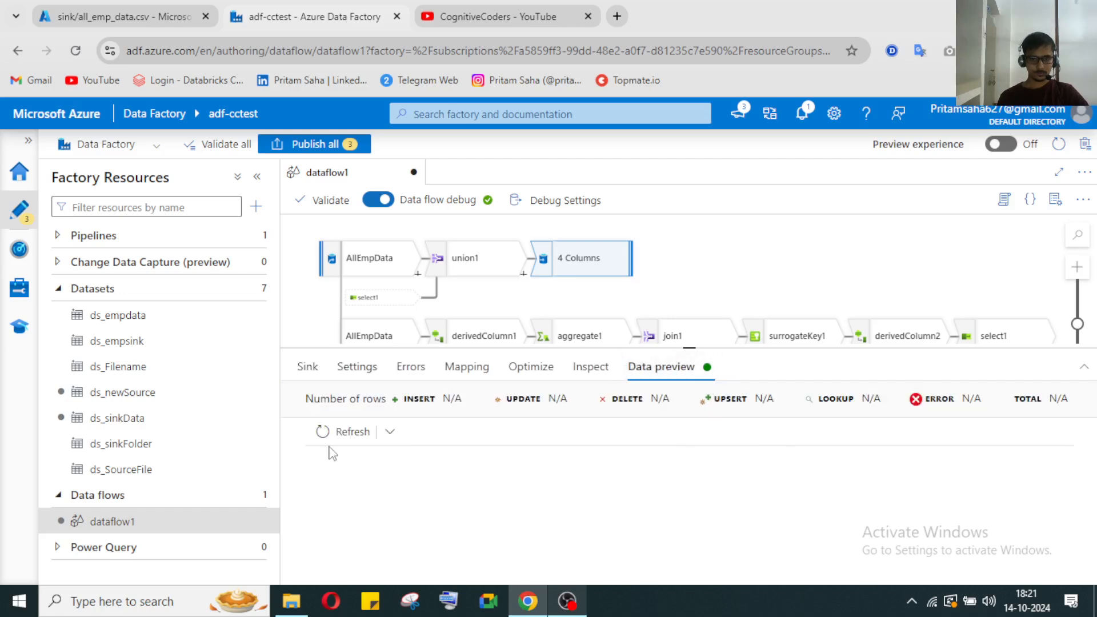
pyautogui.click(342, 432)
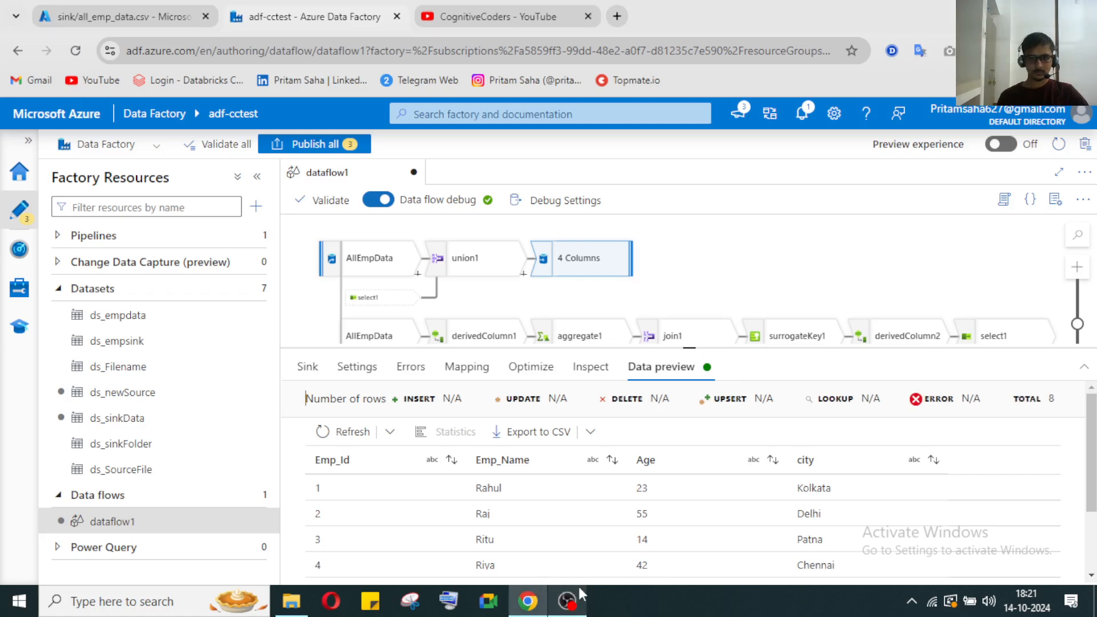
pyautogui.scroll(-2, 548, 520)
pyautogui.scroll(-1, 516, 460)
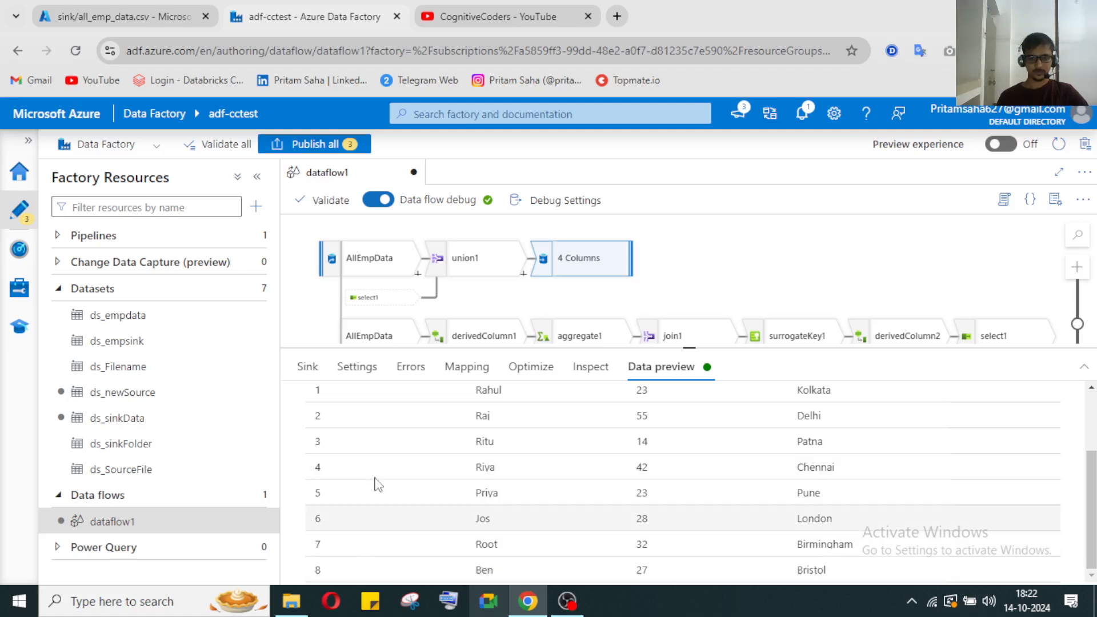
pyautogui.scroll(3, 327, 503)
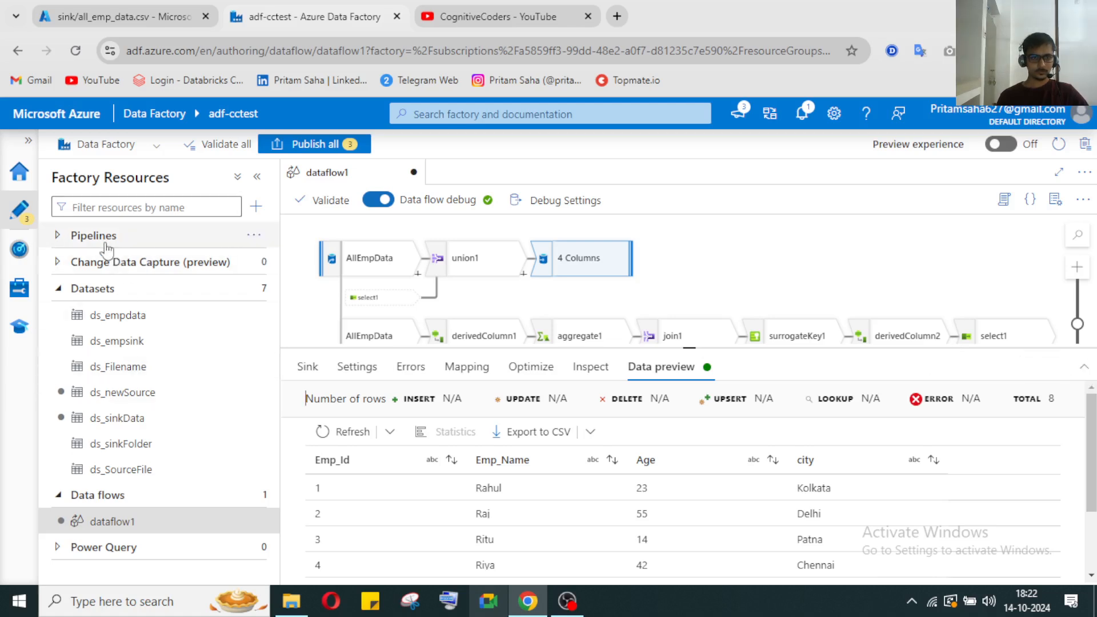
# Step: Create a new pipeline in the factory resources
pyautogui.click(58, 236)
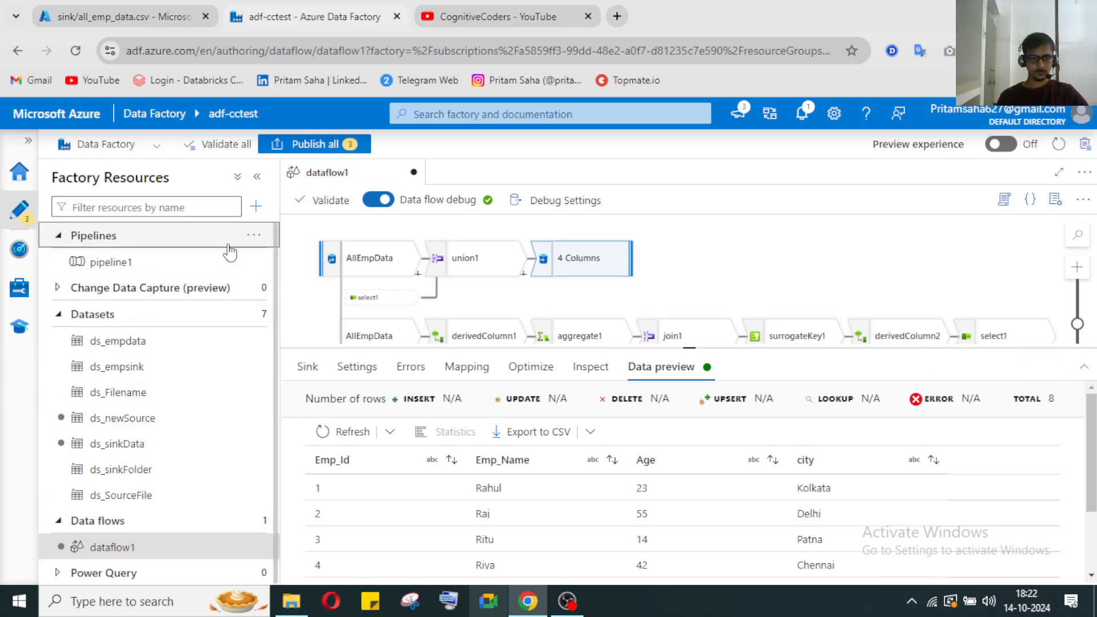
pyautogui.click(251, 238)
pyautogui.click(291, 260)
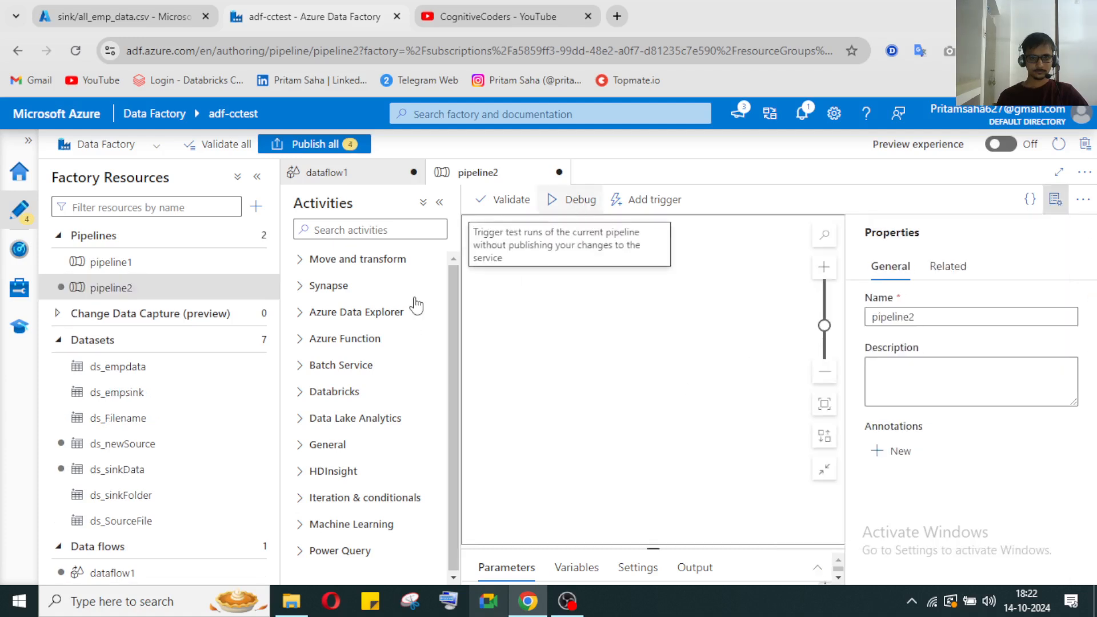
# Step: Add dataflow1 to the pipeline2 canvas as a Data flow activity and hide the pipeline's properties
pyautogui.click(364, 230)
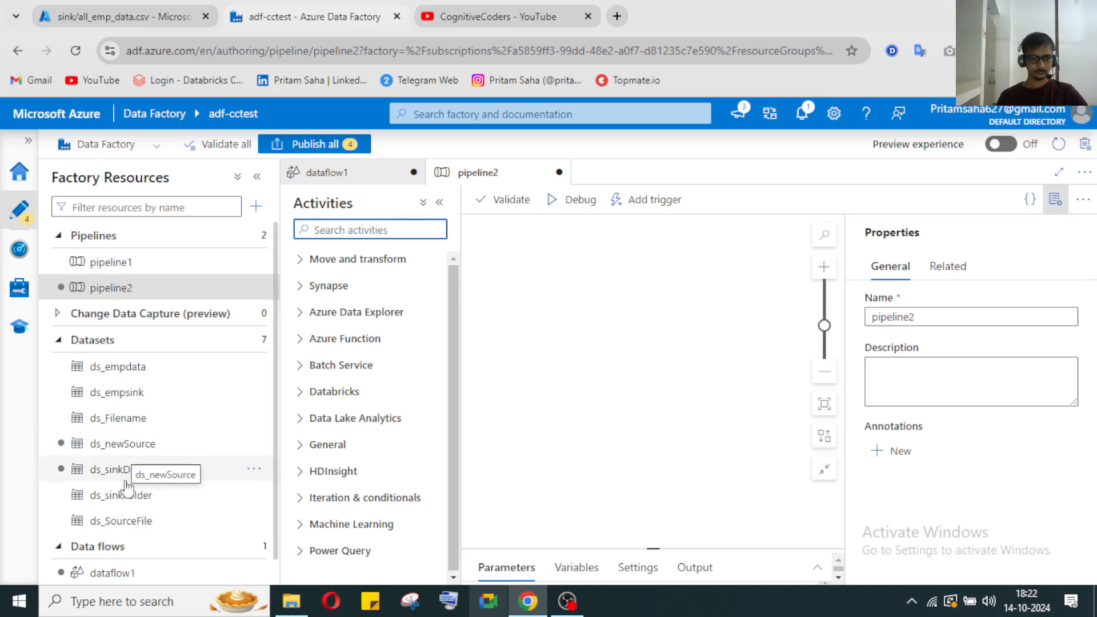
pyautogui.scroll(-1, 137, 514)
pyautogui.click(124, 545)
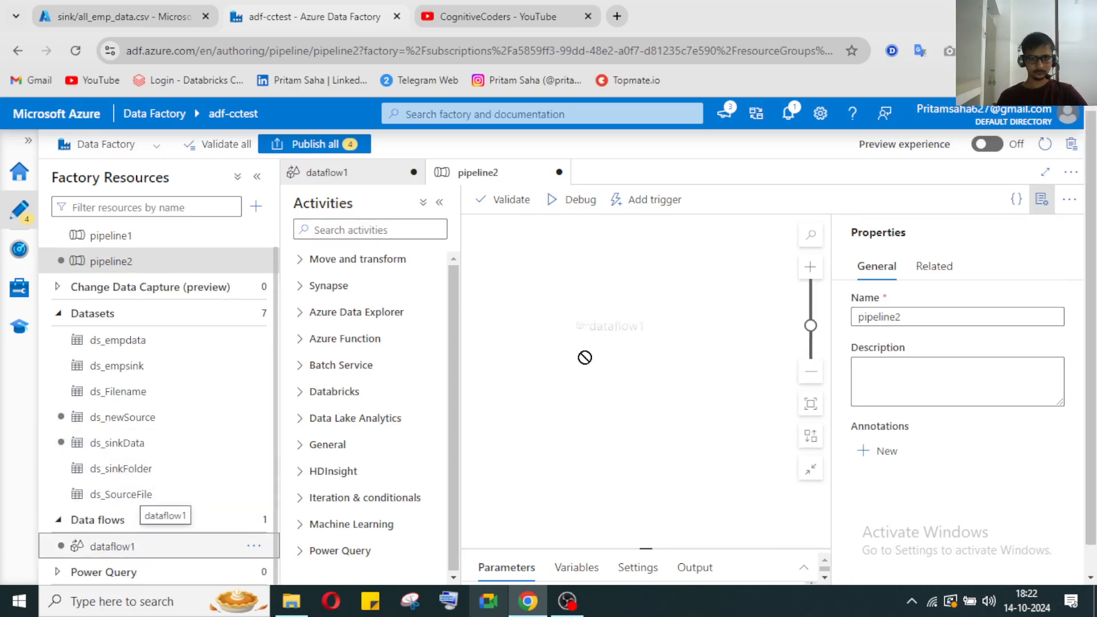
pyautogui.moveTo(620, 370); pyautogui.dragTo(700, 312)
pyautogui.click(1042, 198)
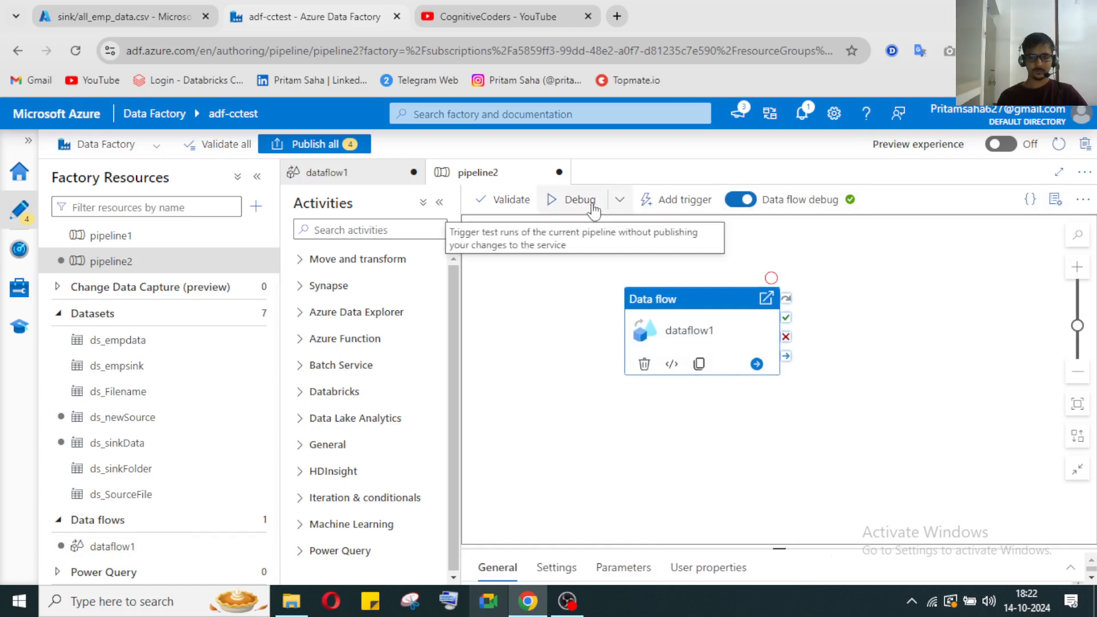
# Step: Start a debug run of pipeline2 and expand its run output
pyautogui.click(657, 201)
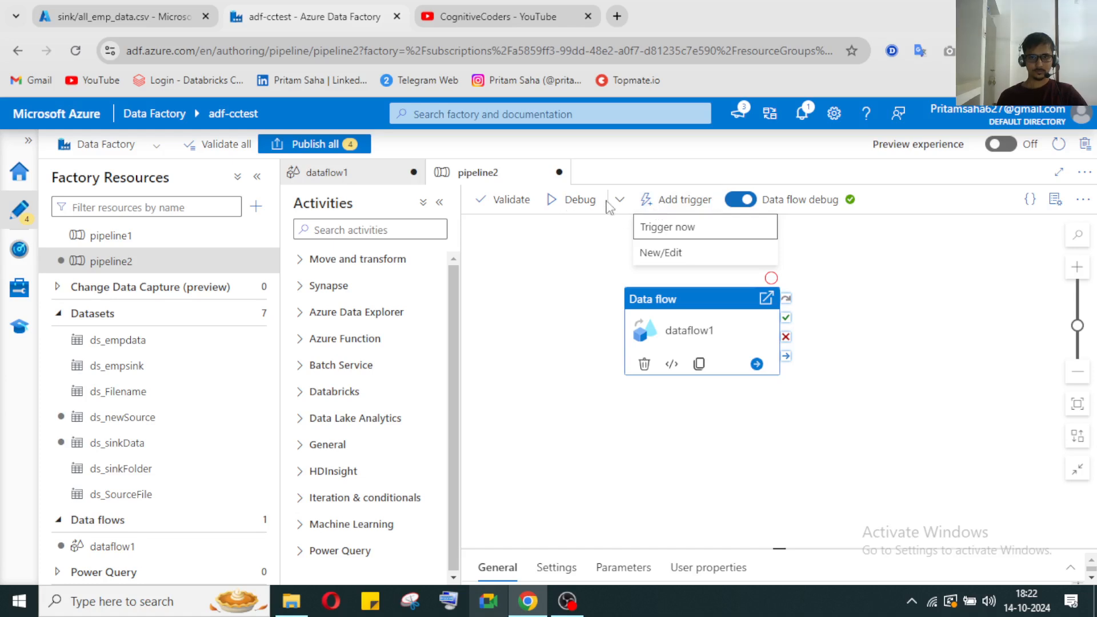
pyautogui.click(578, 200)
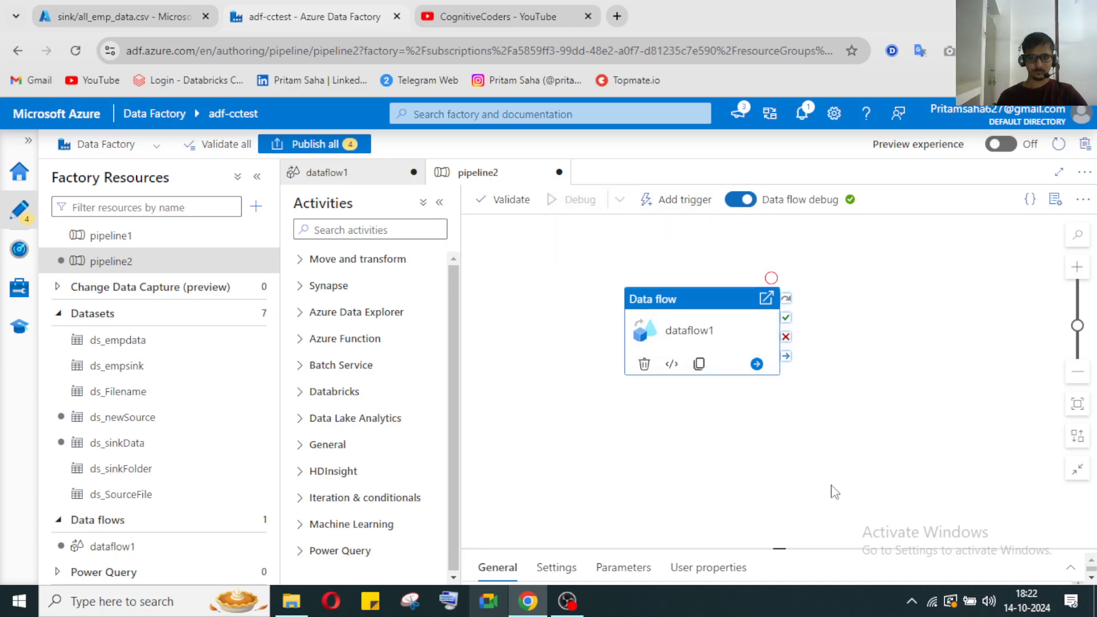
pyautogui.click(800, 477)
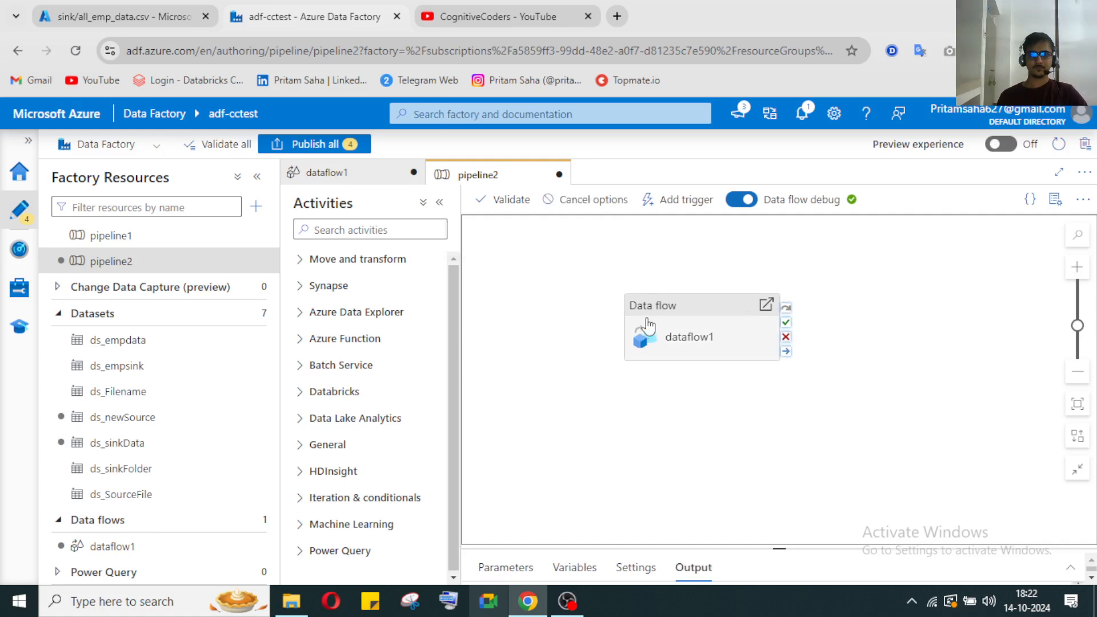
pyautogui.click(1070, 567)
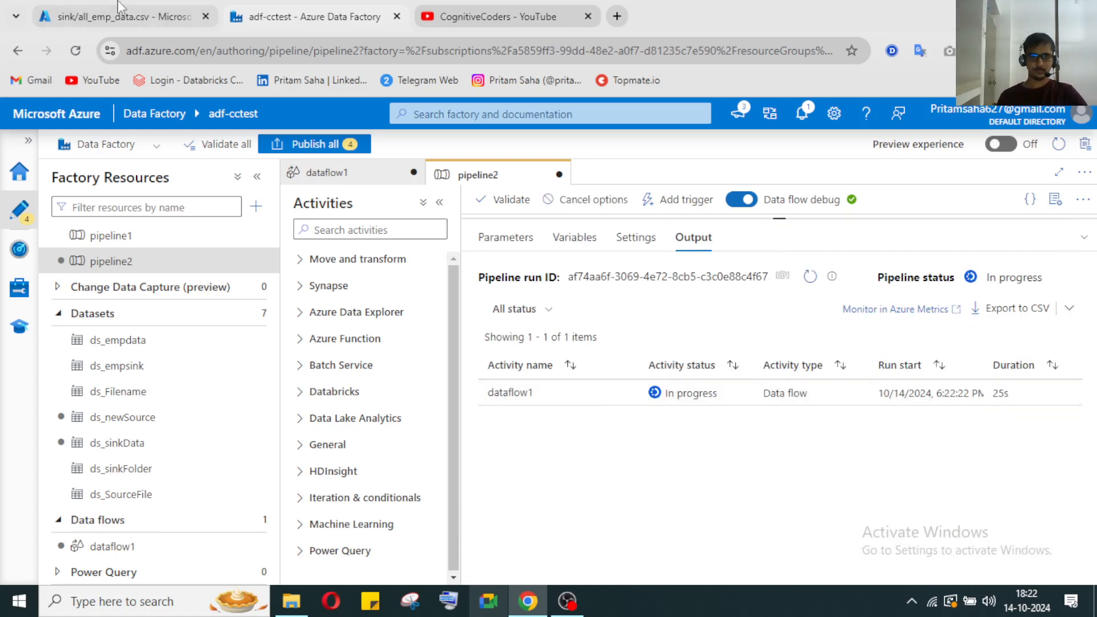
# Step: Switch to the Azure portal and view the contents of sink/all_emp_data.csv while the debug run is in progress
pyautogui.click(148, 22)
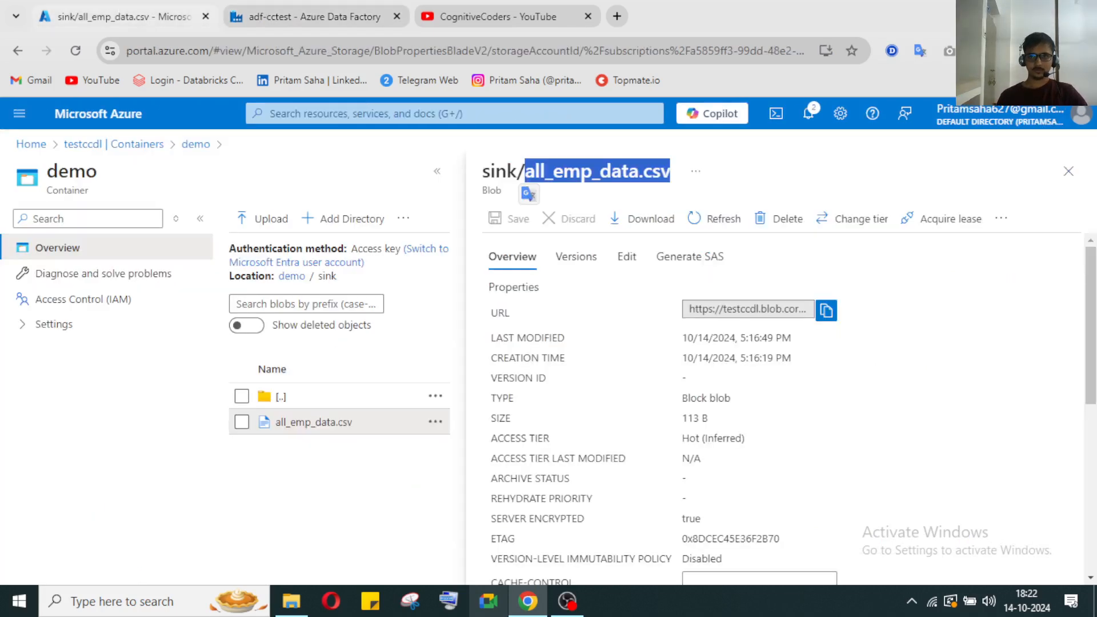
pyautogui.click(626, 257)
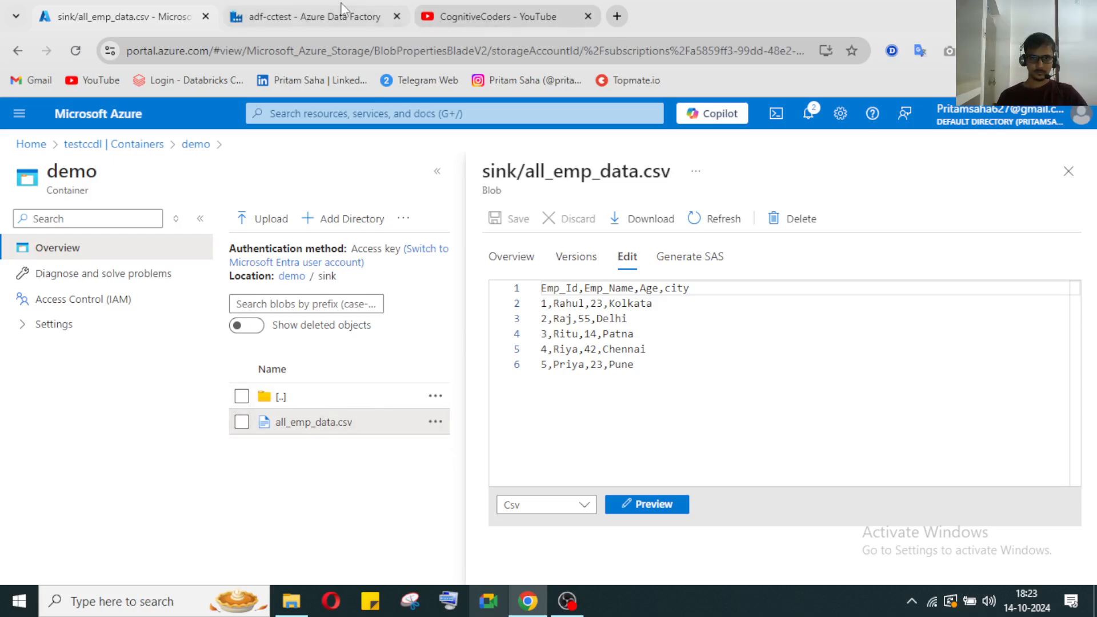
pyautogui.click(308, 16)
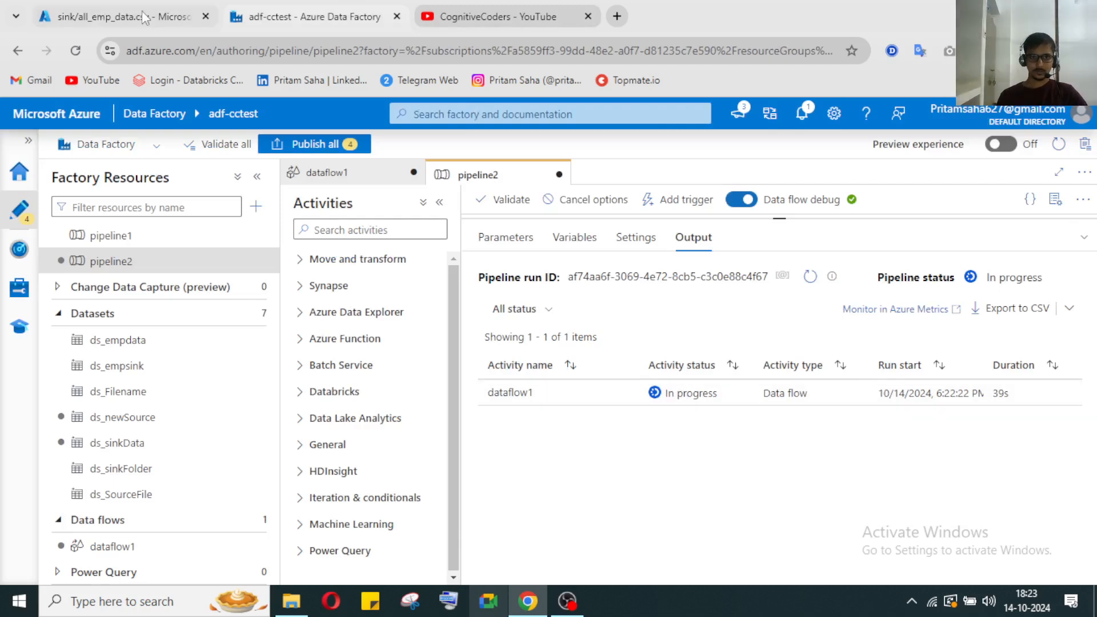
pyautogui.click(125, 17)
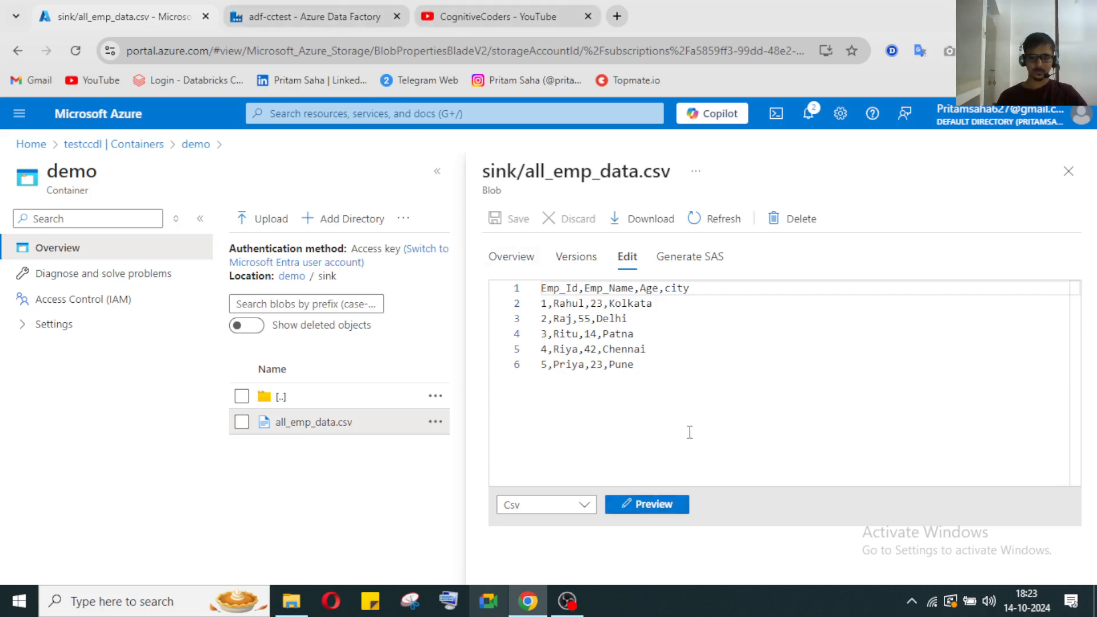
# Step: Check pipeline2's debug run status in Azure Data Factory, and refresh all_emp_data.csv in the Azure portal to inspect the written rows
pyautogui.click(289, 18)
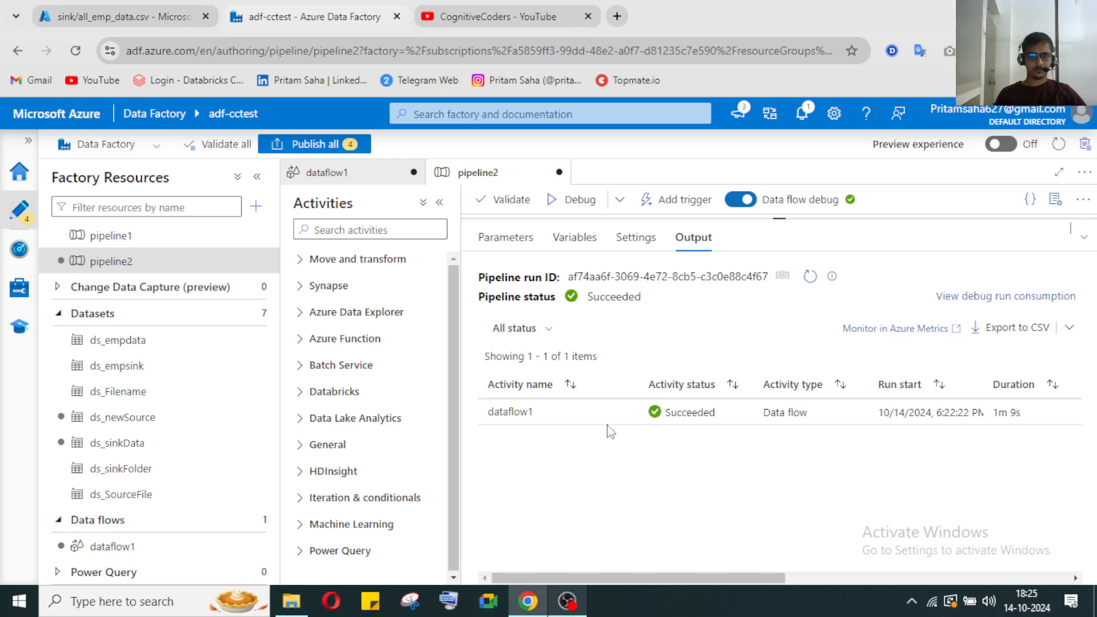
pyautogui.click(157, 21)
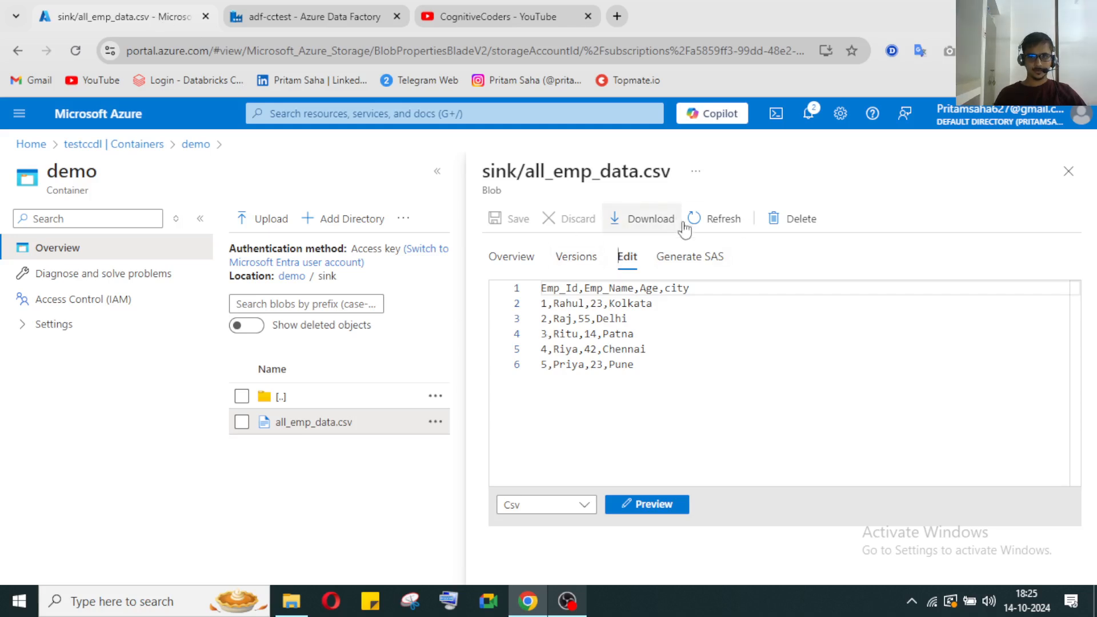
pyautogui.click(704, 217)
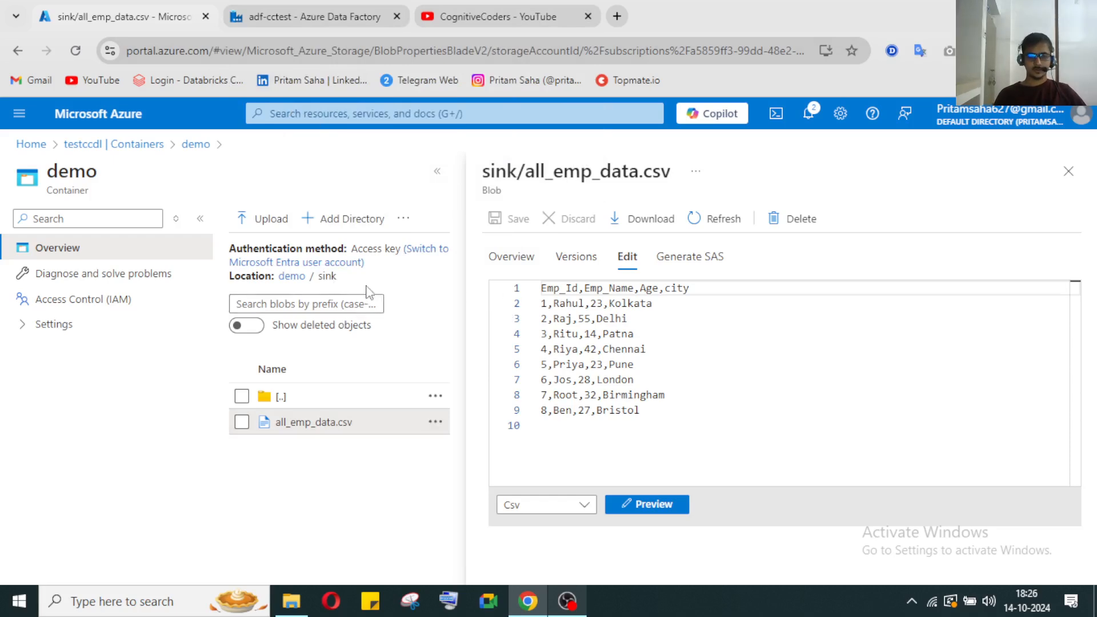
# Step: Switch to YouTube and look through the created playlists on the CognitiveCoders channel
pyautogui.click(519, 16)
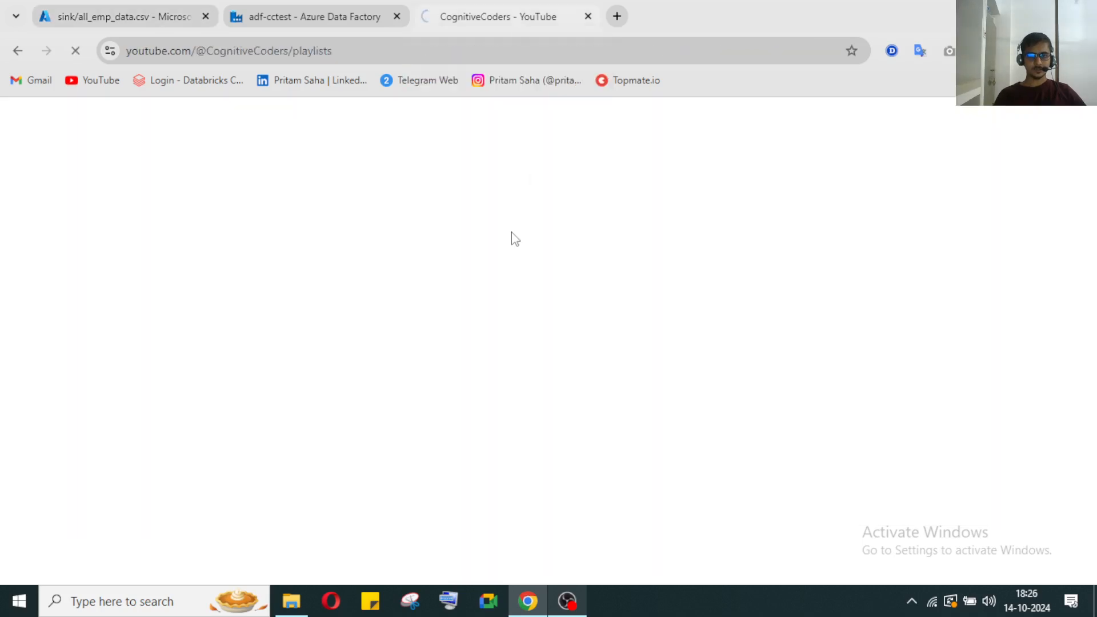
pyautogui.click(268, 17)
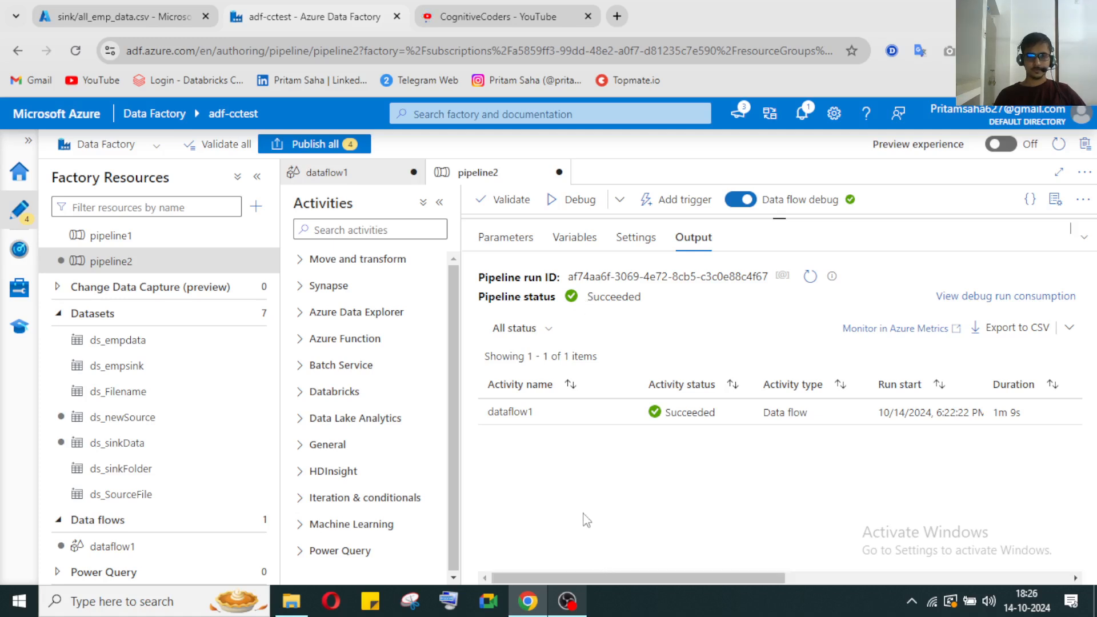
pyautogui.click(496, 20)
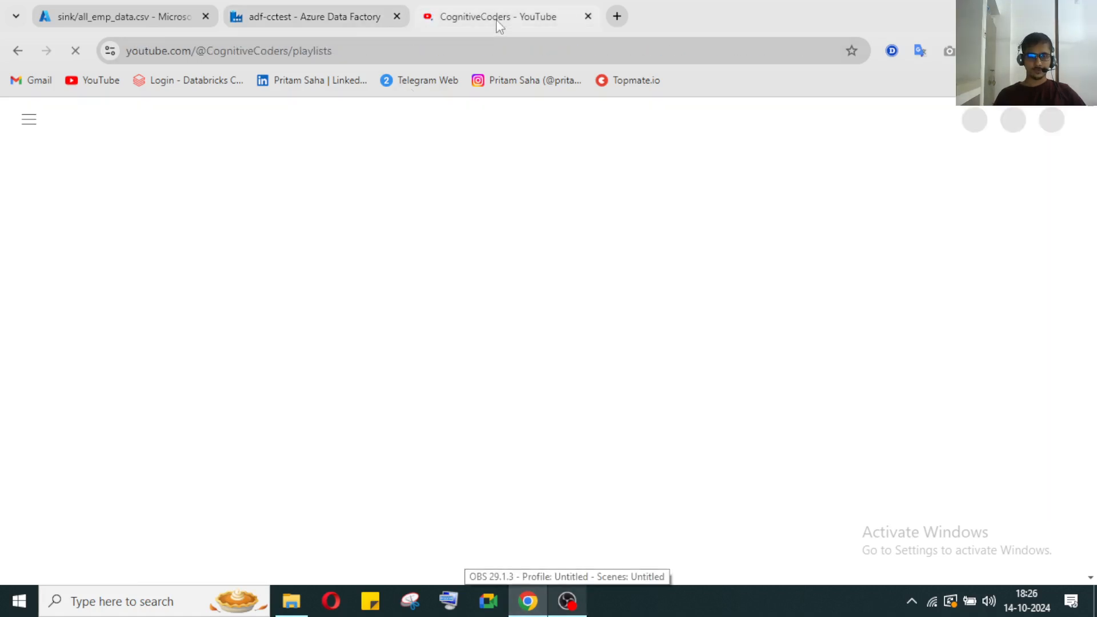
pyautogui.click(345, 23)
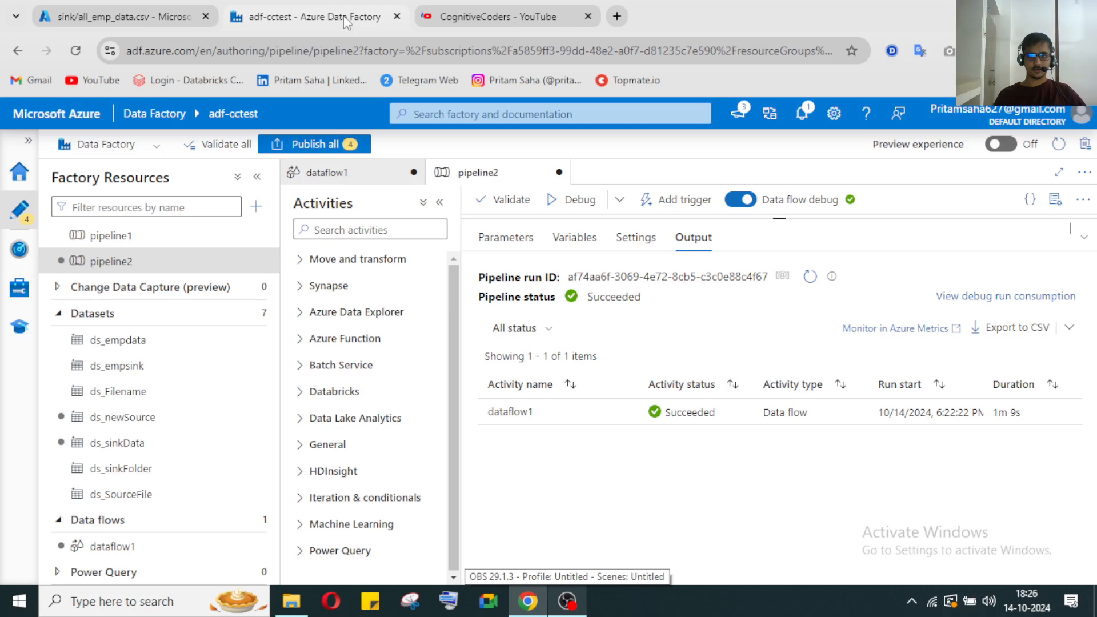
pyautogui.click(572, 608)
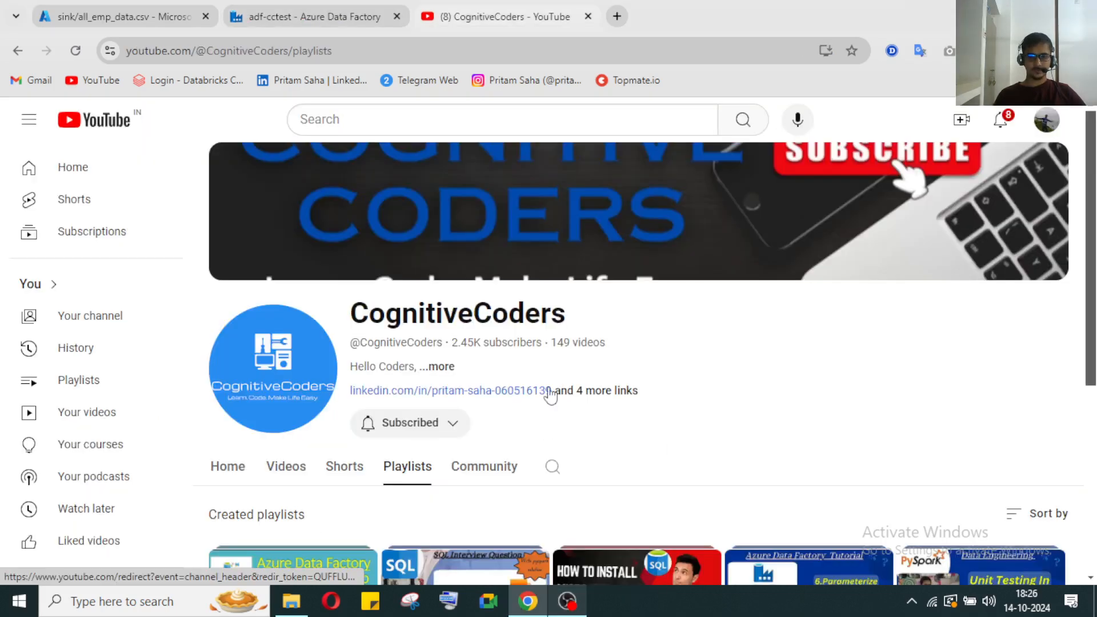
pyautogui.scroll(-1, 550, 394)
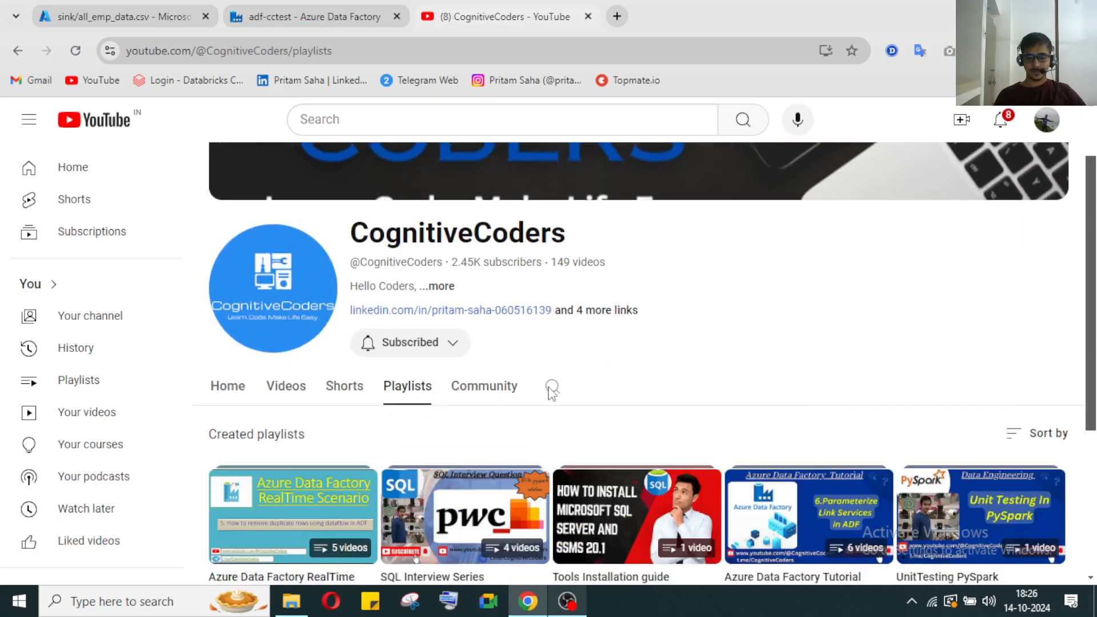
pyautogui.scroll(-2, 550, 393)
pyautogui.scroll(-1, 550, 393)
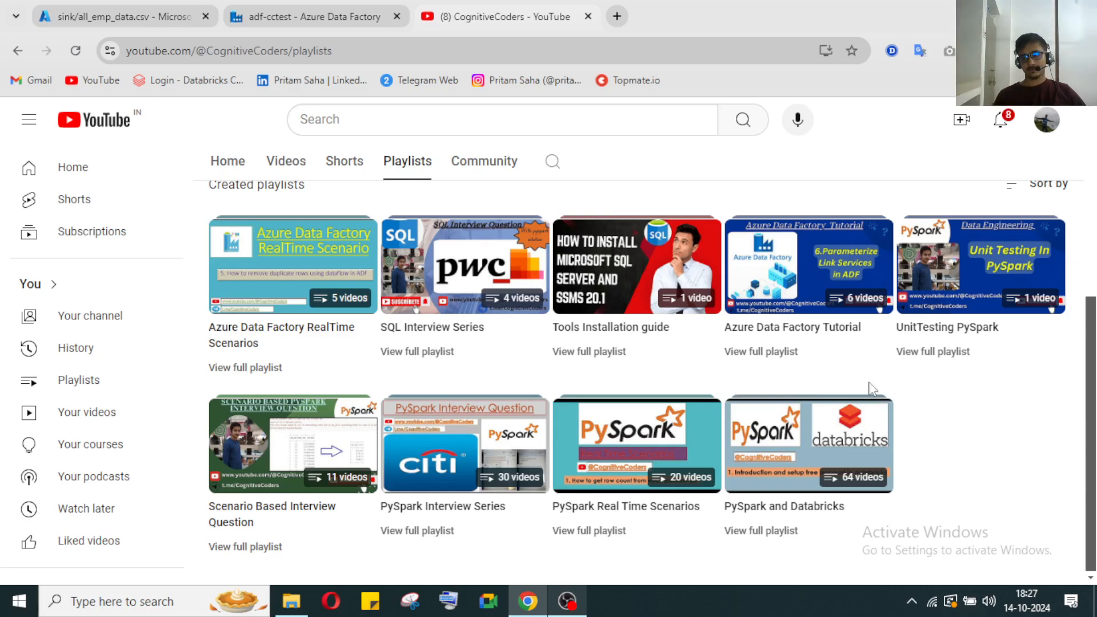
pyautogui.scroll(3, 827, 361)
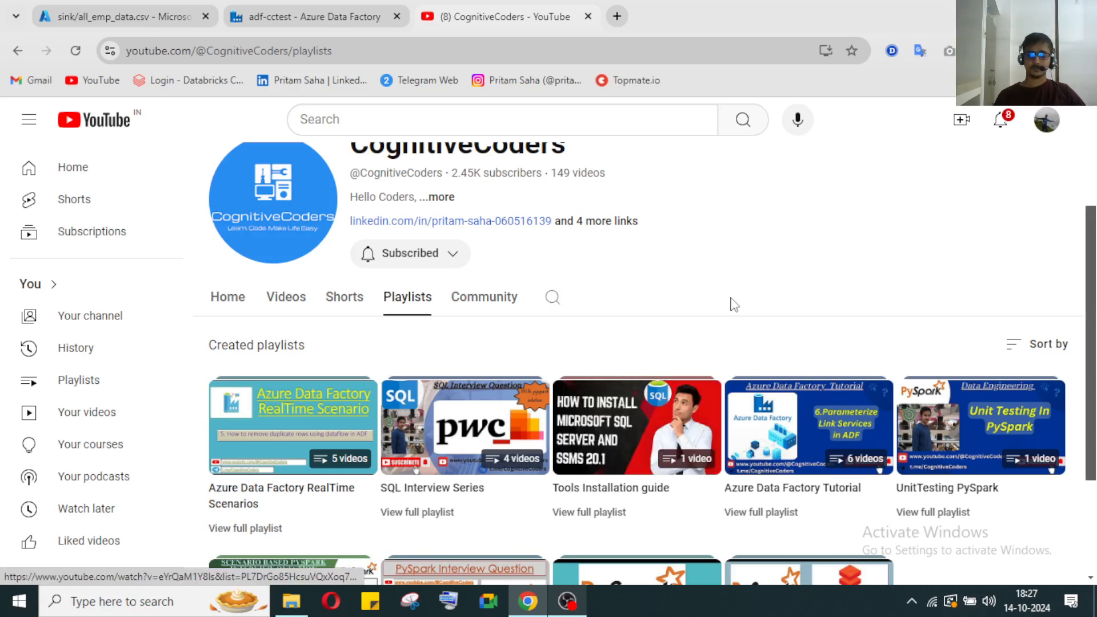
pyautogui.scroll(2, 743, 291)
pyautogui.scroll(2, 743, 292)
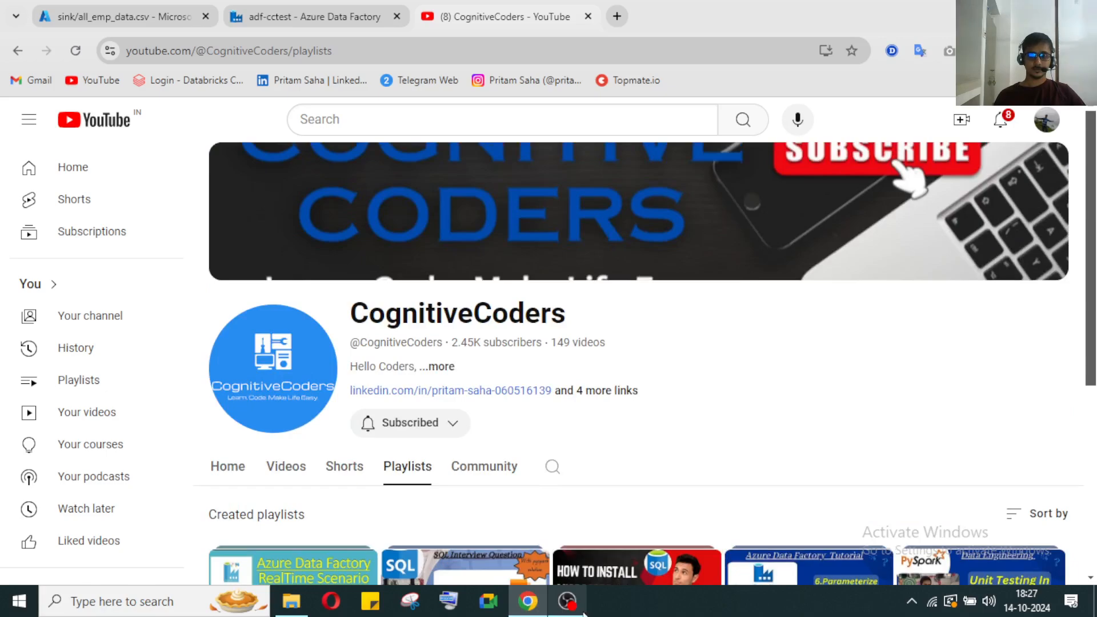